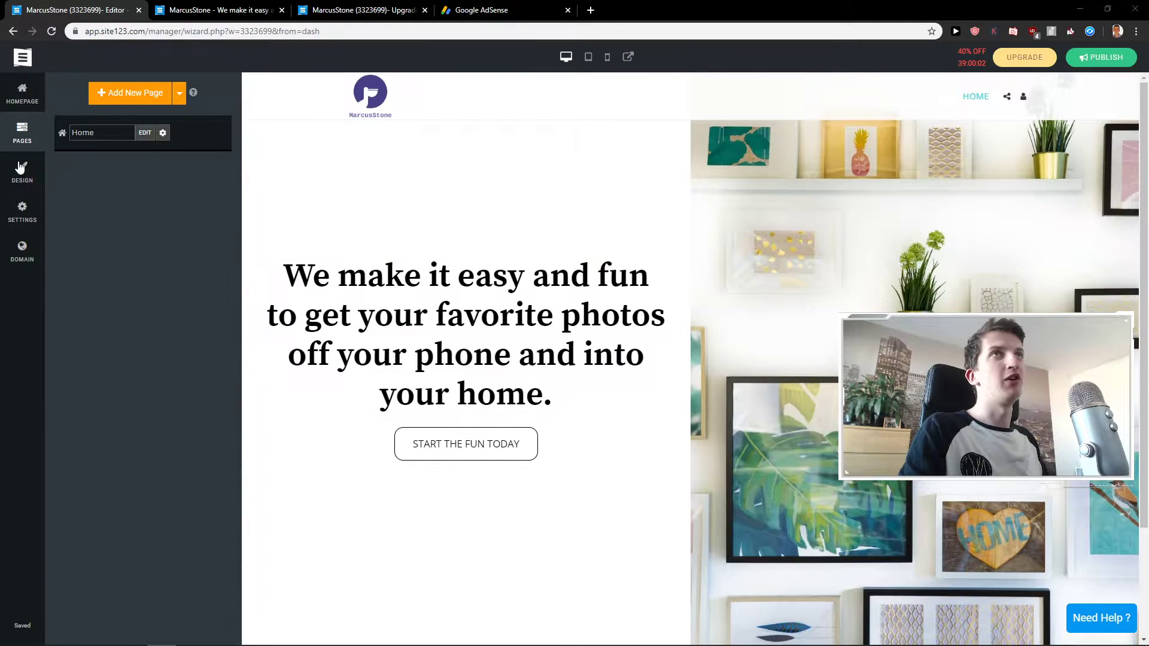
click(19, 94)
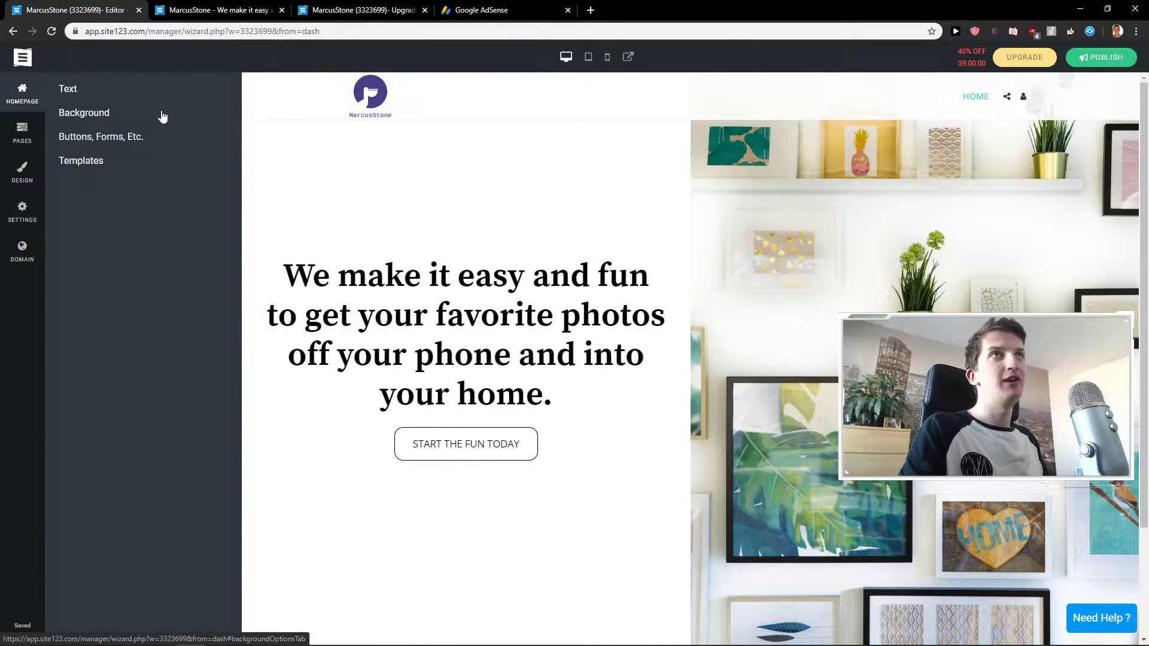
scroll(441, 405, down, 2)
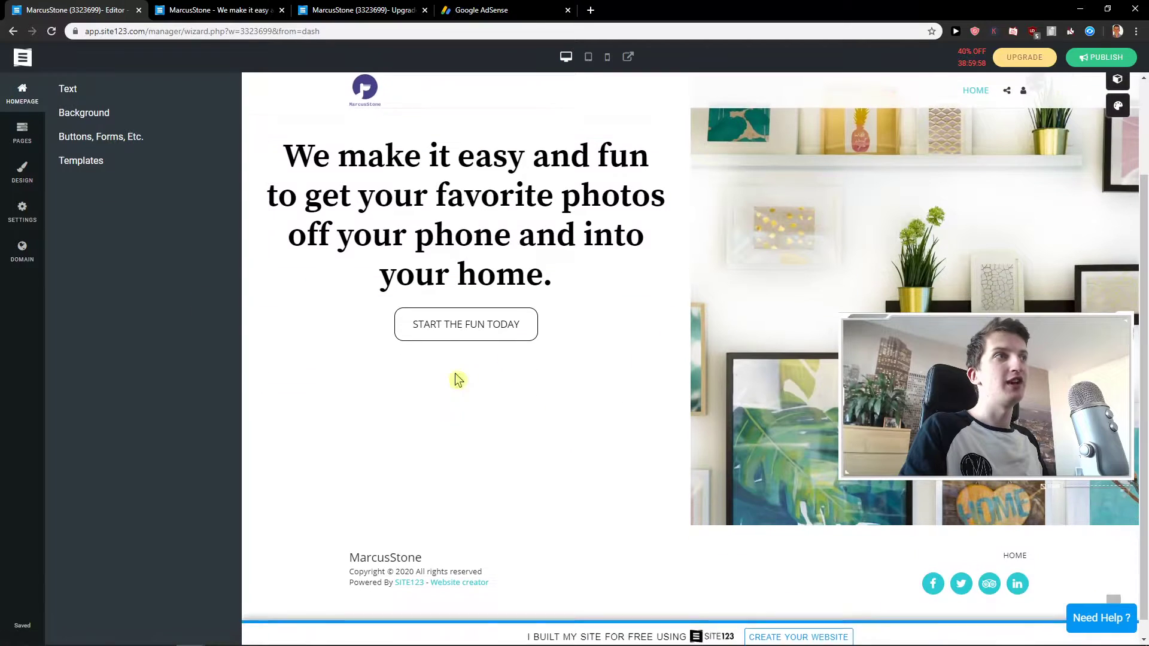
scroll(682, 259, up, 2)
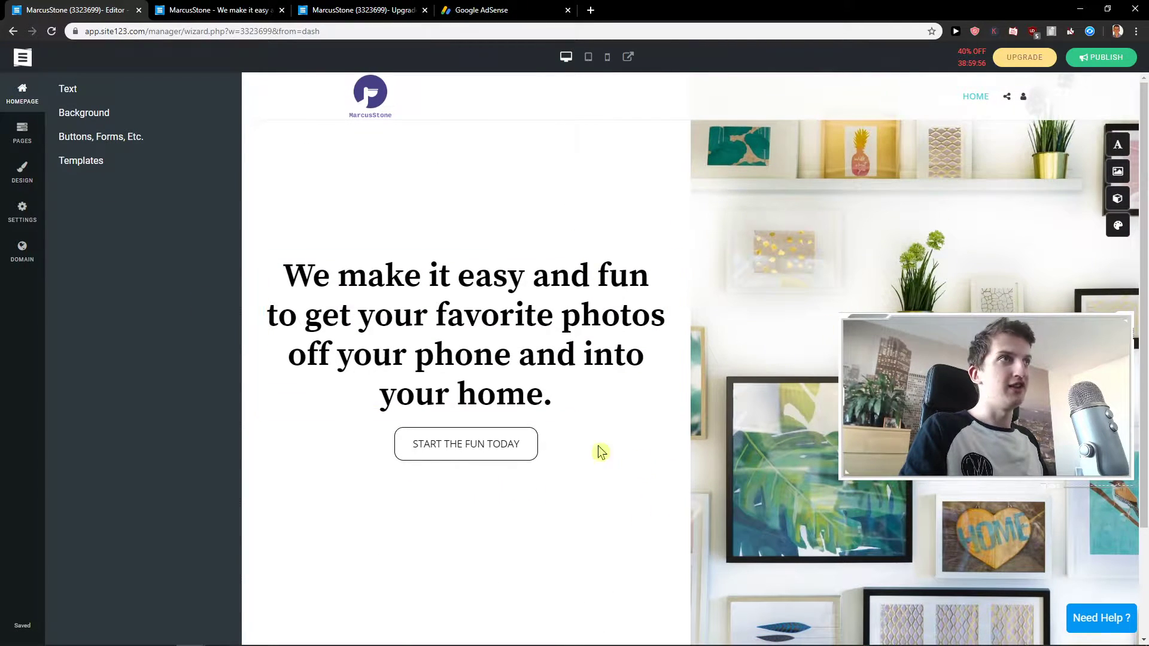
scroll(636, 466, down, 2)
scroll(674, 379, up, 2)
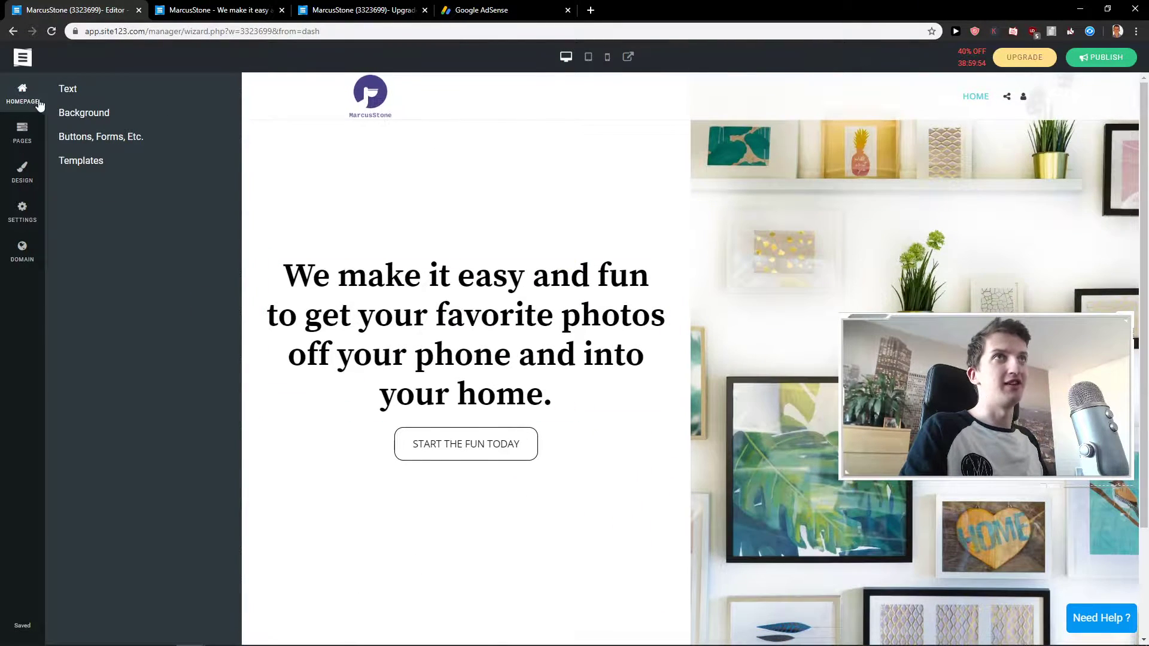
click(22, 133)
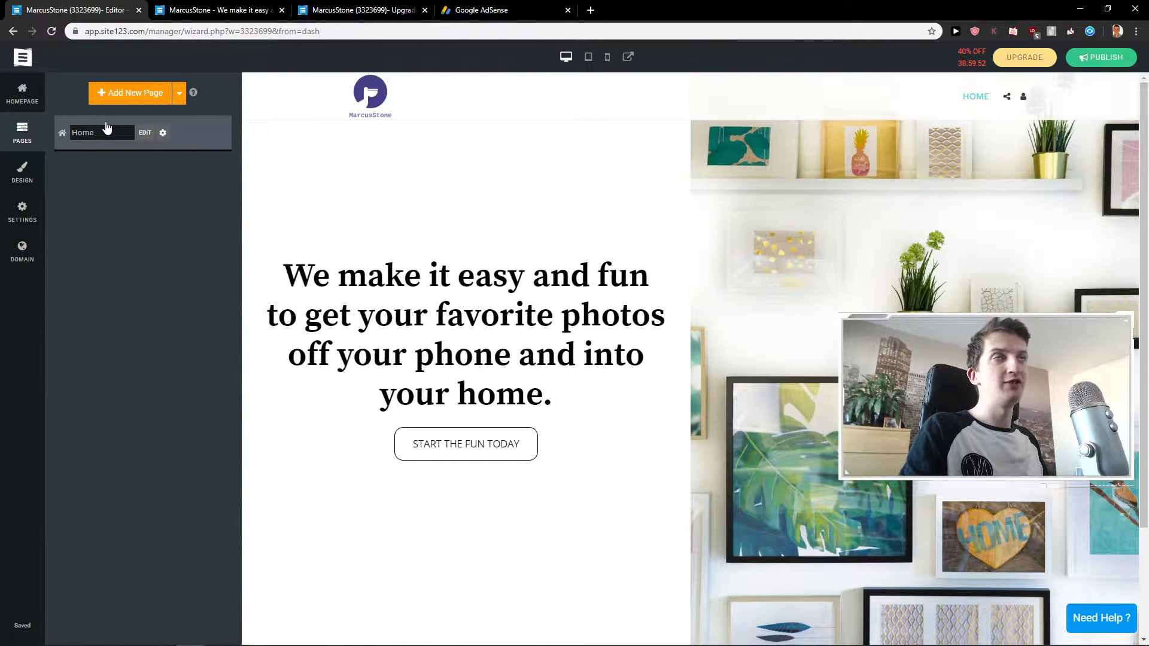
scroll(495, 467, down, 2)
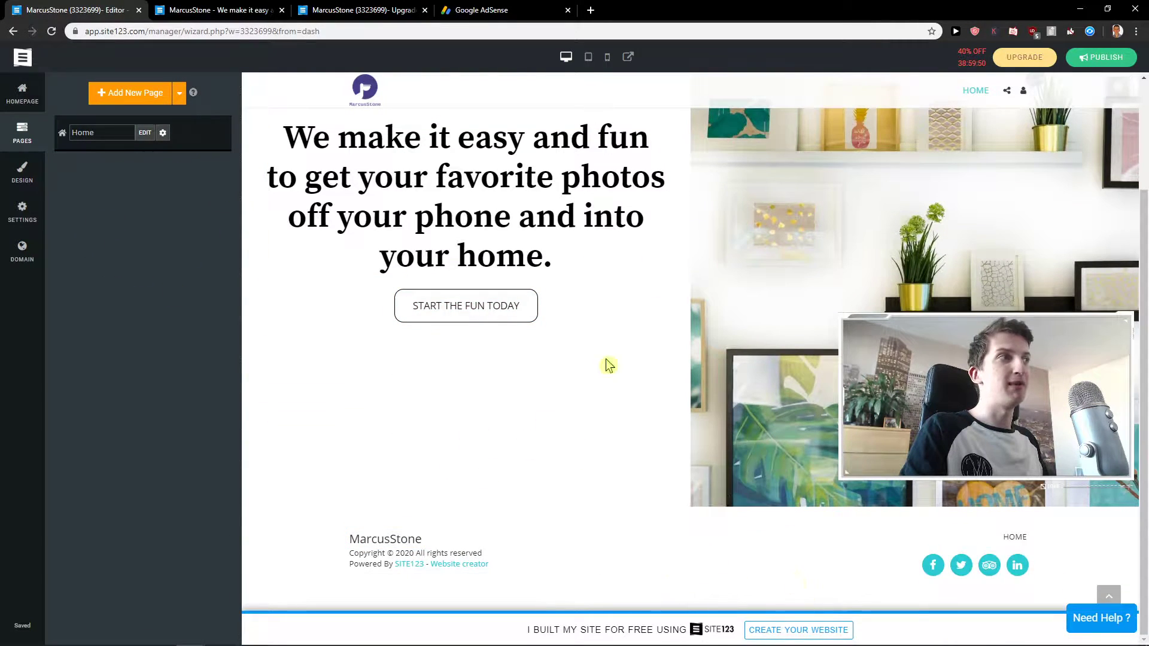
scroll(566, 336, up, 2)
click(22, 172)
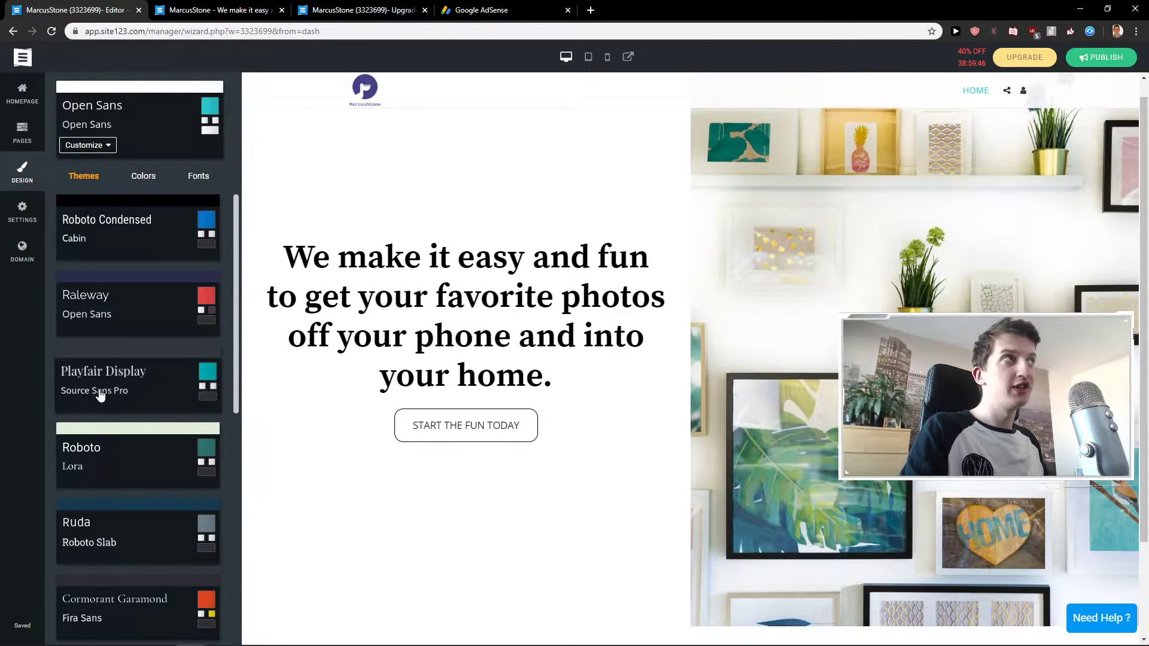
click(22, 213)
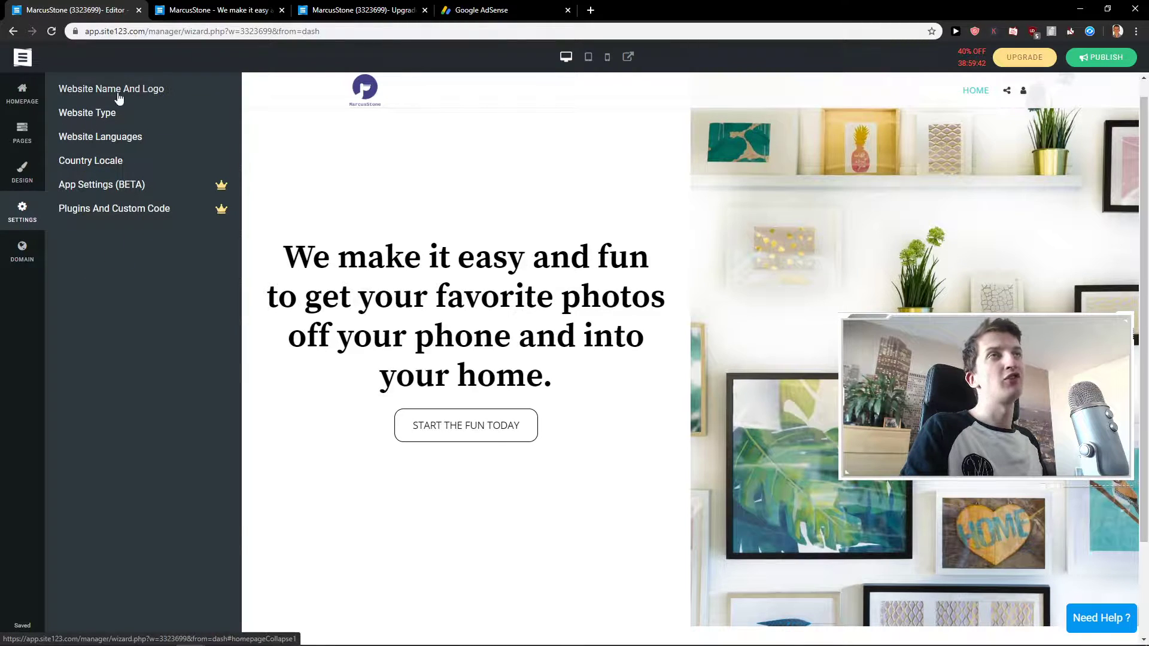
click(22, 251)
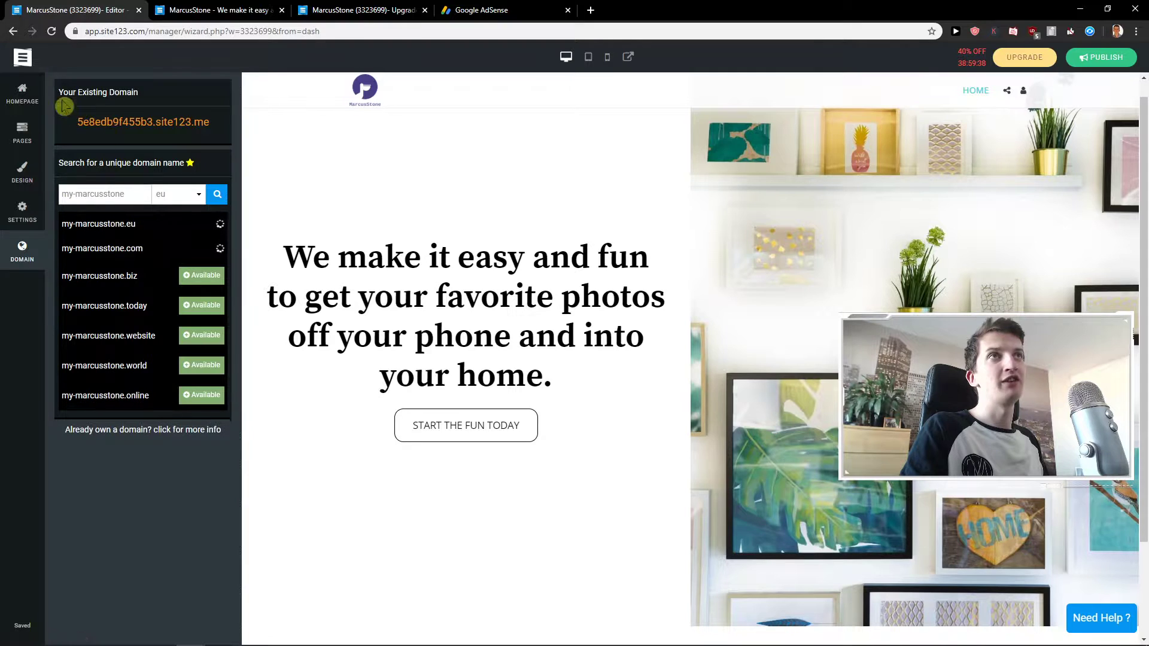
click(29, 97)
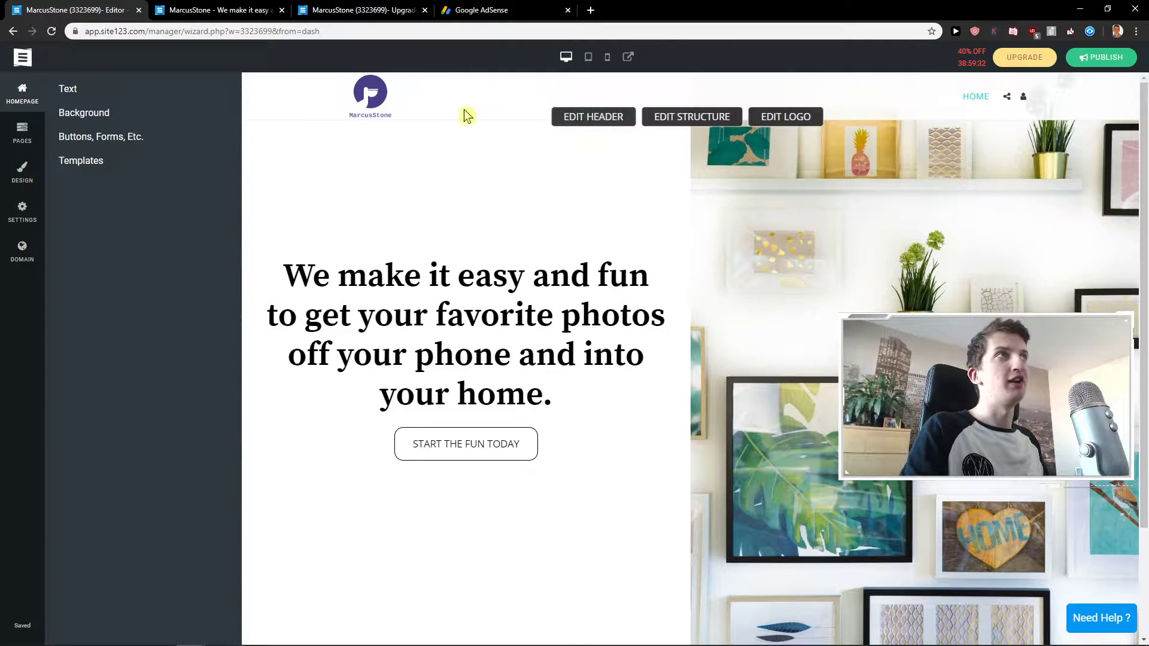
Step: Browse the available website structure layouts
click(802, 123)
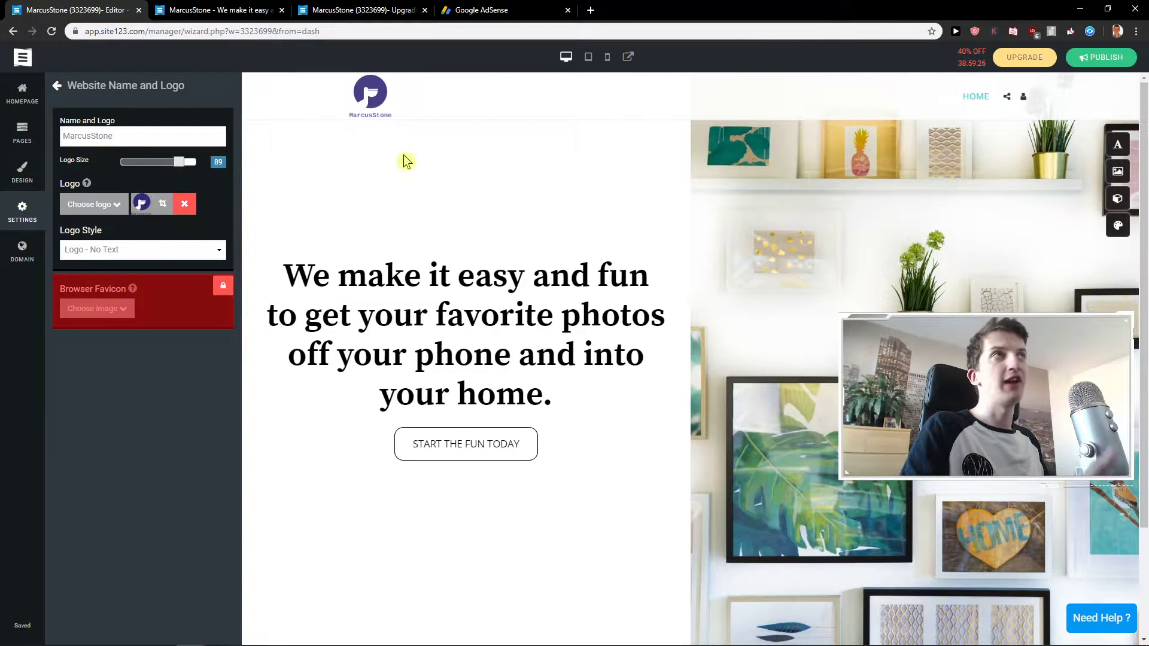
mouse_move(503, 110)
click(674, 118)
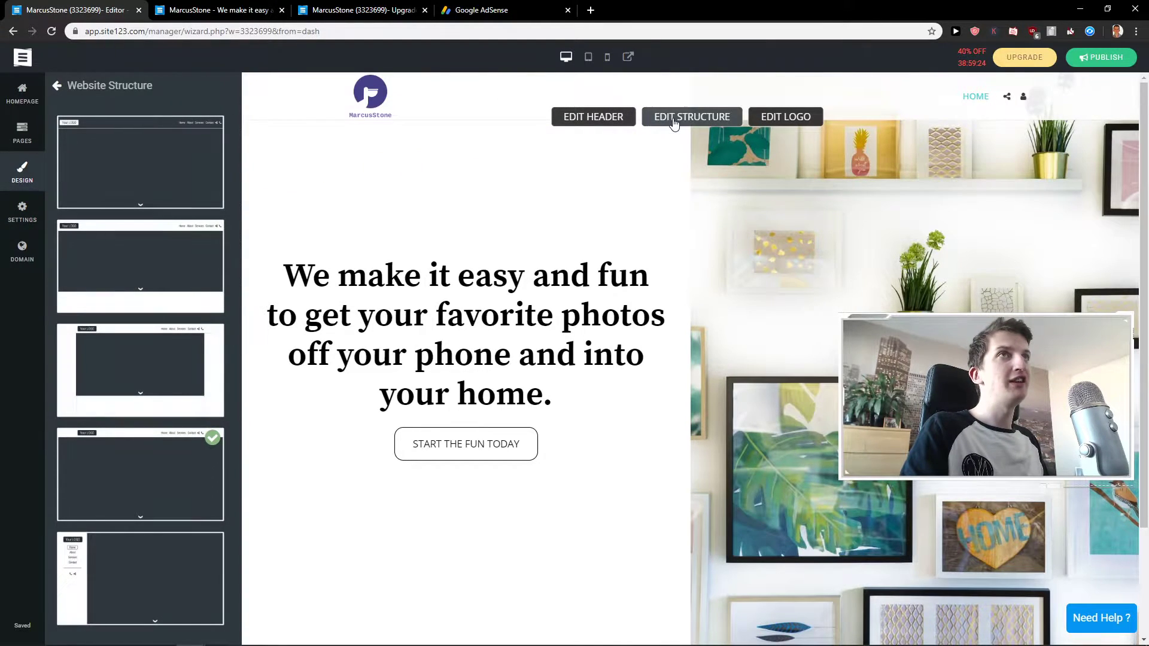
scroll(153, 275, down, 2)
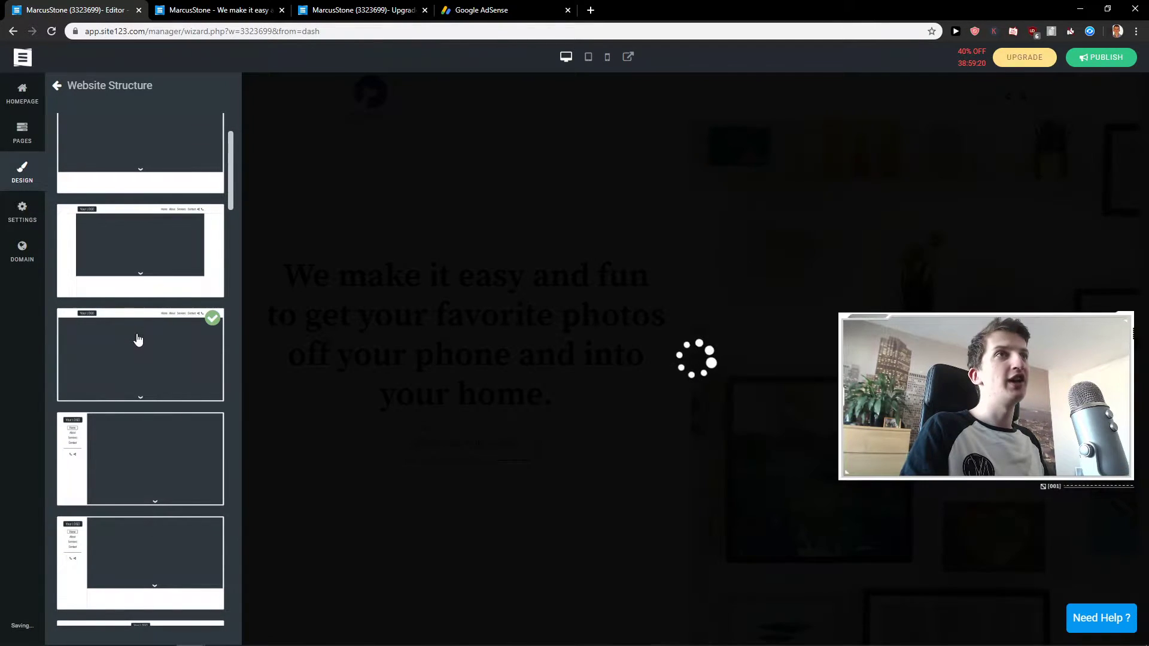
scroll(147, 256, down, 3)
scroll(123, 425, down, 1)
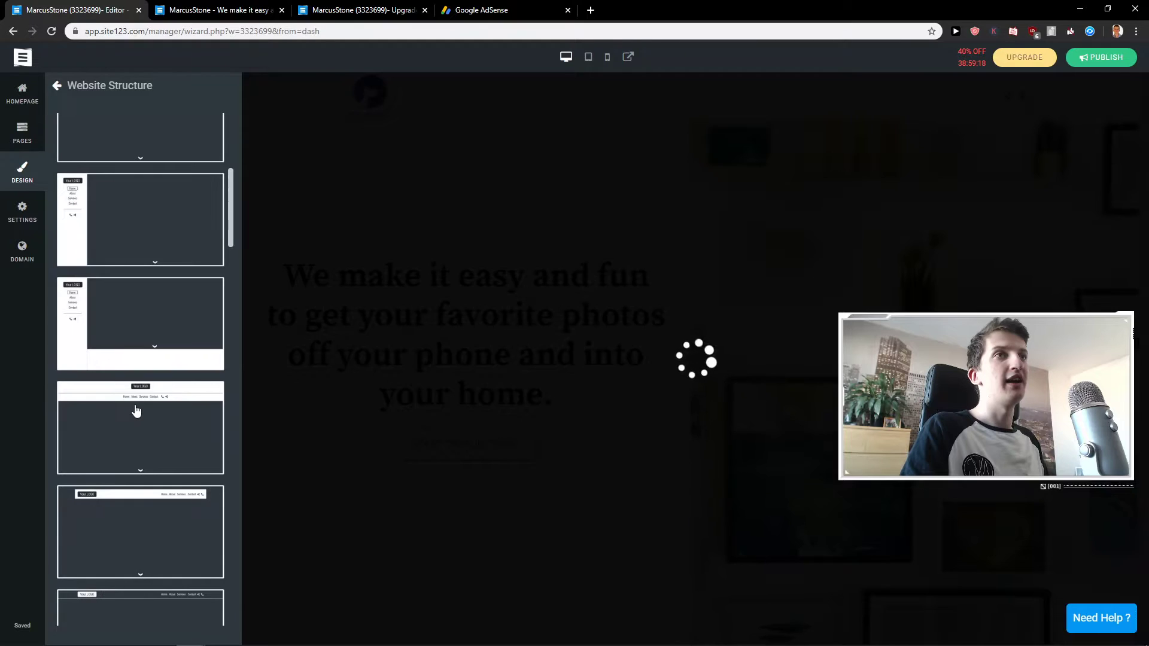
Step: Try three header layouts and keep the full-width header with far-left logo and centred footer
click(137, 405)
scroll(146, 398, down, 3)
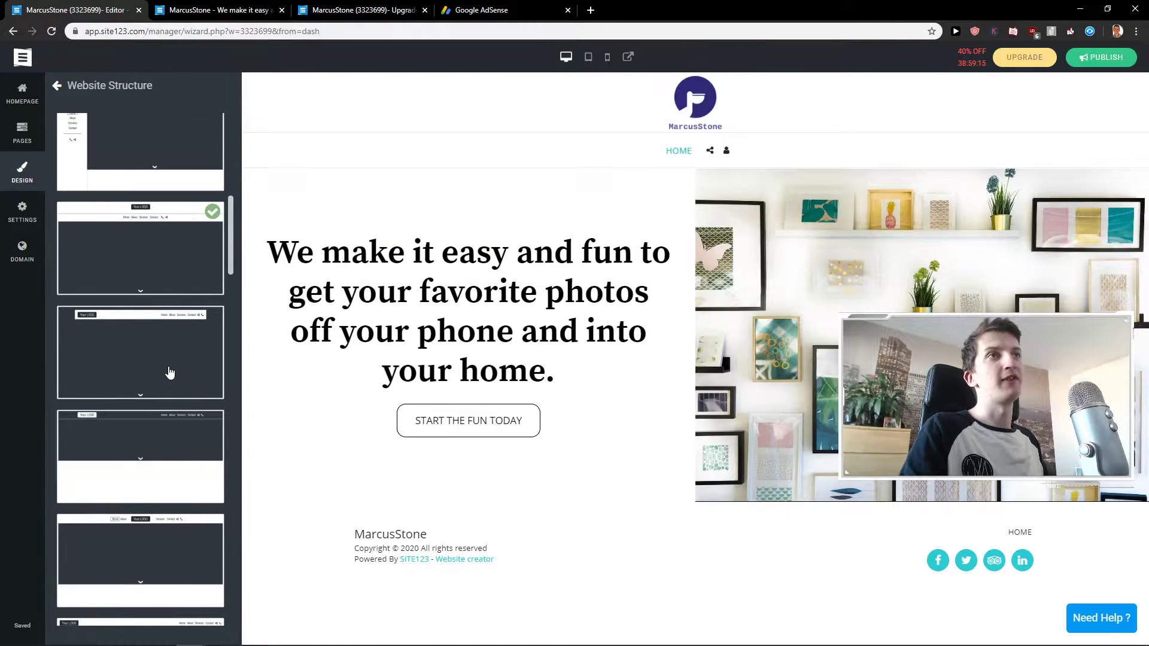
click(170, 372)
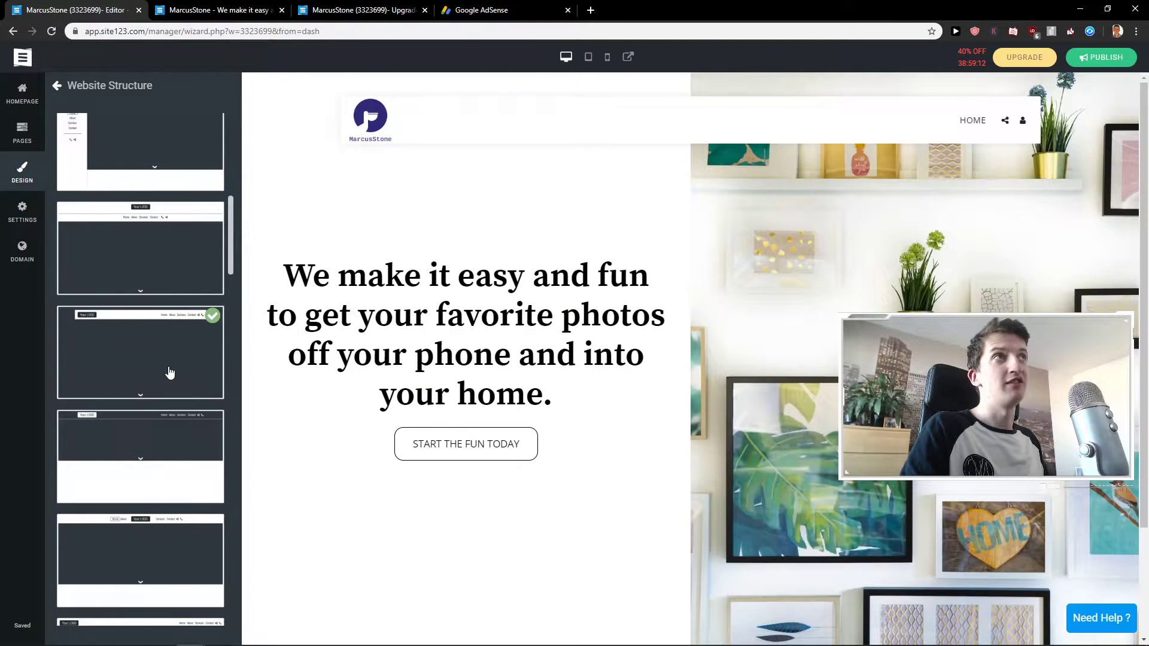
scroll(170, 372, down, 4)
click(147, 418)
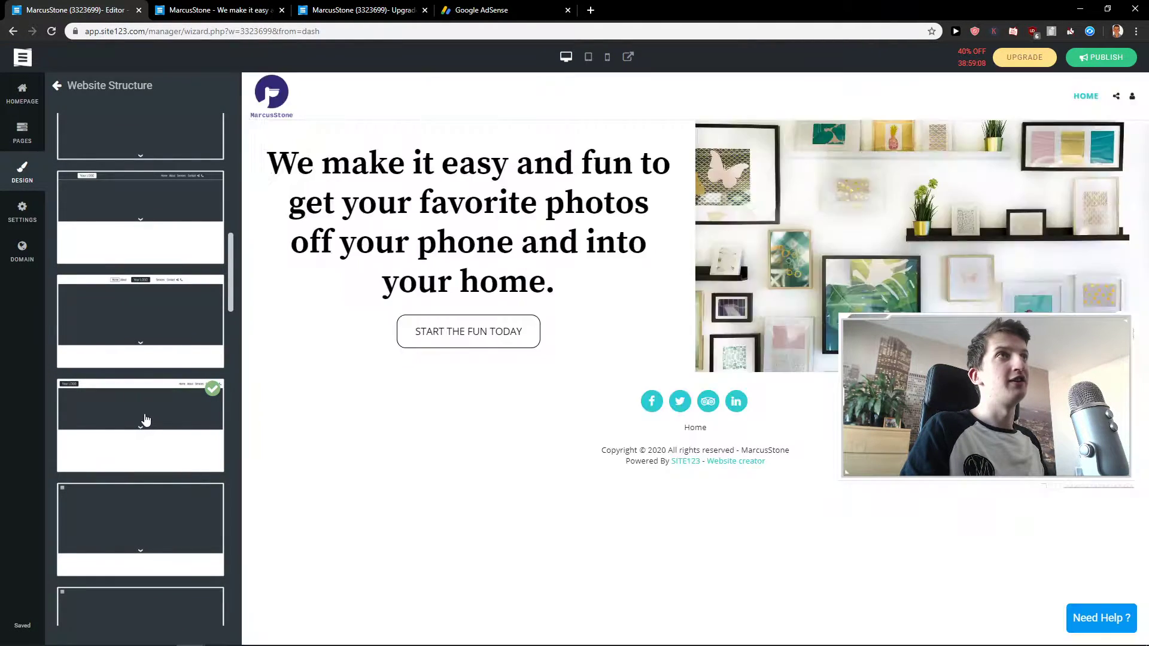
scroll(146, 413, down, 2)
scroll(145, 406, up, 1)
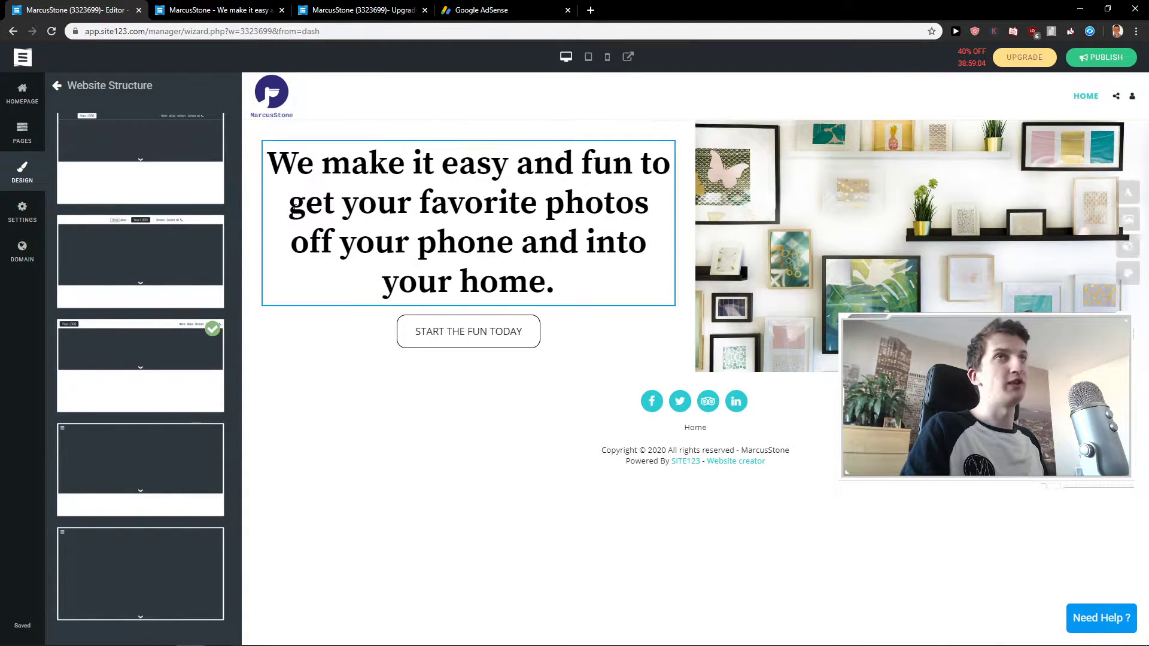
click(22, 93)
mouse_move(621, 95)
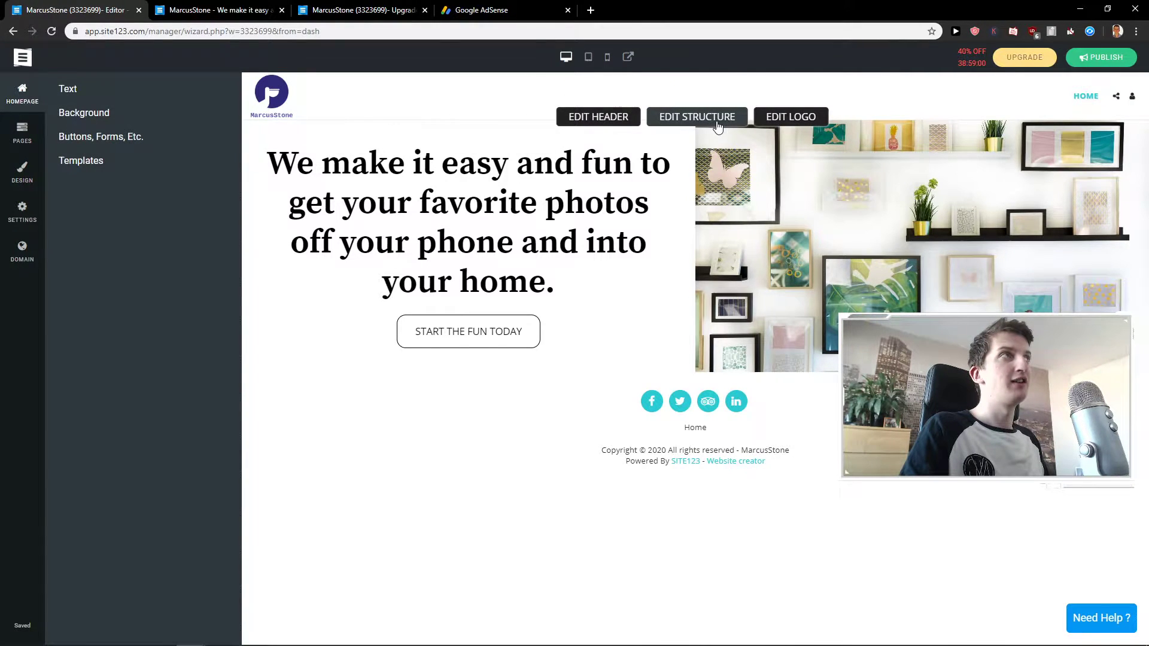
Step: Turn on Show Phone Number in the header and save a contact phone number
click(718, 120)
click(618, 118)
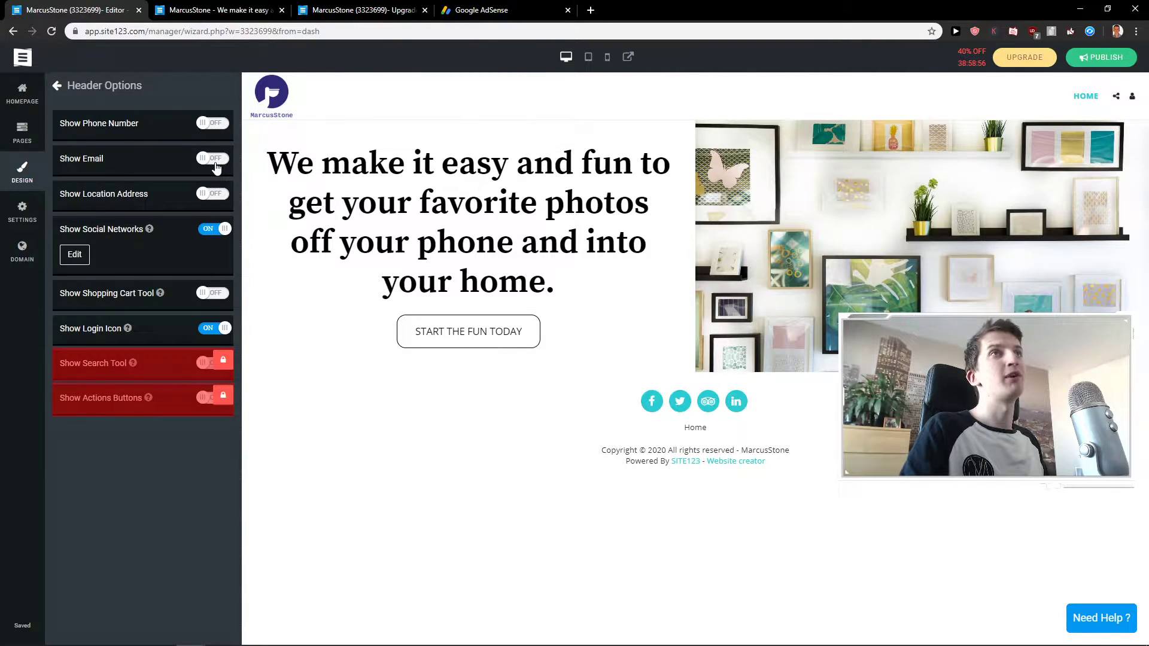
click(213, 124)
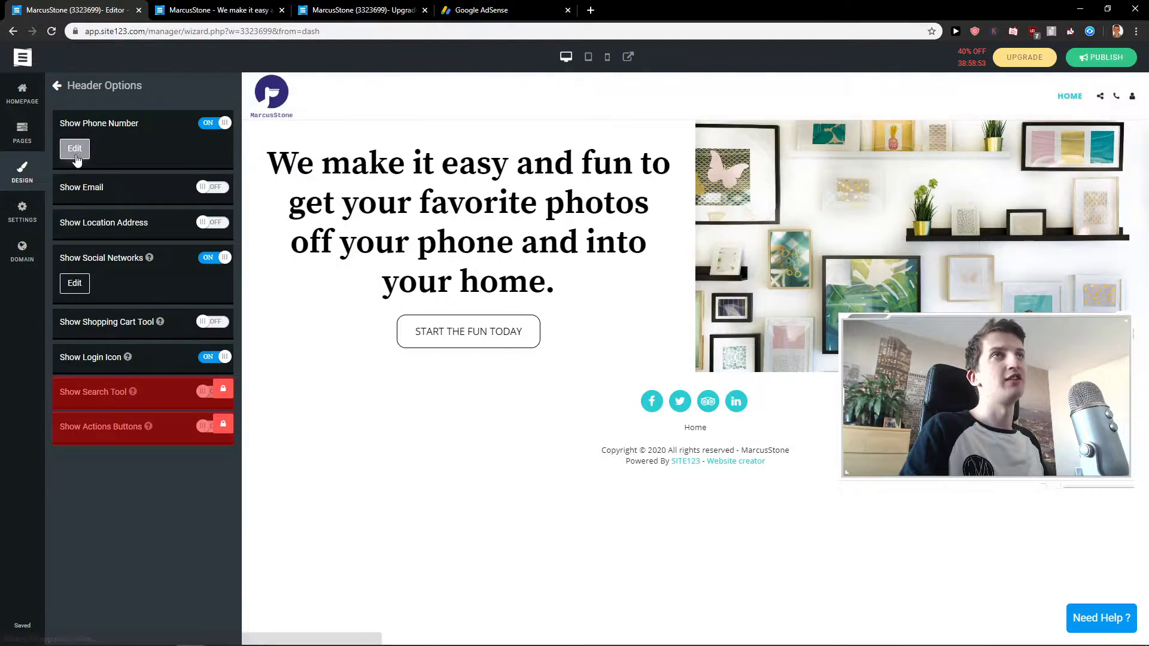
click(77, 153)
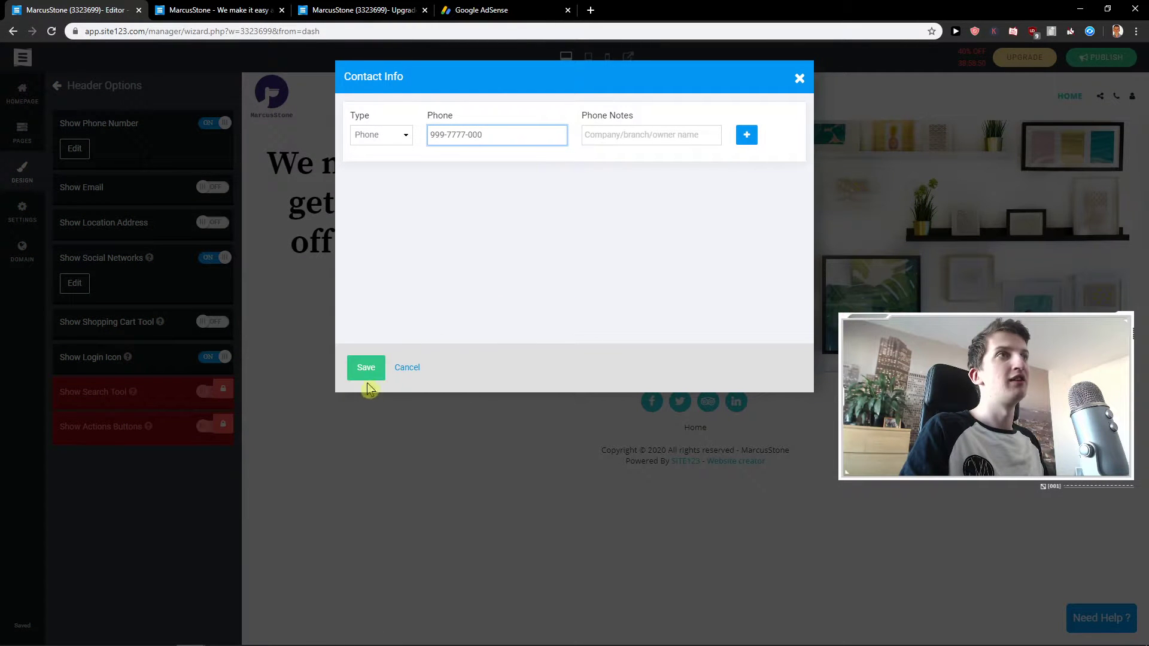
click(365, 368)
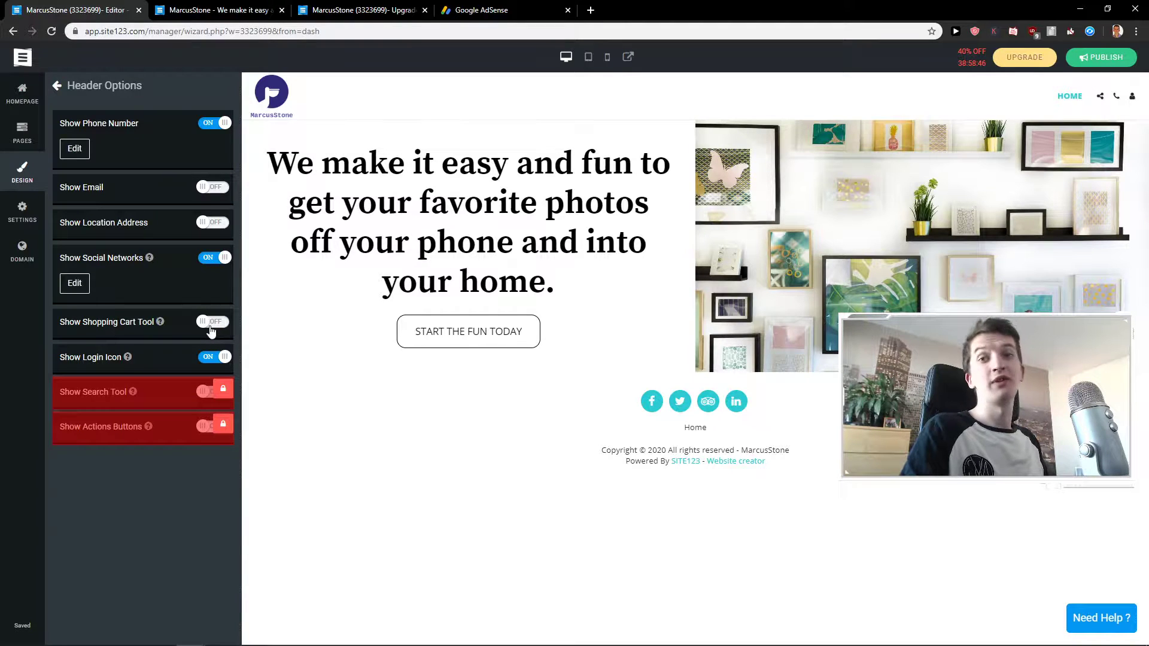
click(194, 357)
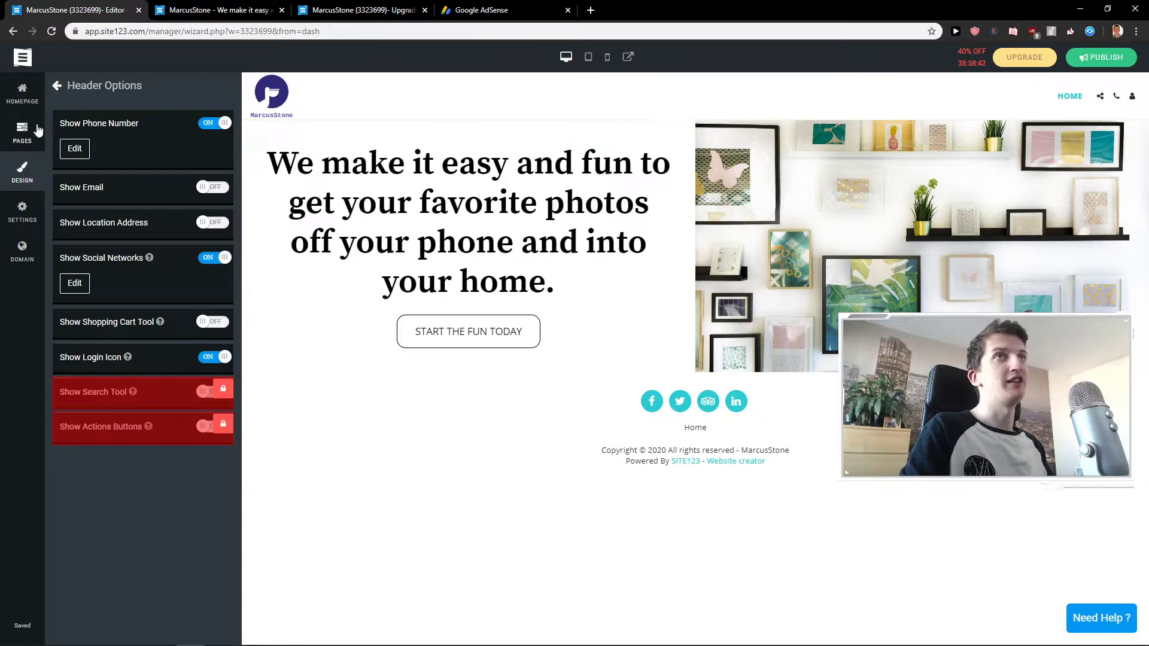
Step: Open the Website Menu Navigation section of the advanced design settings
click(24, 94)
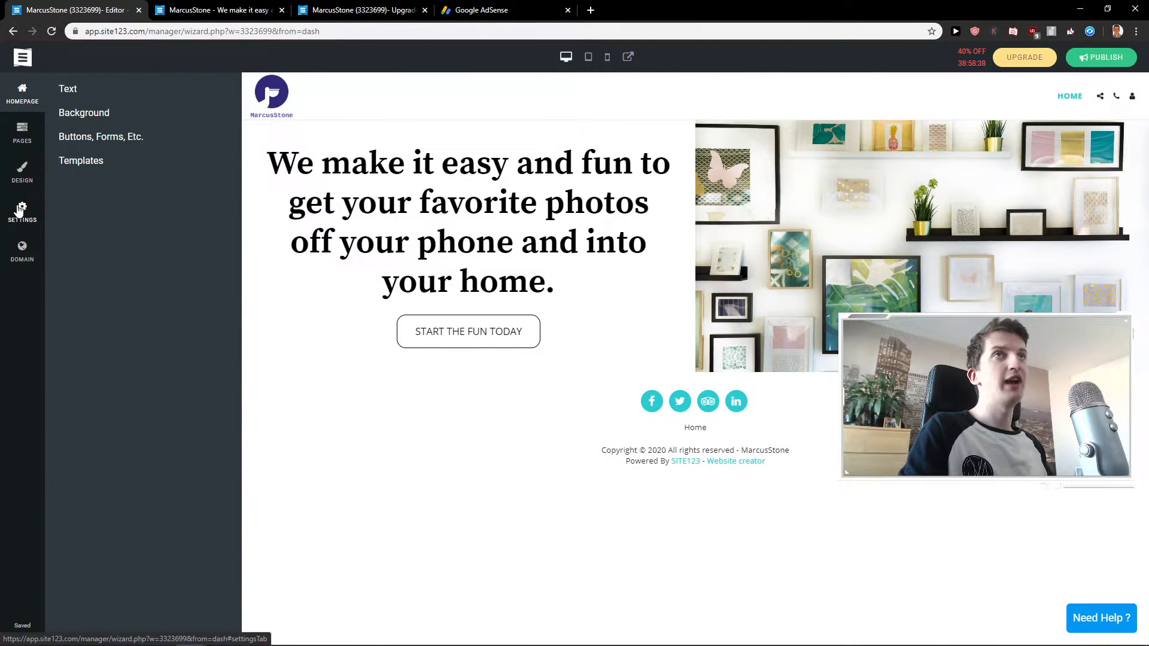
click(24, 181)
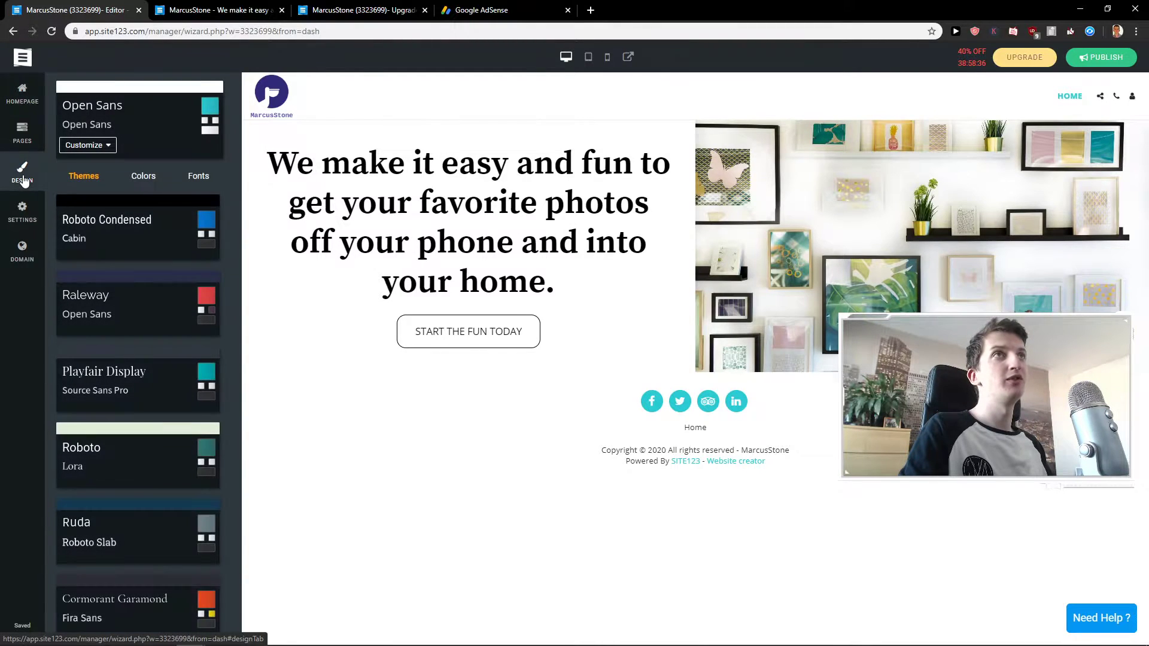
click(108, 146)
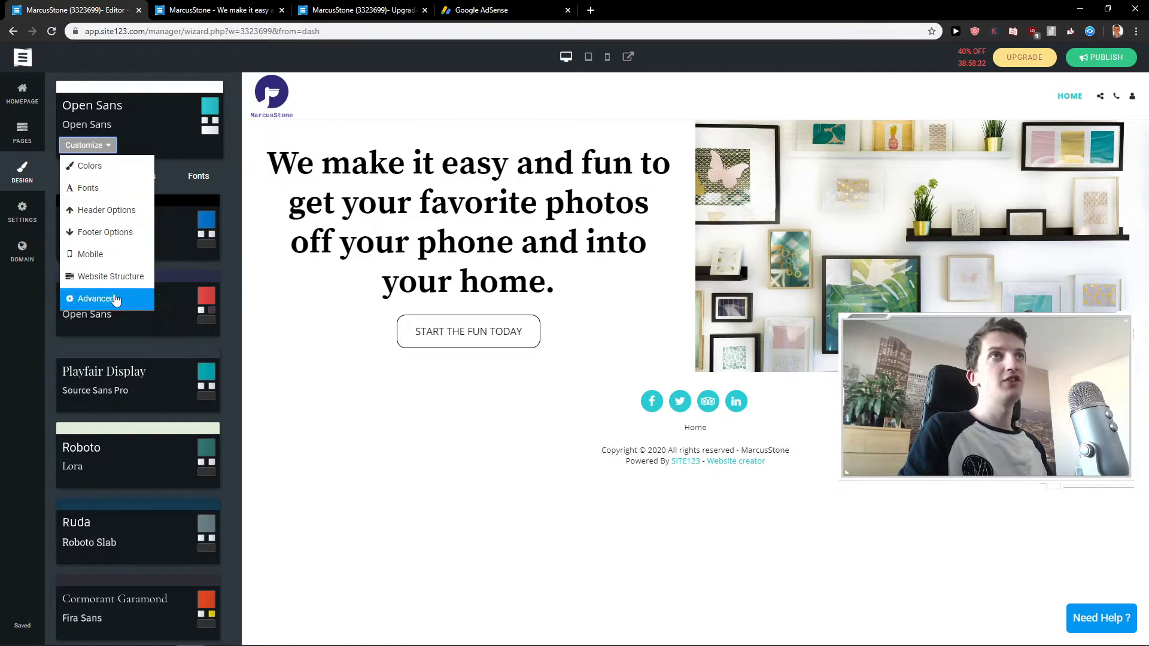
click(96, 298)
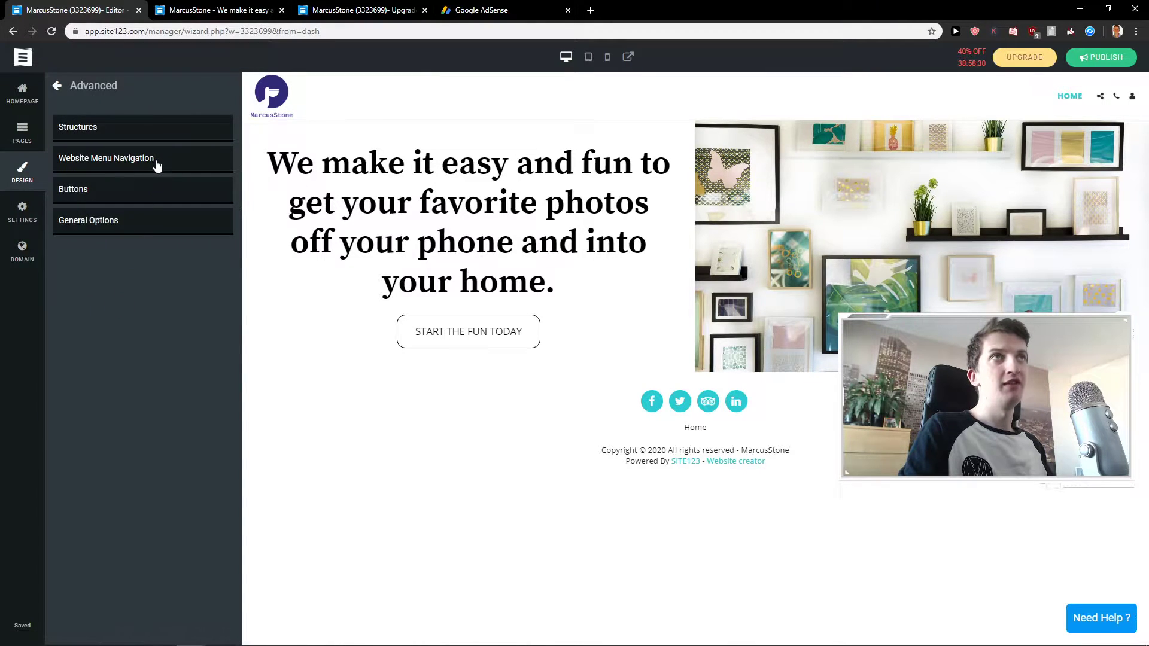
click(186, 164)
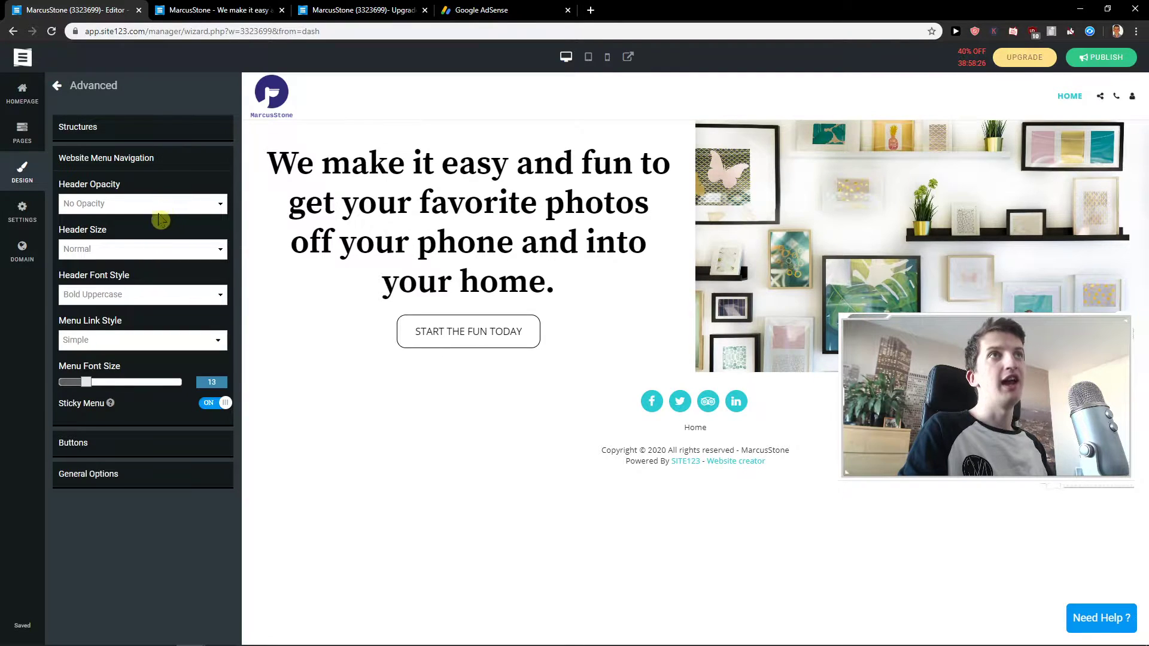
Step: Keep header size Normal, set header font style to Bold Uppercase, and slightly enlarge menu font size
click(157, 256)
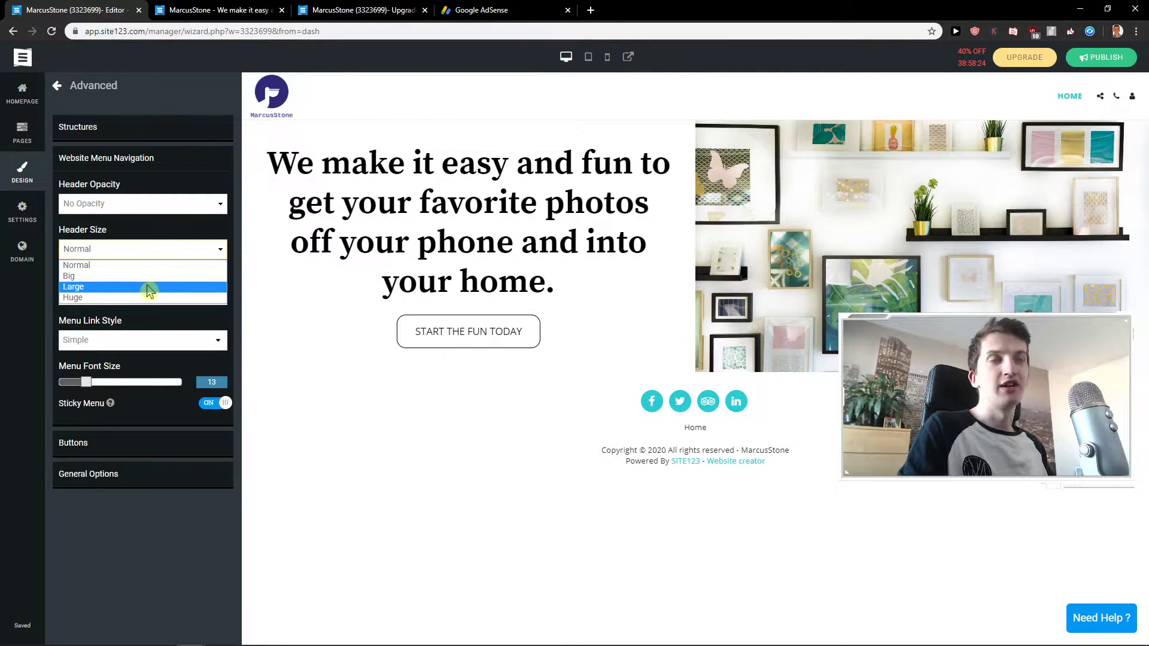
click(158, 251)
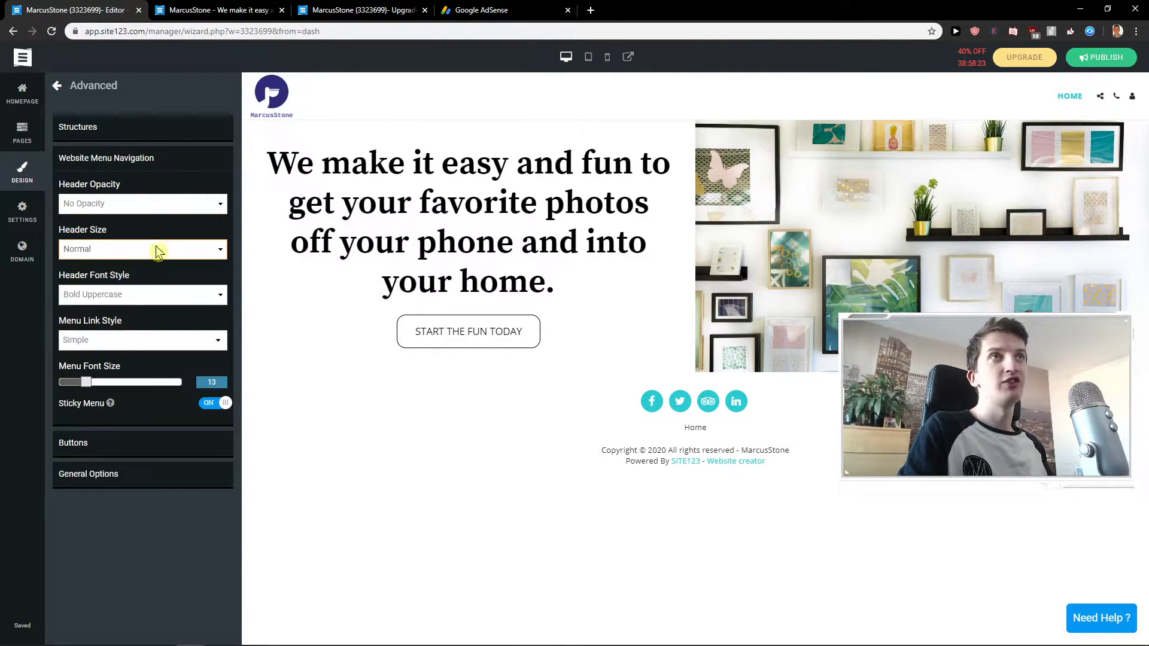
click(144, 300)
click(125, 332)
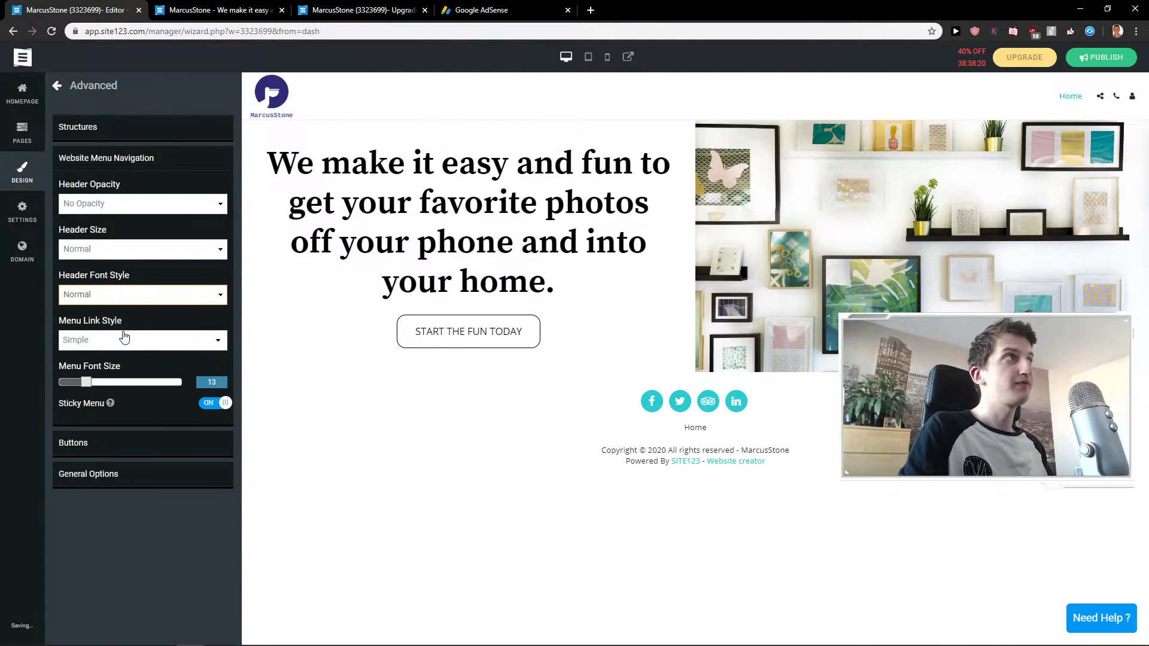
click(123, 299)
click(120, 311)
click(123, 299)
click(119, 322)
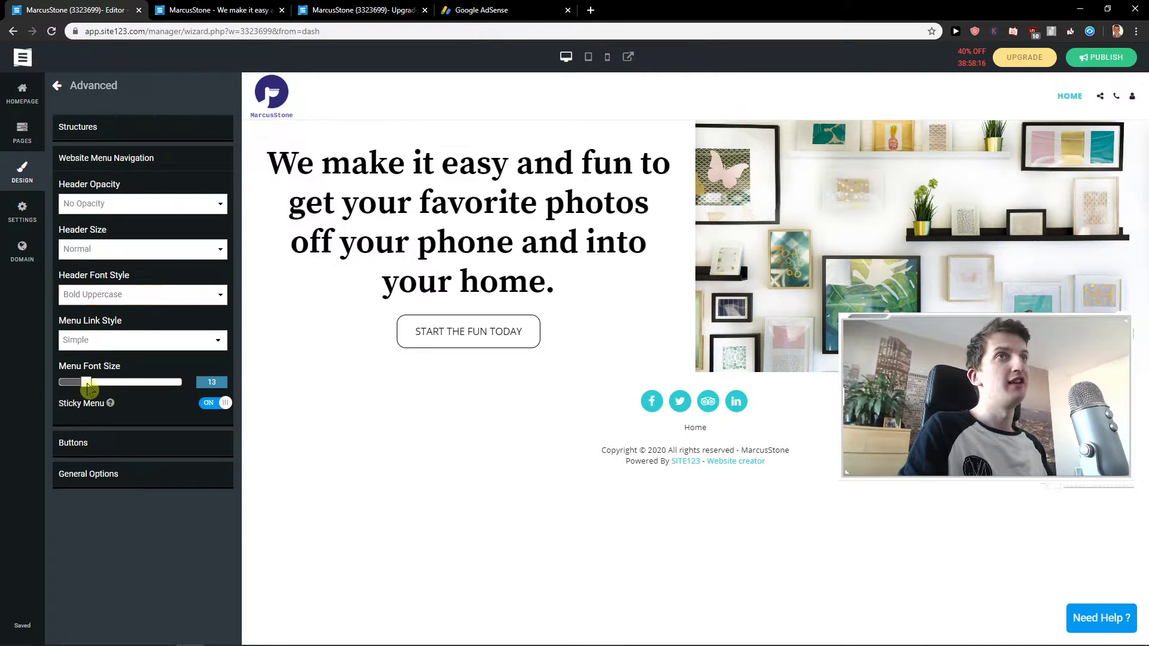
drag(95, 388, 102, 387)
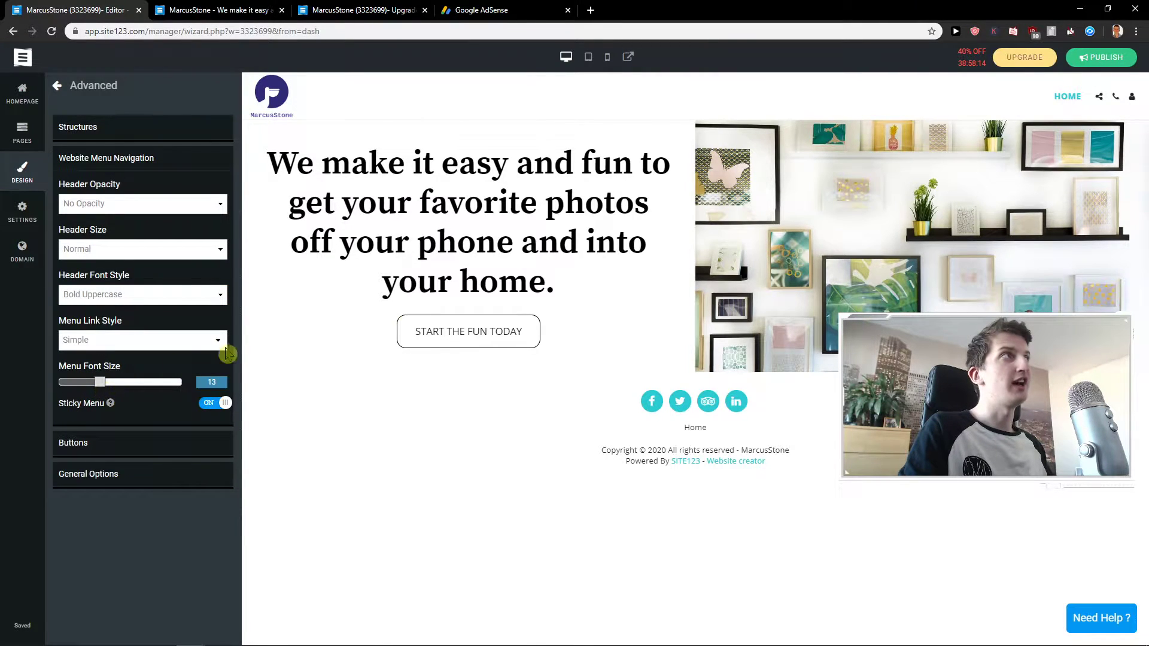
mouse_move(727, 120)
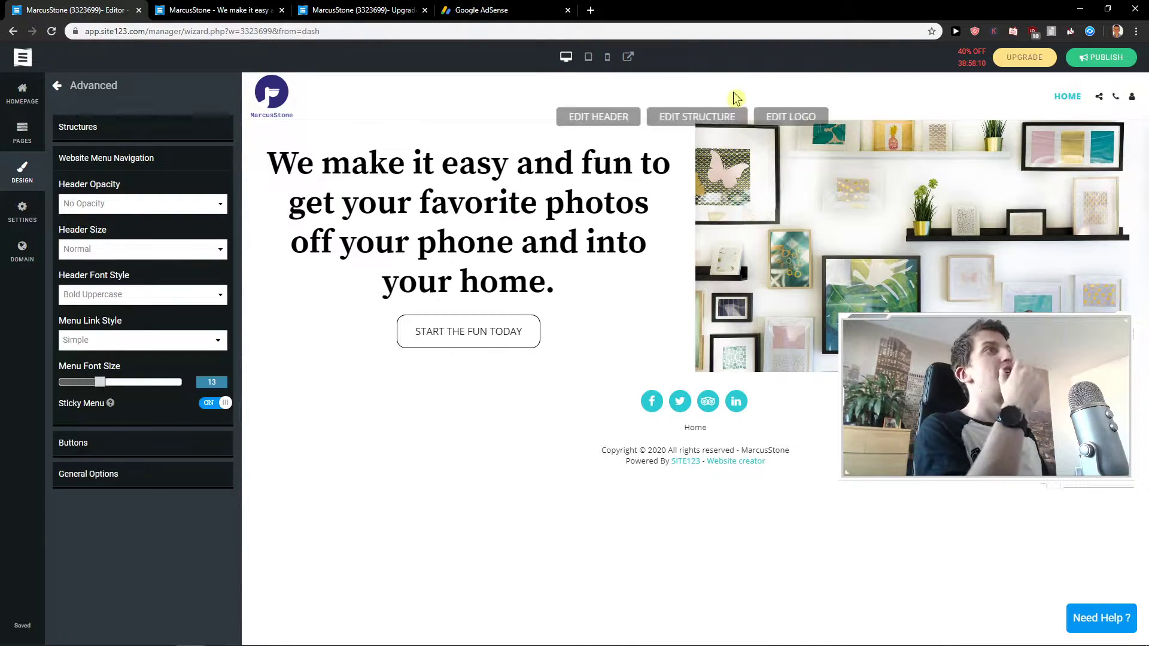
Step: Look over the homepage heading, background image and button options, then return to the page list
click(24, 138)
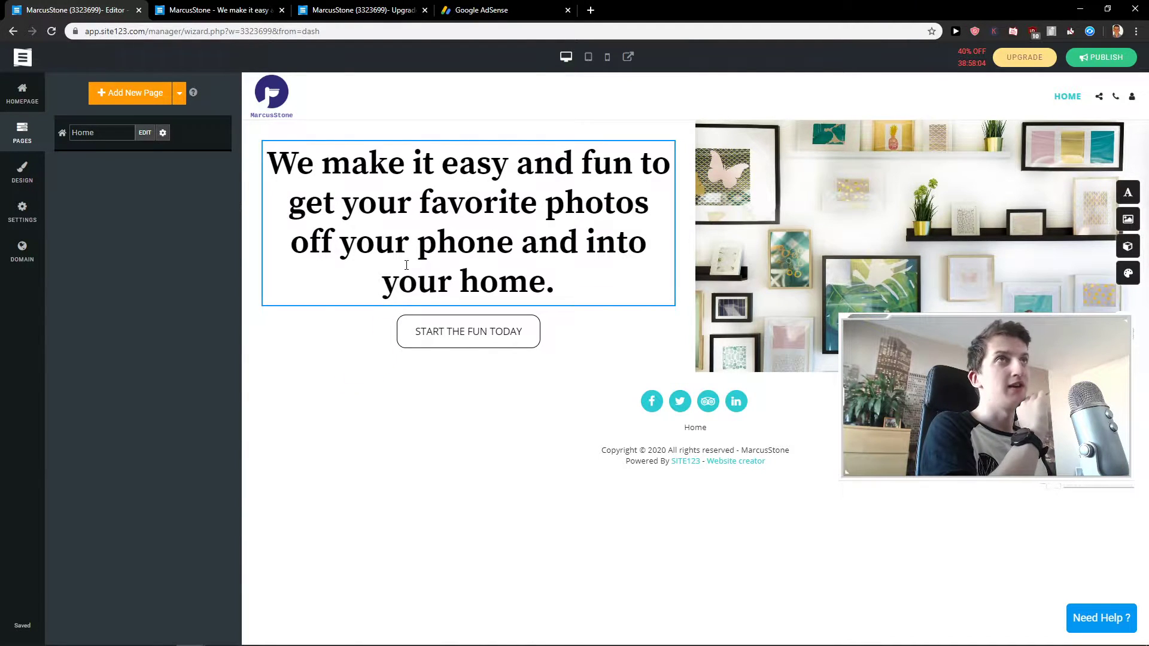
click(25, 103)
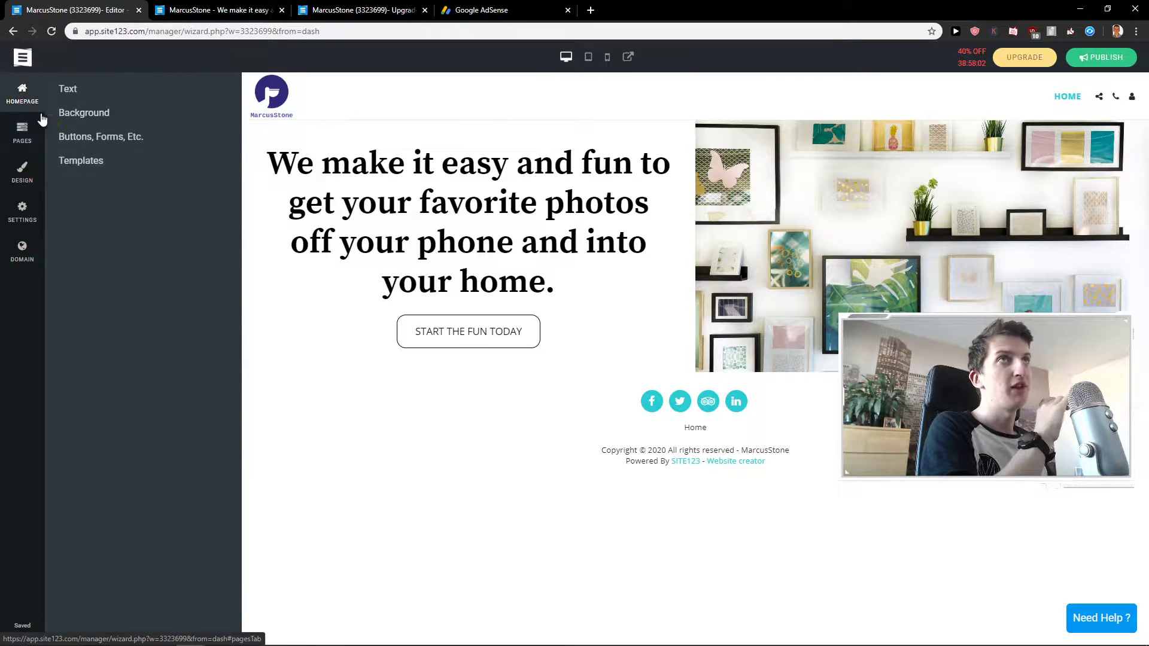
double_click(506, 222)
click(507, 221)
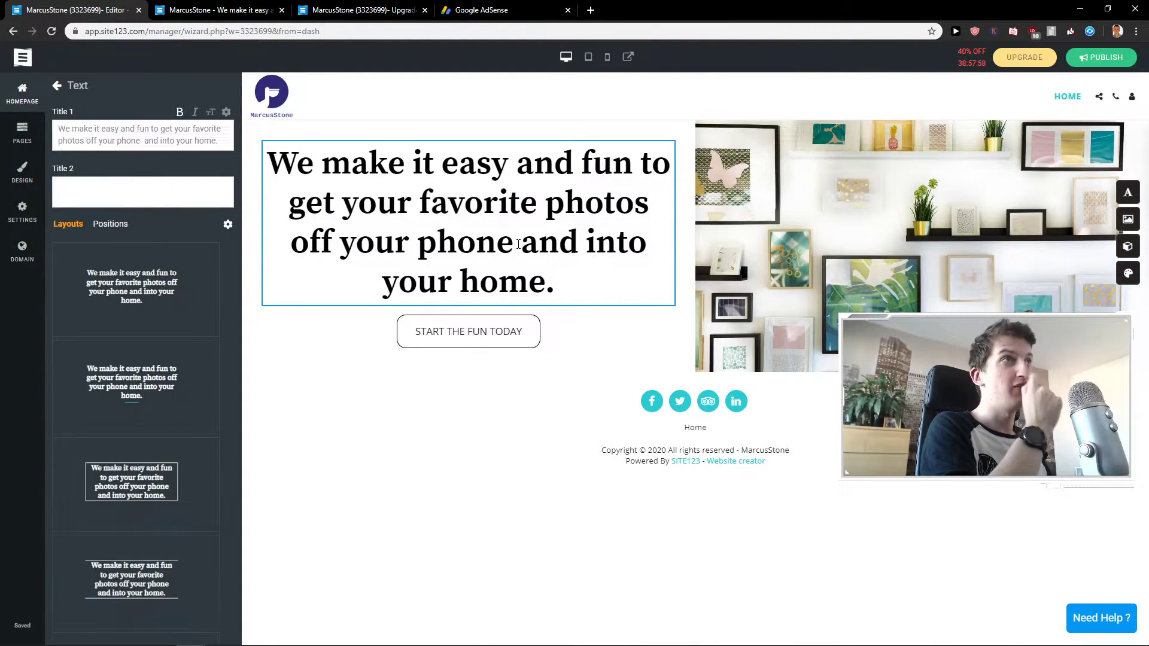
click(748, 288)
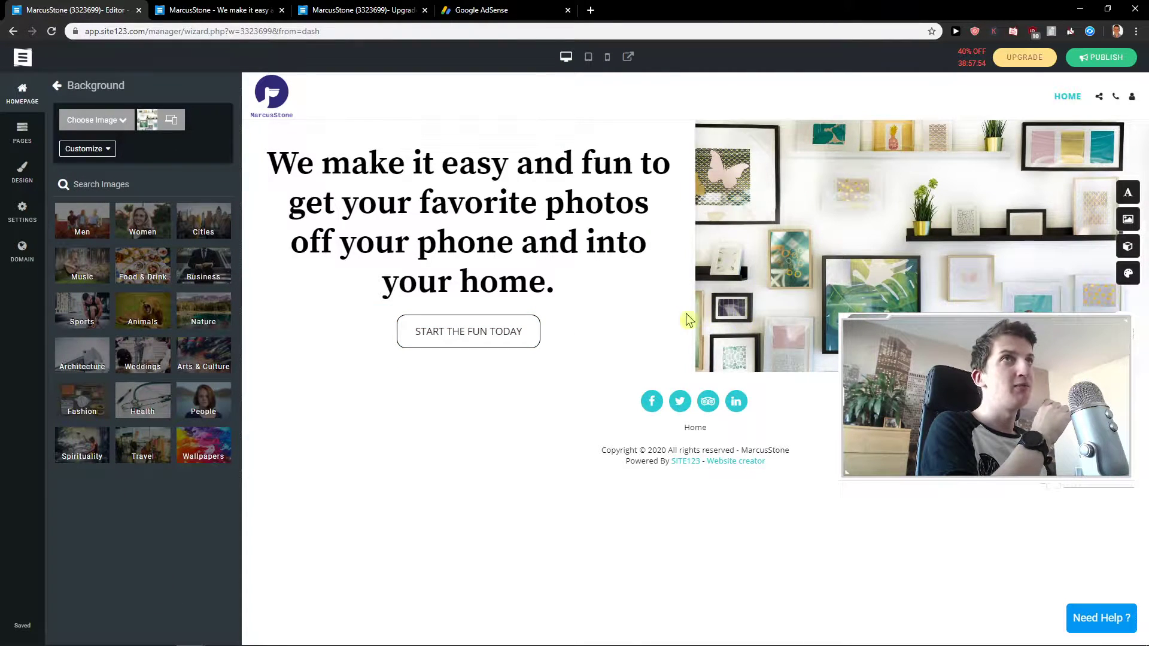
click(629, 326)
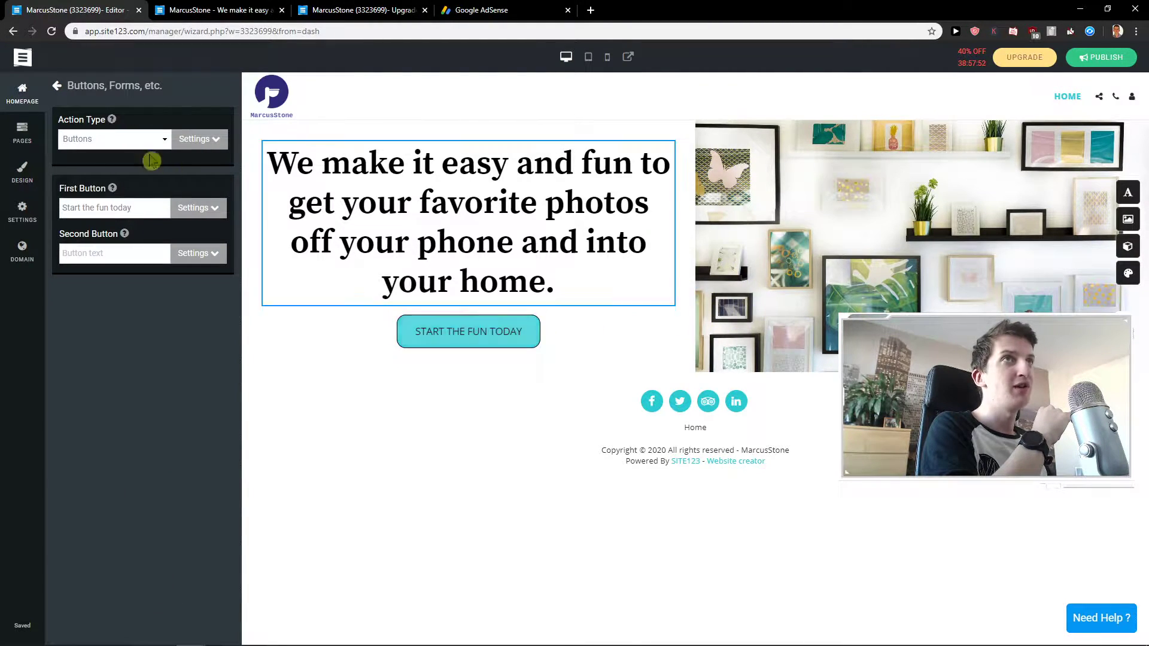
click(23, 95)
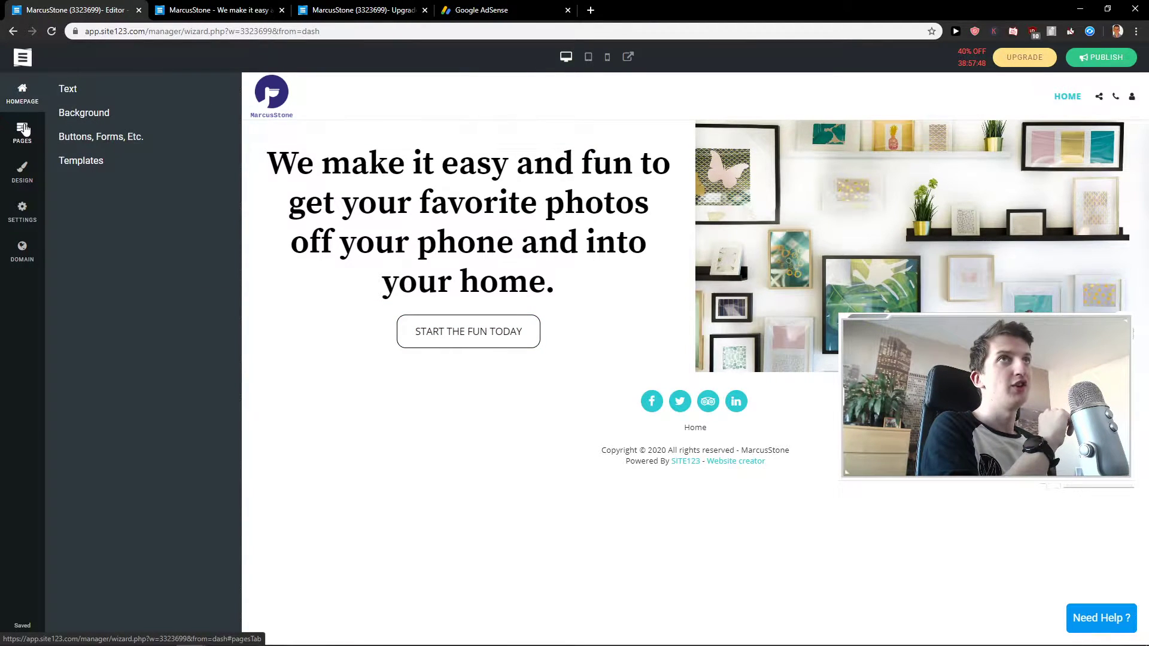
click(22, 133)
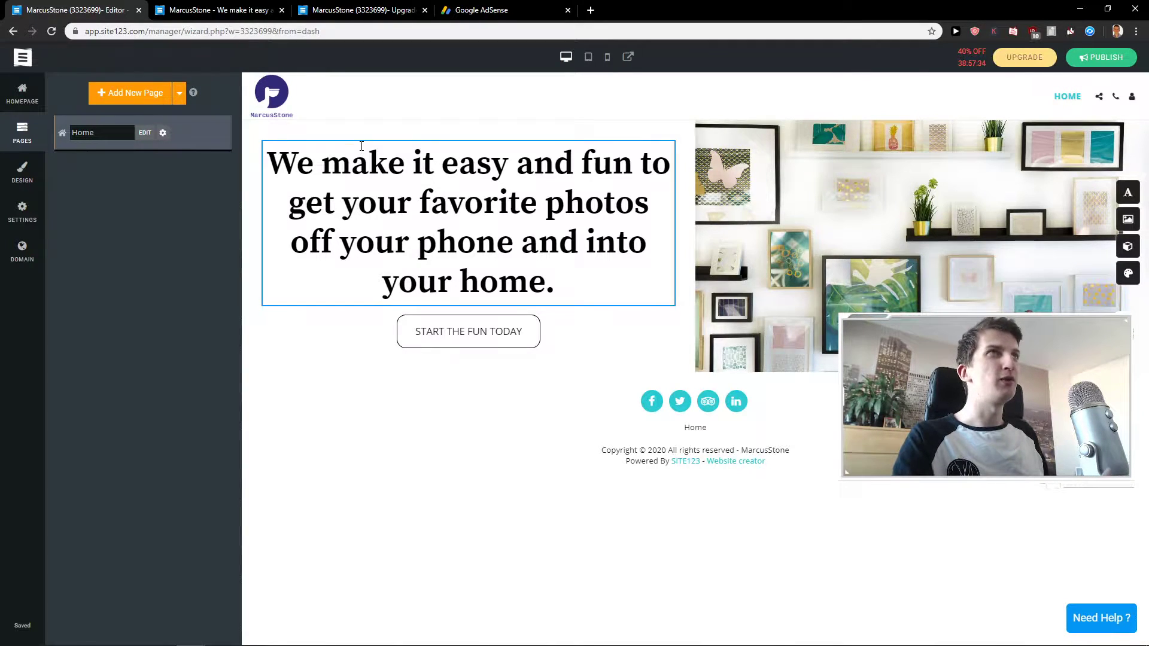
Step: Add a Services page with Consulting, Financial and Marketing items, found by searching templates for 'se'
click(145, 103)
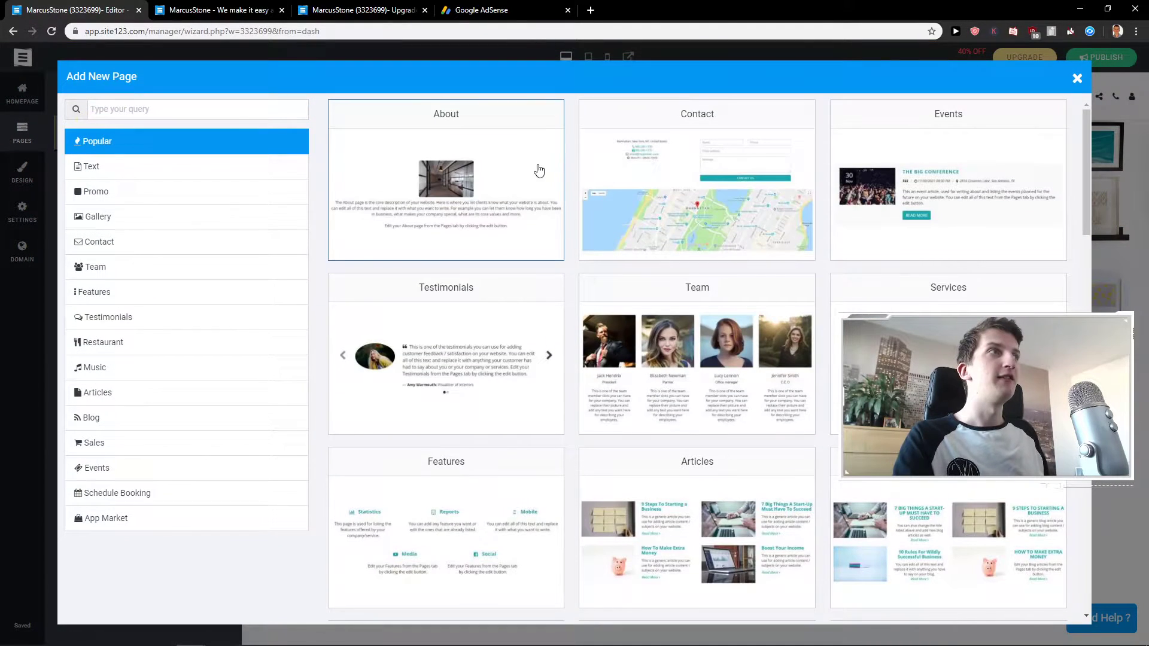
scroll(510, 163, down, 3)
scroll(509, 163, up, 3)
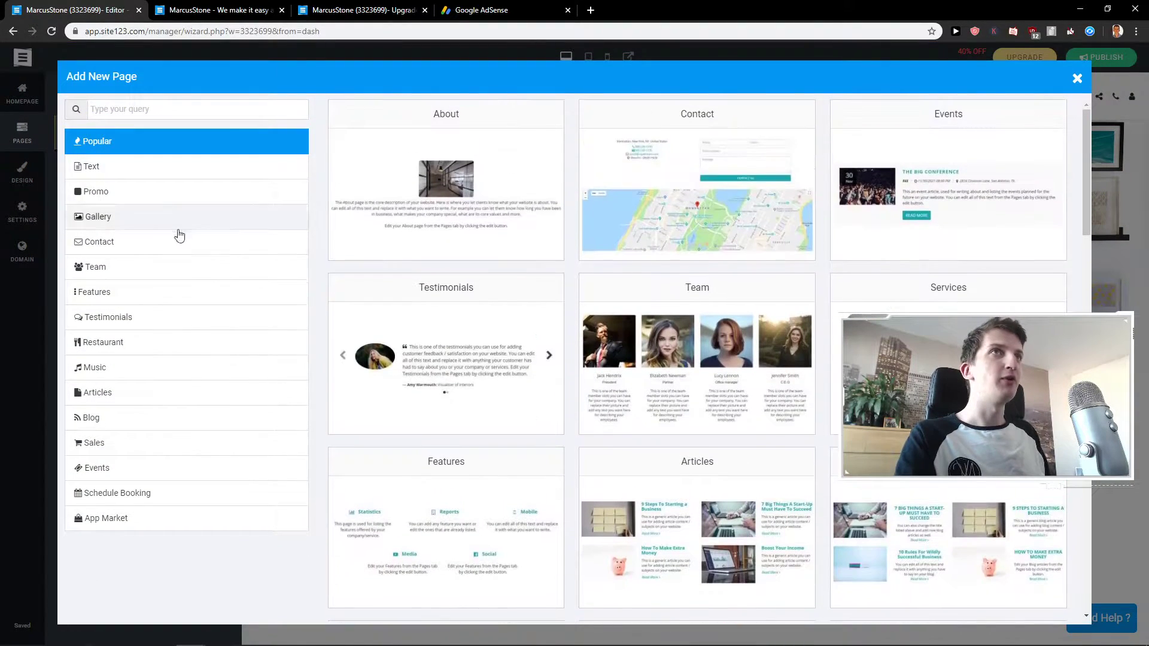
click(210, 201)
click(205, 240)
click(187, 110)
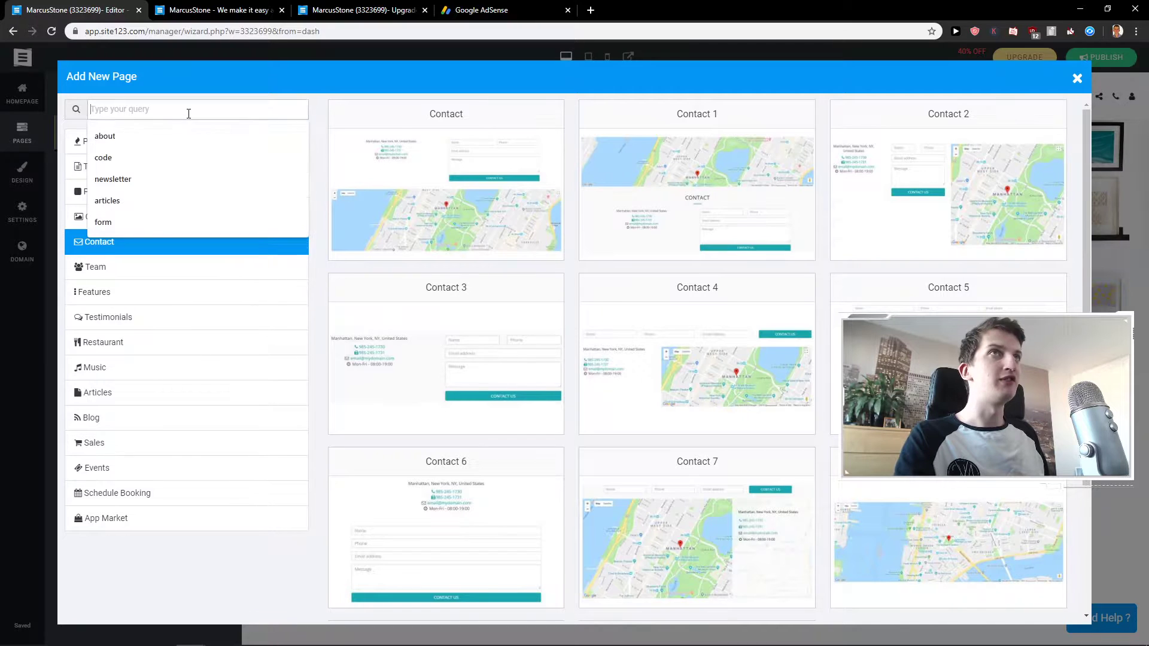
text(service)
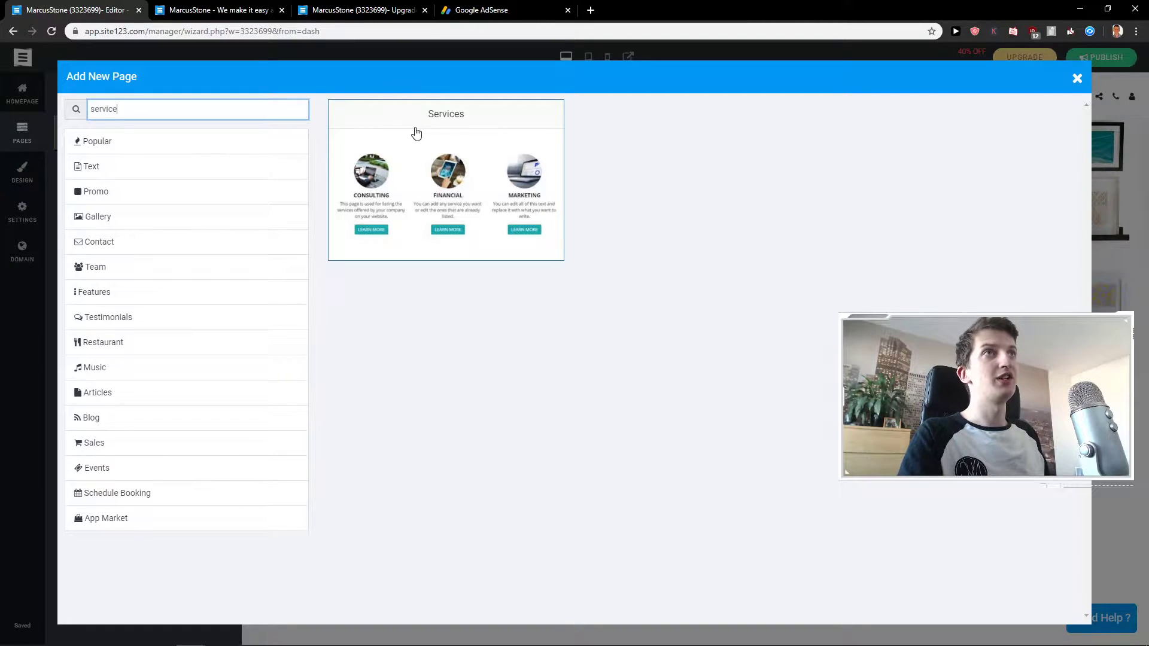
click(416, 133)
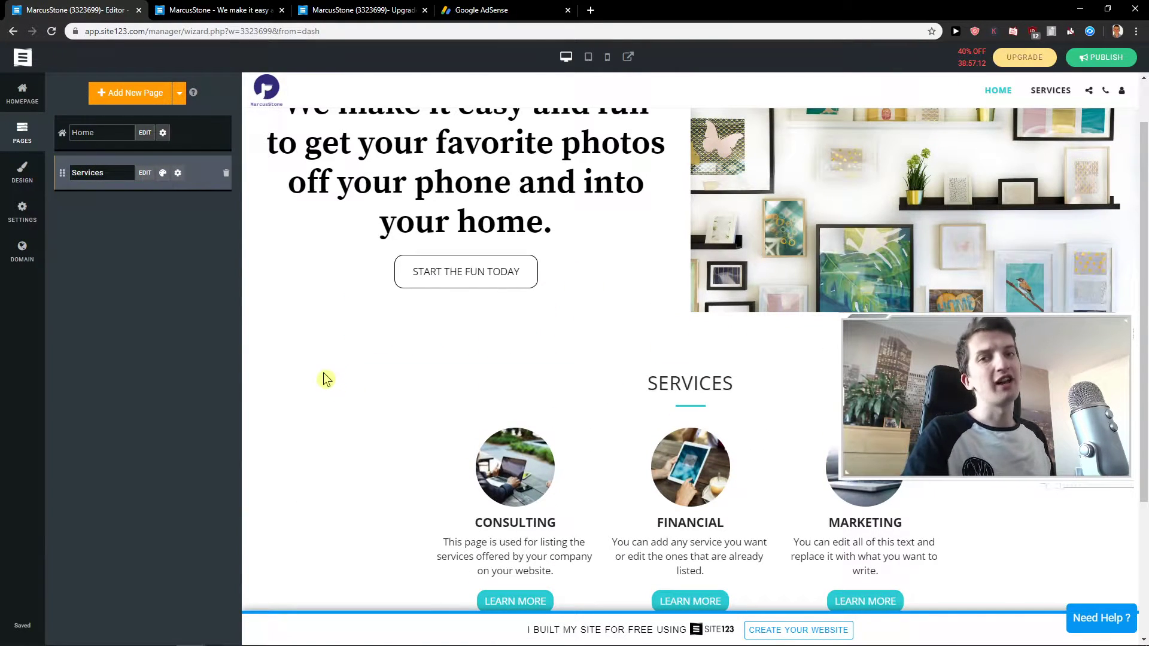
scroll(323, 381, down, 1)
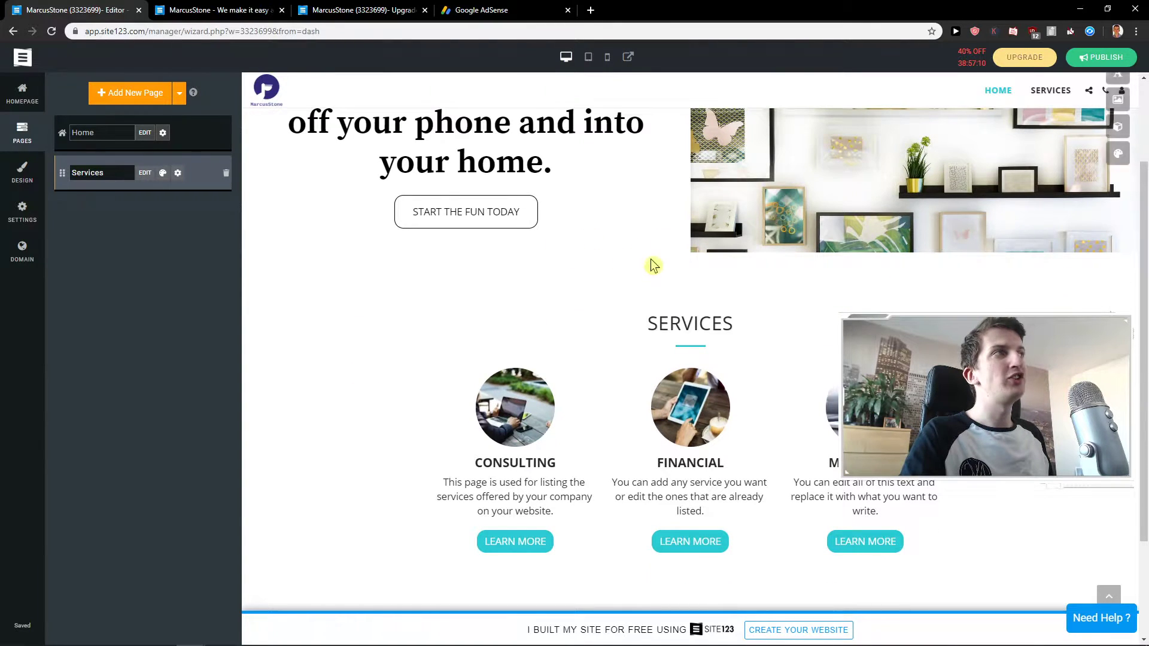
scroll(646, 249, down, 1)
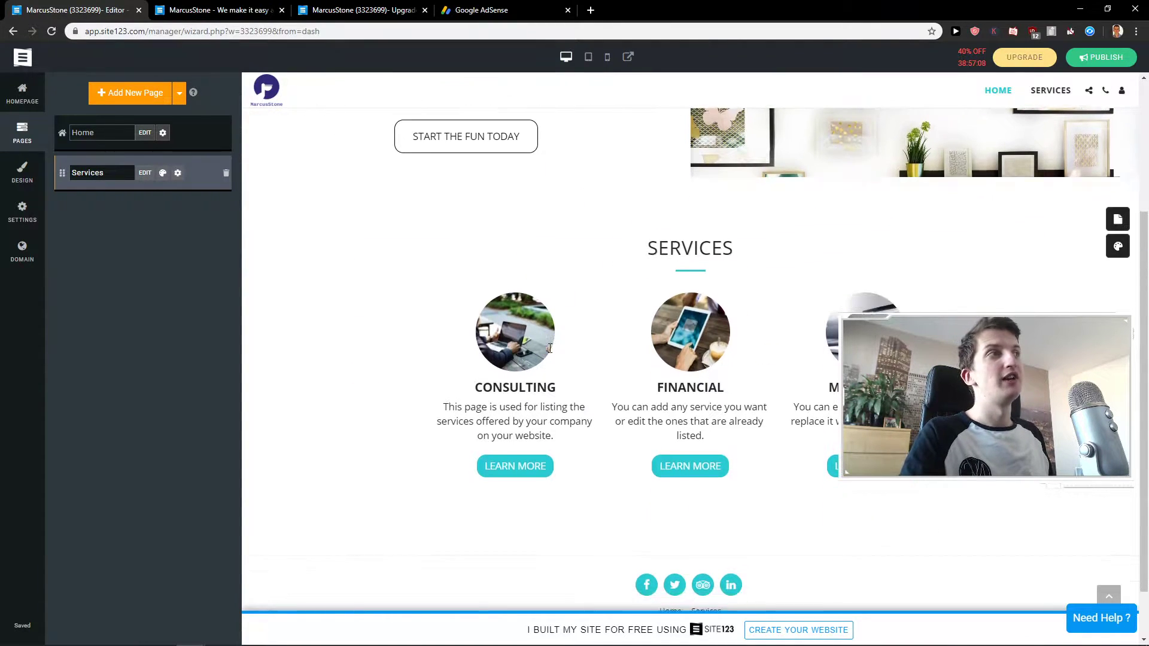
scroll(562, 353, down, 1)
scroll(594, 346, up, 3)
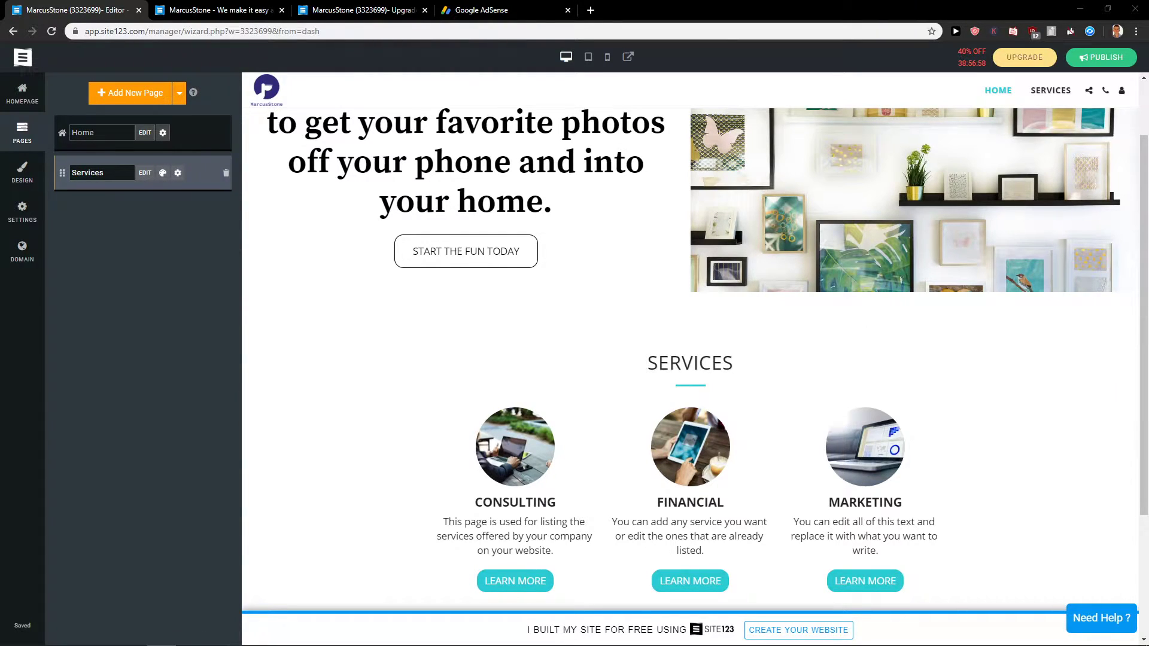
scroll(462, 362, down, 2)
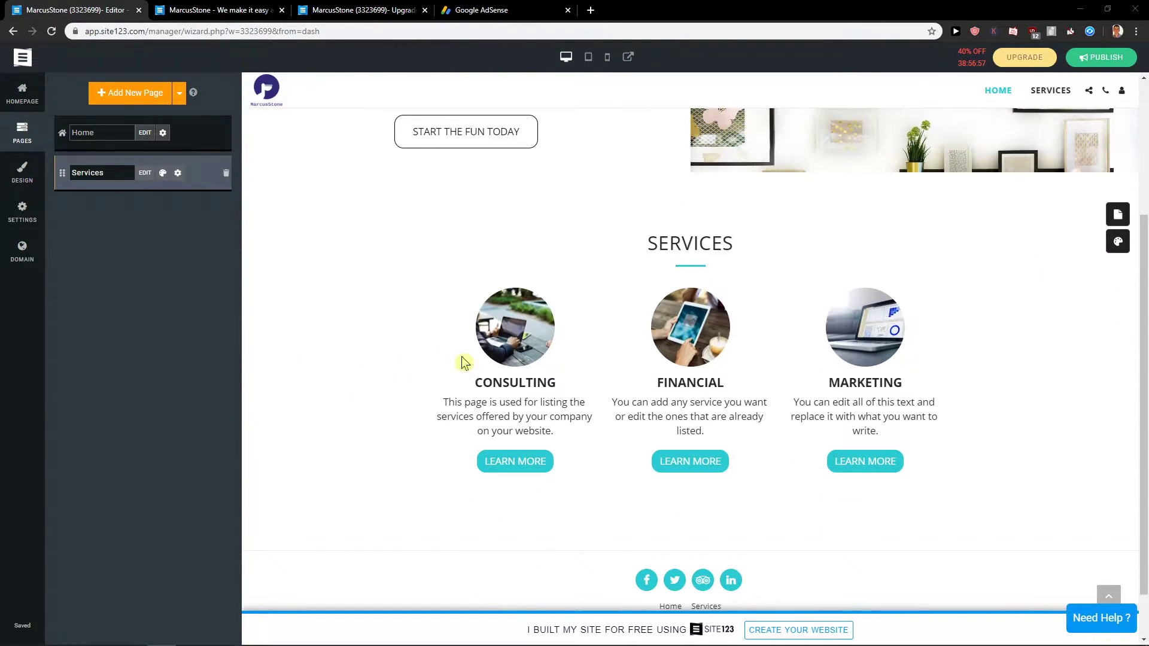
Step: Upload a new photo for the CONSULTING service item
click(1116, 214)
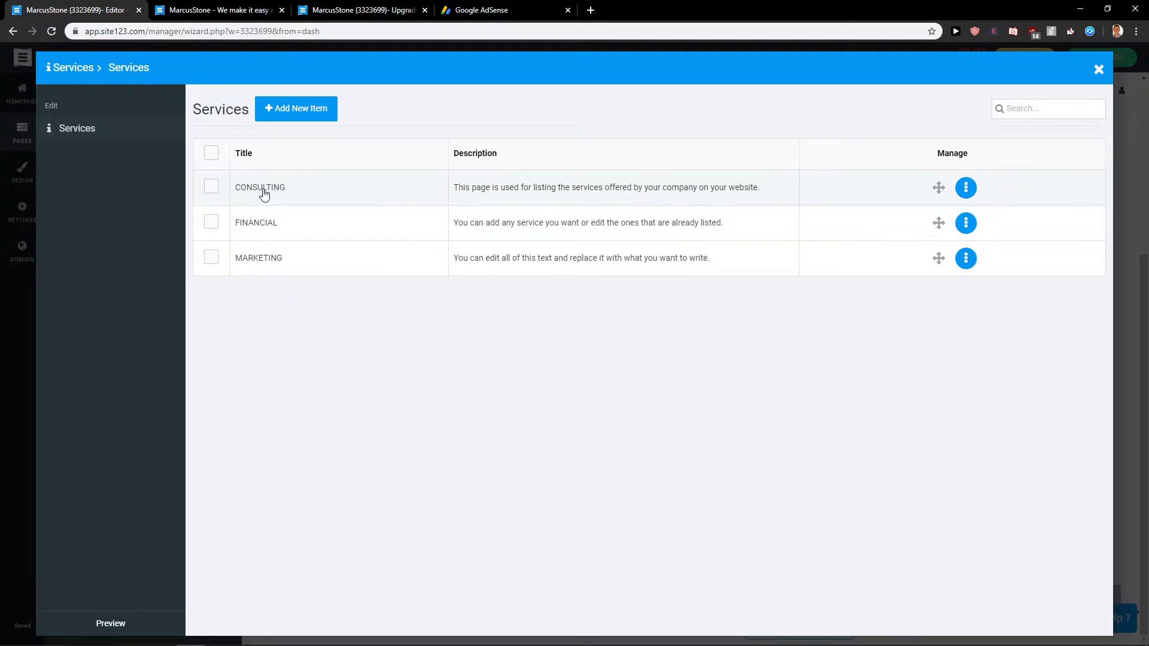
click(391, 199)
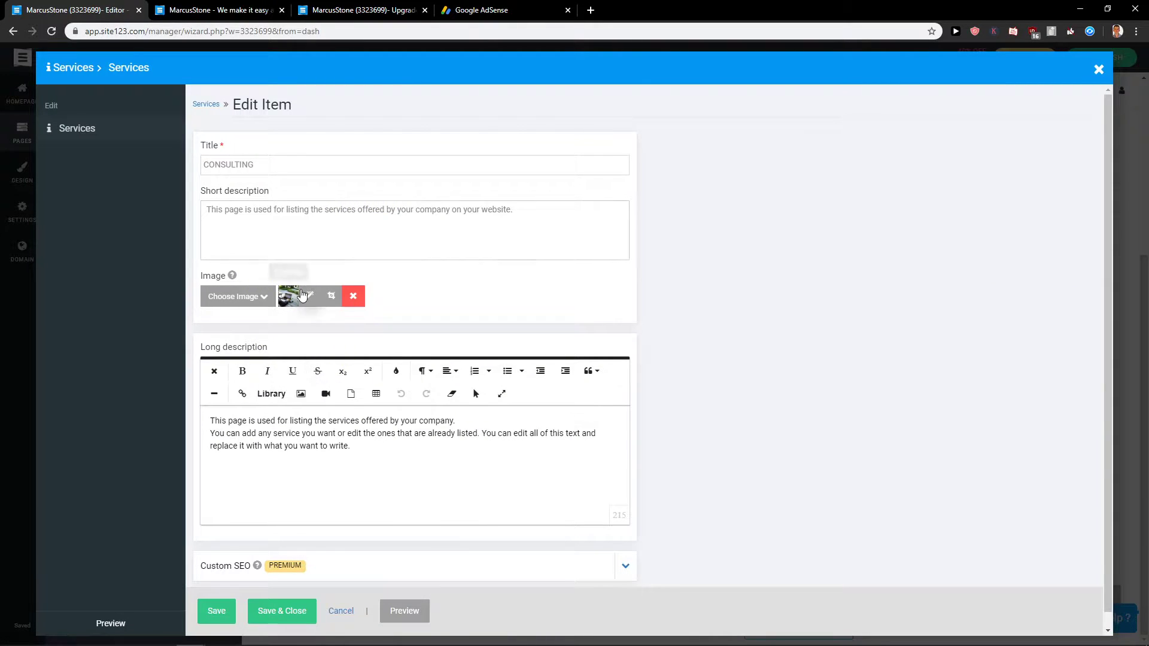
click(302, 295)
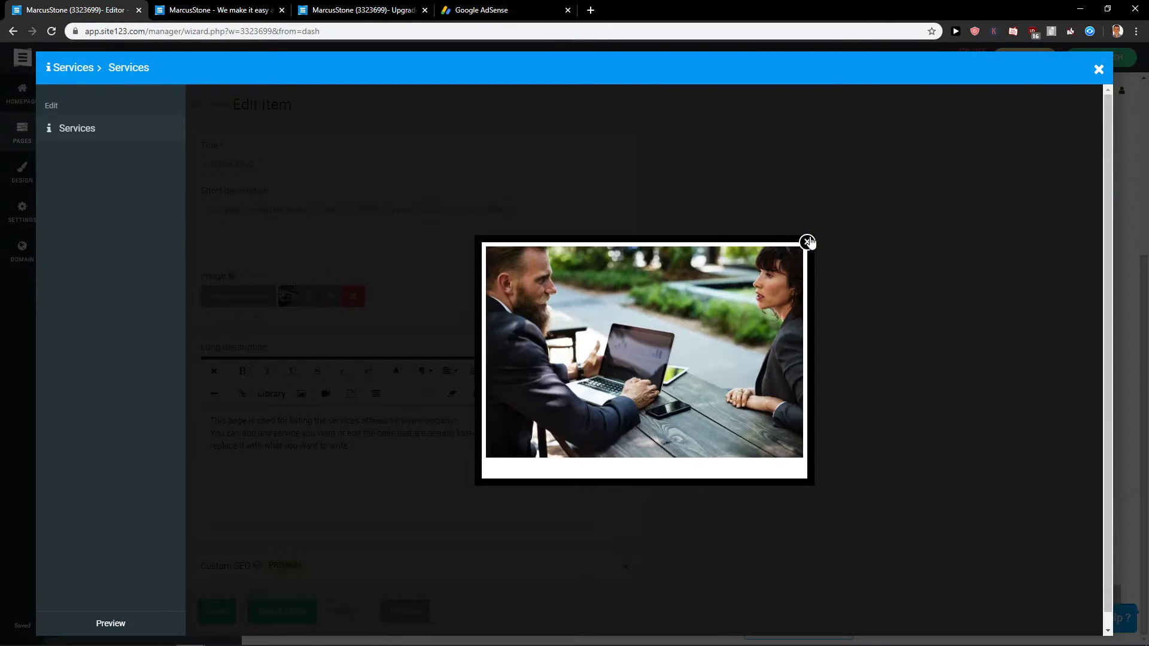
click(808, 242)
click(238, 296)
click(243, 314)
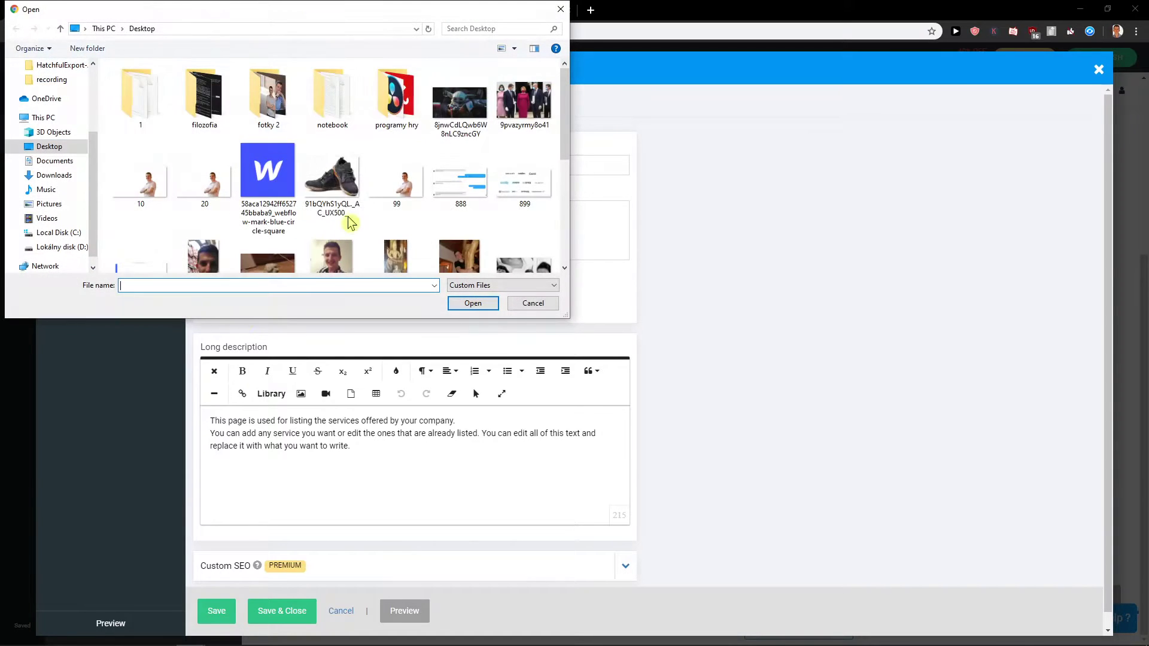
scroll(353, 221, down, 5)
double_click(136, 223)
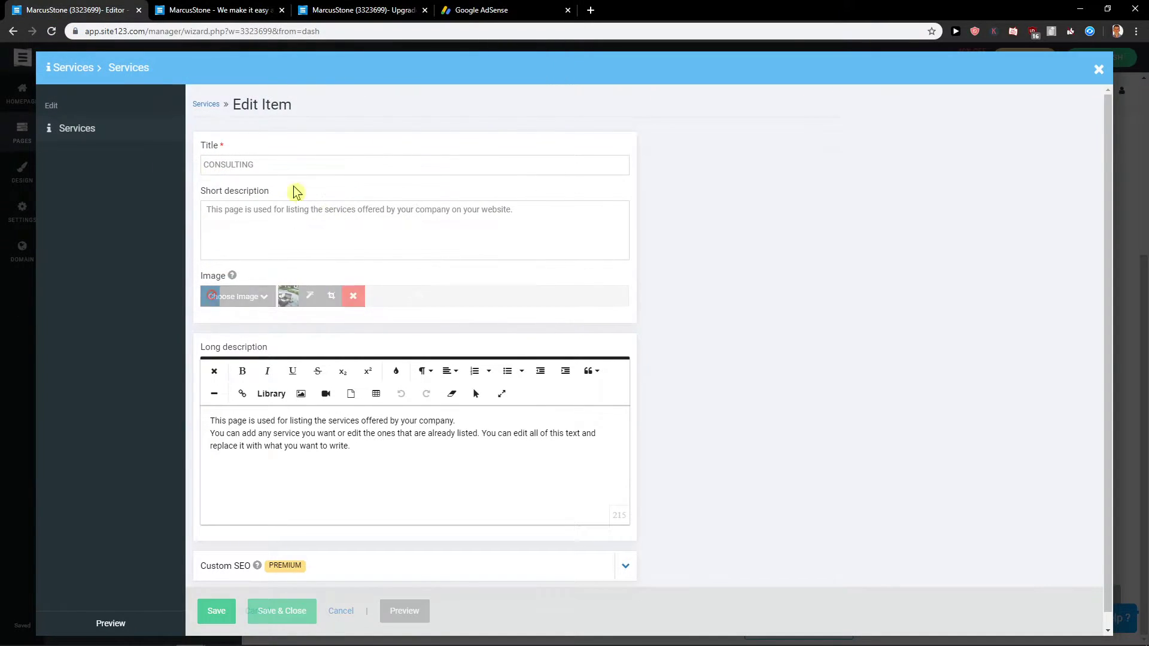
Step: Retitle the item 'Youtube Guidence', prefix its short description with 123123, and save
double_click(295, 172)
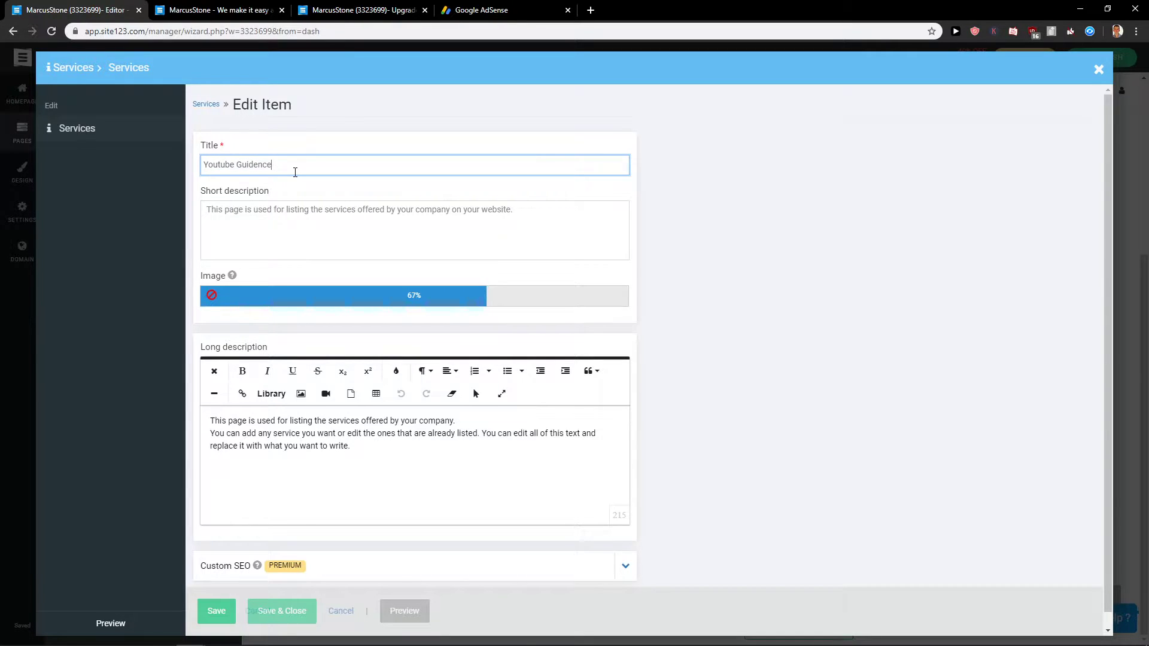
key(Tab)
text(123123)
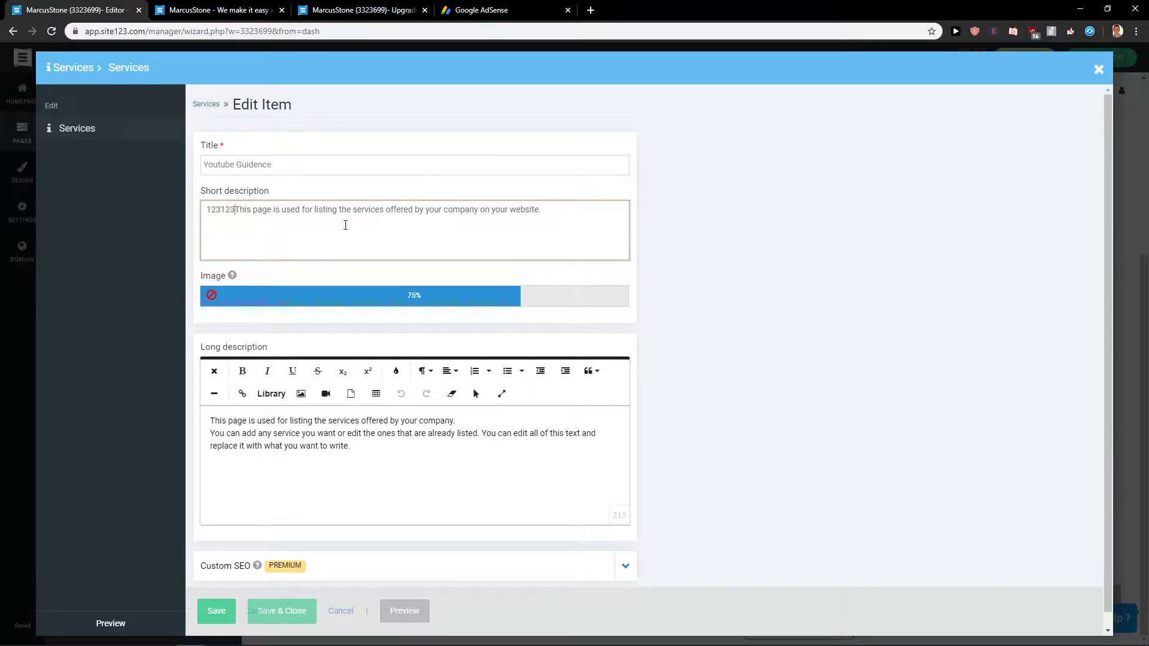
scroll(220, 313, down, 1)
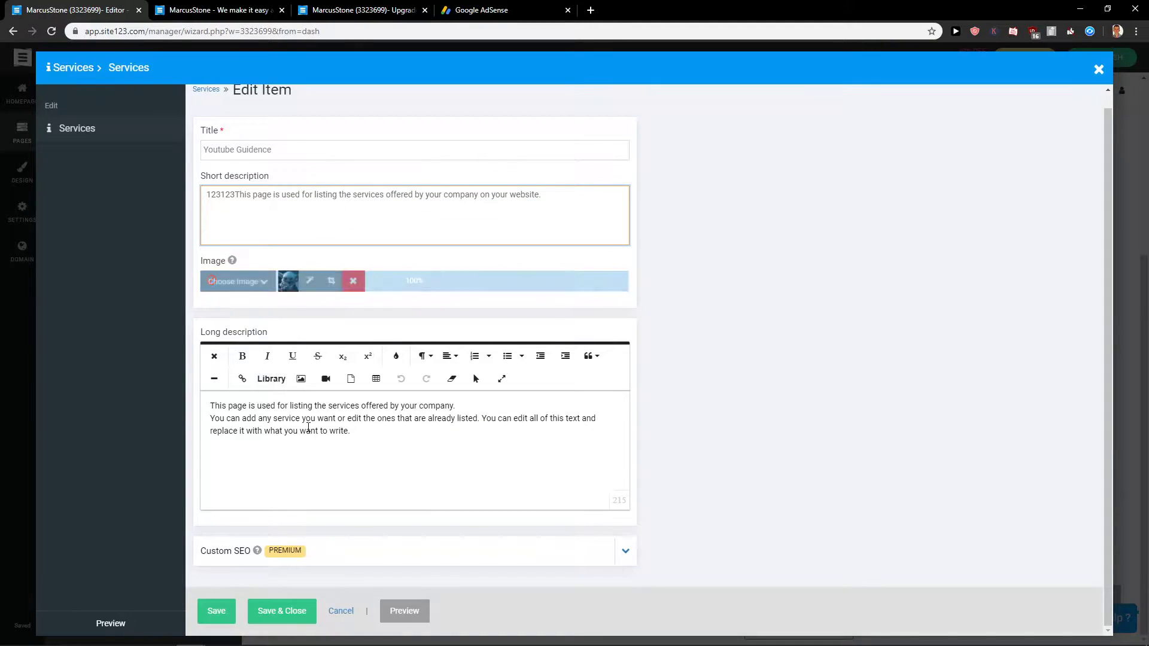
click(204, 337)
click(271, 612)
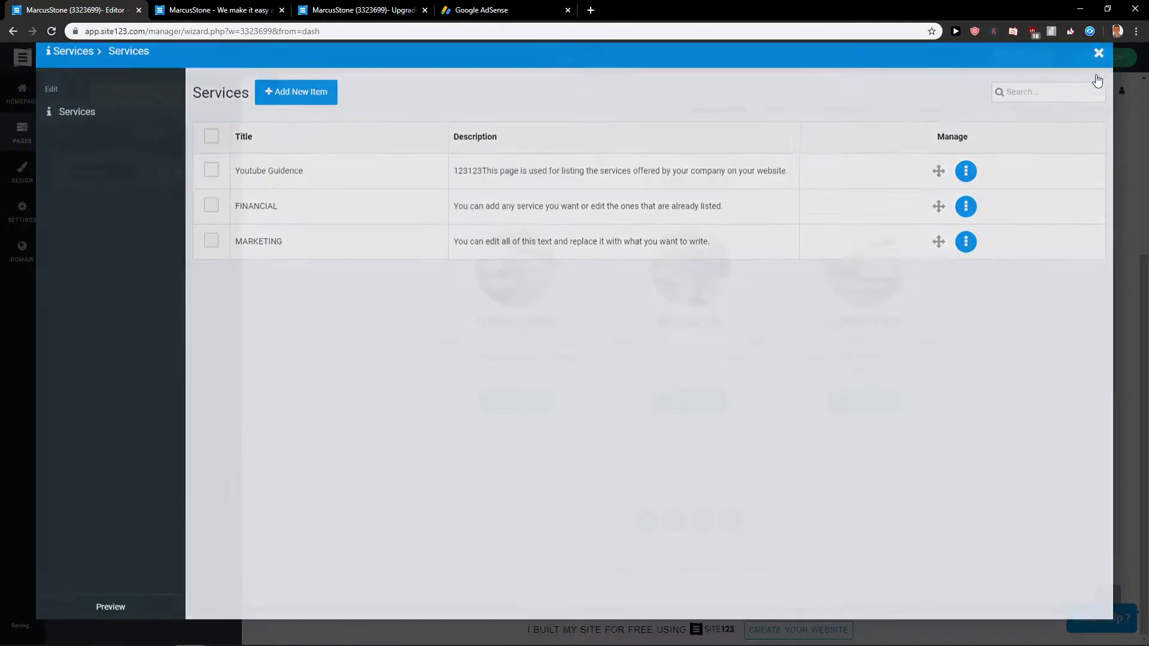
click(1098, 53)
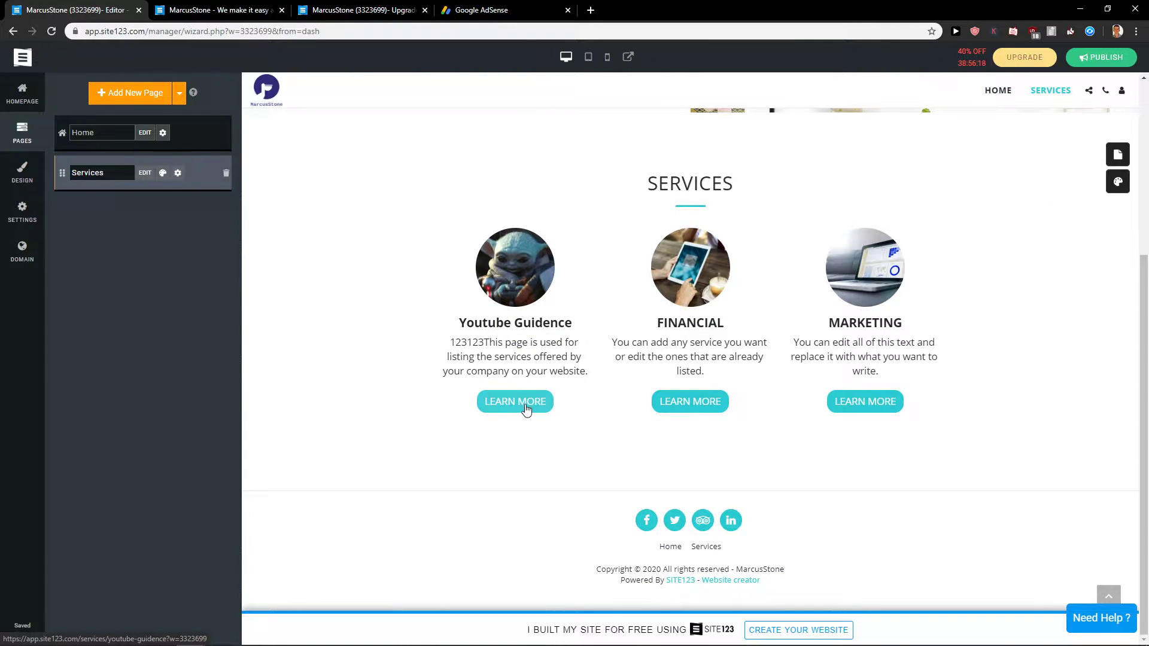
Step: View the Youtube Guidence detail page, then scroll the Home page to its Services section
click(533, 409)
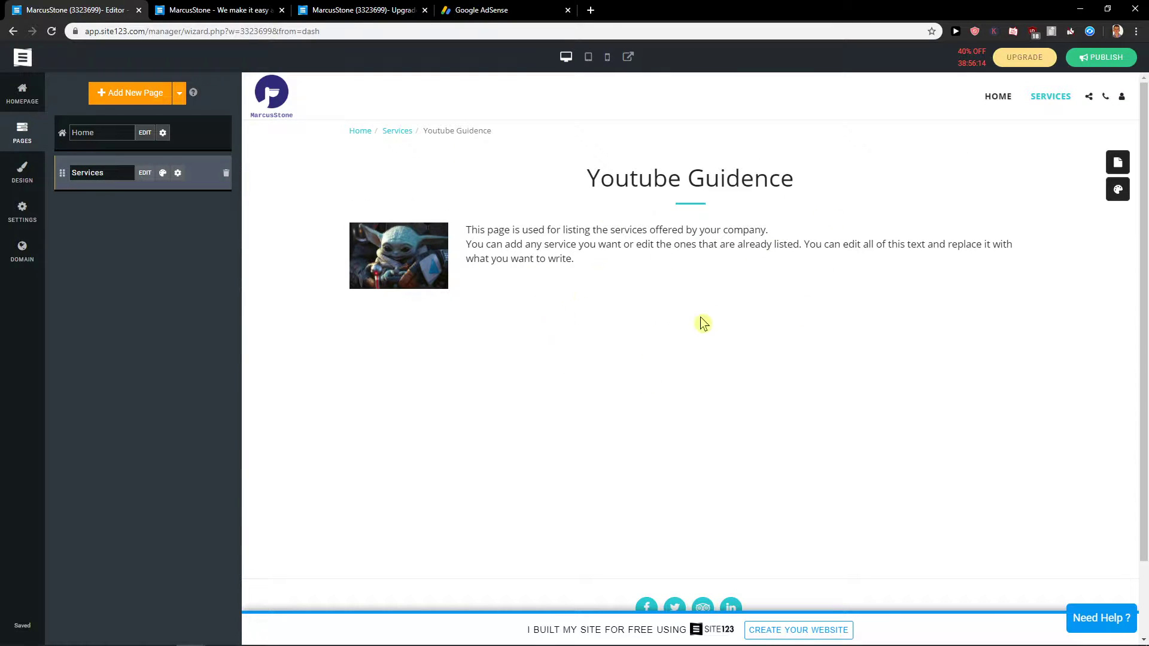
click(38, 136)
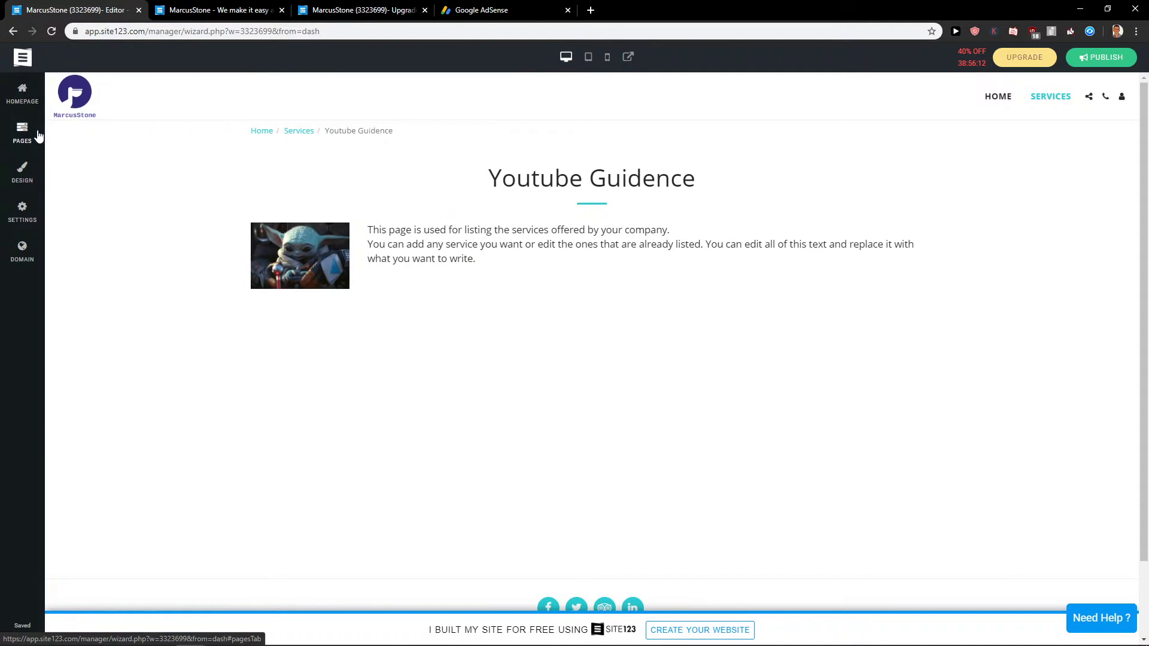
click(37, 135)
click(197, 142)
scroll(409, 352, down, 4)
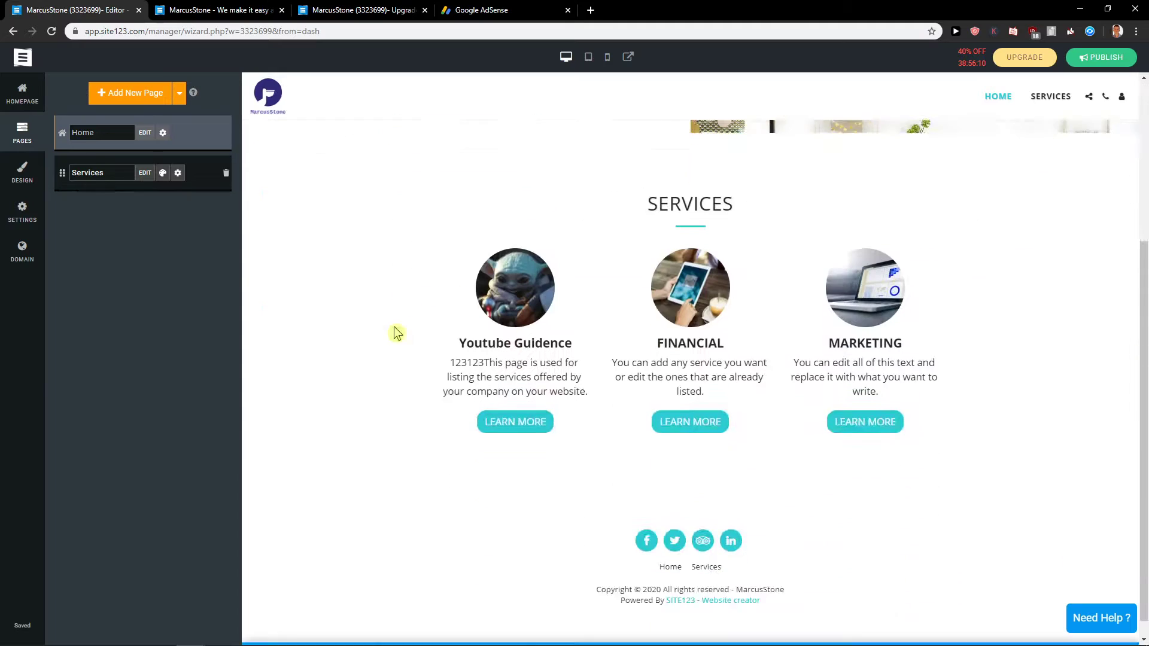
scroll(430, 362, up, 3)
scroll(593, 353, down, 3)
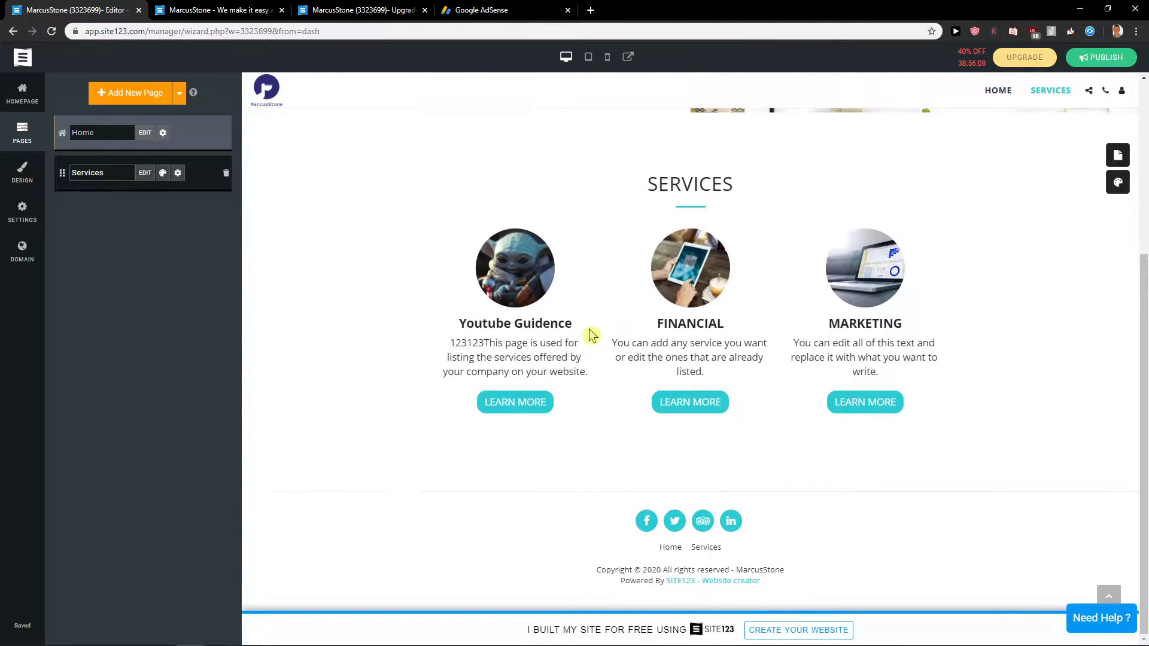
Step: Add an About page using the 'About - right image' Text template
scroll(591, 335, up, 2)
click(144, 94)
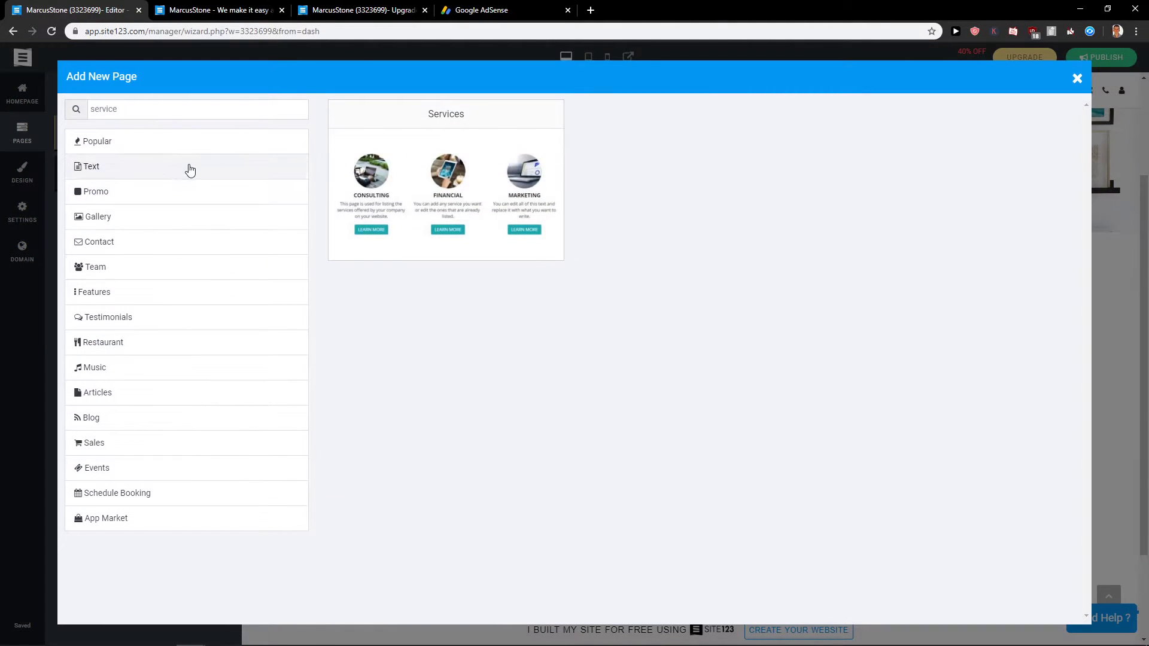
click(192, 187)
click(191, 172)
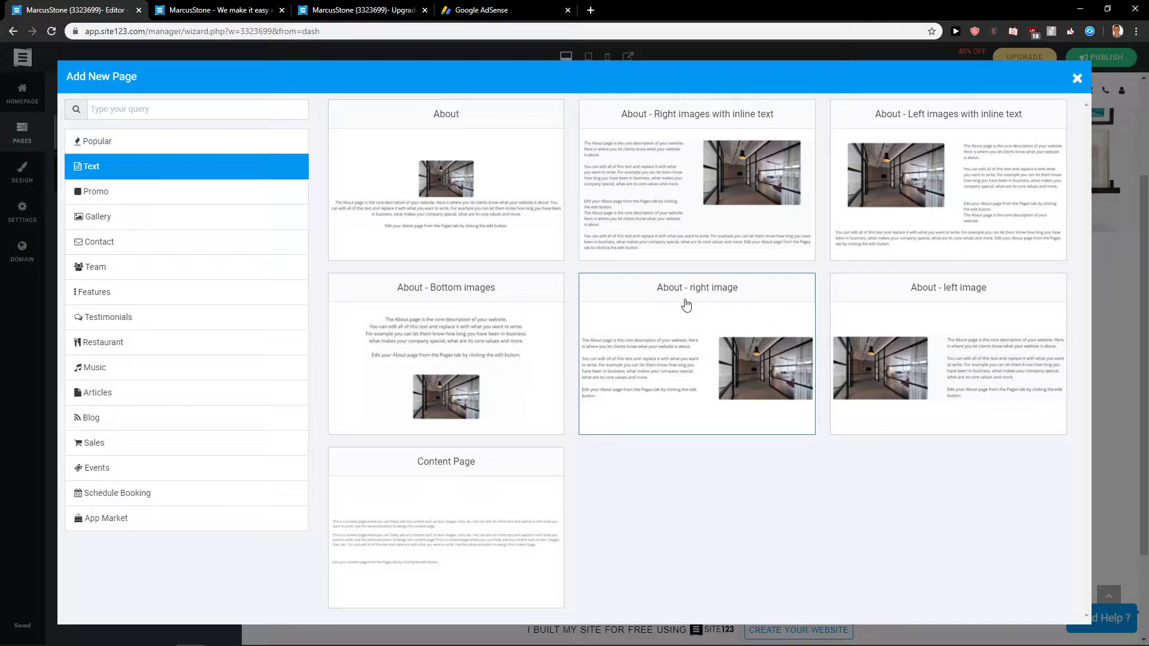
click(661, 303)
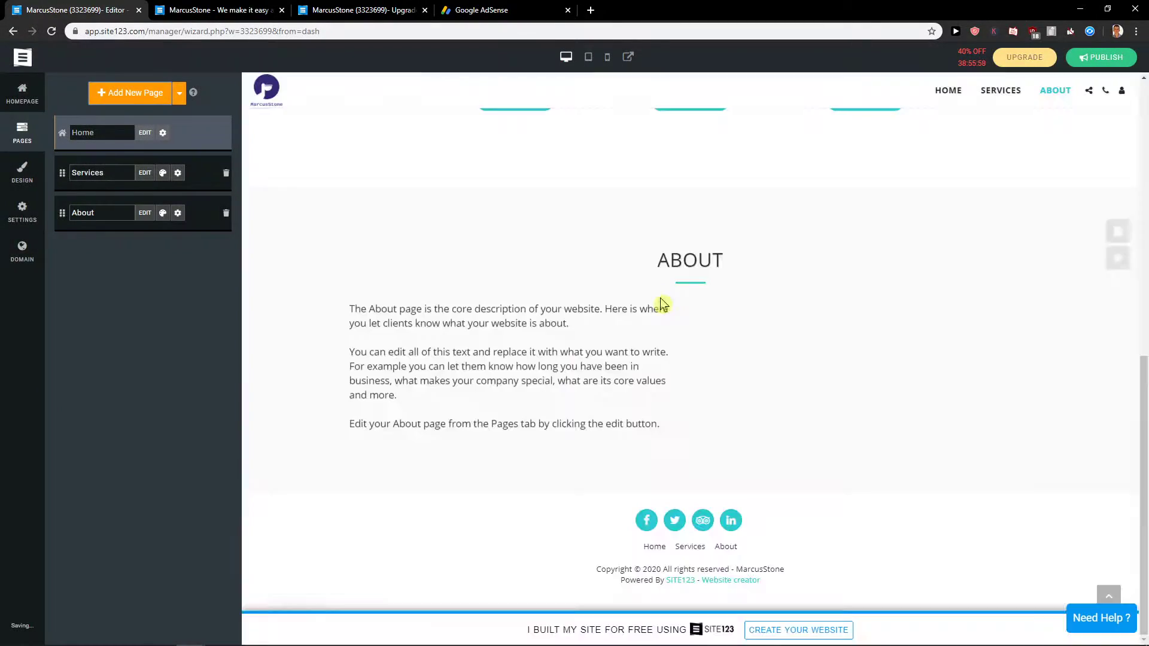
Step: Add an 'About - left image' page and upload a new picture for the first About section
click(131, 97)
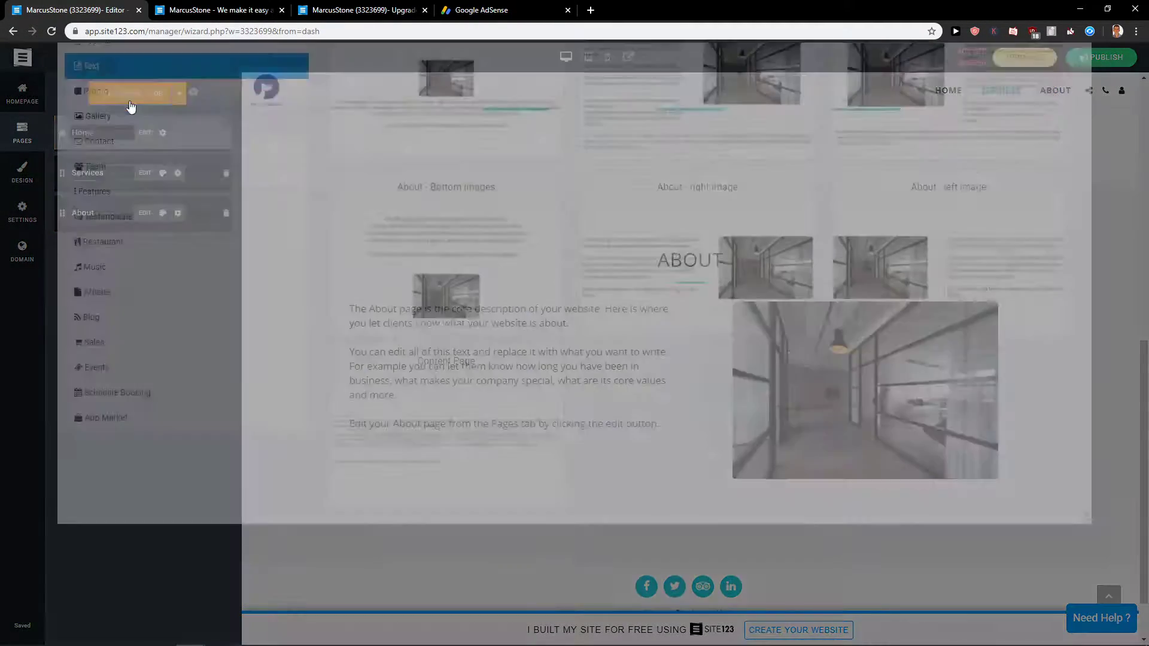
click(961, 321)
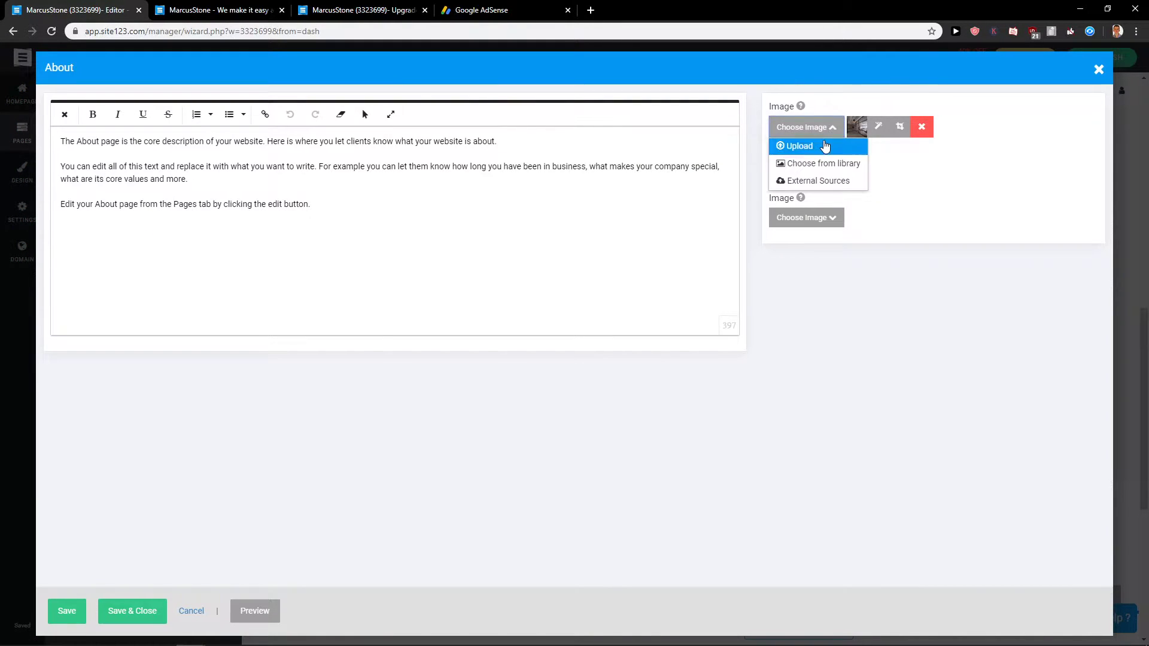
click(823, 149)
scroll(273, 204, down, 5)
double_click(273, 204)
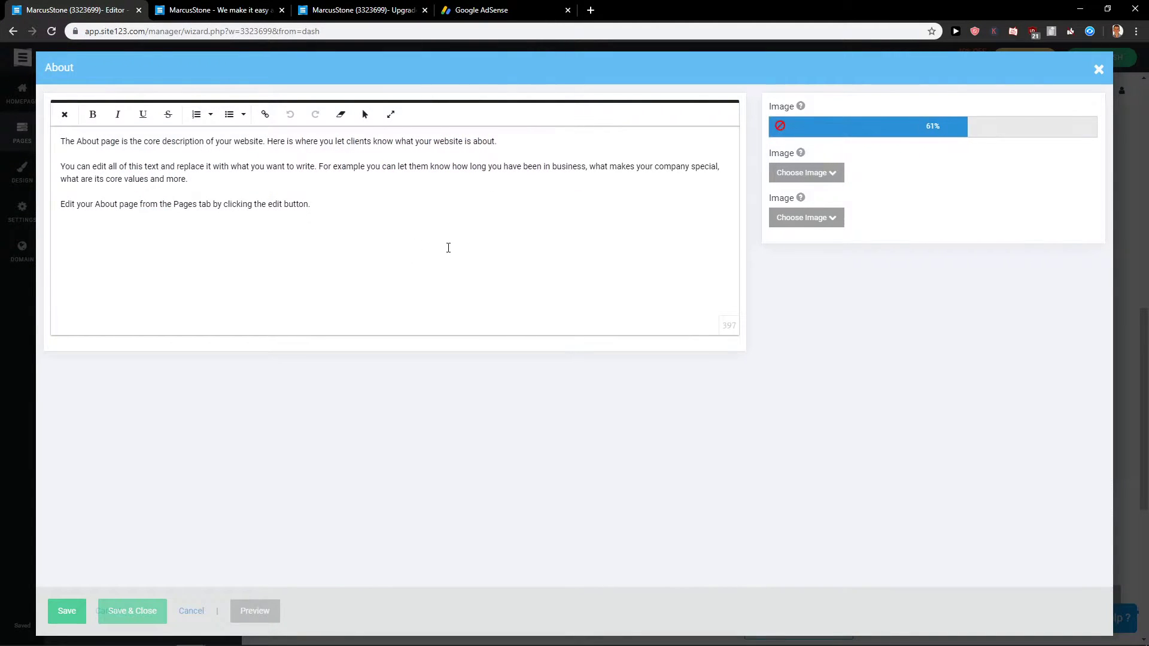
Step: Replace the About placeholder text with 'What ever, I am happy' and save
drag(452, 248, 73, 132)
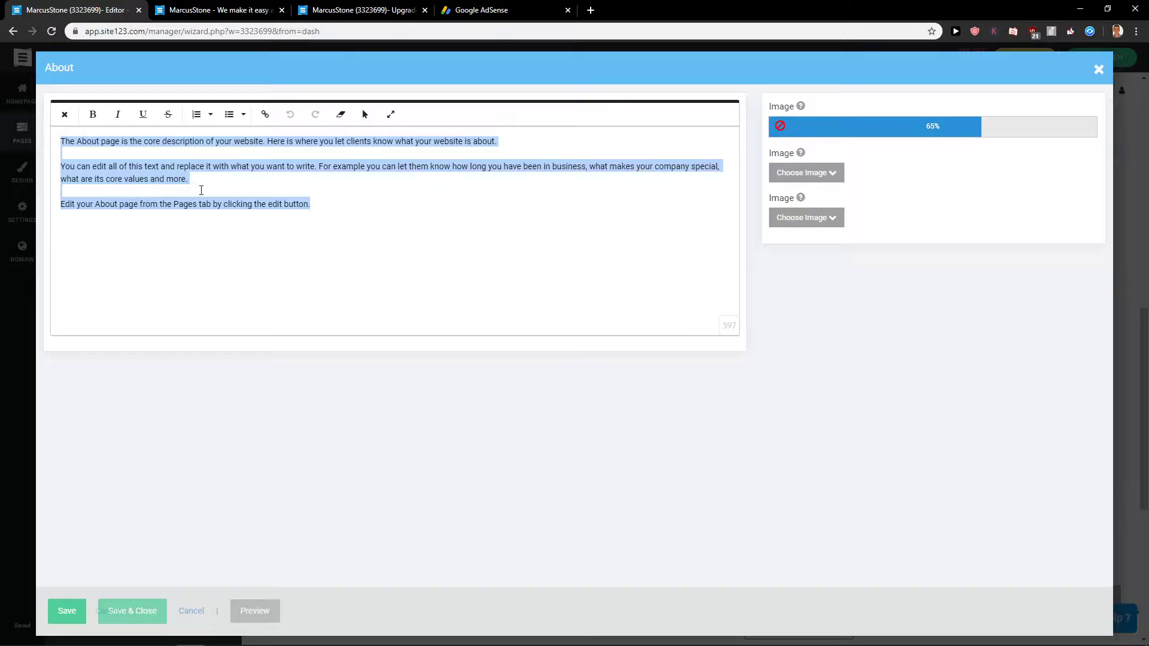
drag(311, 206, 60, 127)
text(What ever,)
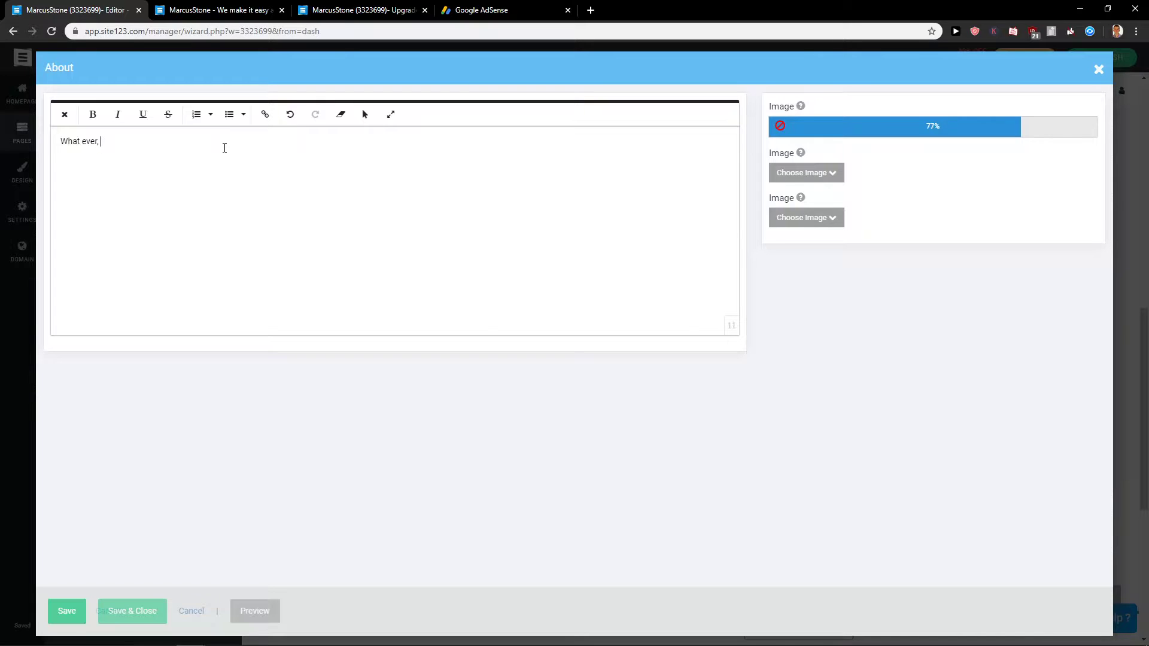
text( I am happy)
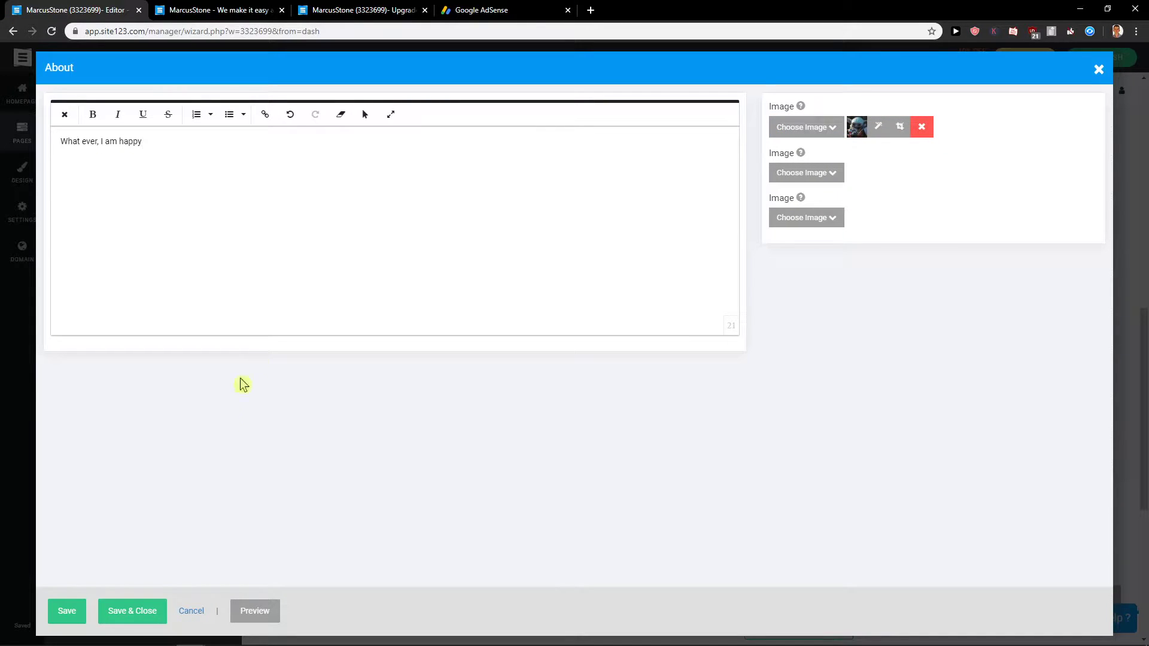
click(131, 609)
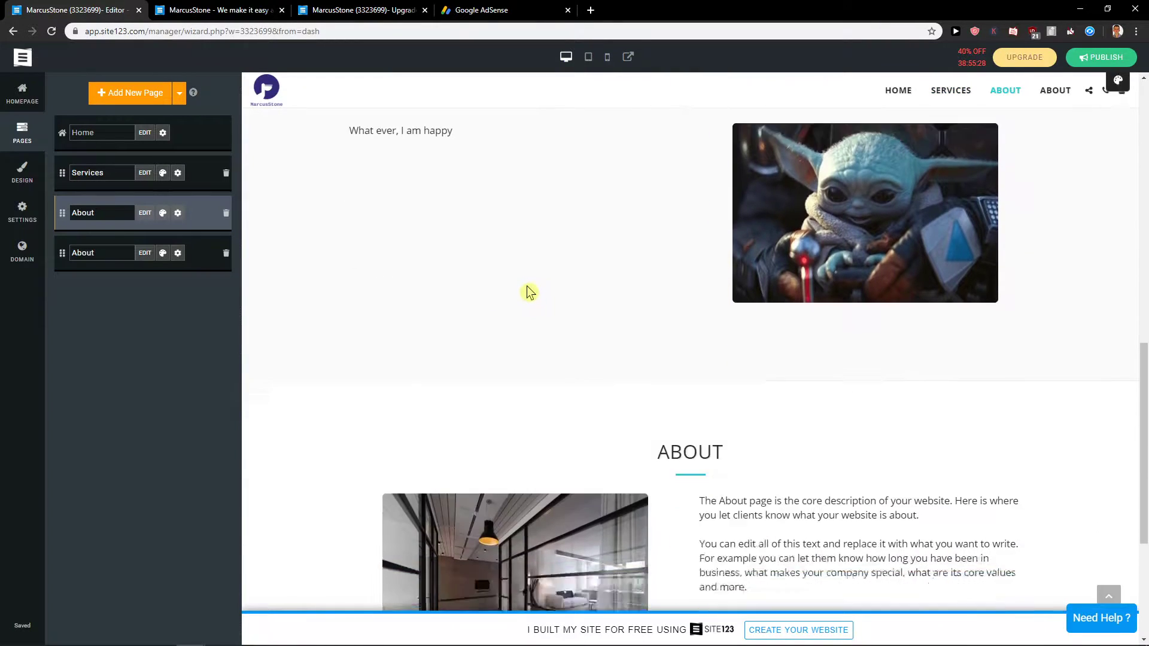
Step: Rename the second About page to 'What else'
scroll(528, 290, up, 5)
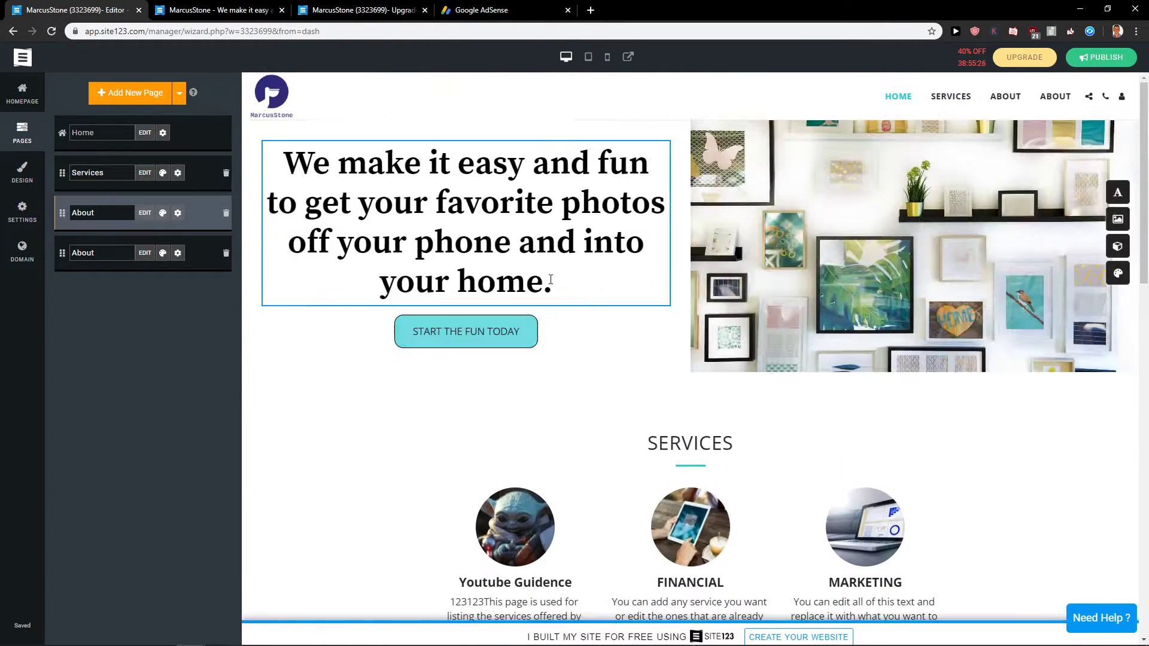
scroll(572, 284, down, 10)
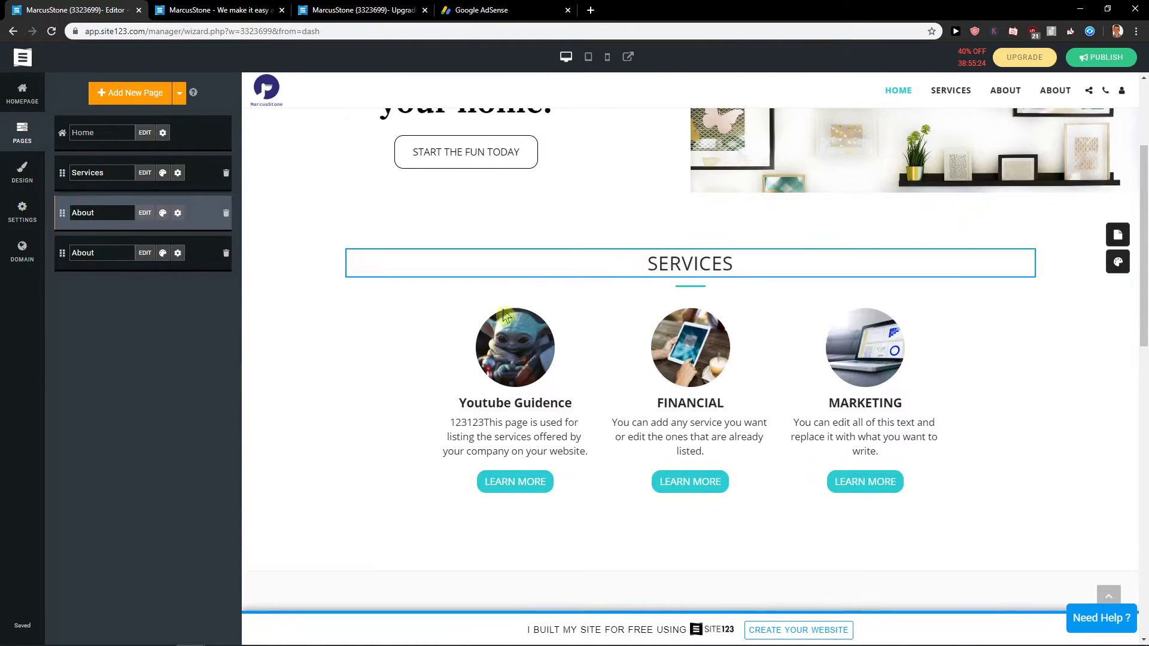
scroll(620, 323, down, 6)
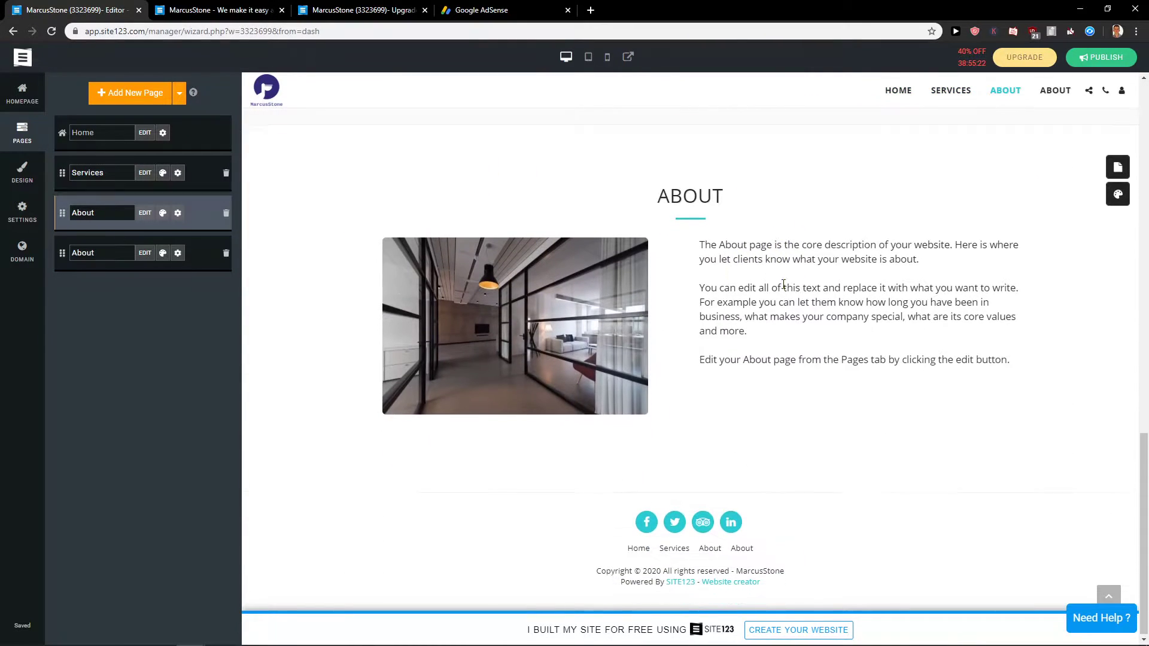
click(670, 200)
click(109, 257)
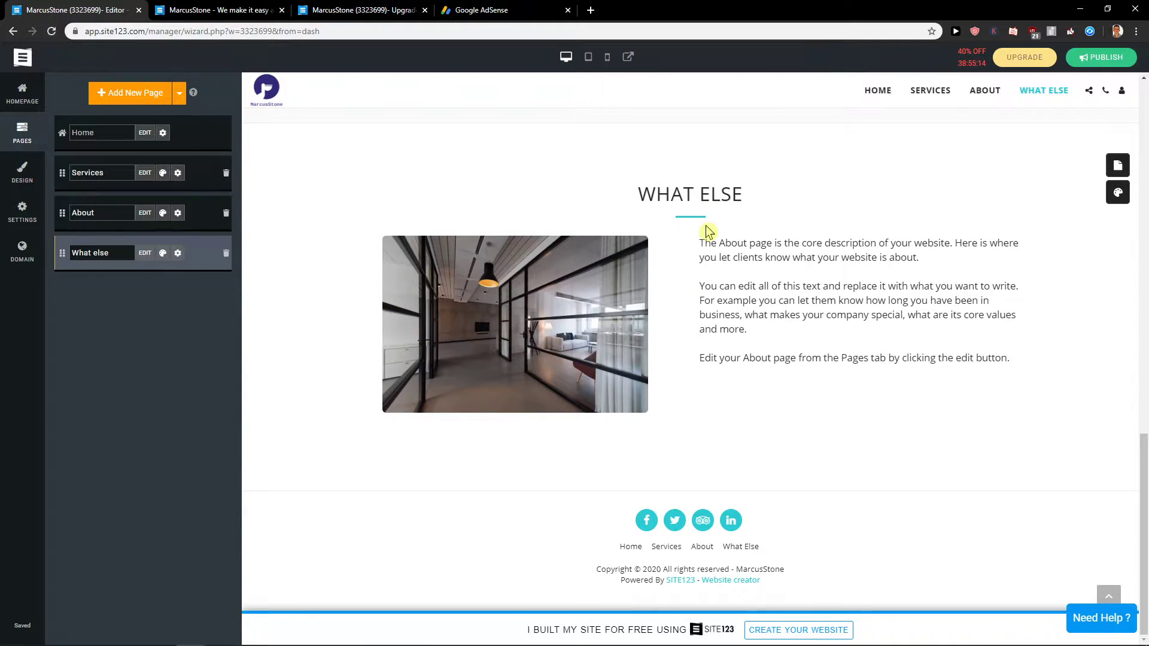
Step: Add a Gallery page with the standard nine-photo Gallery layout and glance at its image manager
click(119, 96)
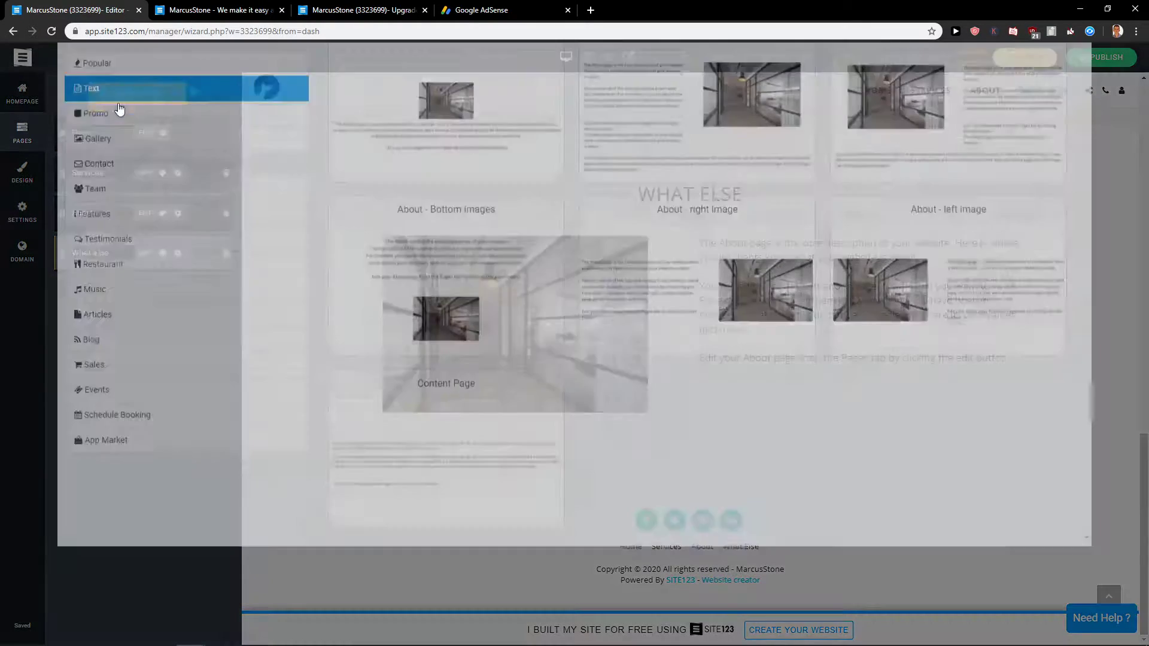
click(178, 193)
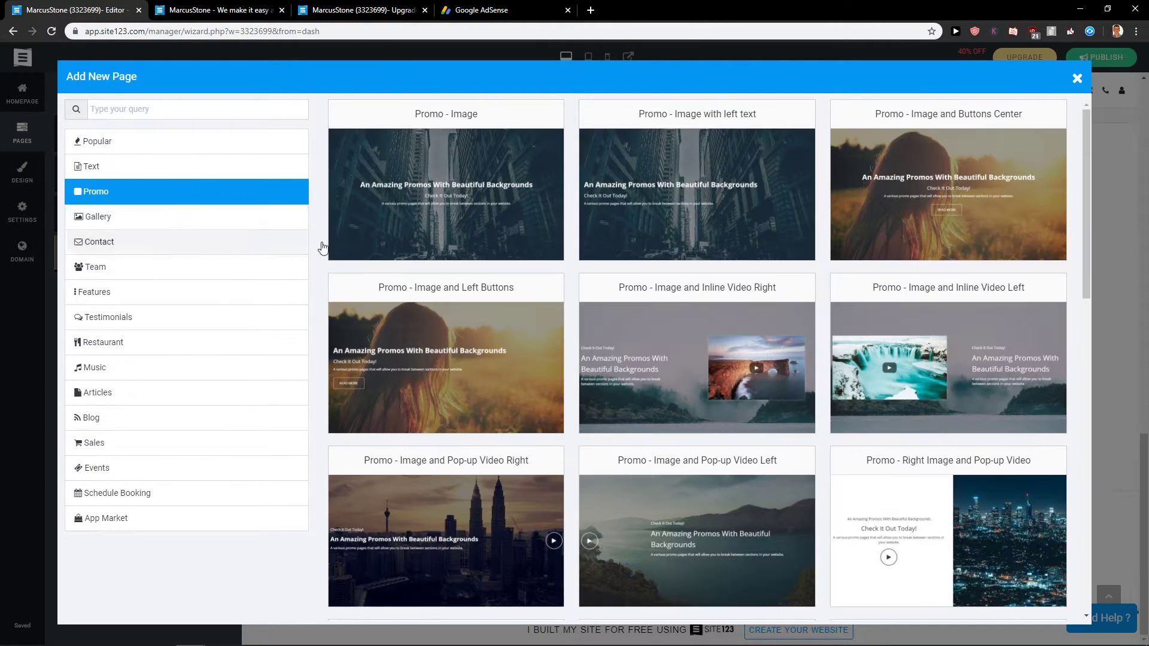
click(123, 218)
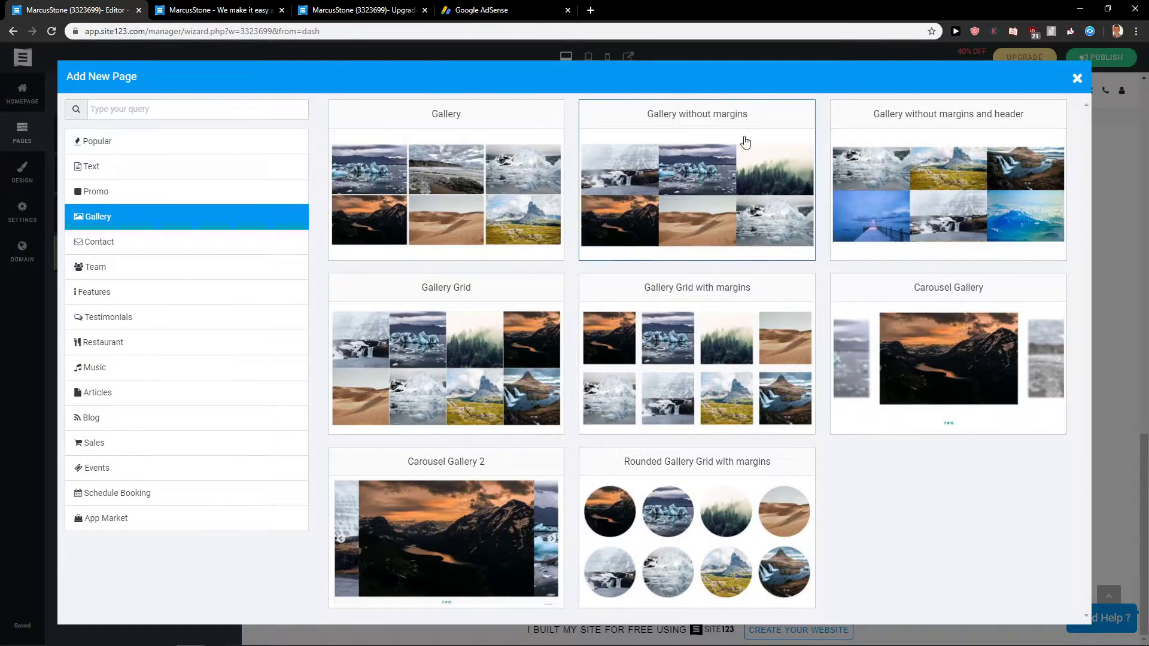
click(458, 124)
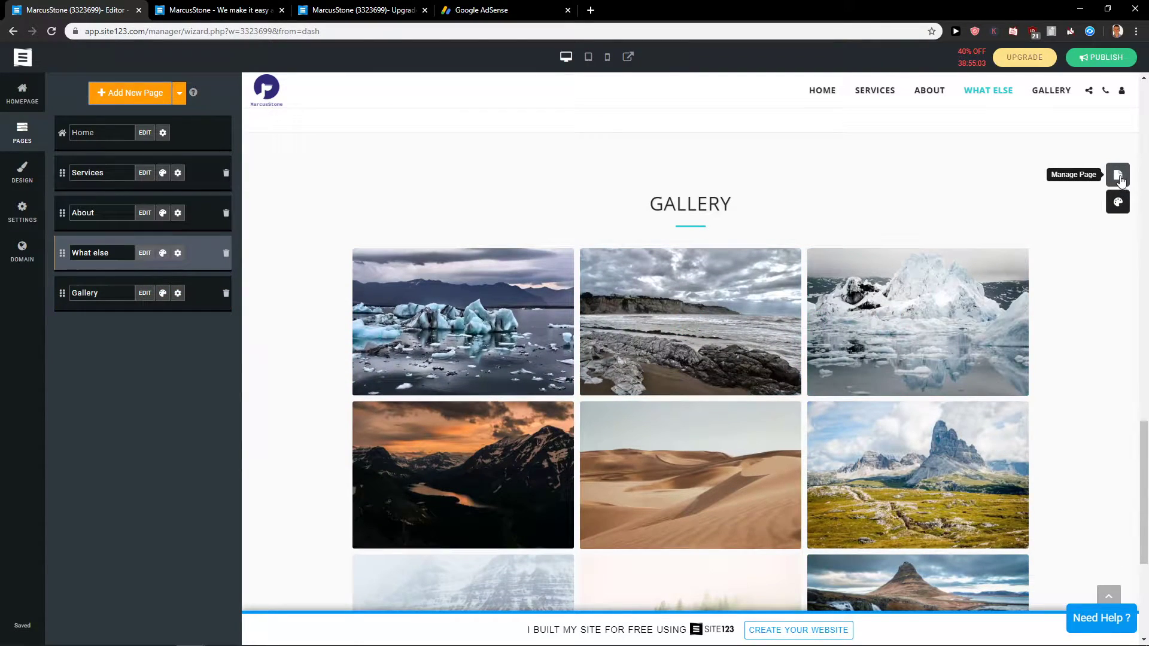
click(1118, 177)
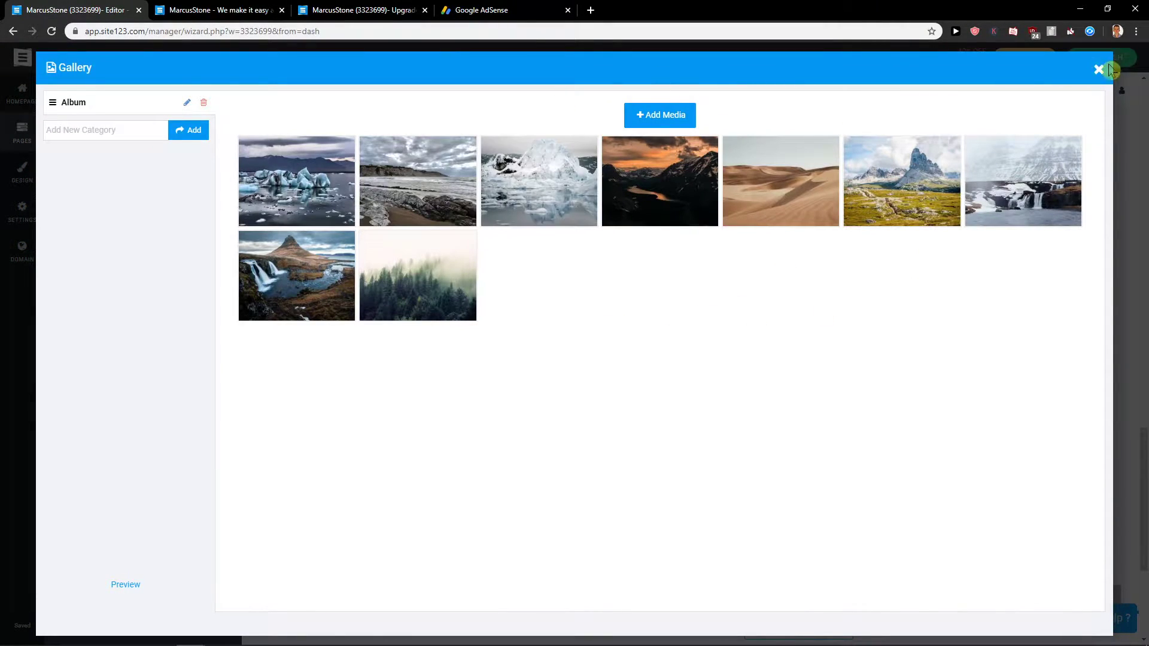
click(1099, 69)
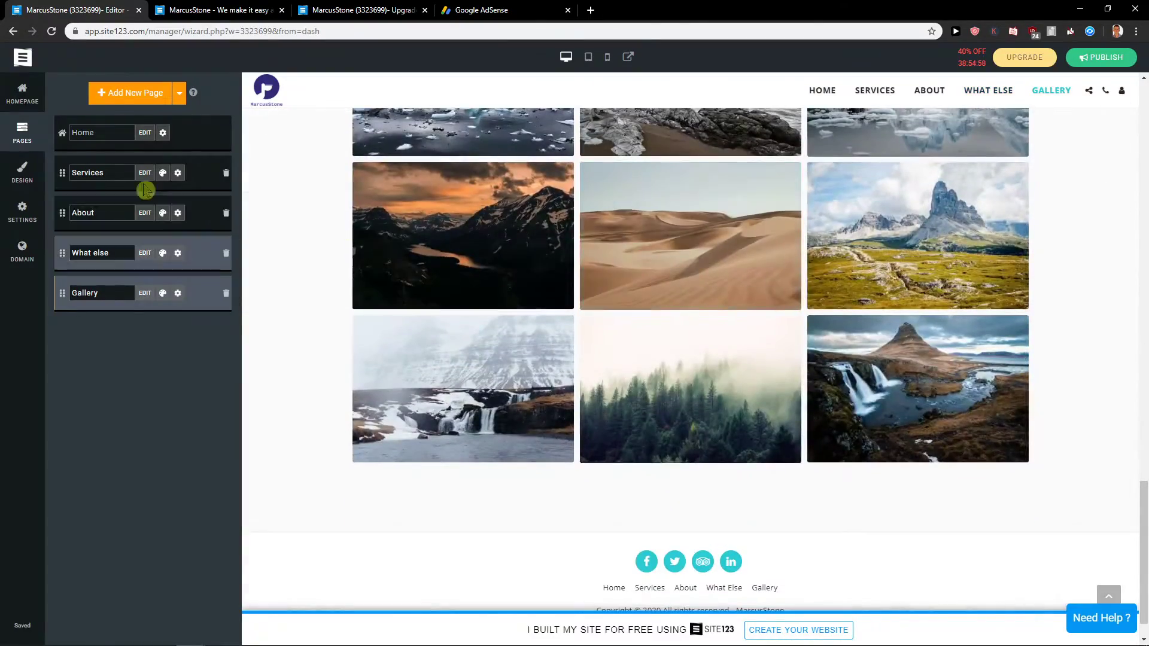
Step: Add a Team page with four member profiles after Gallery
click(134, 93)
click(174, 246)
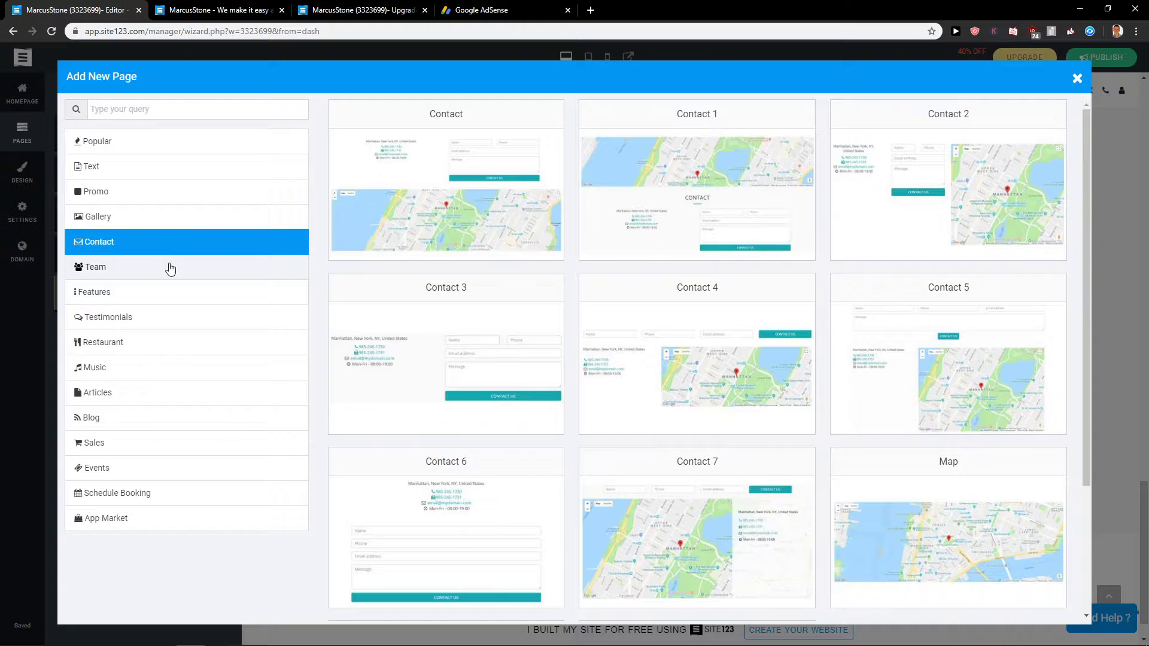
click(171, 269)
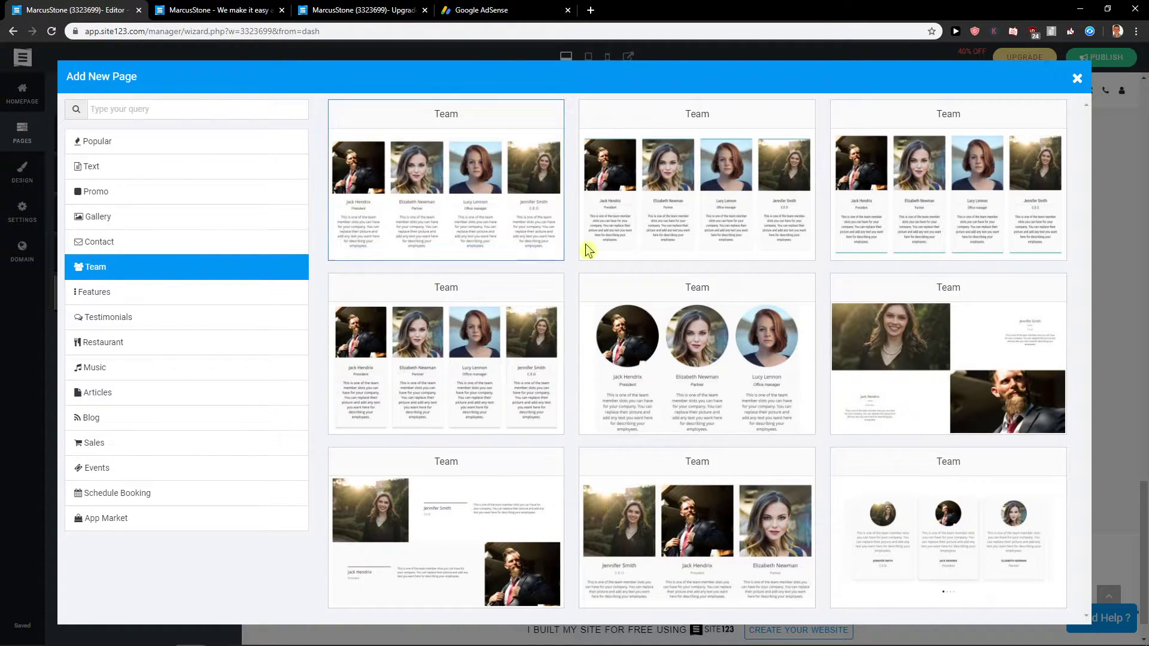
click(613, 282)
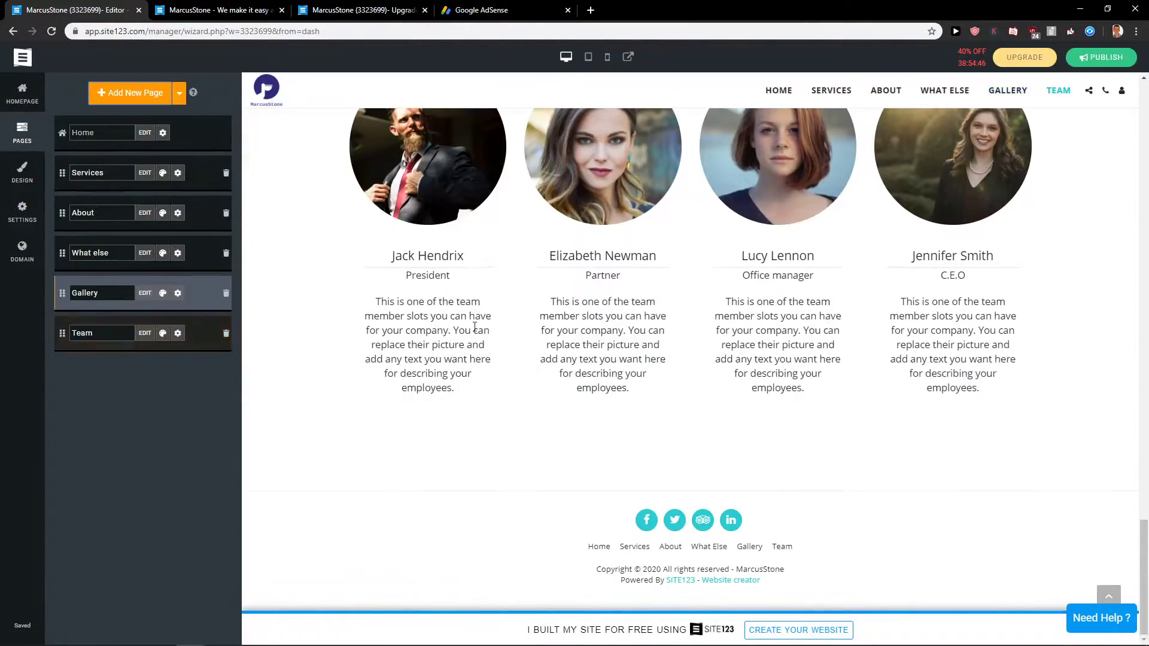
Step: Review the first team member's profile, then reopen the new-page template picker
scroll(674, 248, up, 2)
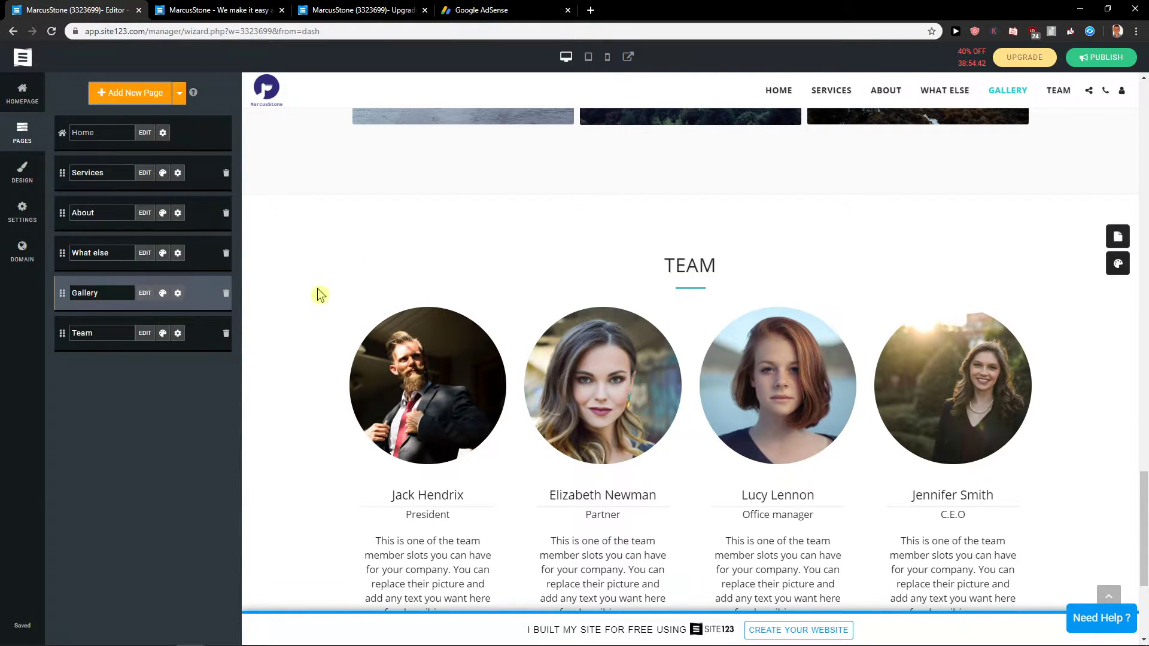
click(146, 334)
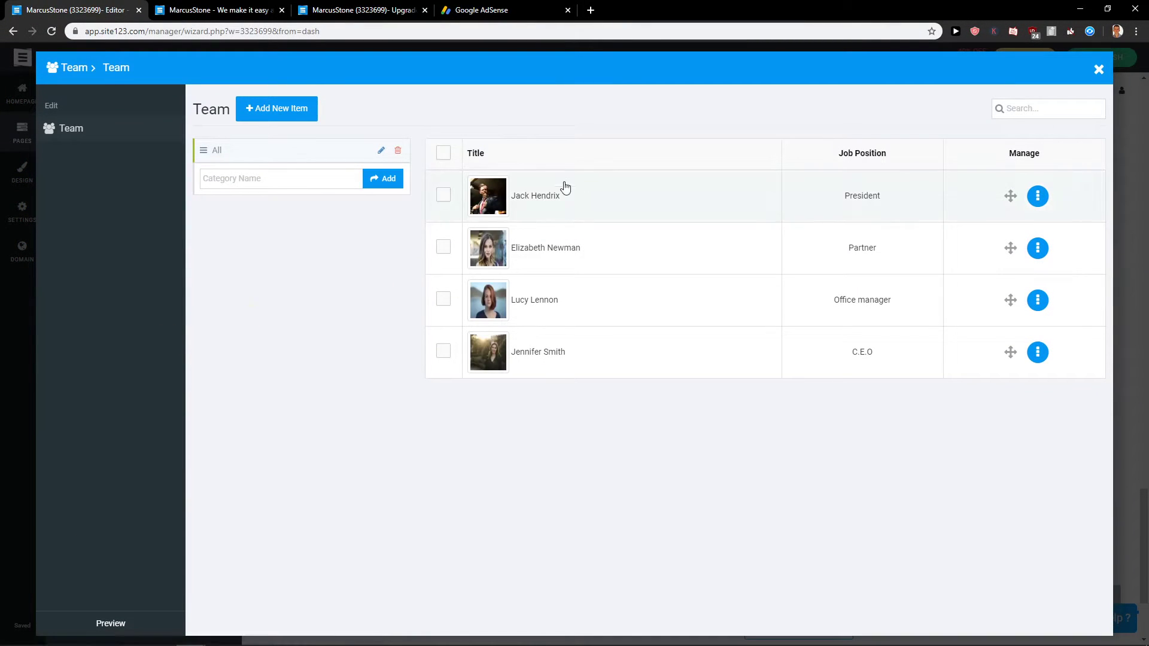
click(593, 202)
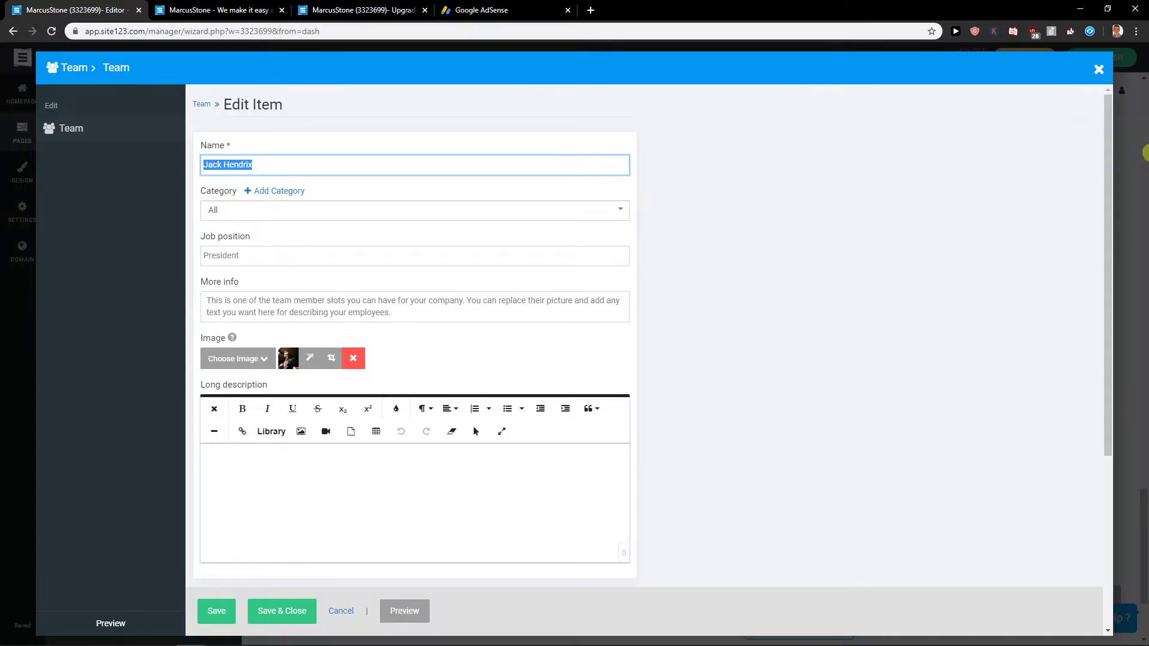
click(1099, 70)
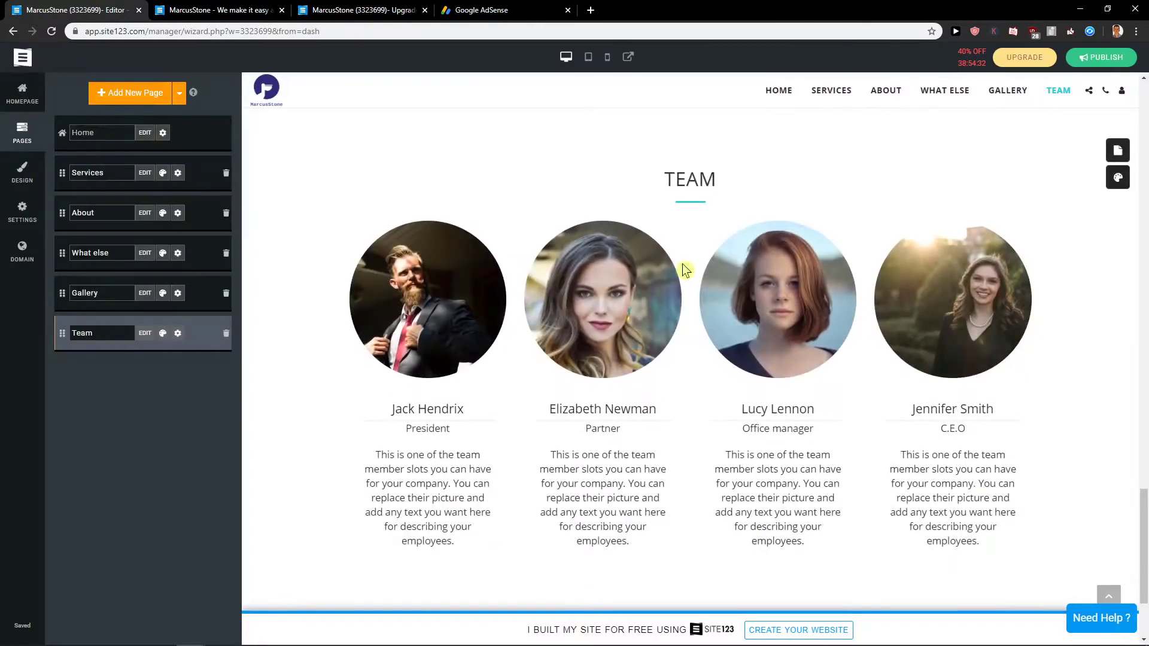
scroll(685, 264, down, 3)
click(111, 96)
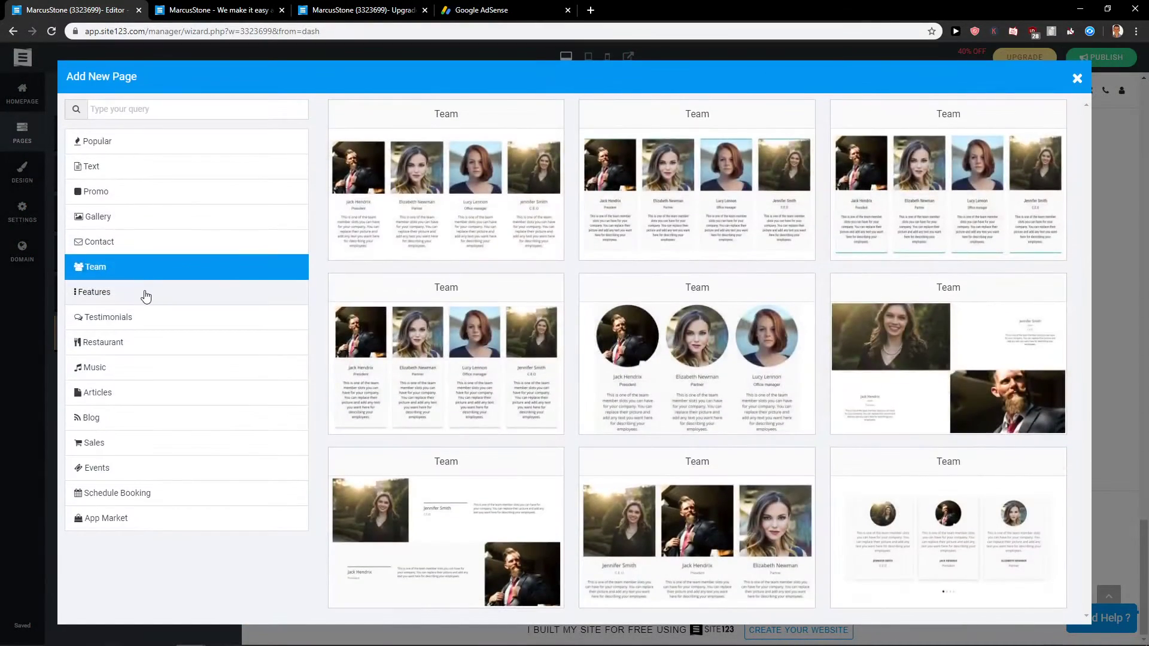
Step: Look through the Features, Testimonials, Restaurant and Articles templates, then add a Blog page with four sample posts
click(146, 293)
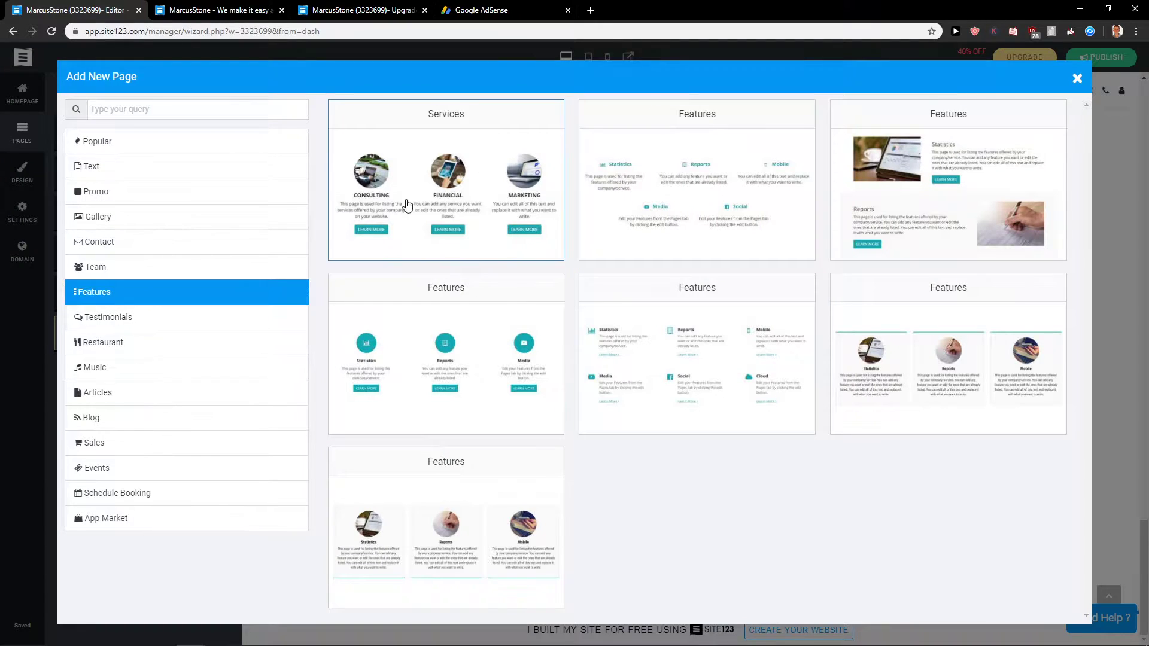
click(136, 322)
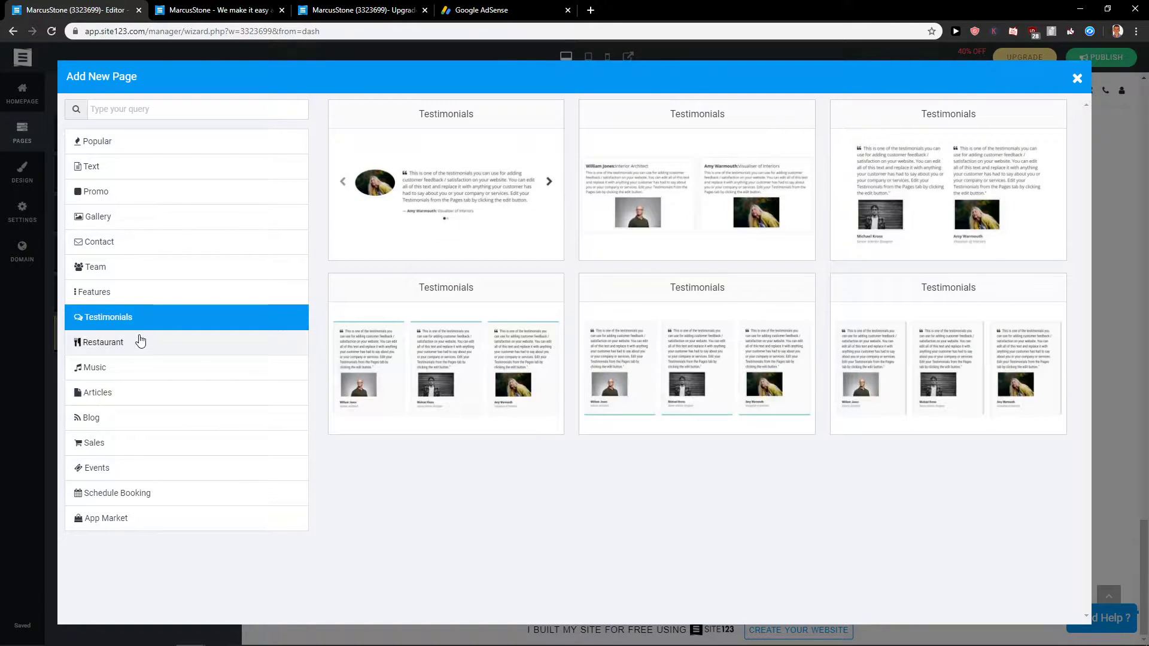
click(145, 349)
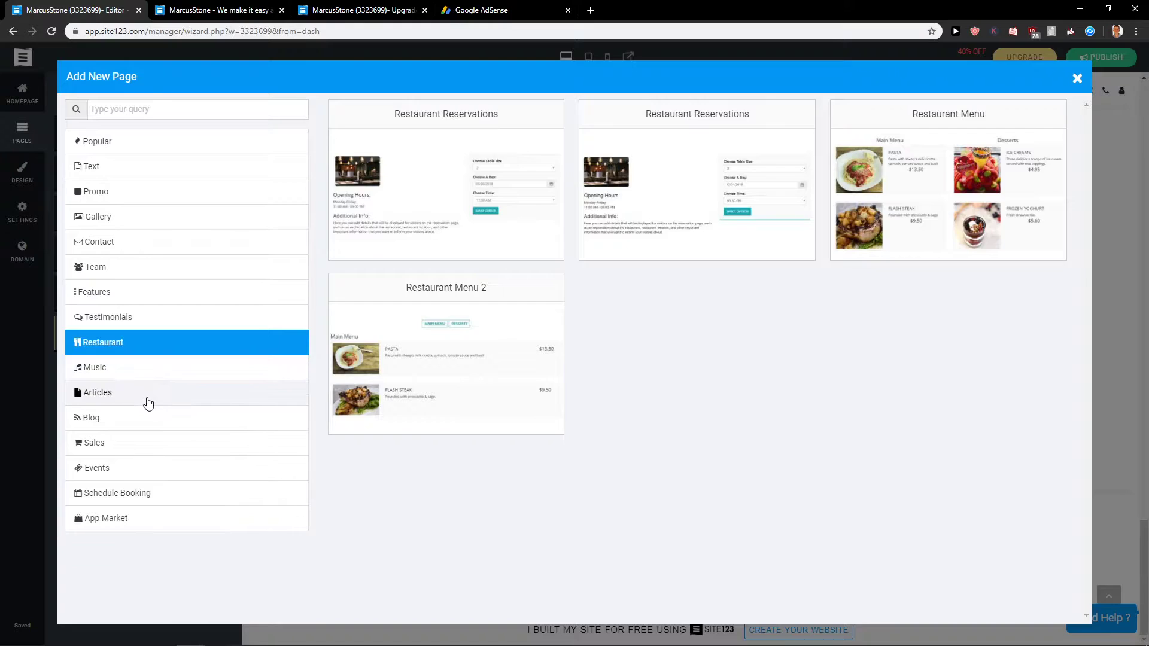
click(146, 403)
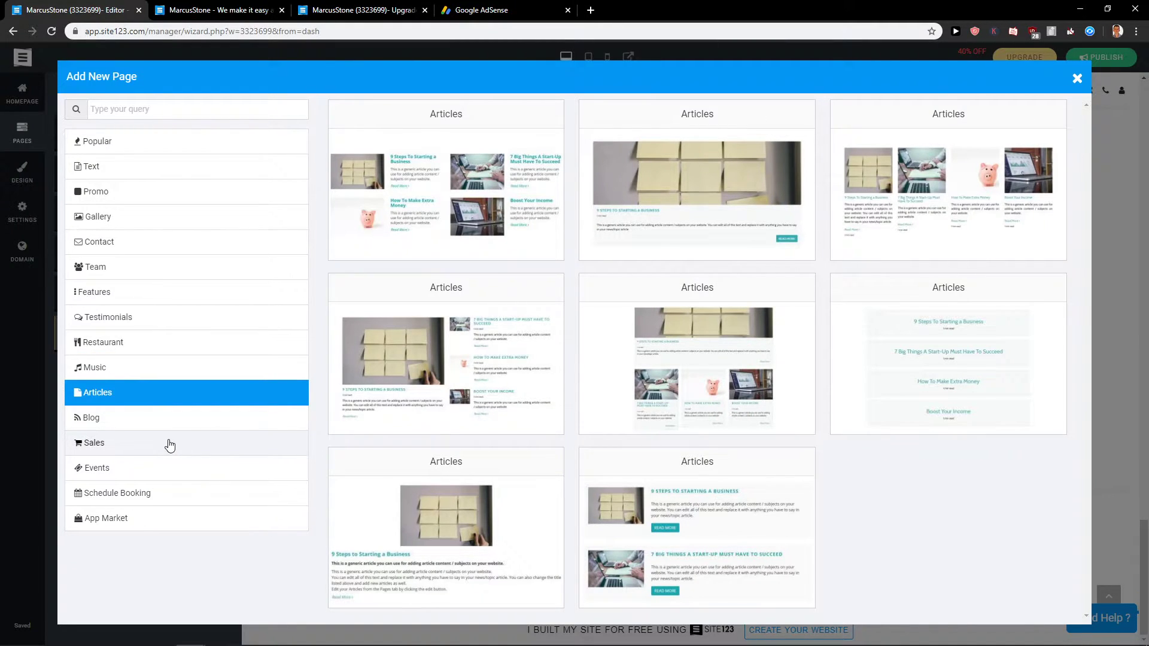
click(204, 109)
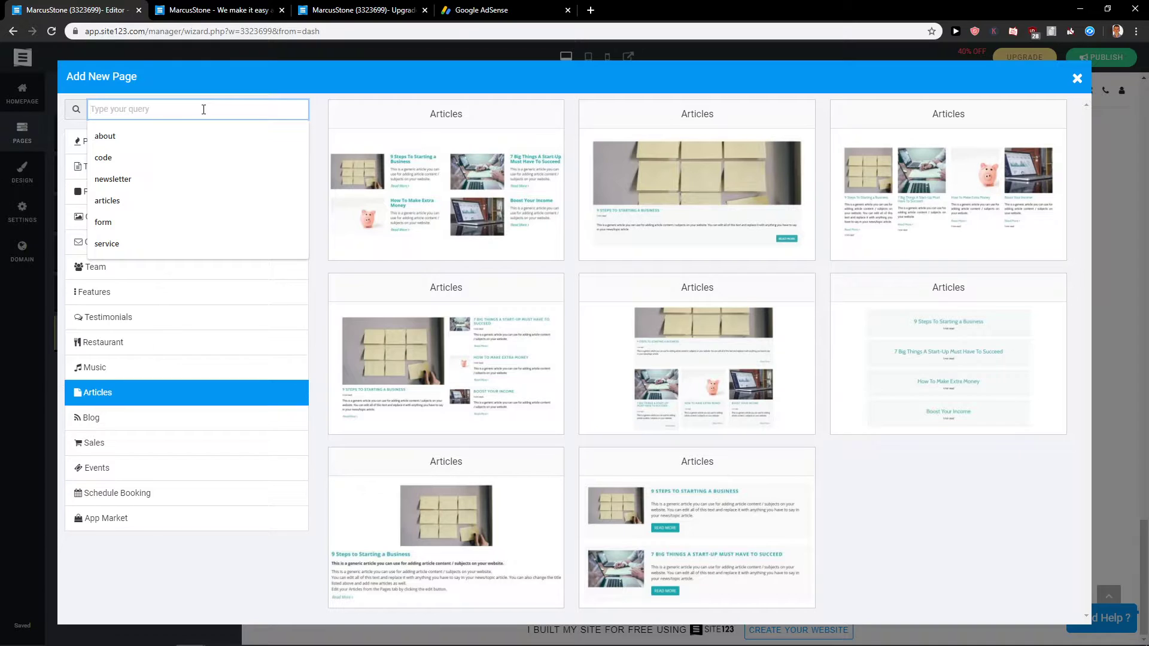
click(147, 426)
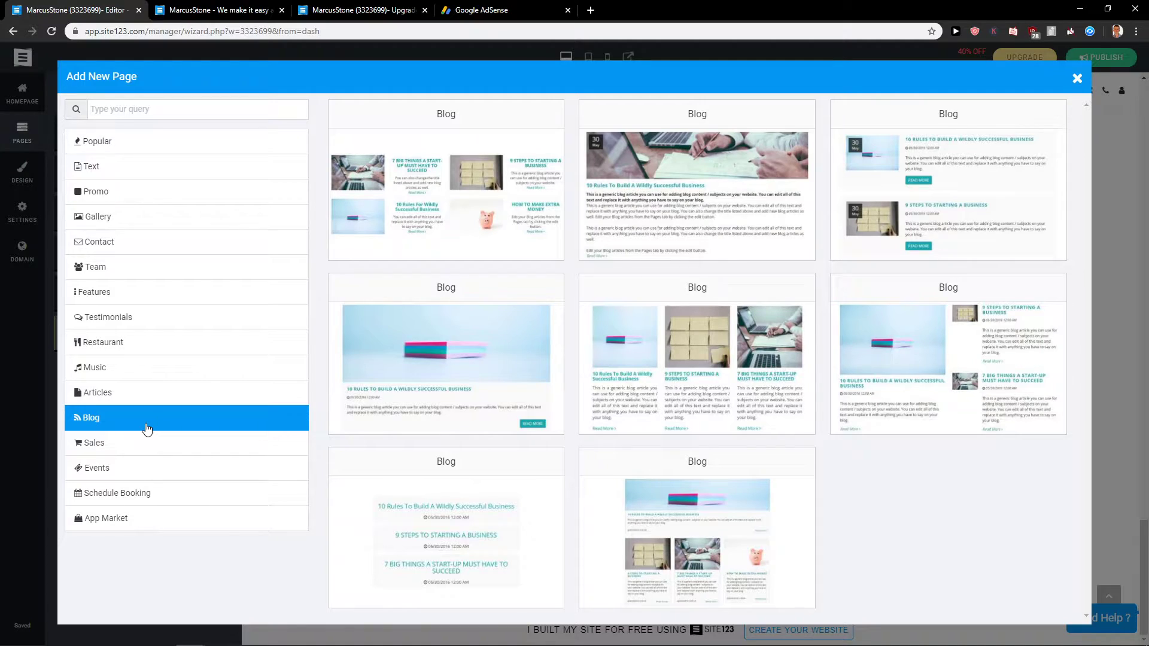
click(454, 253)
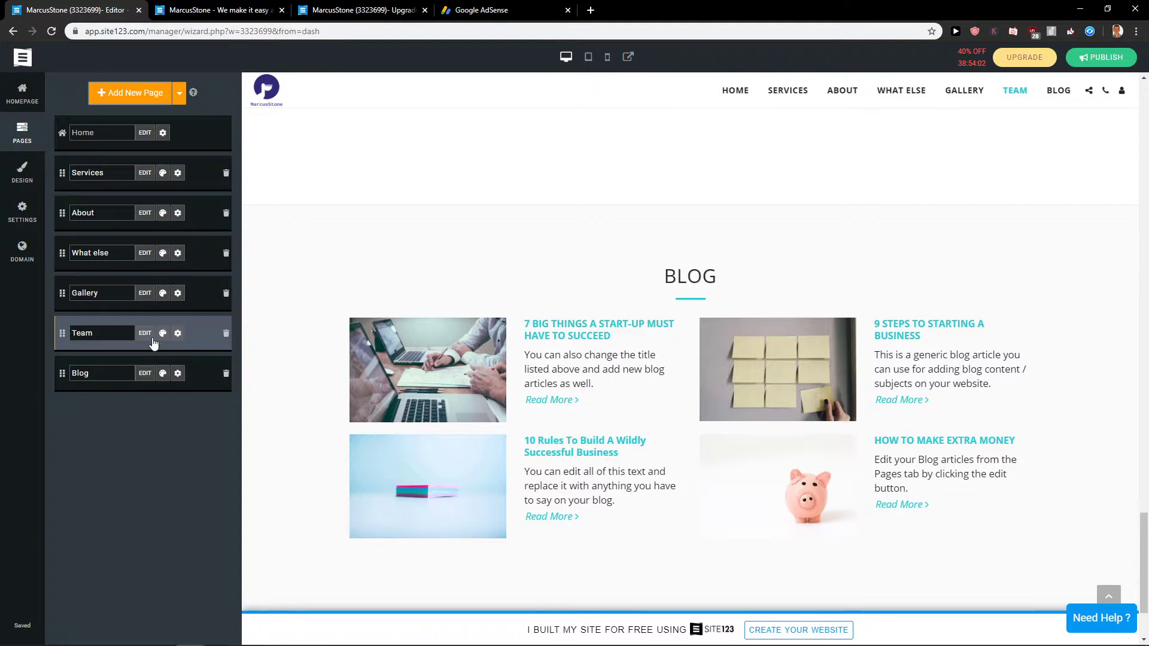
Step: Open the Blog's post manager and inspect the first sample post's text before saving it unchanged
click(145, 374)
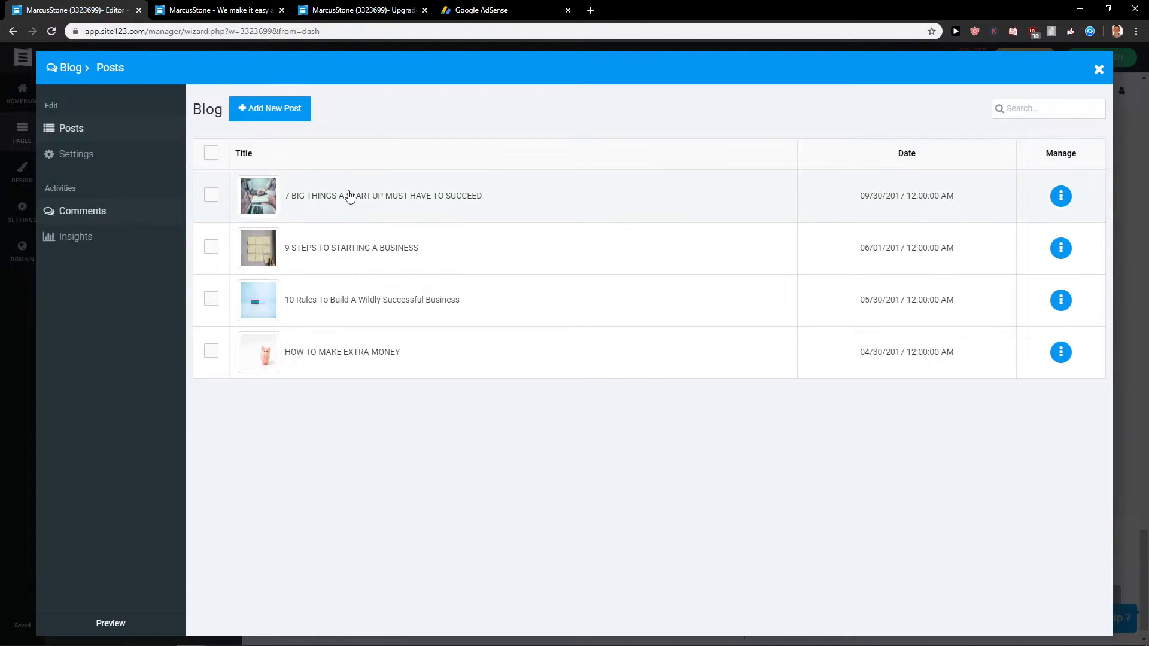
click(315, 189)
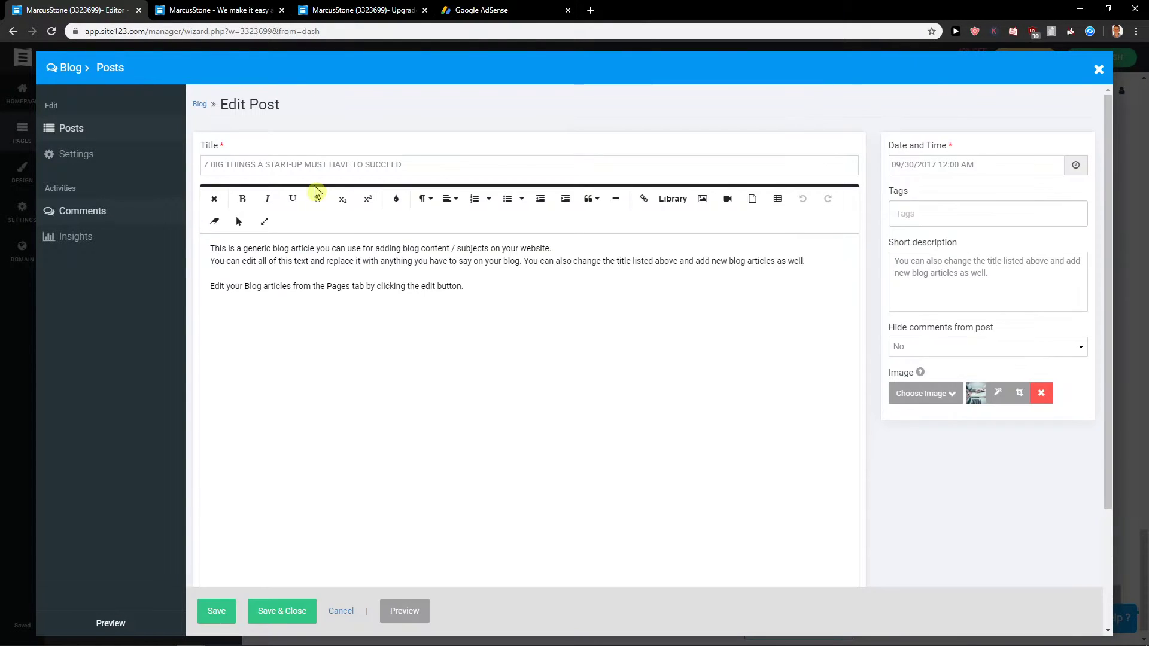
drag(570, 294, 238, 211)
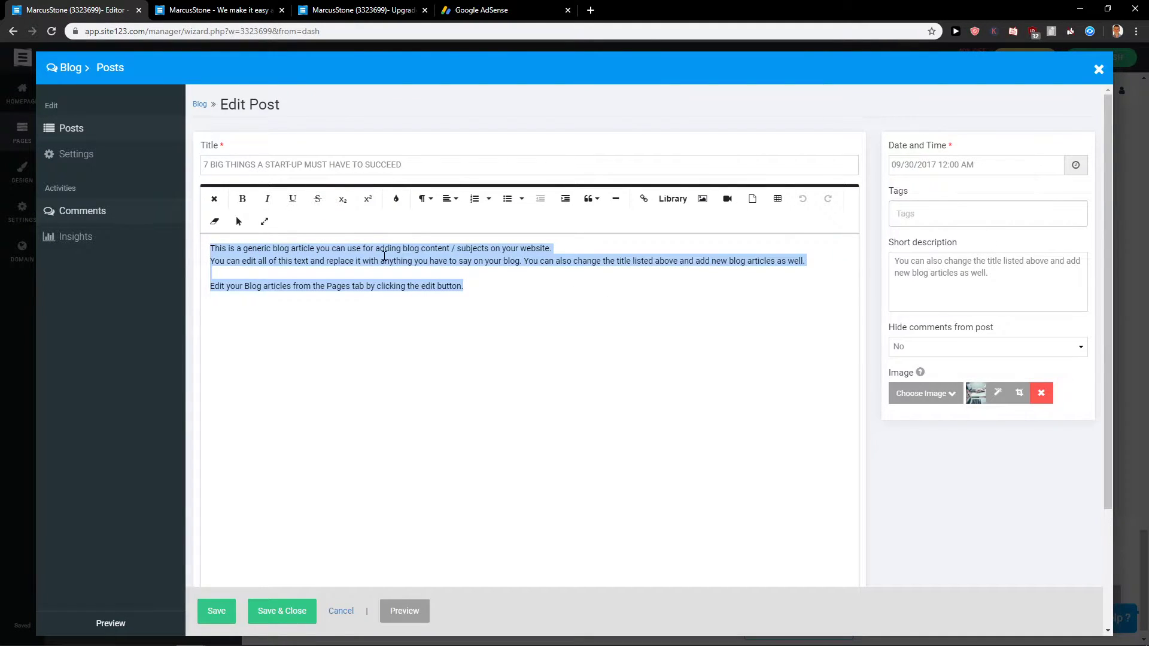
drag(1013, 277, 838, 247)
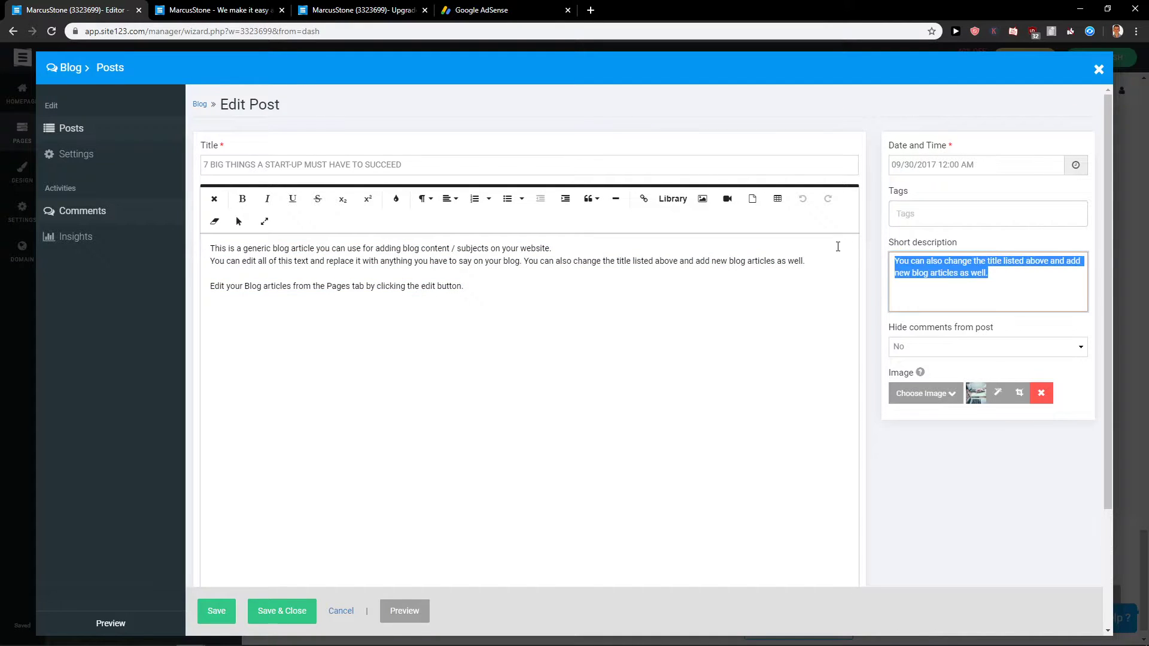
scroll(918, 291, down, 2)
scroll(898, 293, up, 2)
click(251, 613)
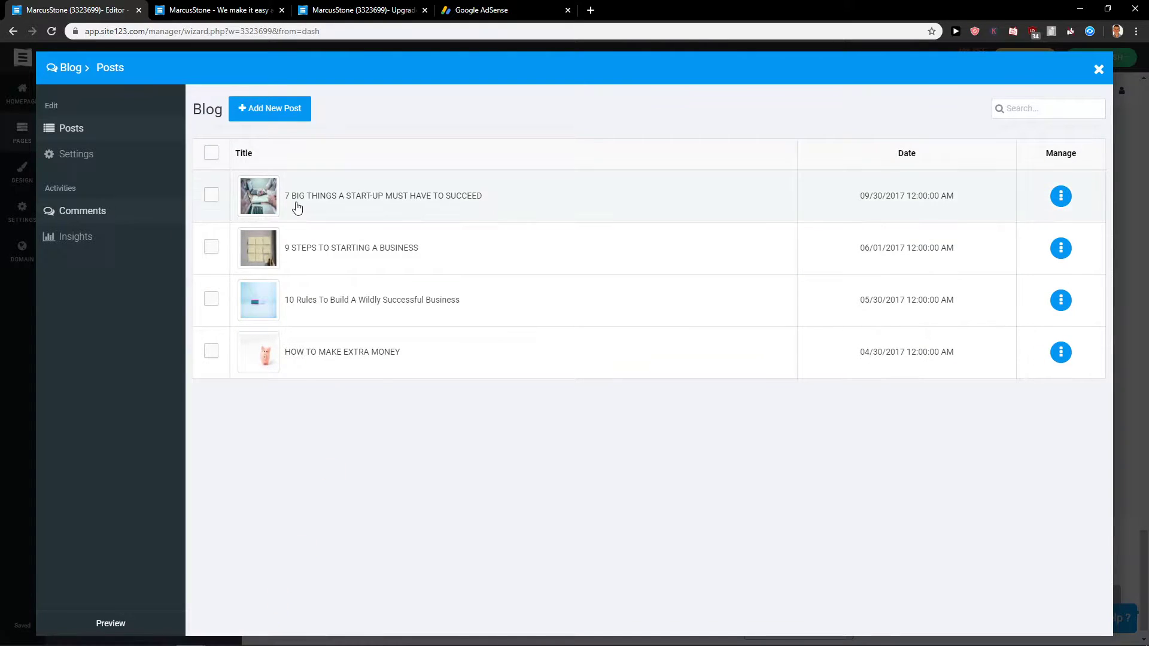
Step: Add a new post titled 'This is a new blog' with an uploaded image and save it
click(267, 111)
click(245, 160)
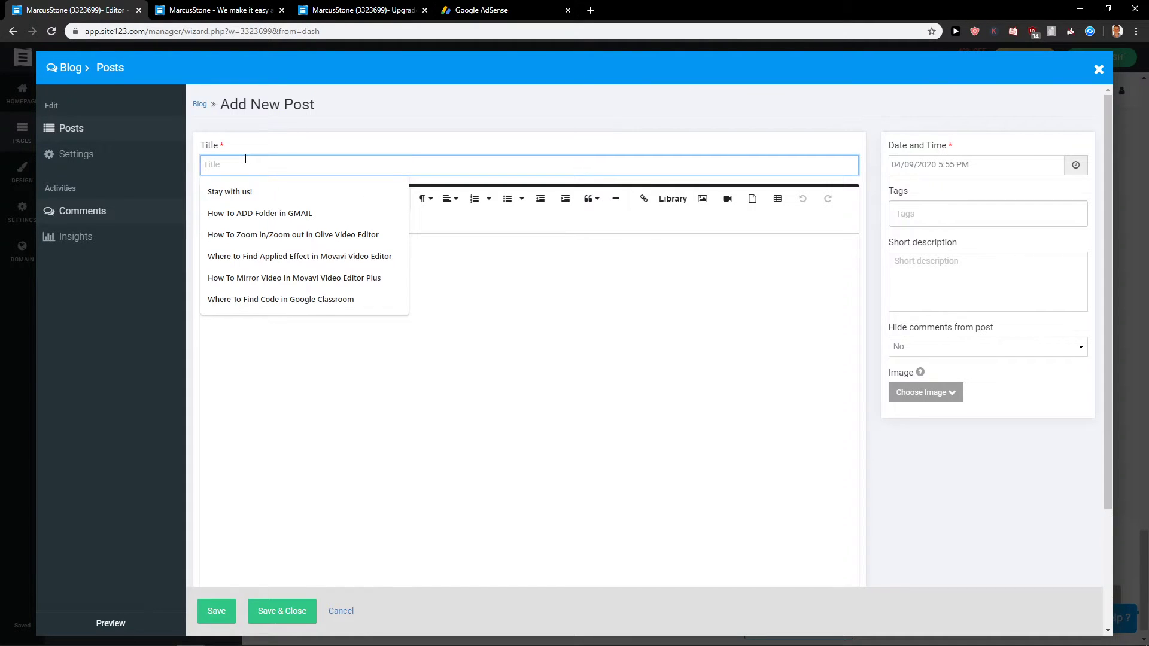
text(This is a new blog)
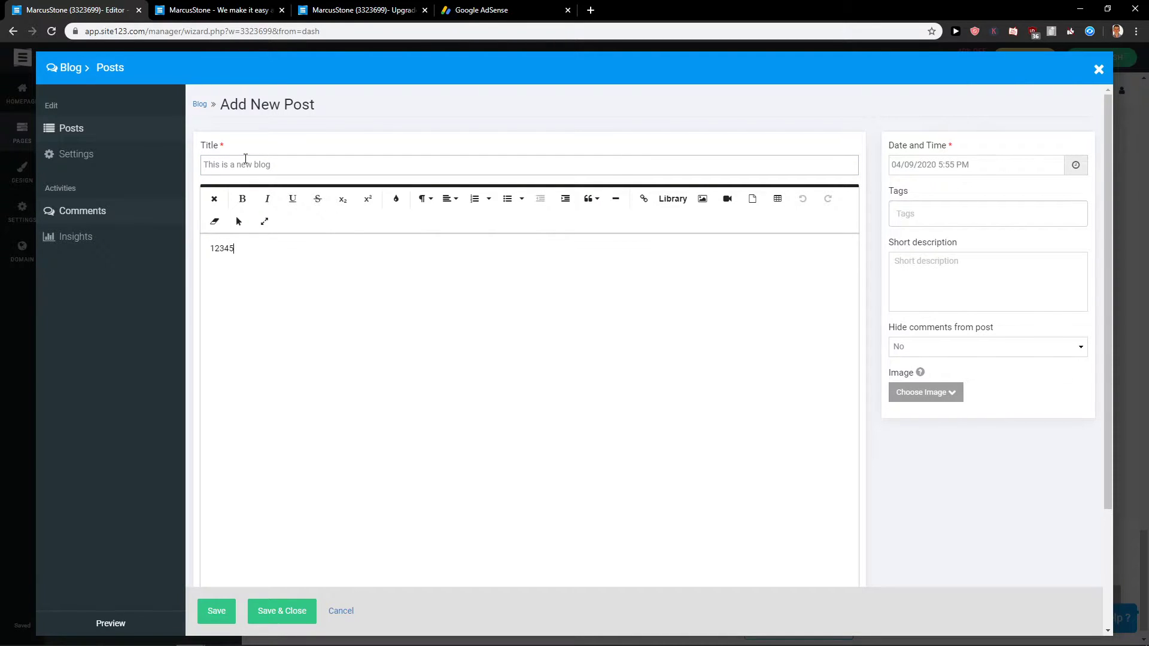
click(939, 392)
click(899, 409)
scroll(496, 216, up, 5)
double_click(461, 135)
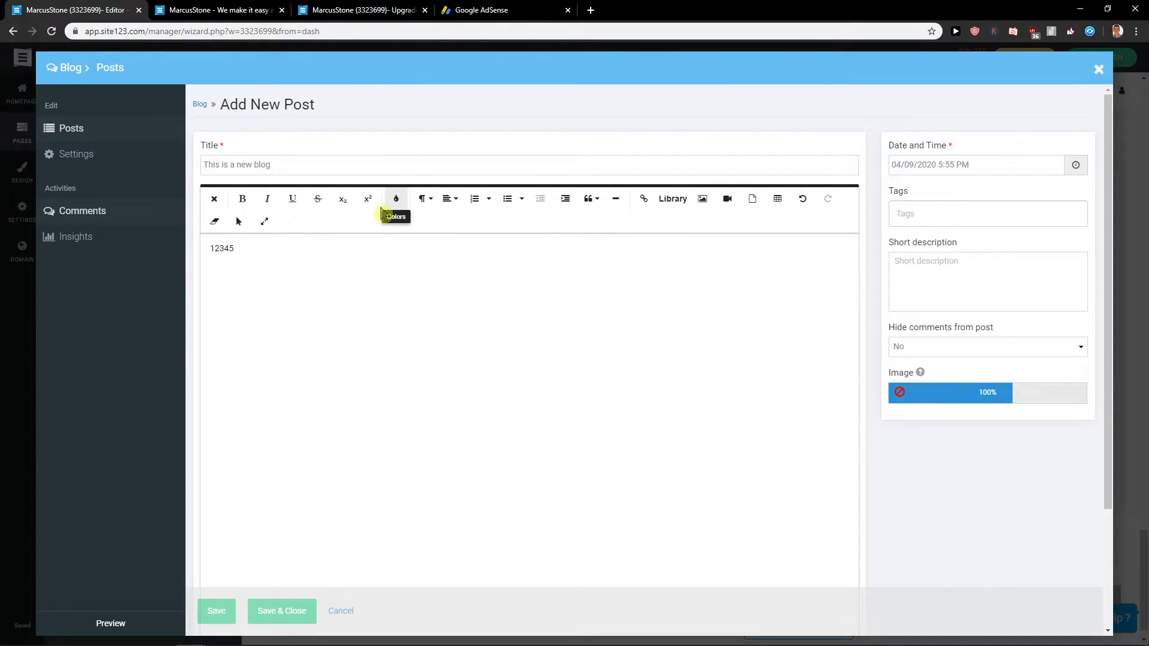
scroll(365, 219, down, 3)
click(286, 618)
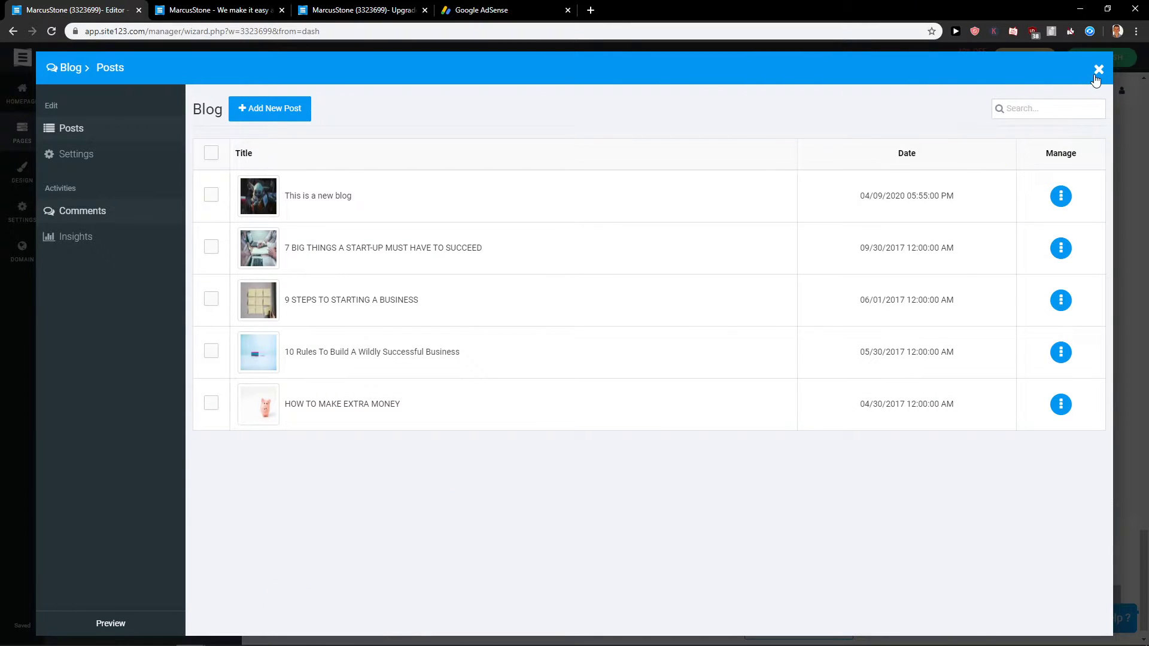
Step: Close the posts manager and scroll through the BLOG section to check the five posts
click(1098, 70)
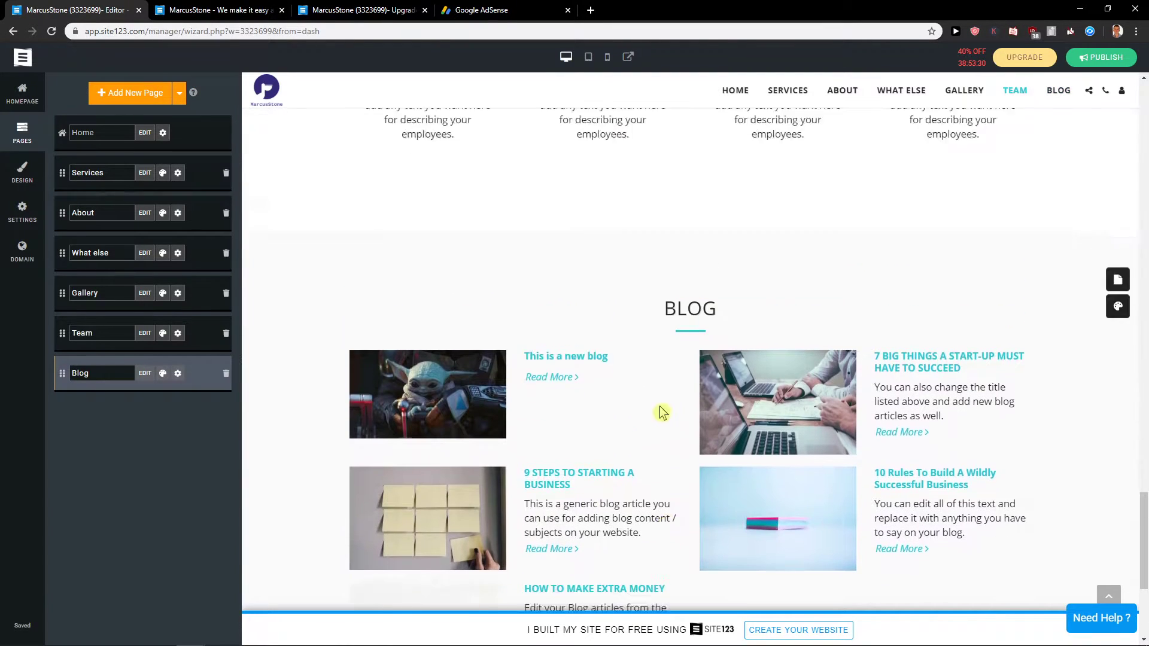
scroll(661, 412, down, 4)
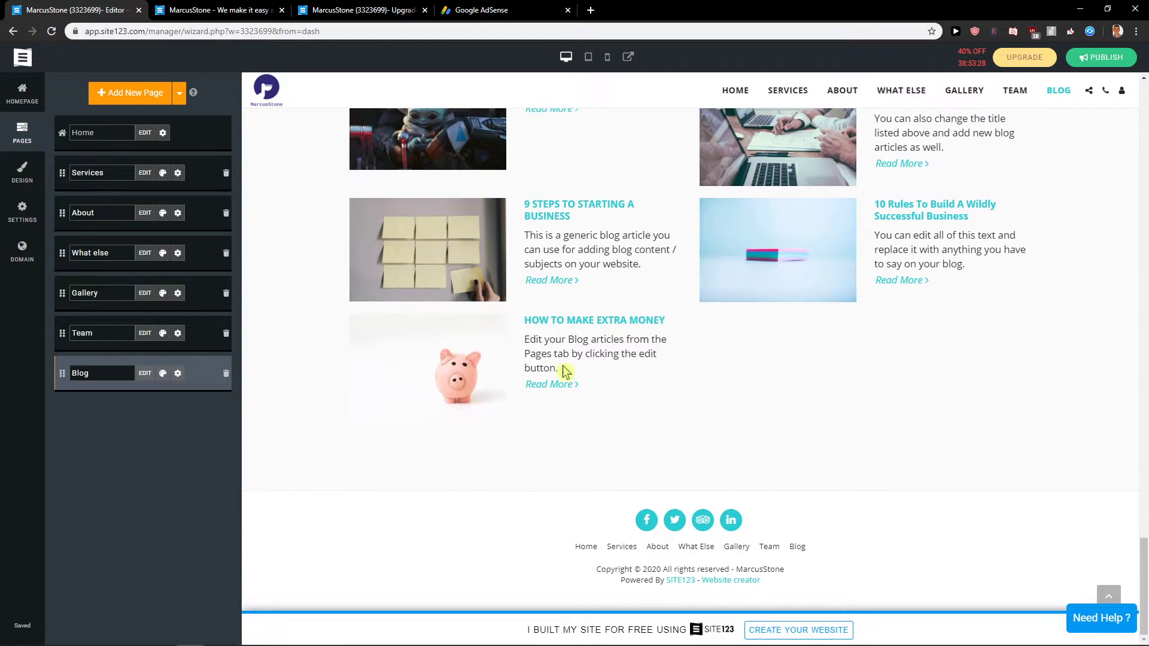
scroll(610, 369, up, 3)
scroll(606, 350, down, 2)
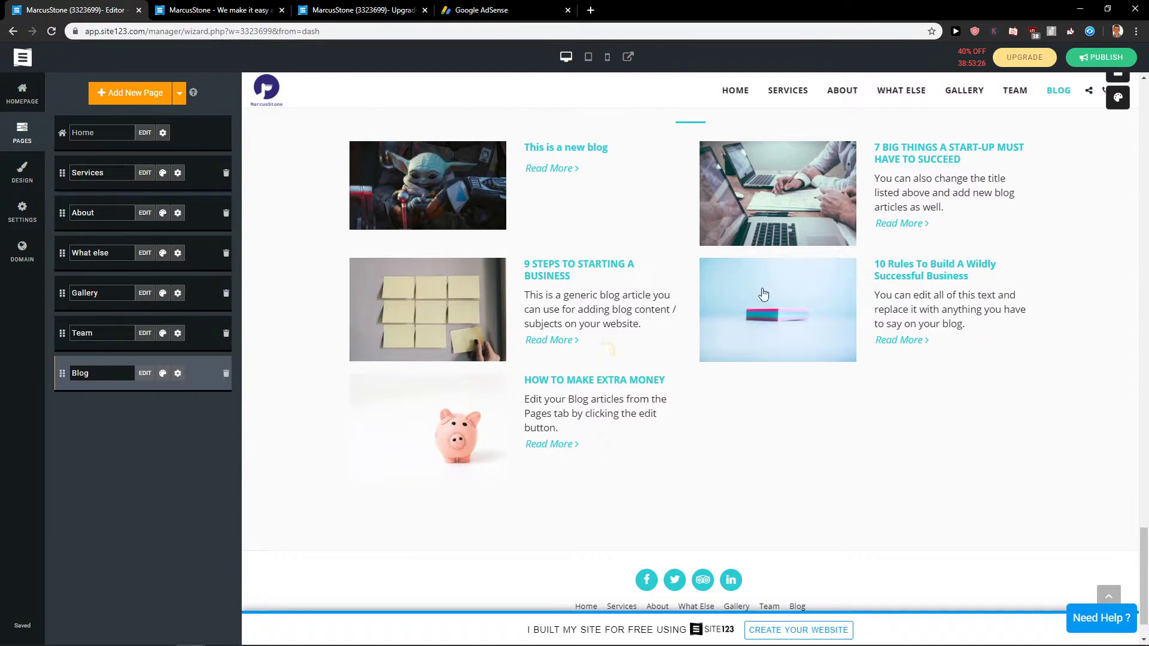
scroll(636, 285, up, 3)
scroll(646, 428, down, 4)
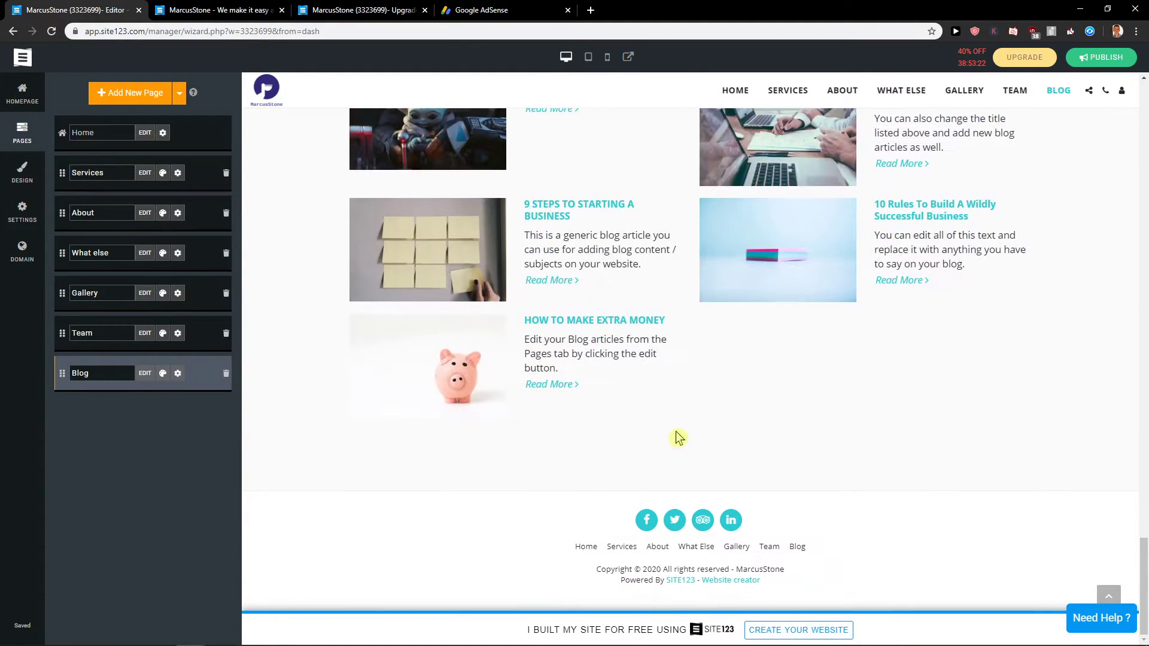
Step: Search the page templates for 'contact' and add the Contact page after Blog
click(126, 92)
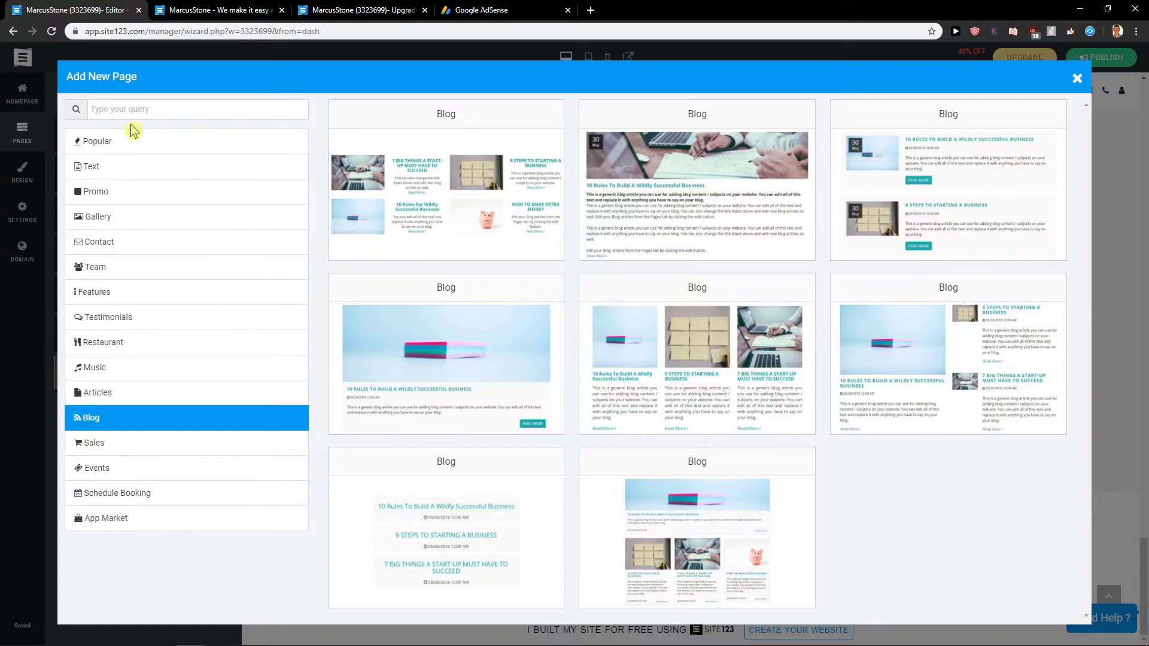
click(147, 112)
text(contact)
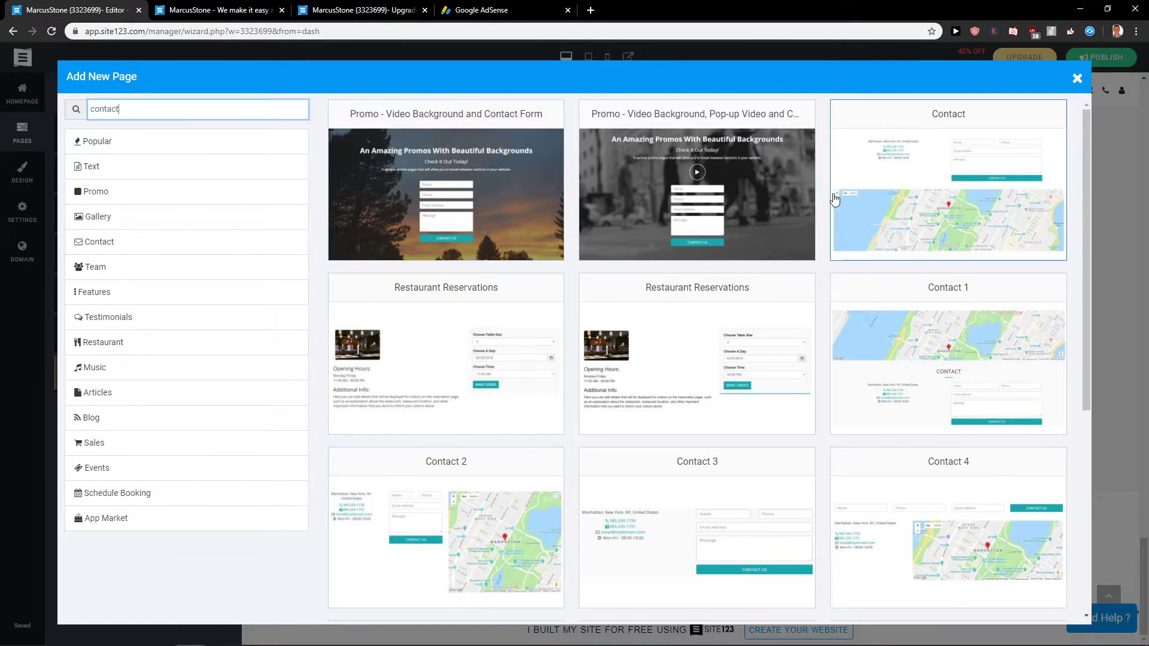
click(895, 174)
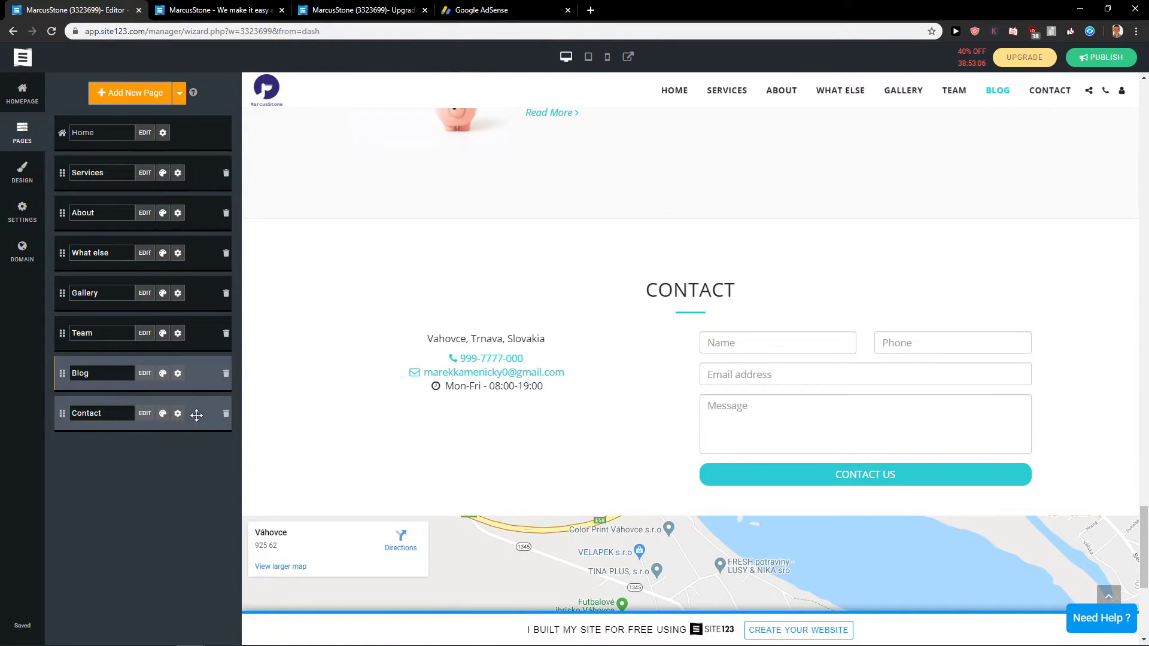
Step: In the Contact page settings, correct the displayed and receiver e-mail addresses
click(145, 414)
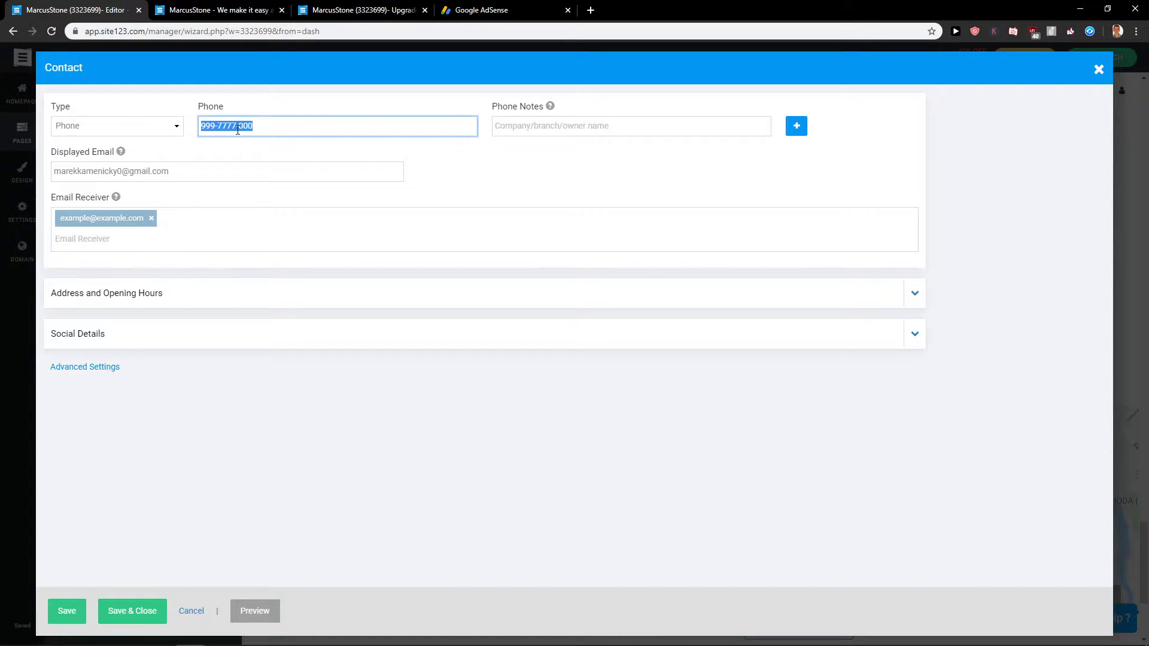
click(152, 171)
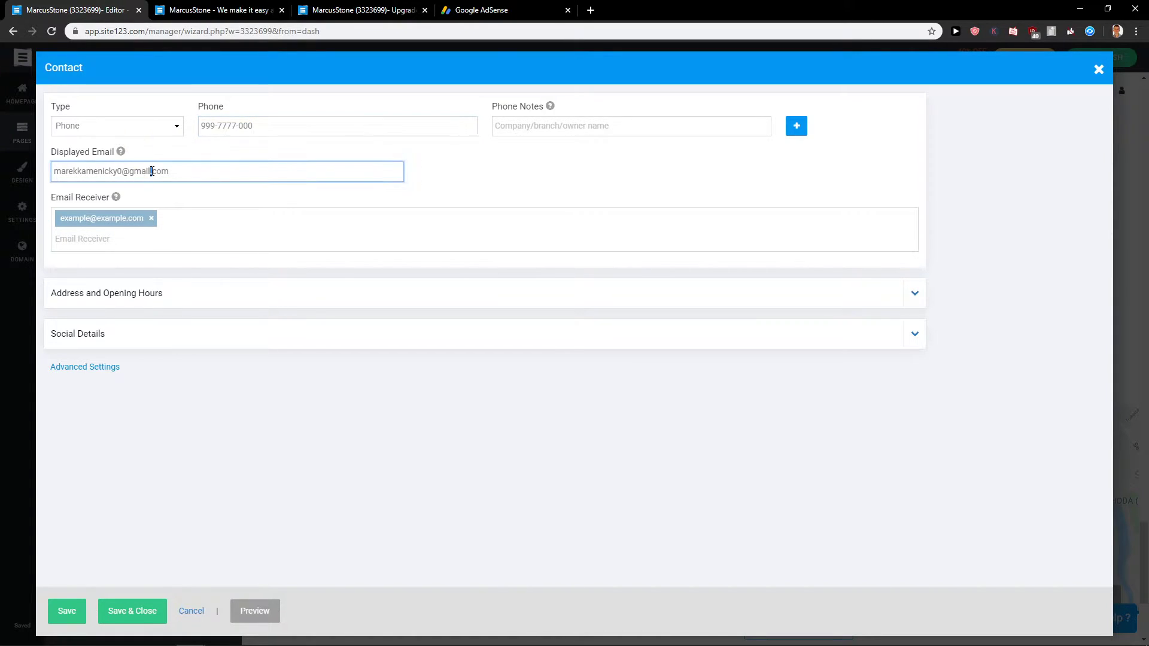
click(151, 218)
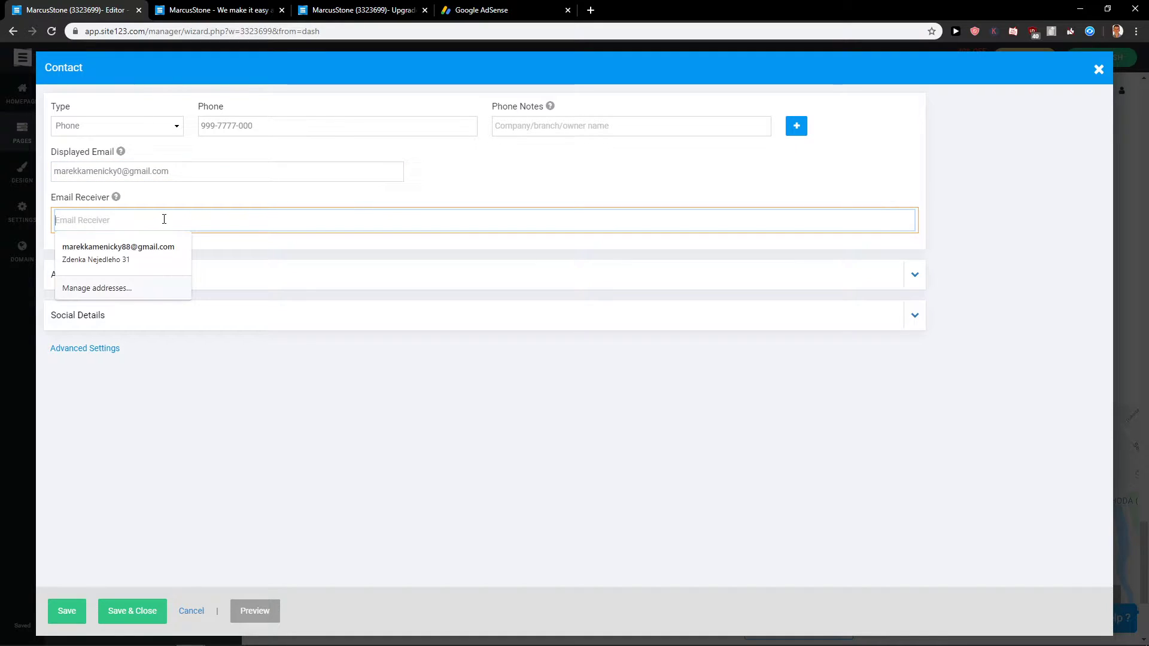
click(180, 250)
drag(129, 222, 120, 221)
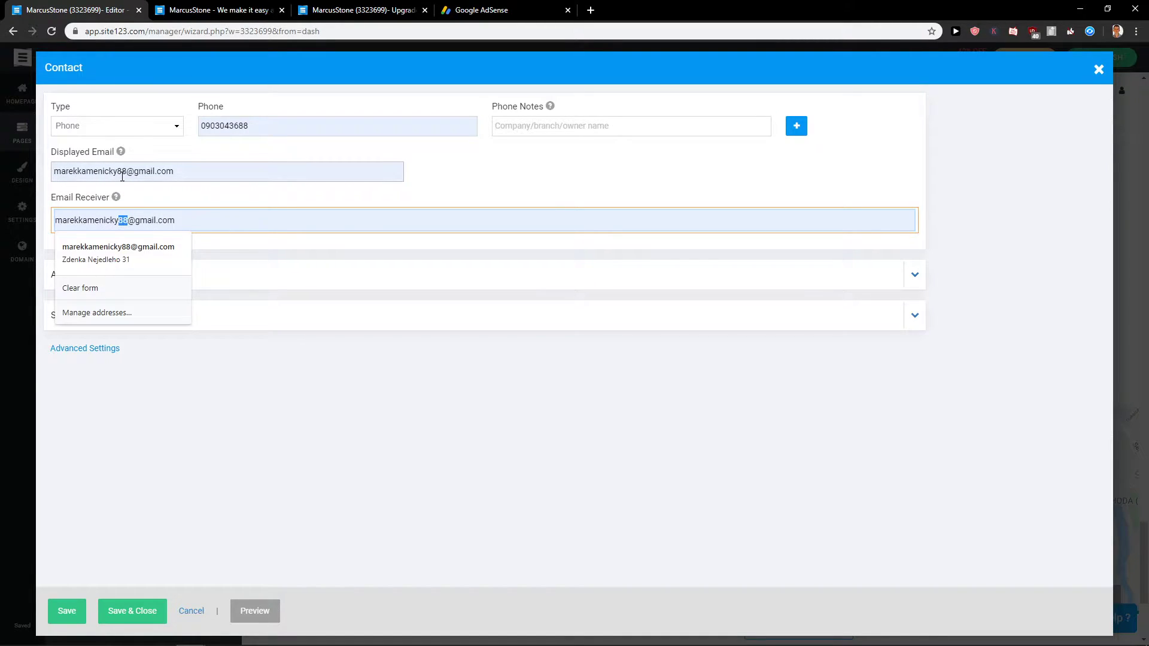
text(0)
drag(127, 172, 119, 173)
text(0)
click(256, 215)
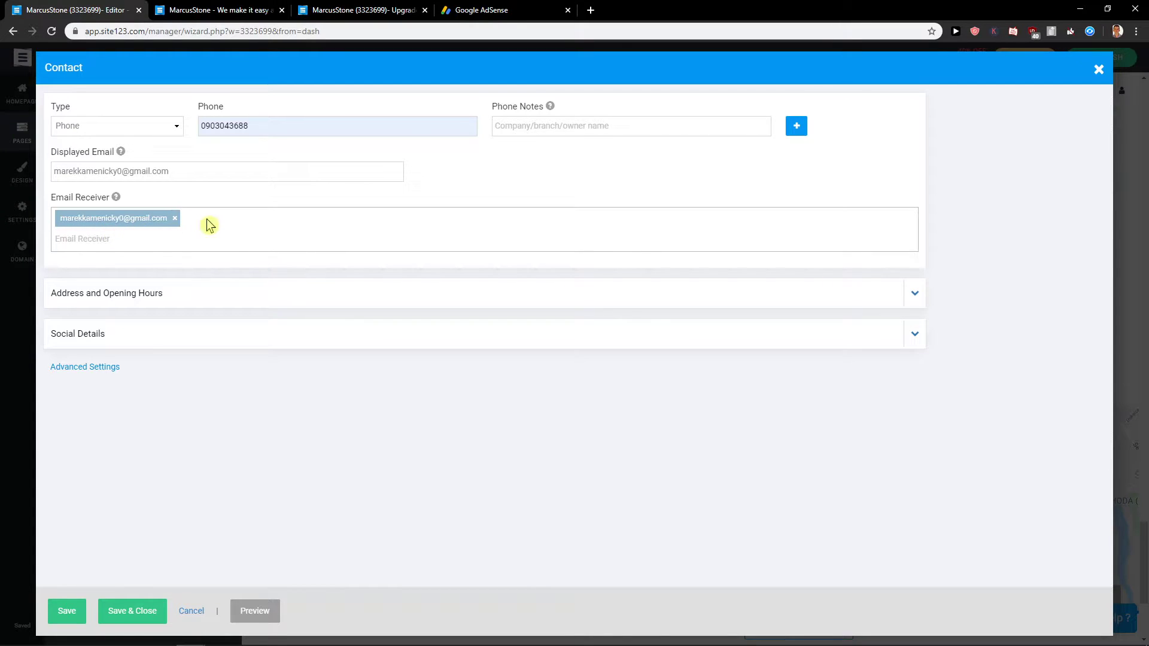
Step: Replace the sample street address with a saved one and check the Mon-Fri 08:00-19:00 hours
click(228, 292)
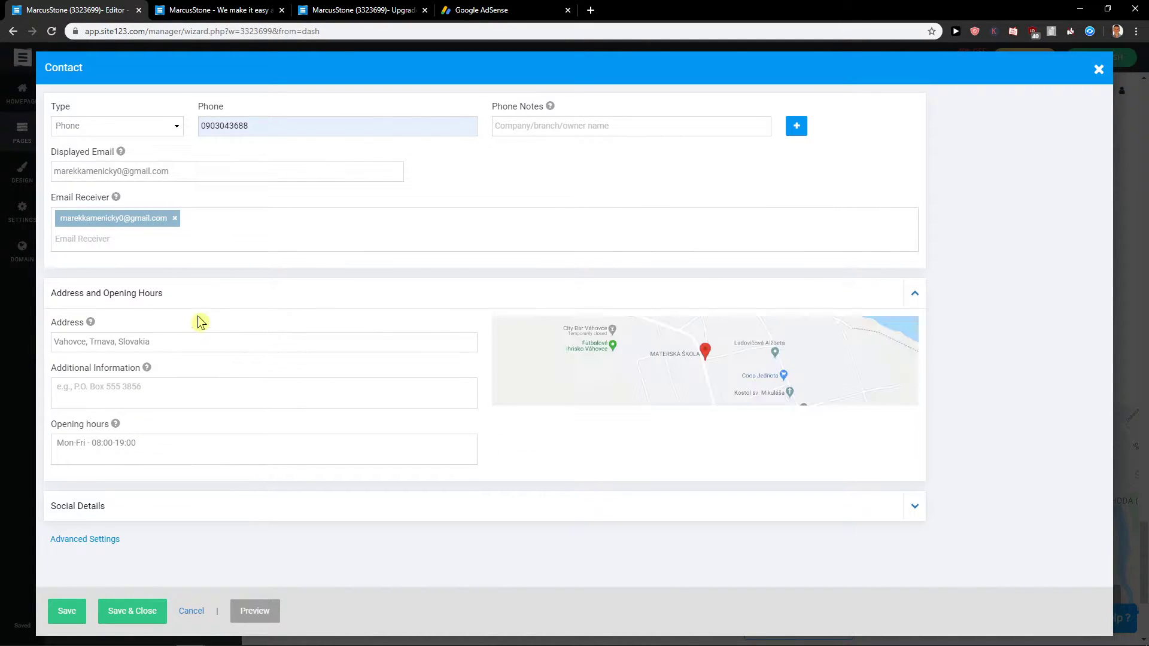
triple_click(173, 351)
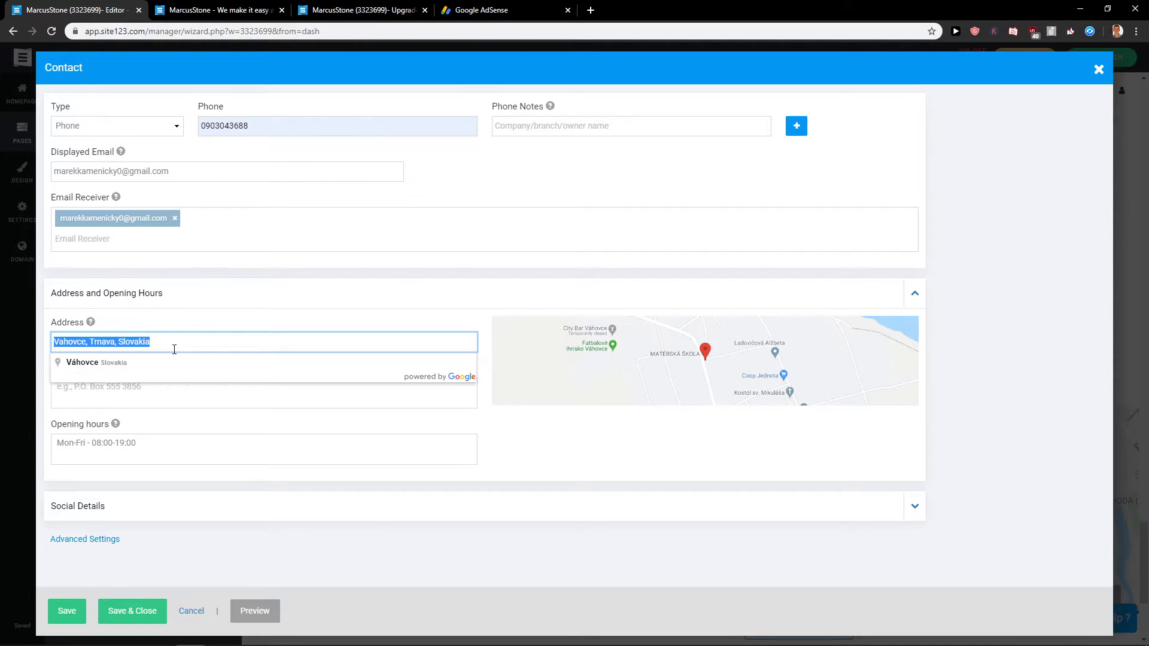
key(BackSpace)
text(Zdenka Nejedleho 31)
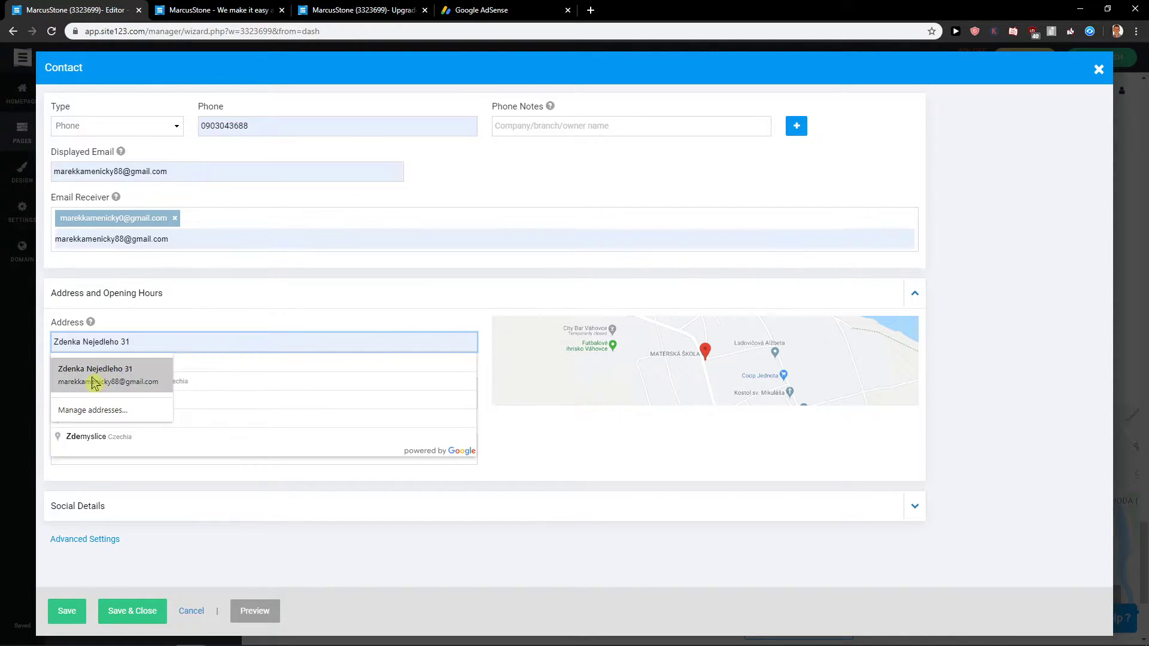
click(94, 375)
click(306, 218)
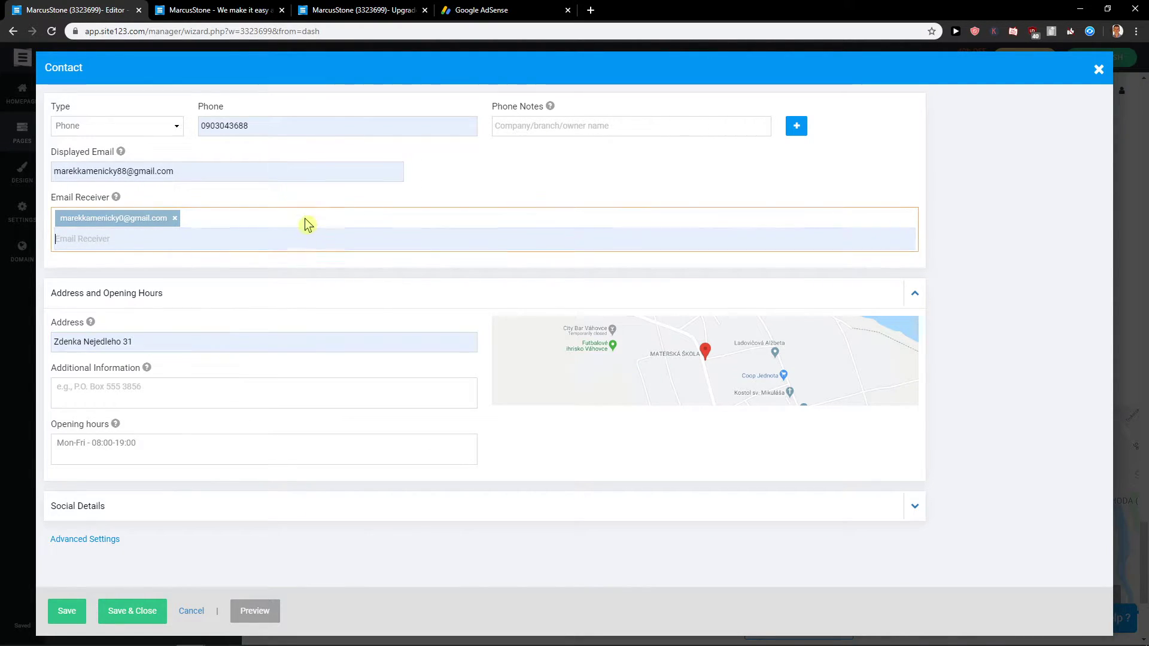
click(203, 352)
click(648, 477)
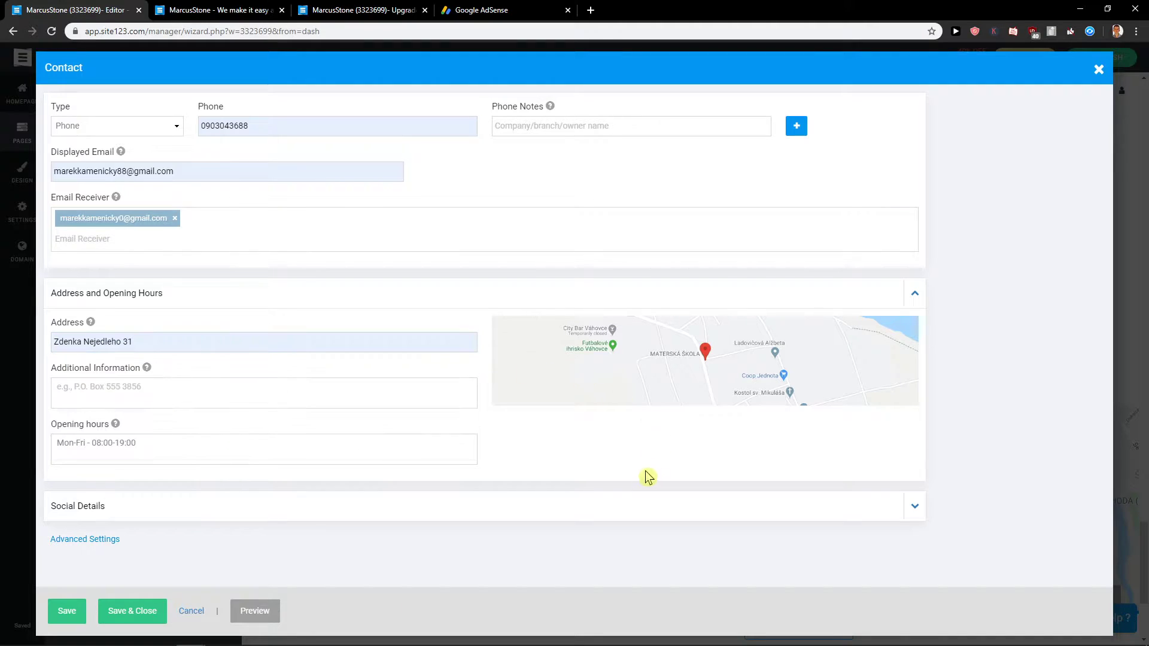
click(321, 403)
click(124, 443)
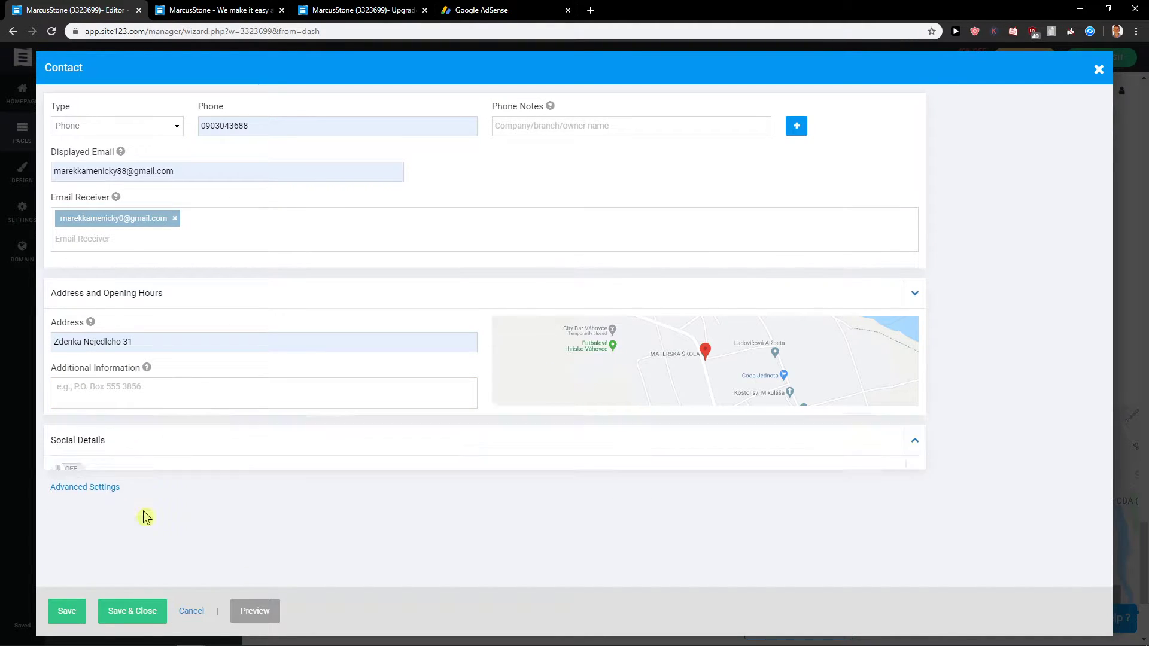
Step: Turn on Social Details with Facebook, Twitter, TripAdvisor and LinkedIn, then save the contact section
click(144, 518)
click(73, 363)
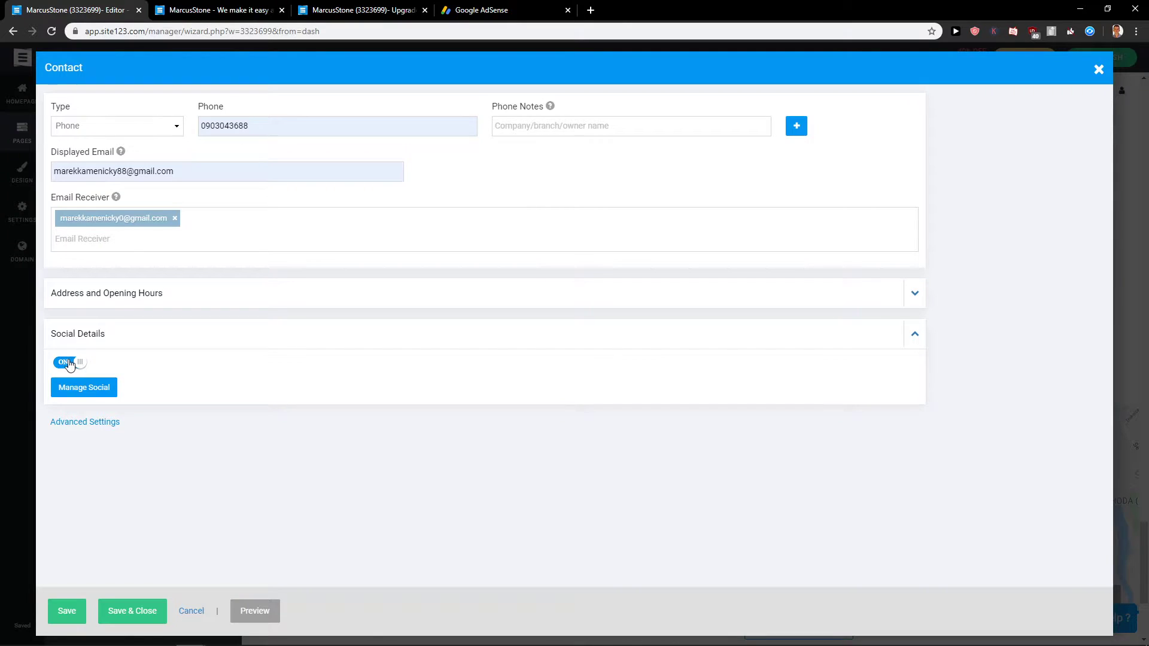
click(86, 388)
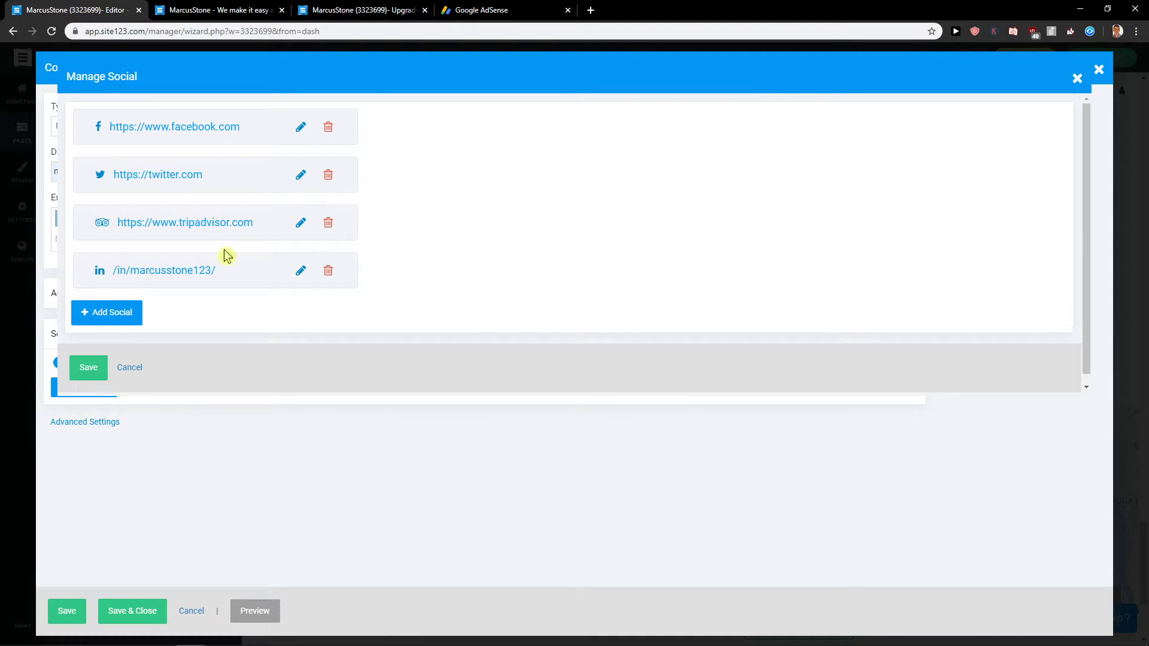
click(95, 374)
click(157, 296)
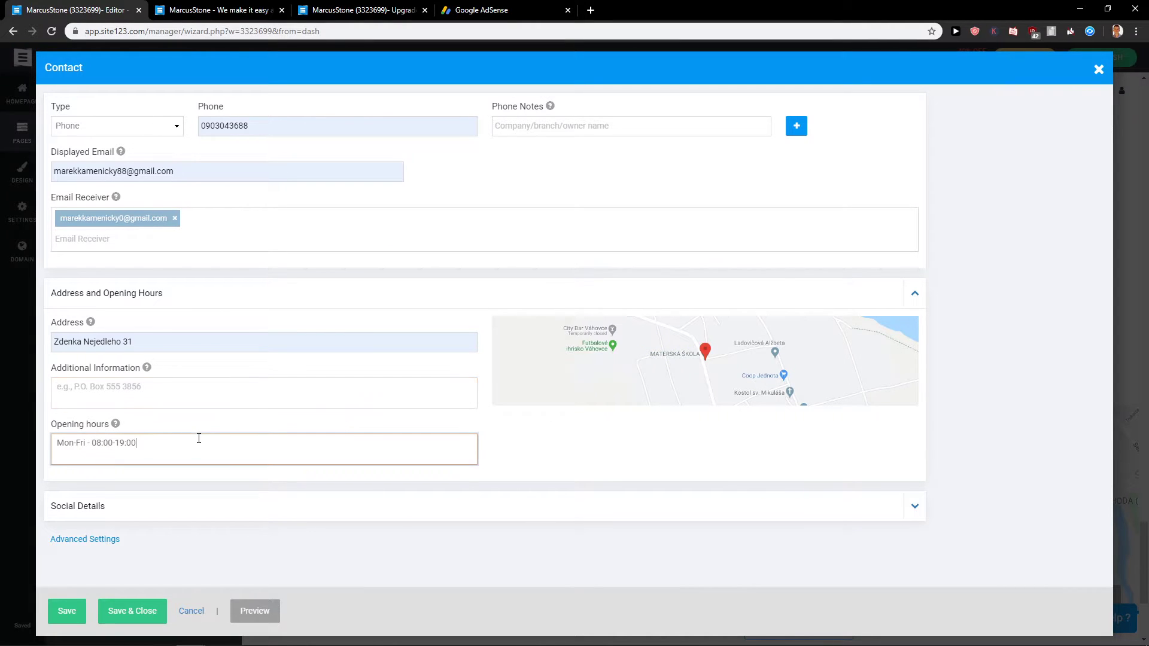
click(209, 393)
click(142, 609)
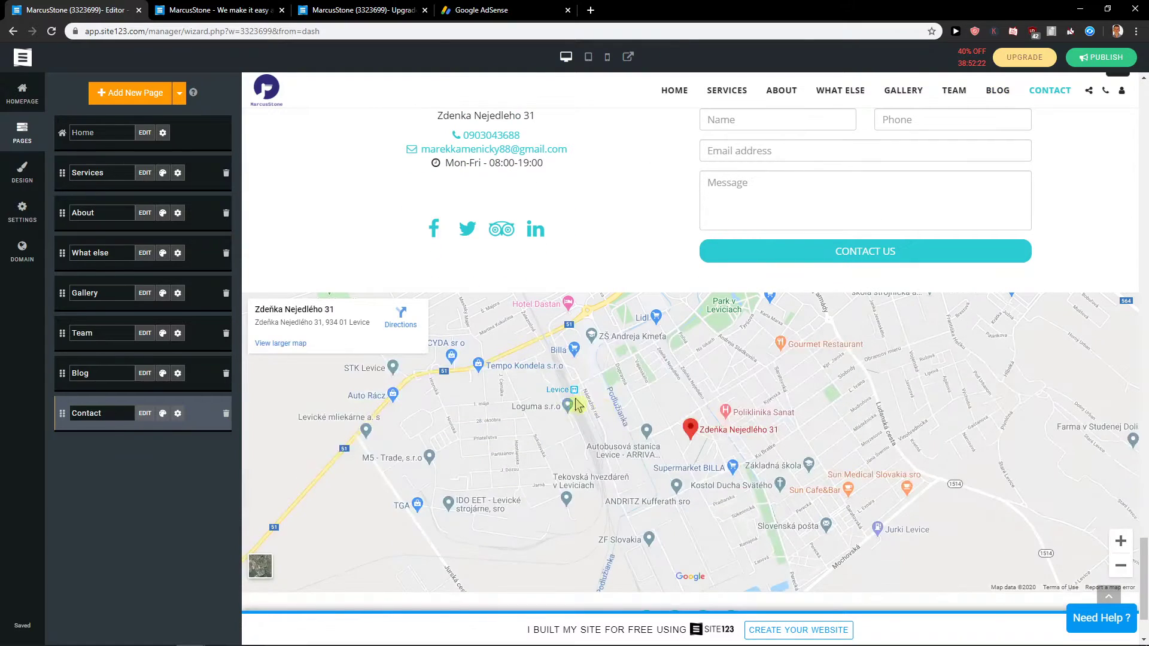
scroll(675, 460, down, 2)
scroll(487, 465, up, 4)
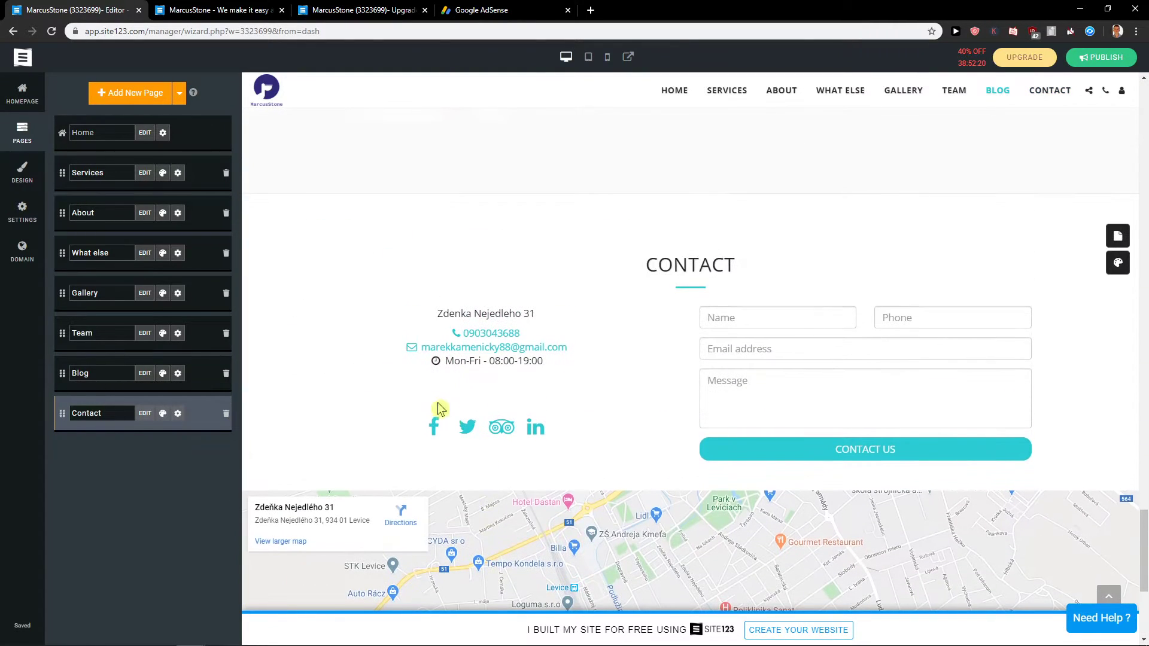
scroll(446, 433, down, 5)
scroll(446, 433, up, 7)
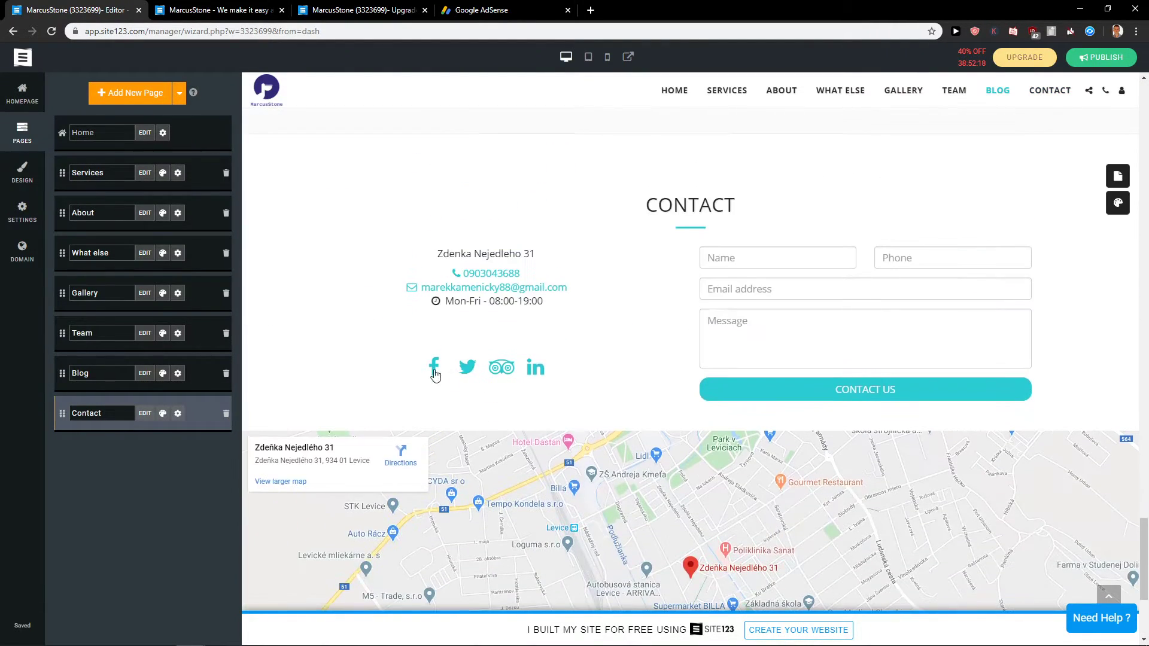
scroll(804, 489, down, 2)
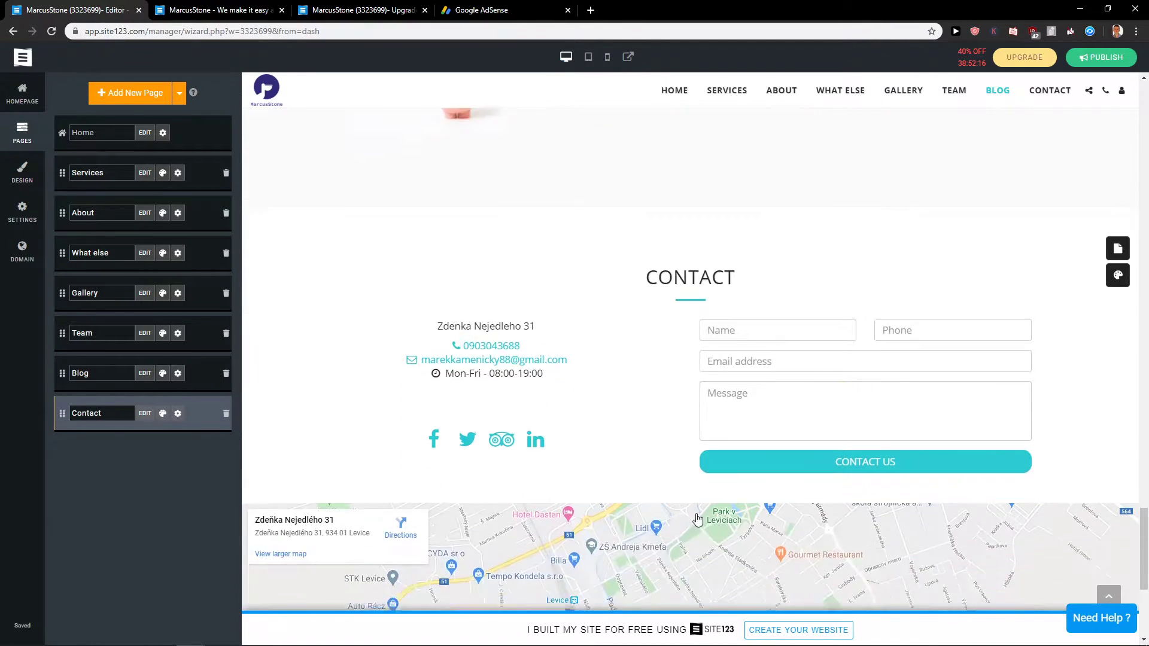
scroll(622, 526, up, 5)
scroll(618, 530, down, 5)
scroll(616, 530, down, 5)
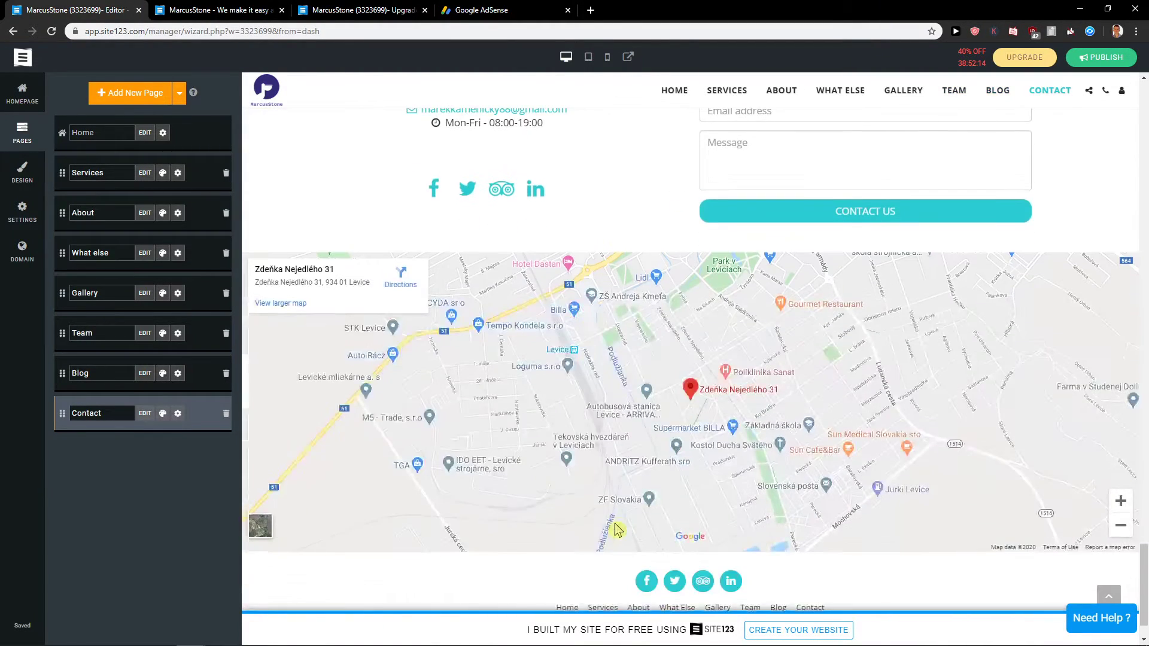
scroll(385, 443, up, 3)
drag(60, 413, 65, 448)
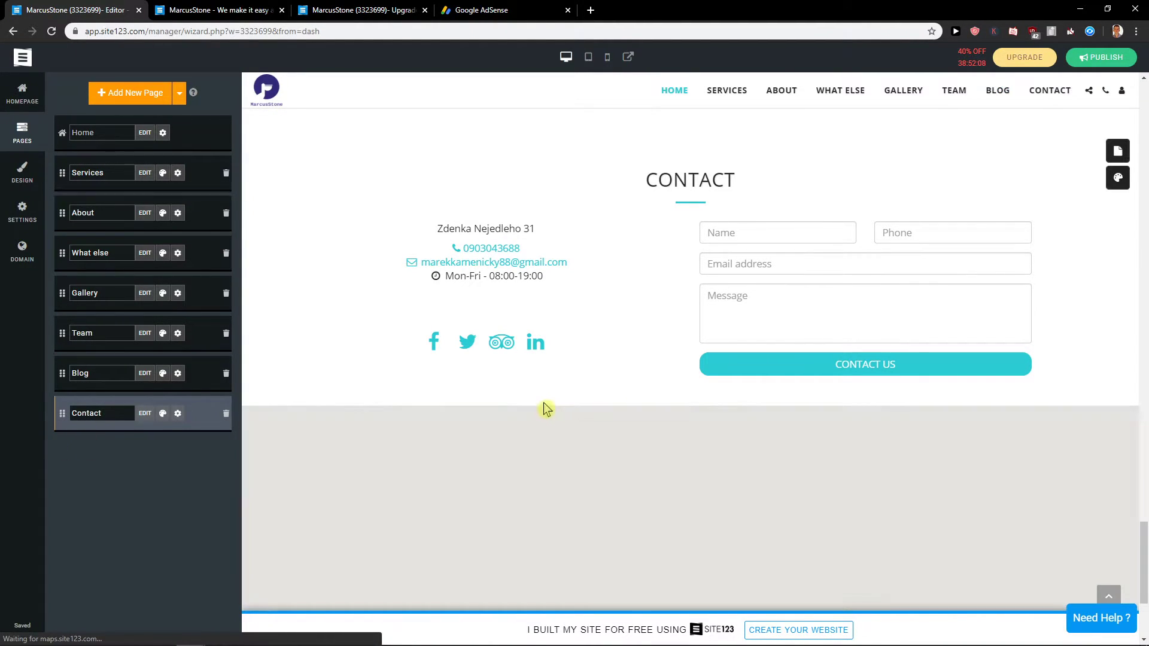
scroll(547, 412, down, 2)
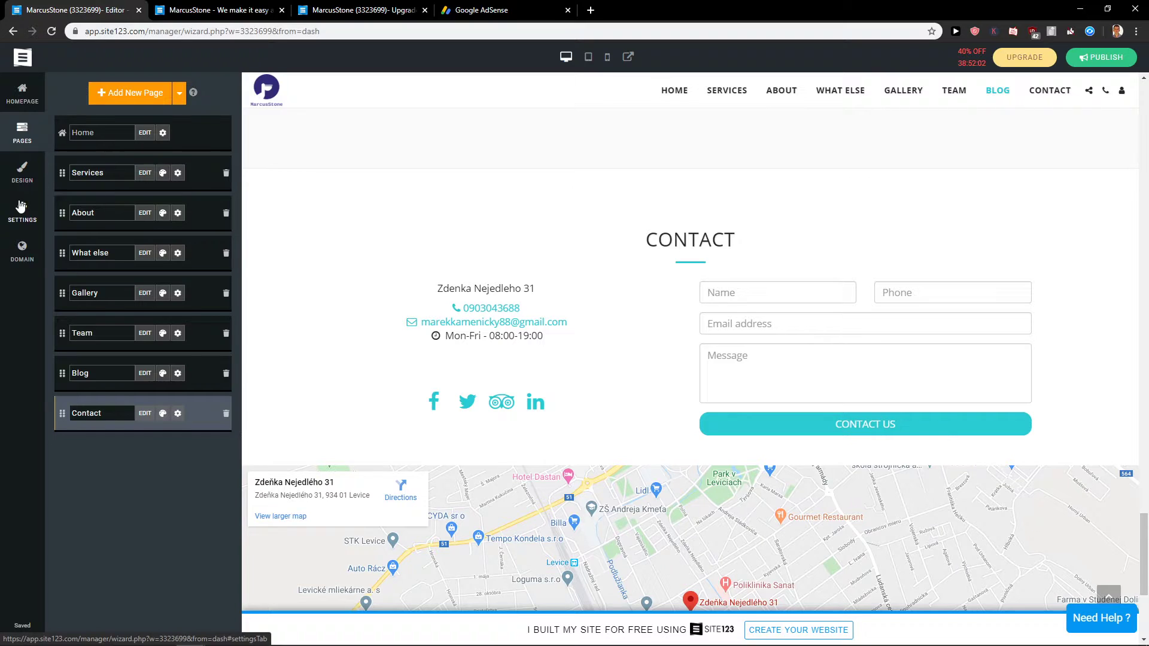
Step: Try the Raleway, Roboto Condensed and Lato themes, settling on Cormorant Garamond / Fira Sans
click(21, 207)
click(22, 174)
scroll(548, 303, down, 1)
scroll(547, 304, up, 20)
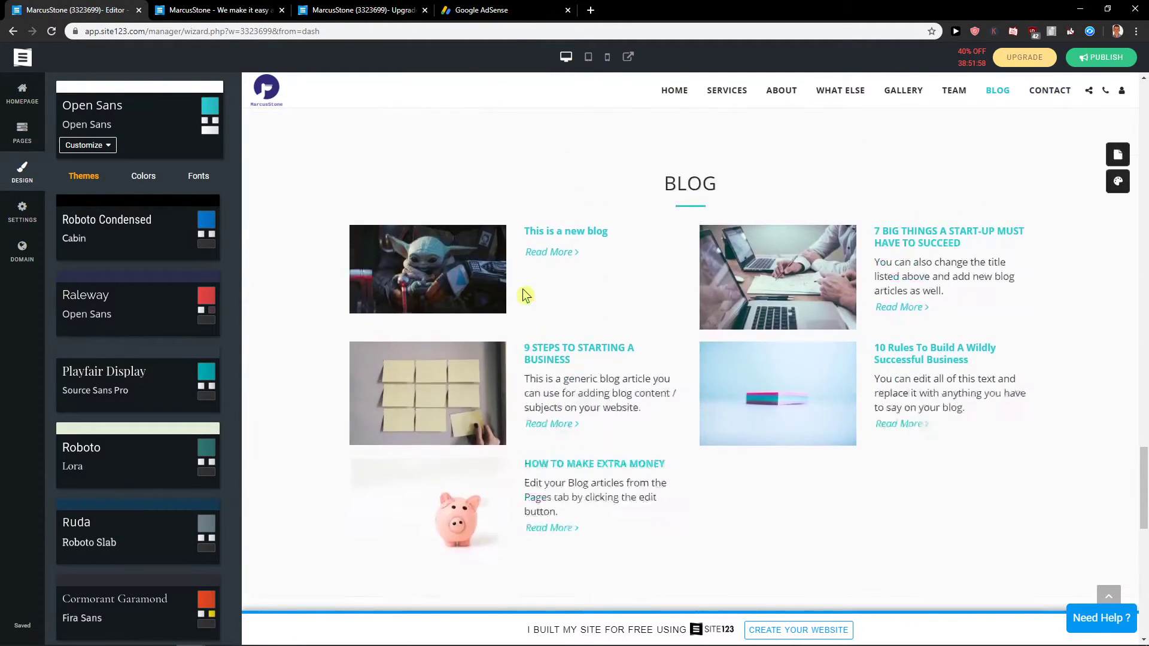
scroll(517, 289, up, 15)
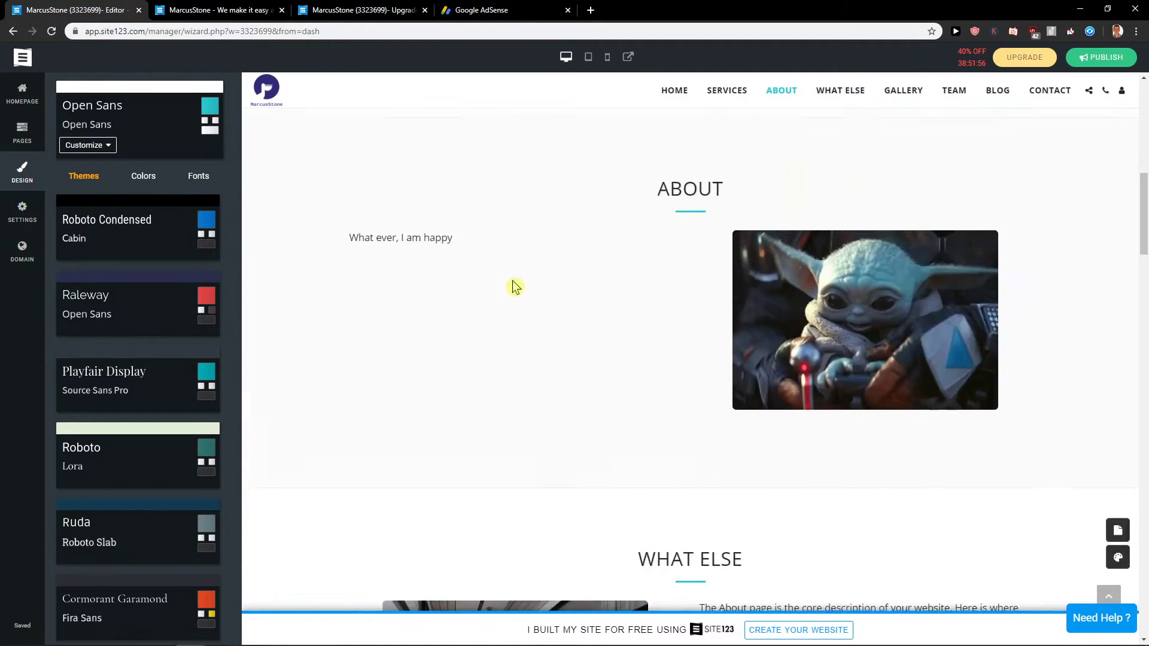
click(183, 302)
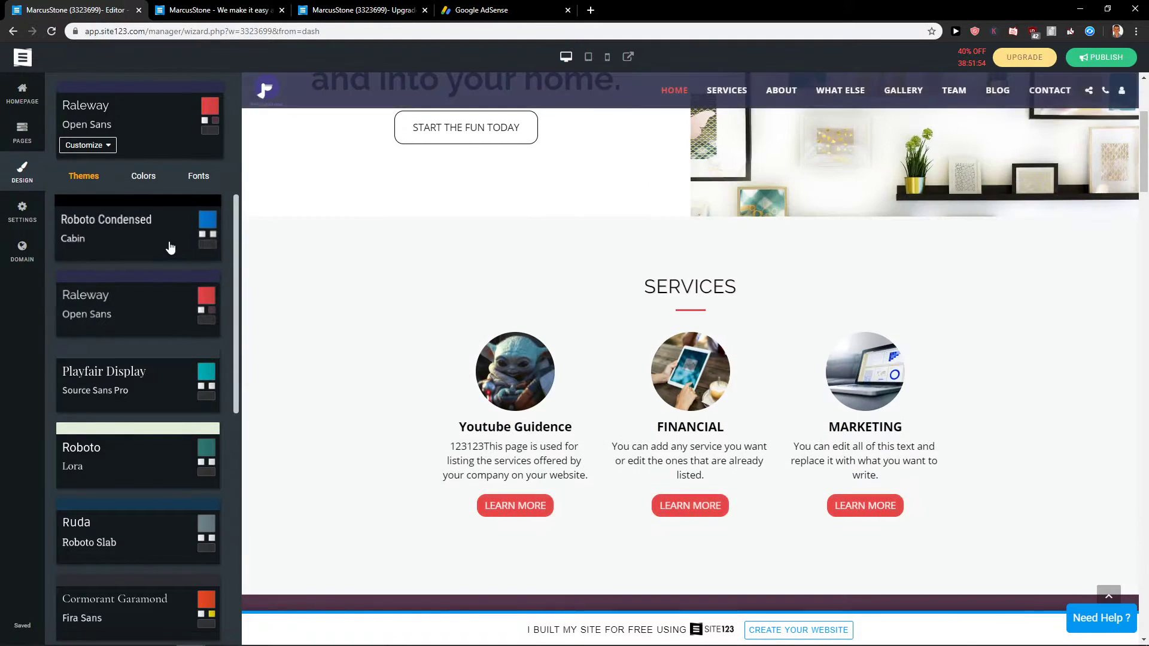
click(168, 243)
click(152, 310)
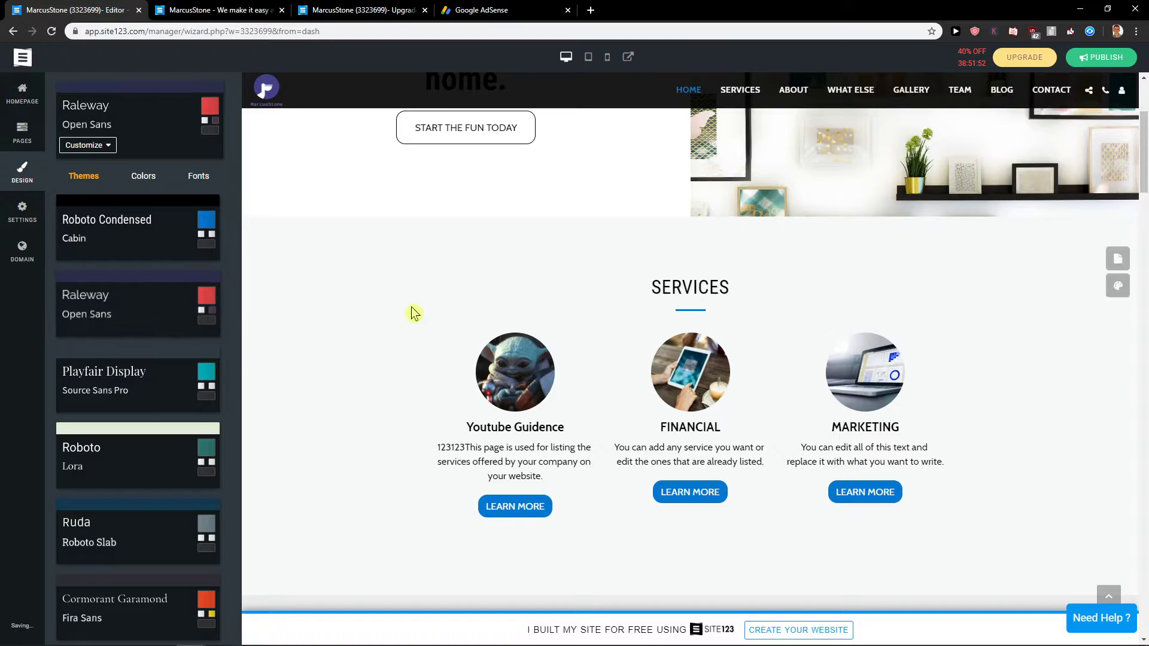
scroll(133, 498, down, 2)
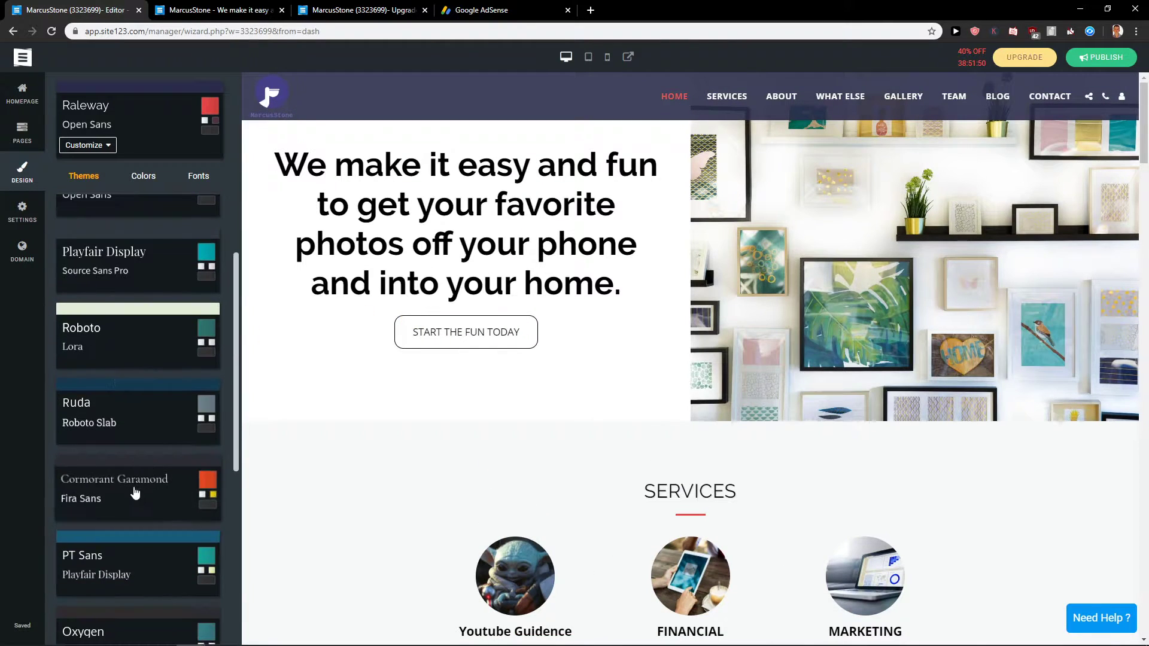
scroll(133, 487, down, 5)
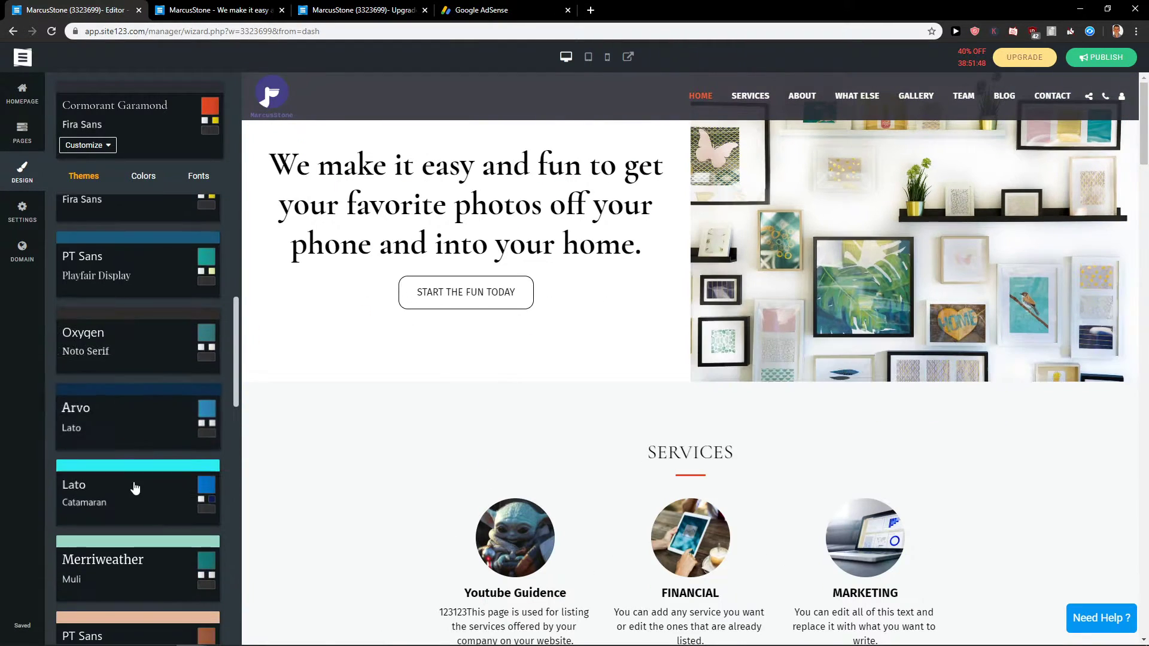
click(133, 487)
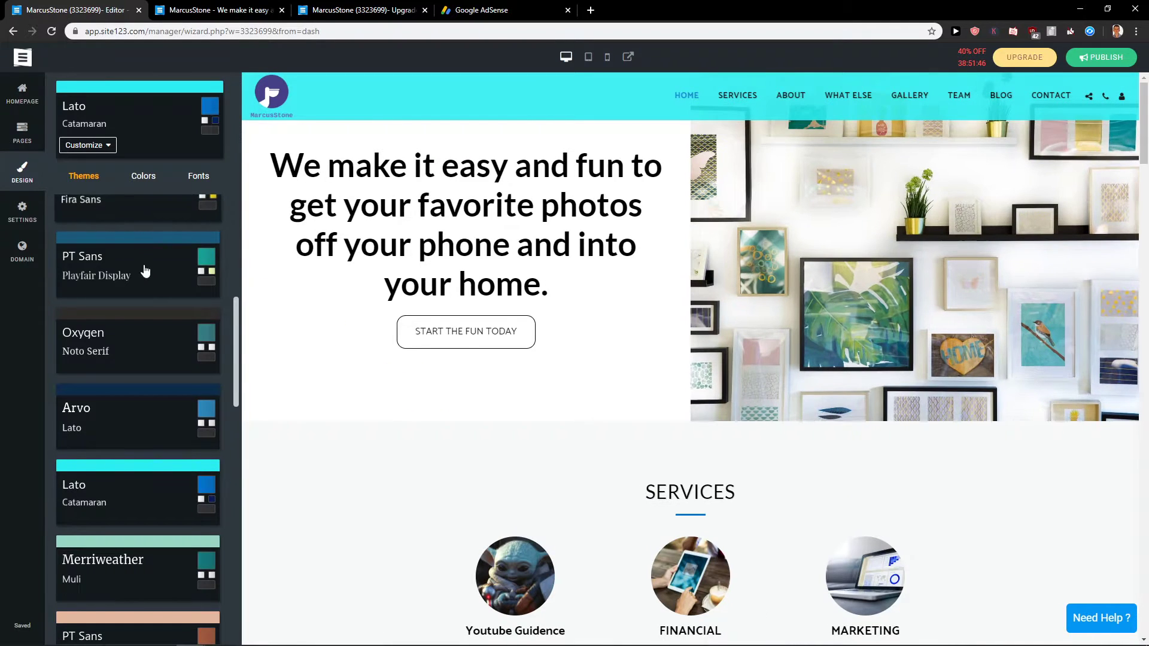
scroll(144, 270, up, 3)
click(128, 374)
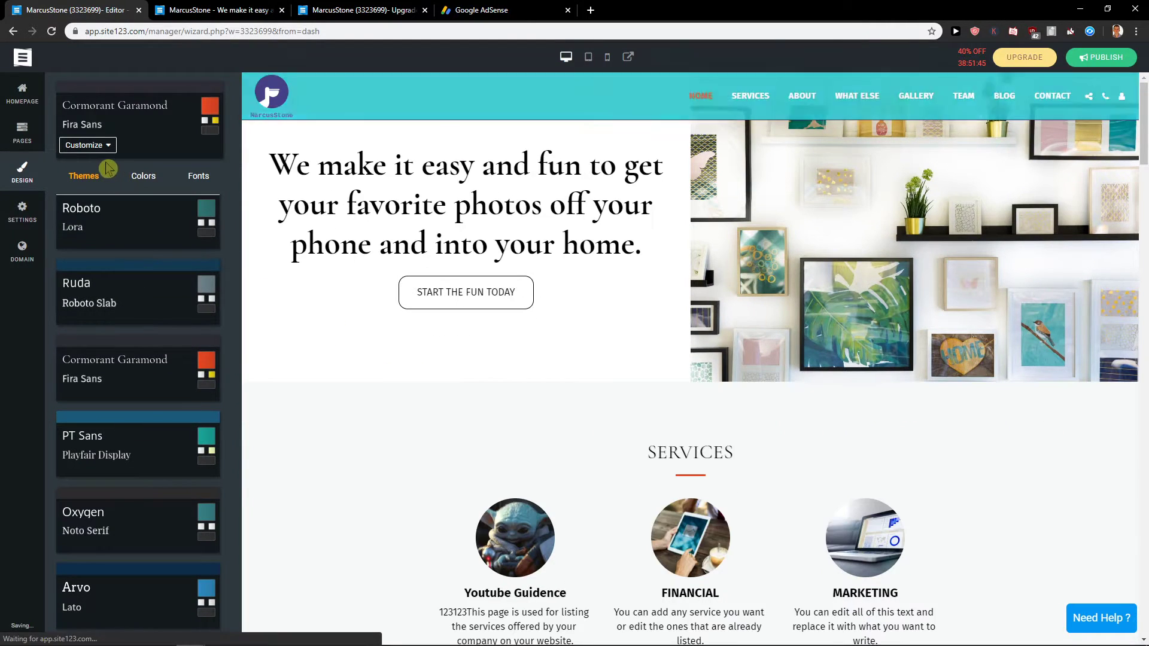
Step: Try several colour schemes and apply the white and orange one
click(142, 175)
scroll(156, 294, down, 5)
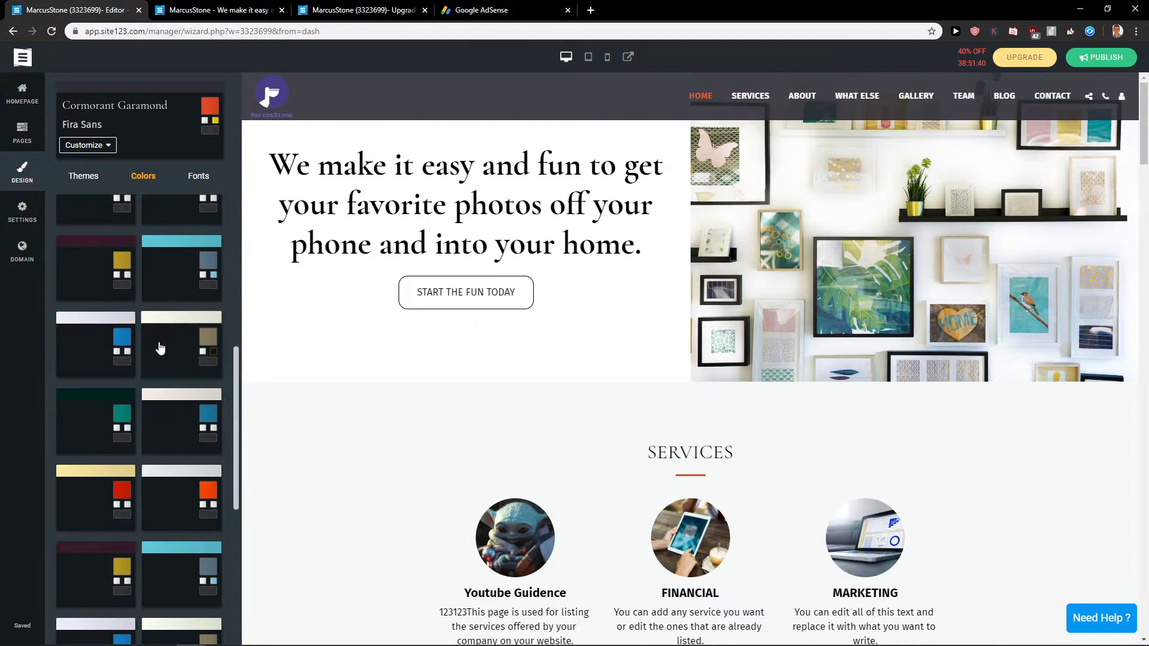
scroll(161, 354, down, 3)
click(166, 339)
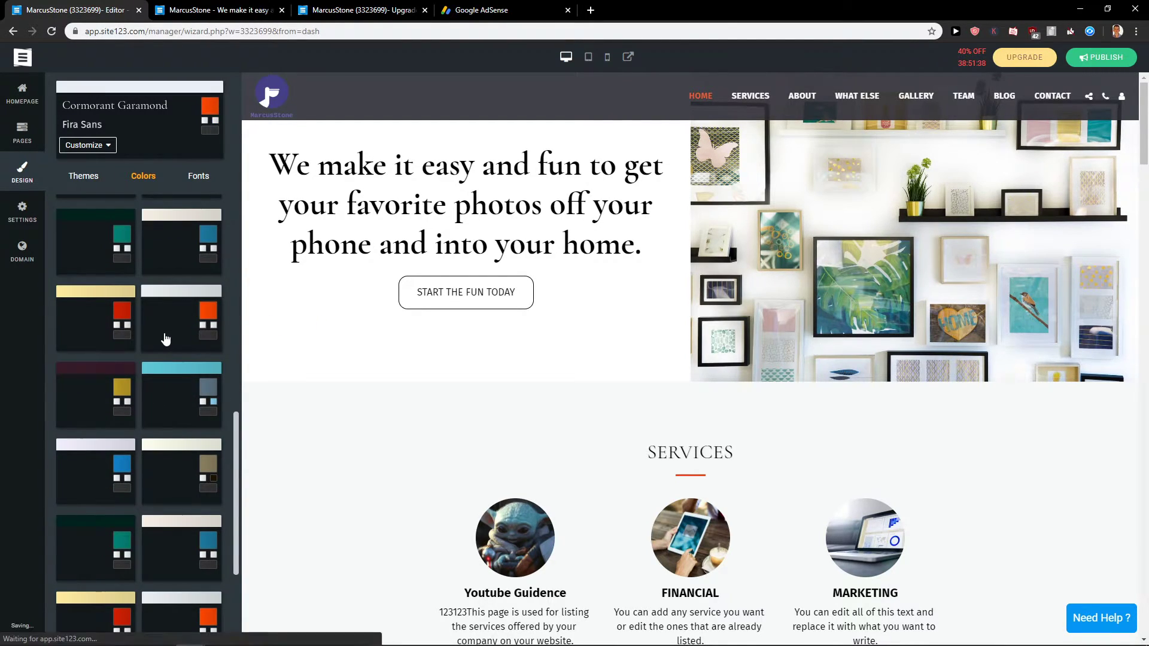
click(76, 349)
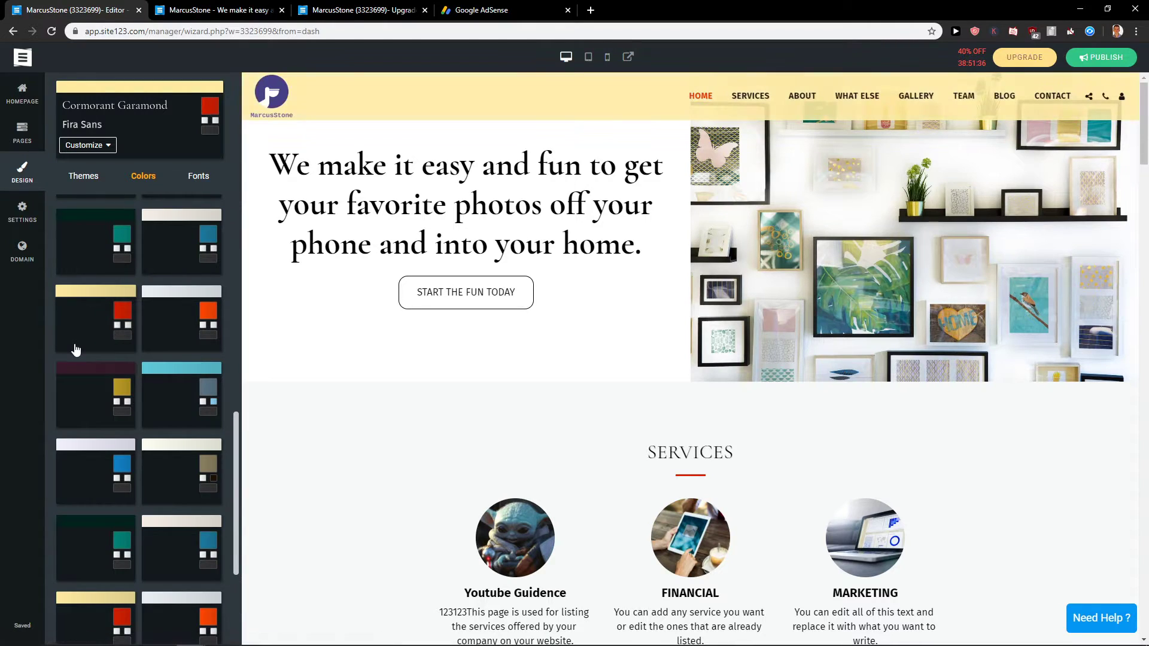
scroll(166, 451, down, 2)
click(165, 490)
click(196, 183)
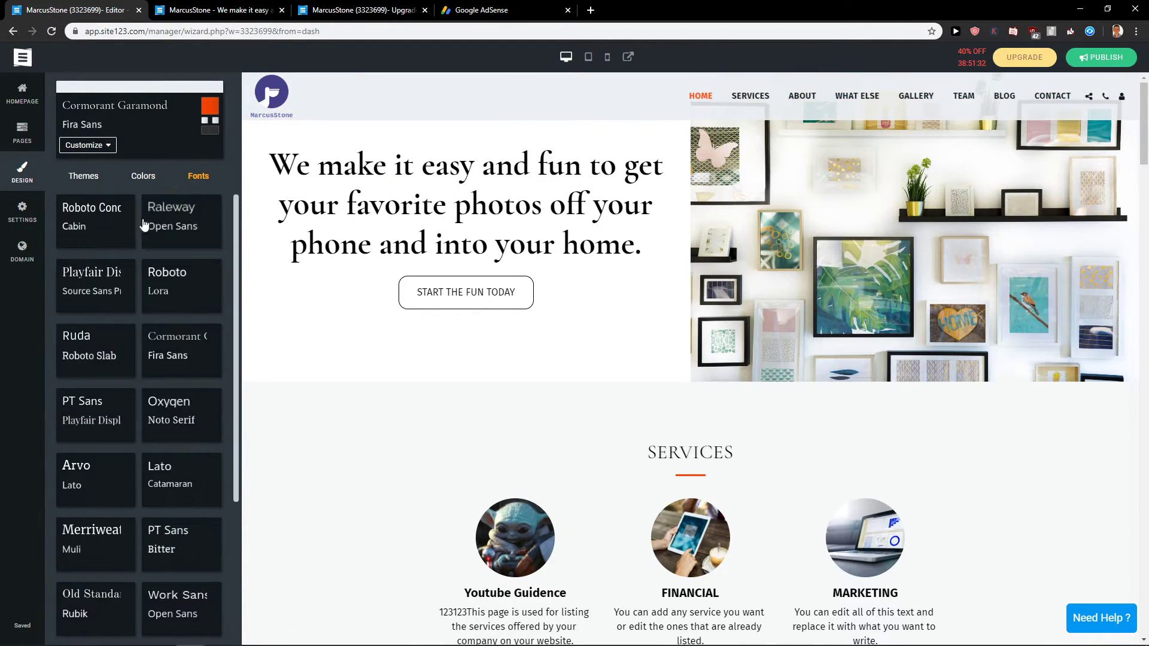
Step: Review the detailed menu and homepage colour settings without changing them
click(81, 176)
click(92, 146)
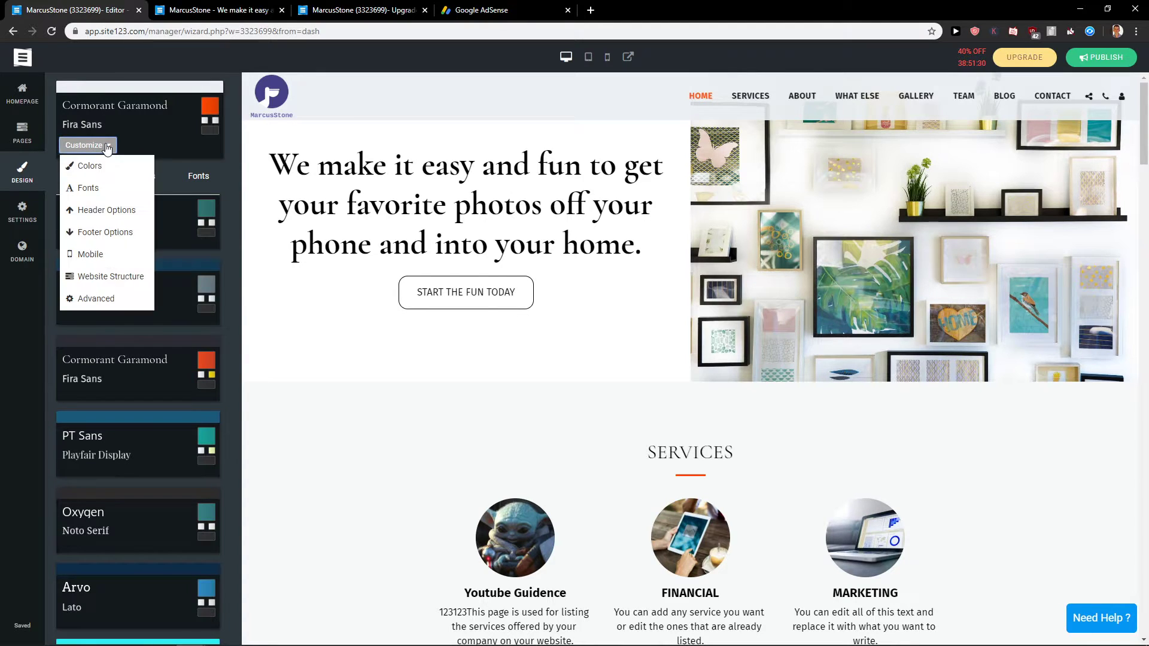
click(121, 169)
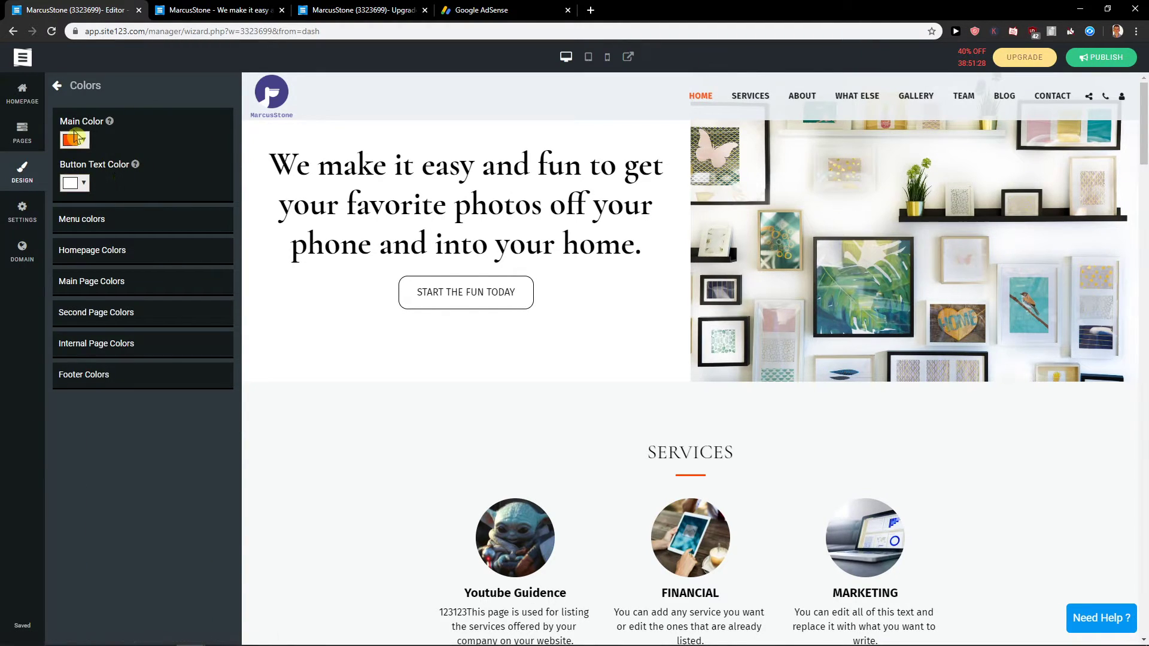
scroll(332, 308, down, 6)
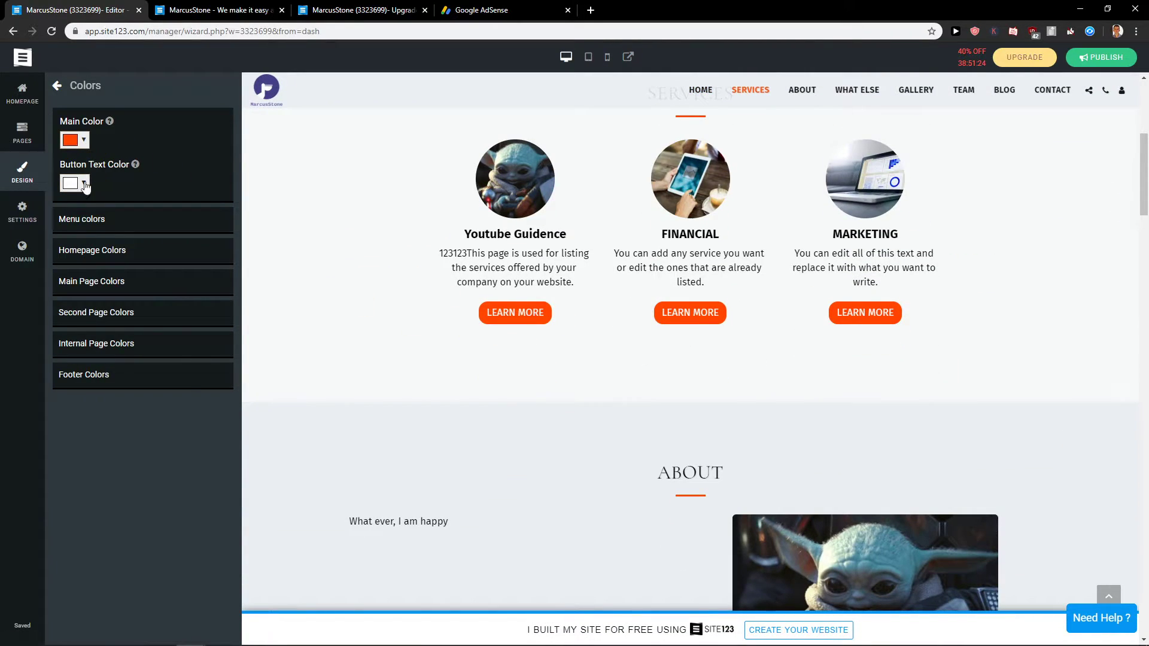
click(113, 218)
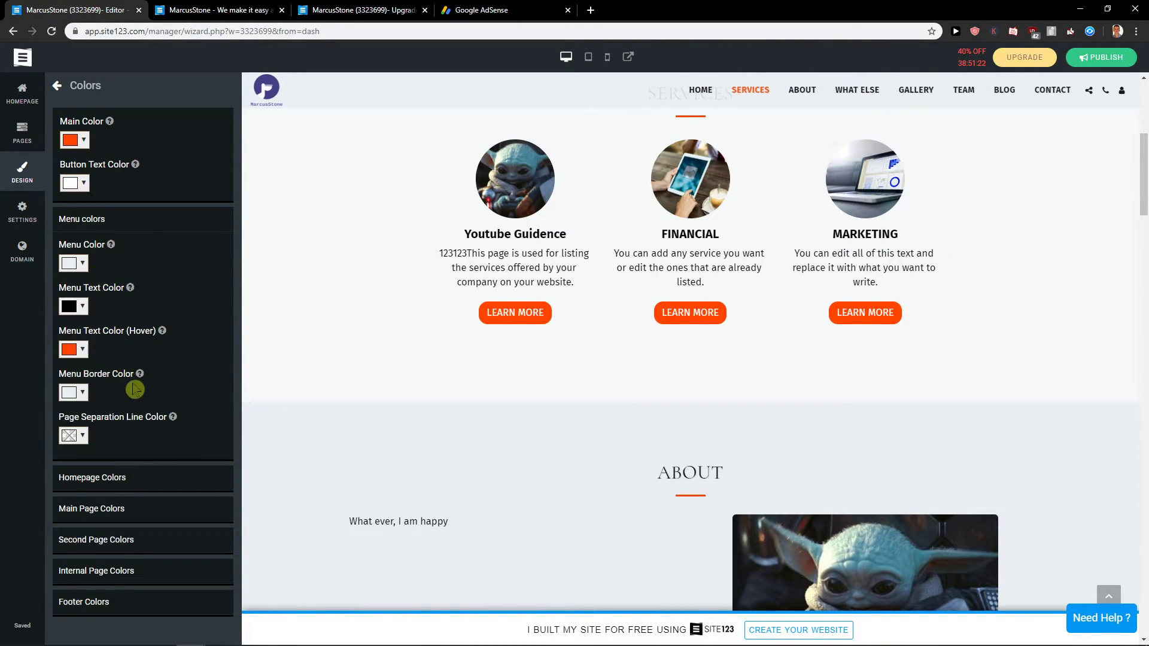
click(146, 490)
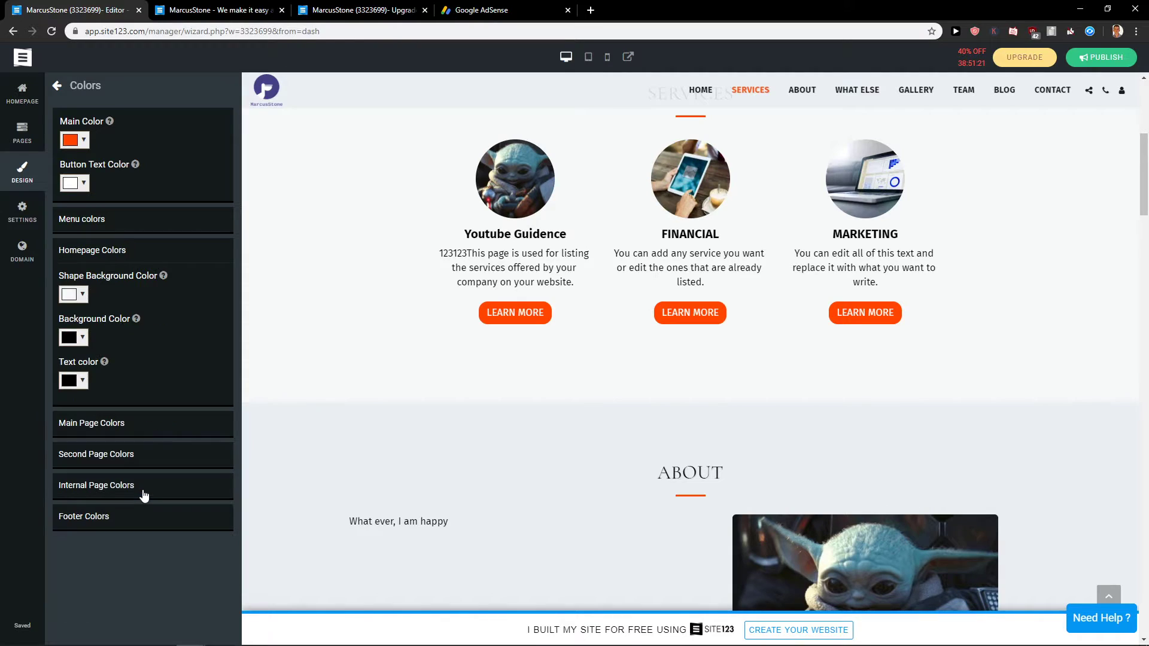
click(59, 87)
Step: In Footer Options, turn on Cookie Consent and Terms of Service and hide the social networks
click(94, 149)
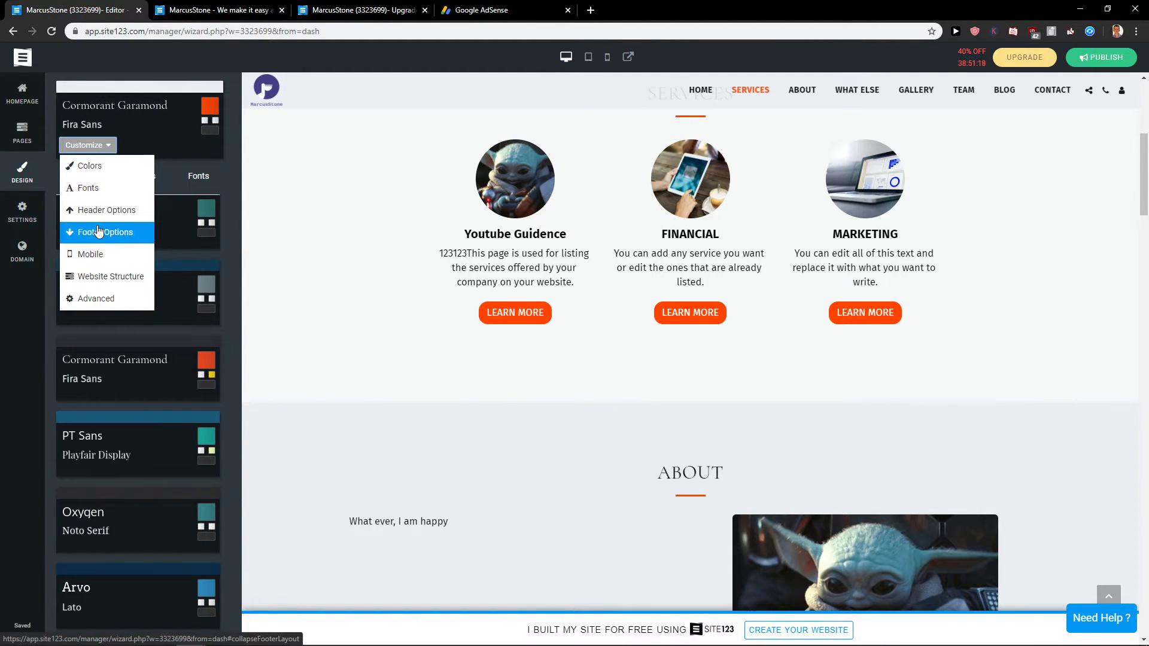
click(103, 232)
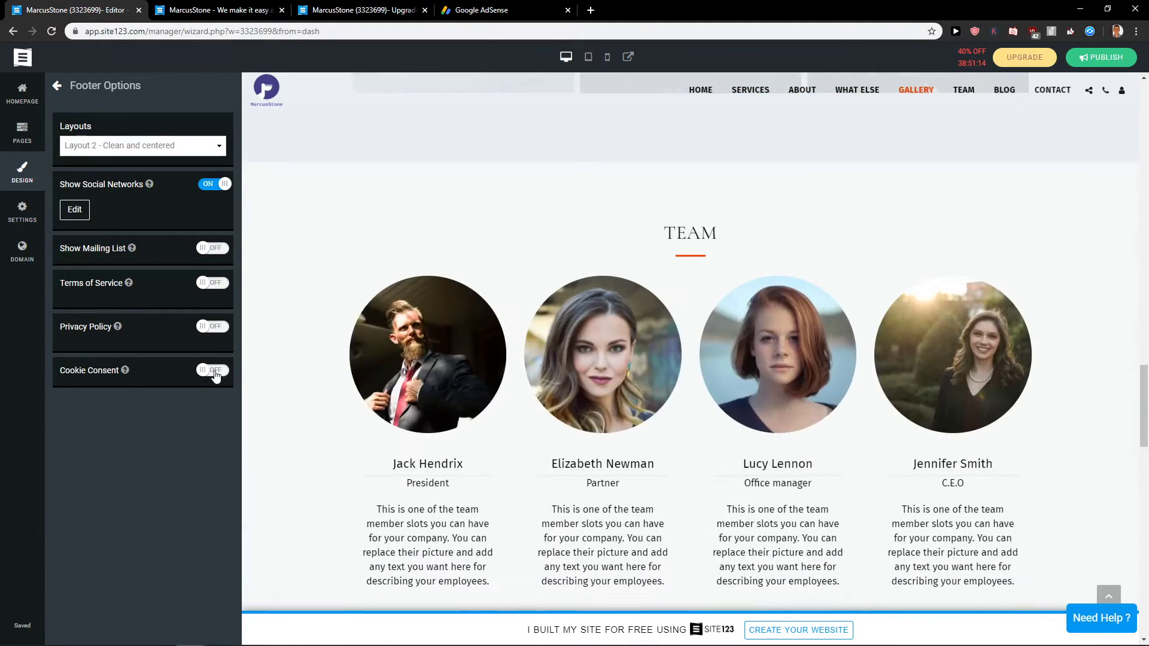
click(213, 370)
click(213, 282)
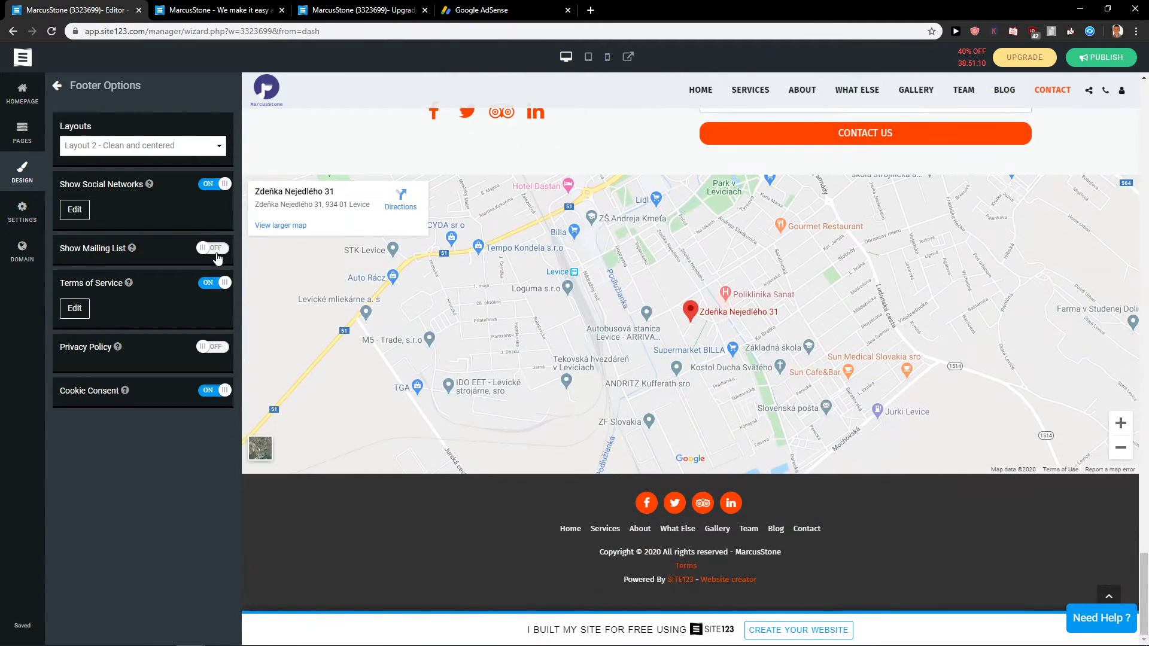
click(223, 189)
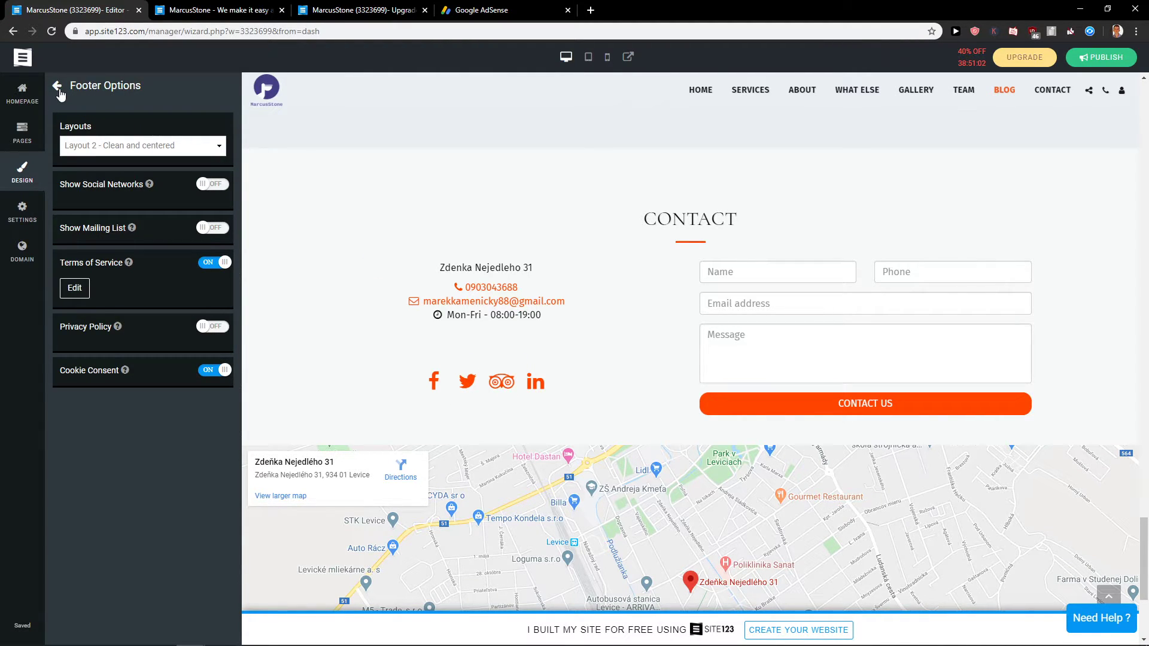
click(58, 87)
Step: From the Pages list, add an E-commerce page from the Sales templates after Contact
scroll(323, 453, up, 8)
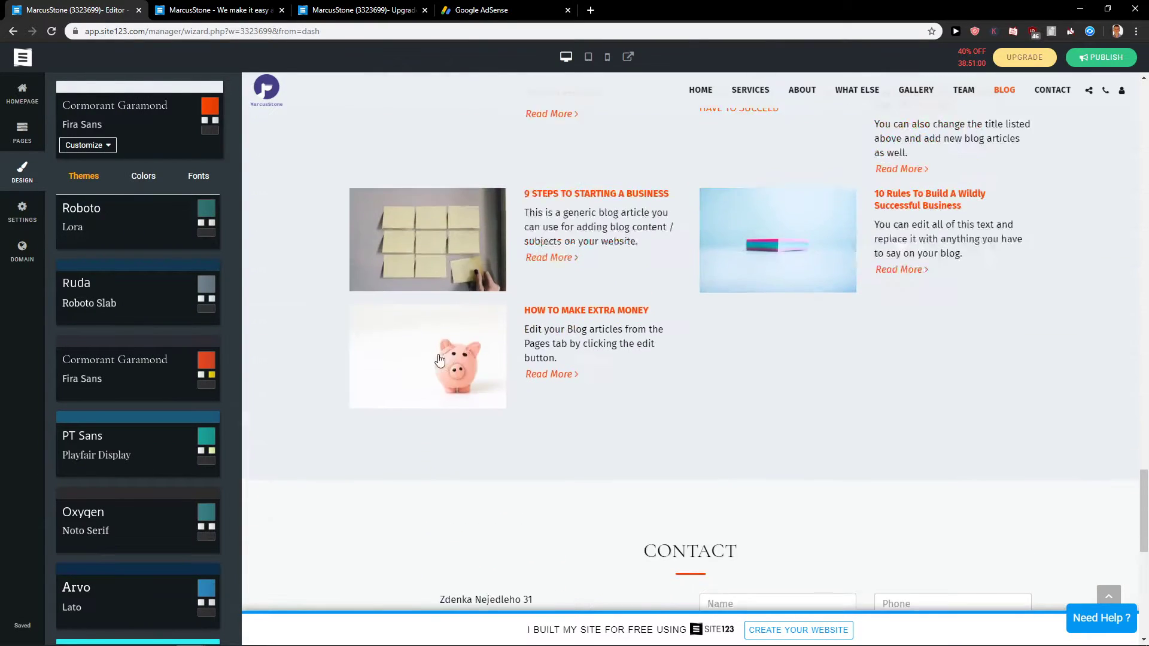
scroll(323, 453, up, 10)
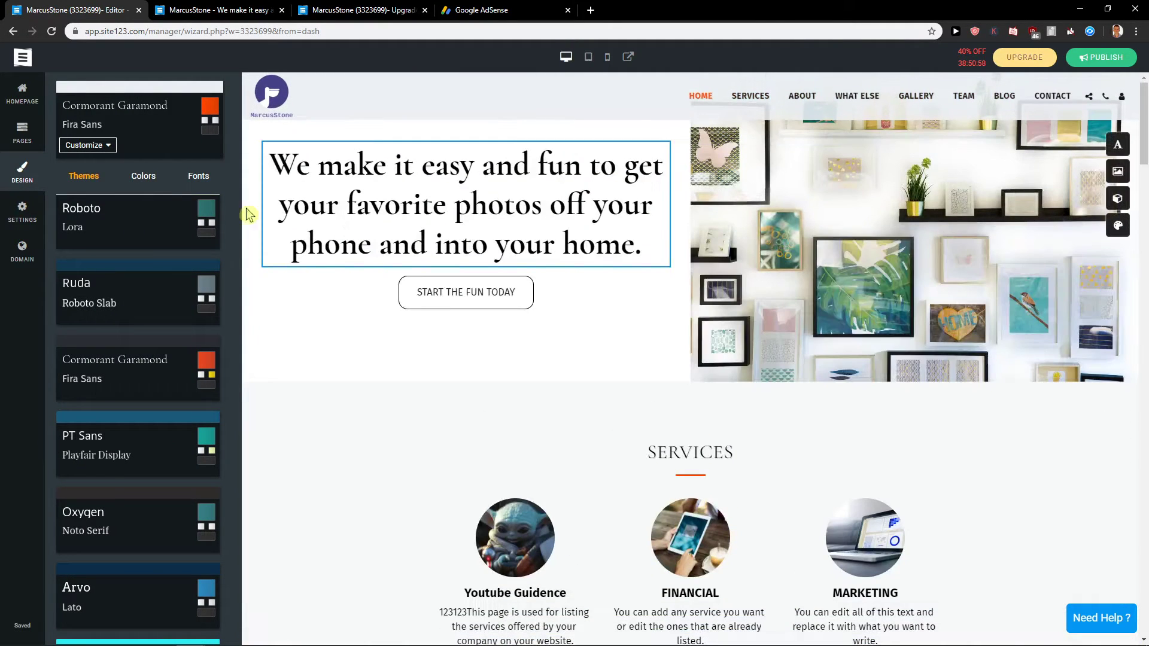
click(22, 137)
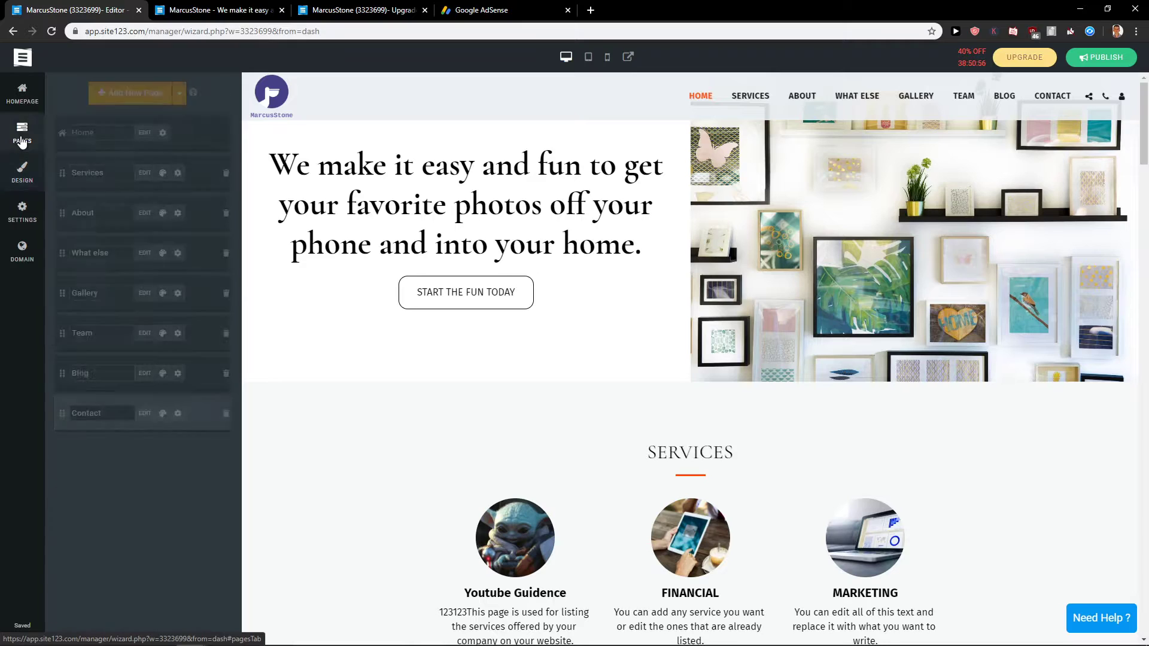
click(146, 94)
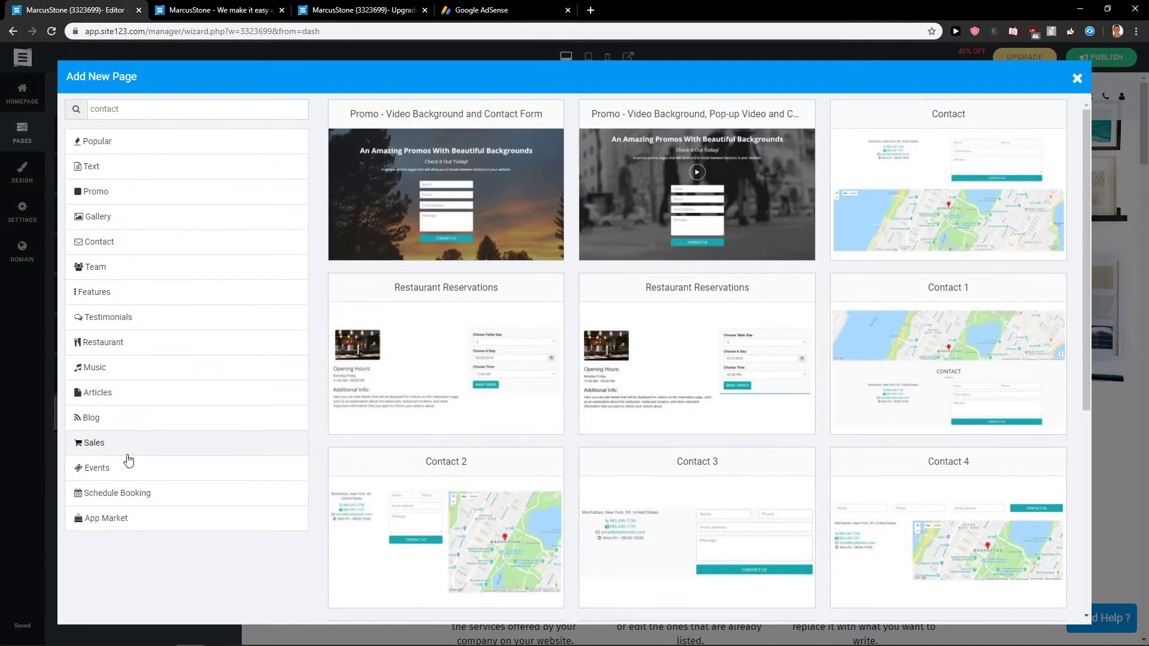
click(123, 477)
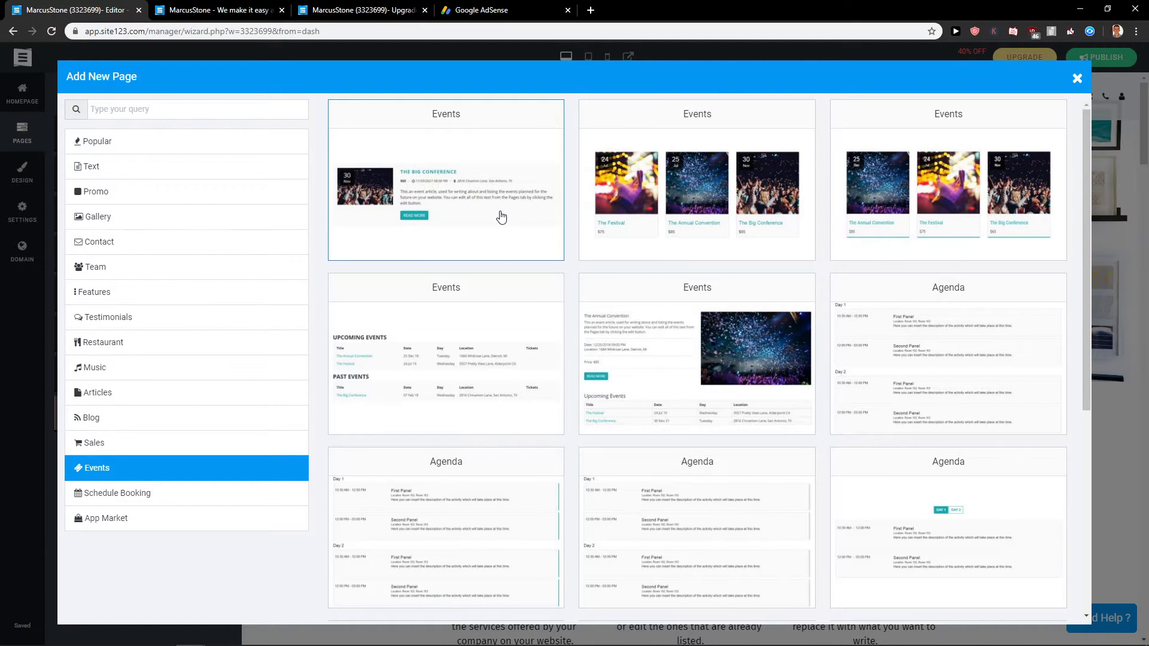
click(192, 441)
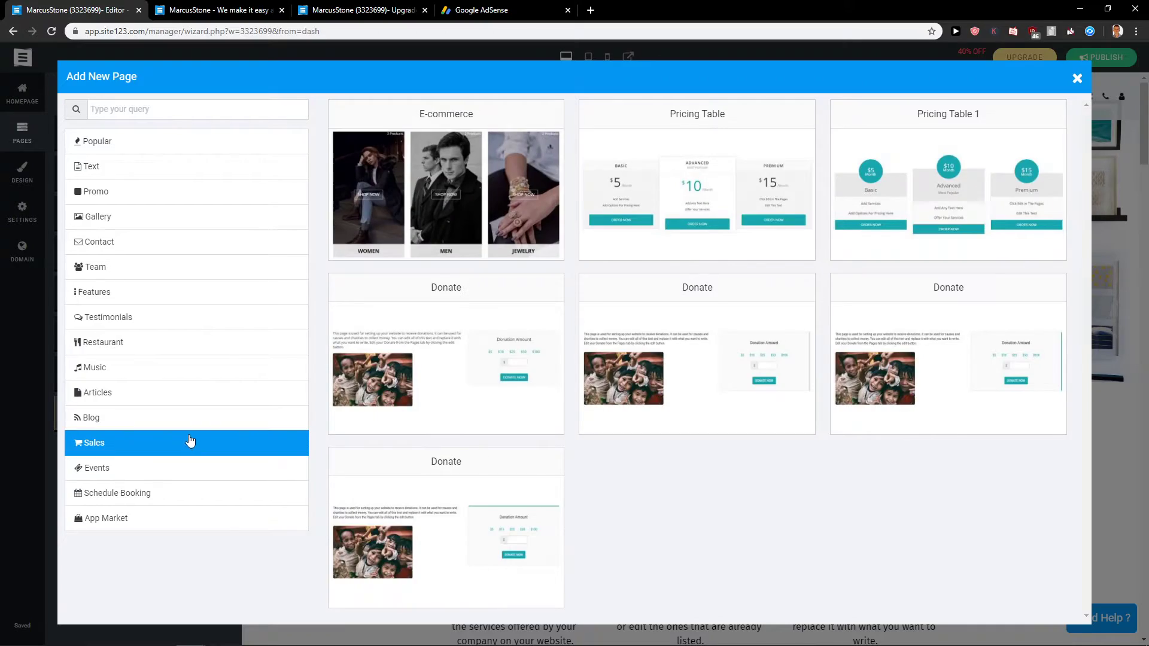
click(508, 181)
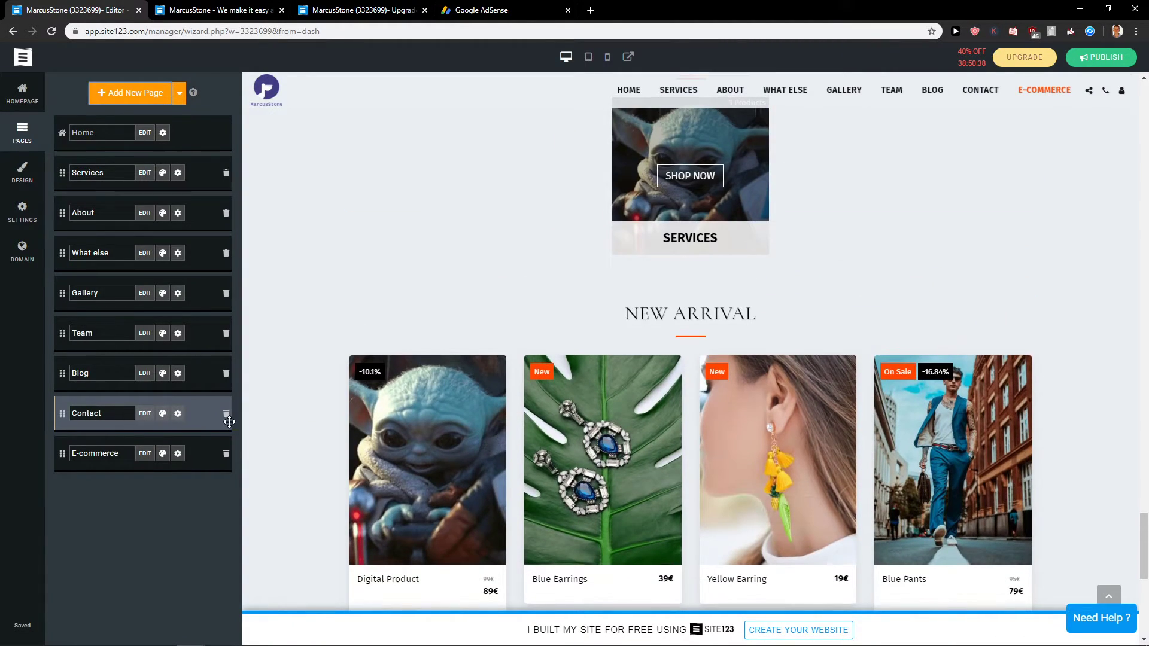
Step: Open the E-commerce store manager and browse All Products, Homepage, Settings and Orders, ending on Catalog
click(145, 414)
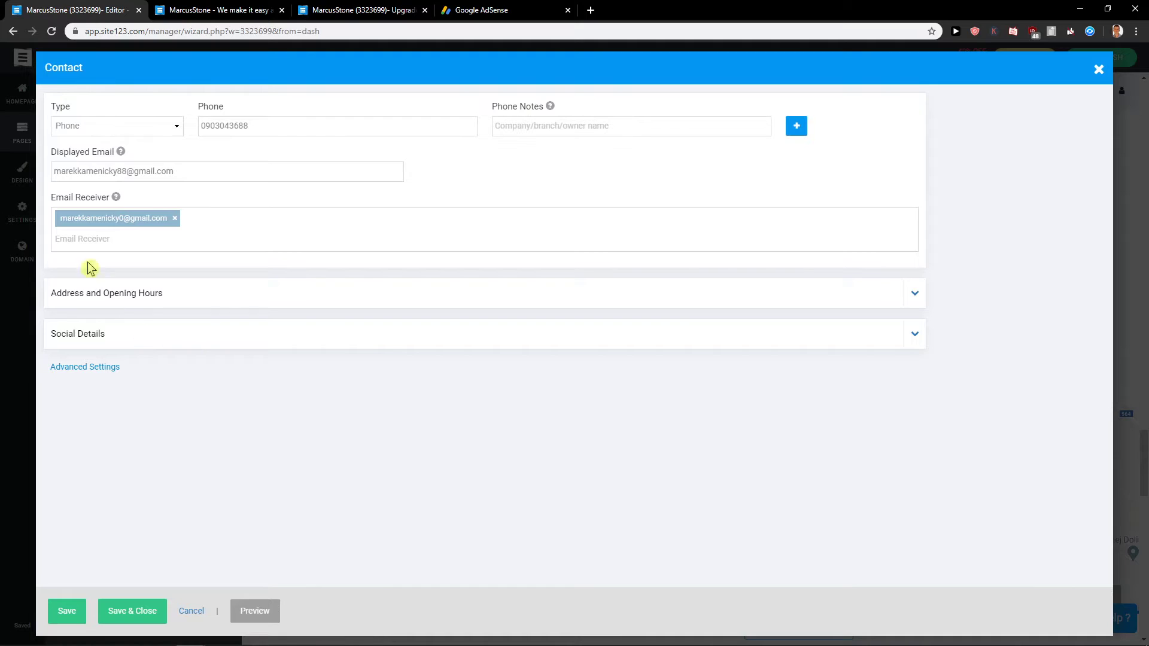
key(Escape)
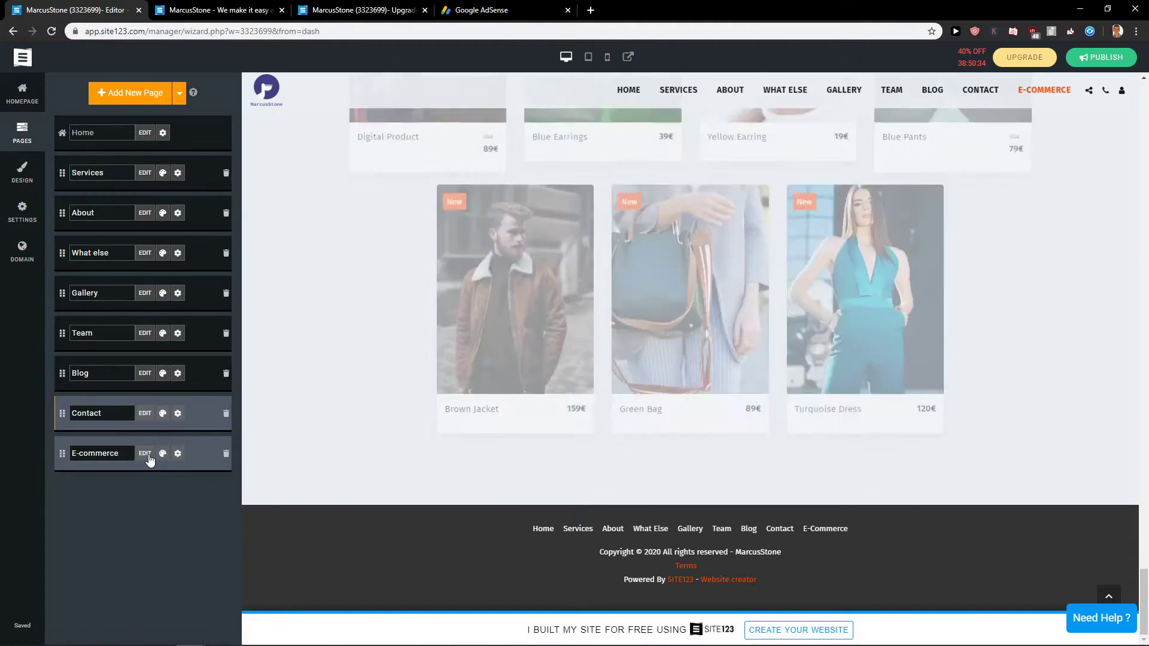
click(145, 454)
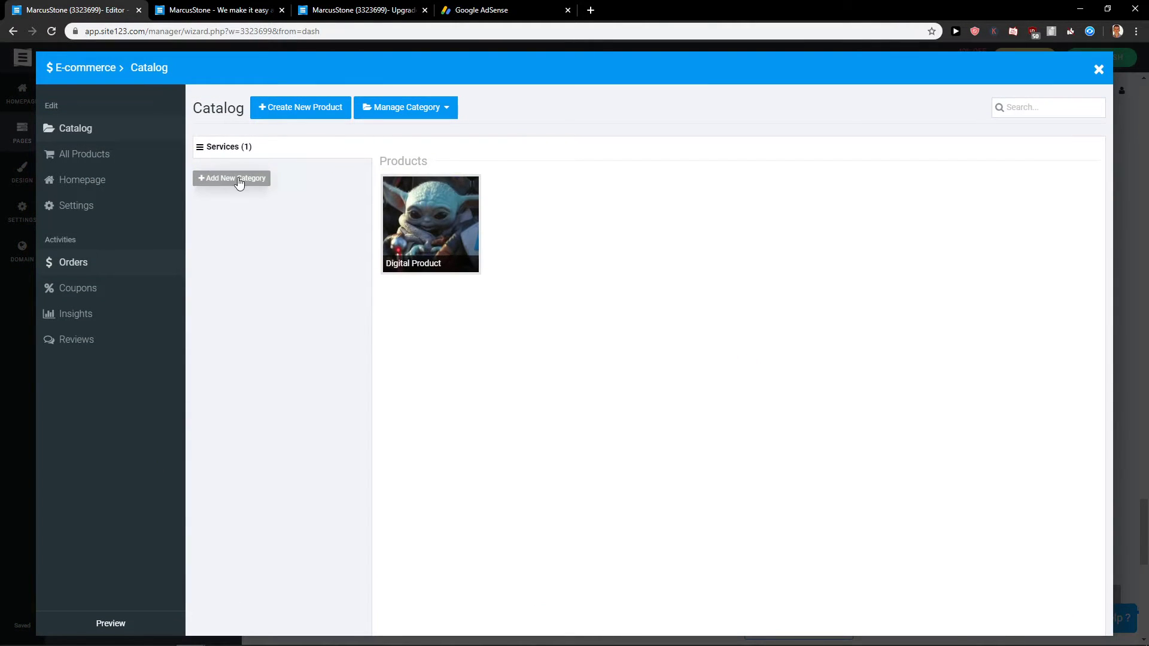
click(107, 155)
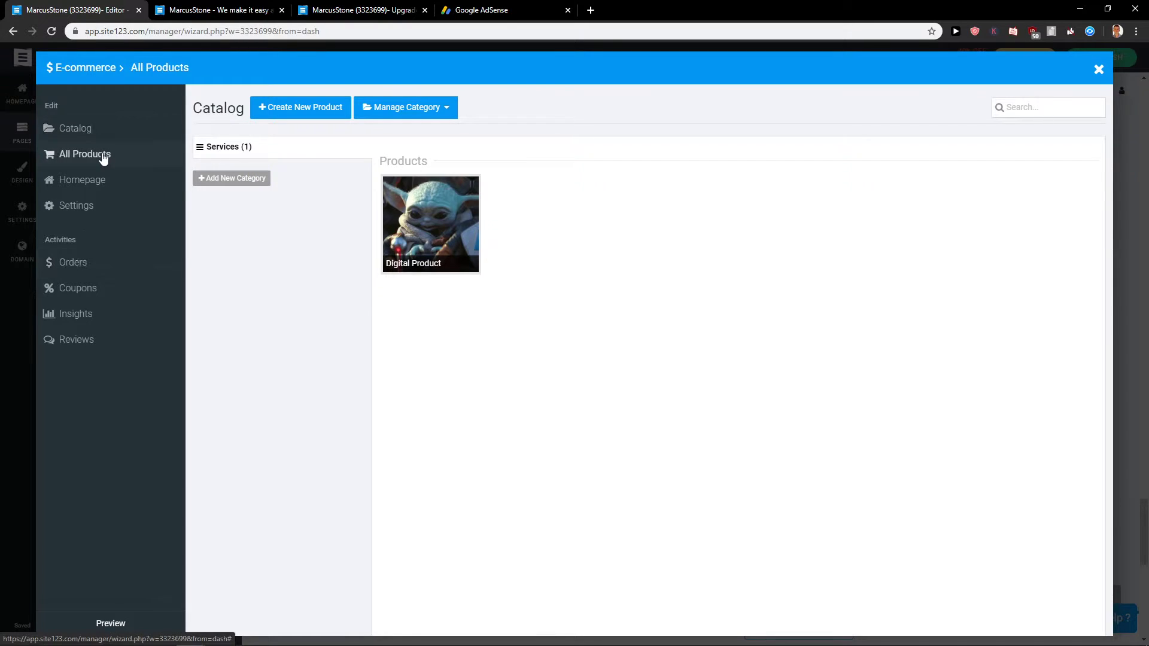
click(119, 192)
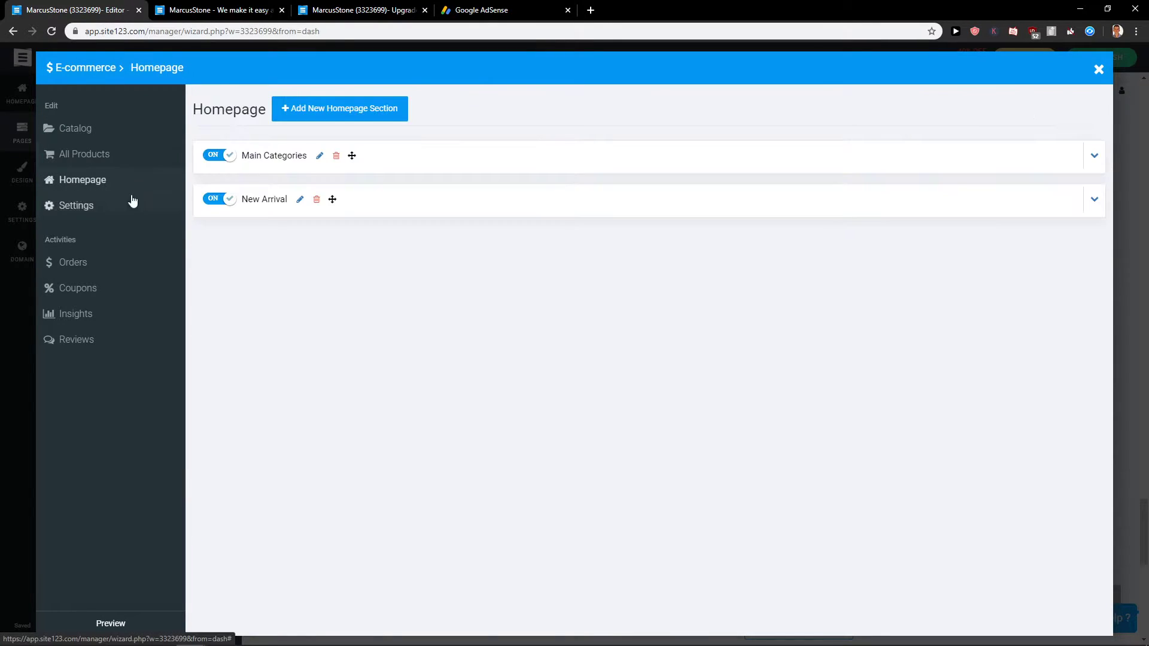
click(90, 209)
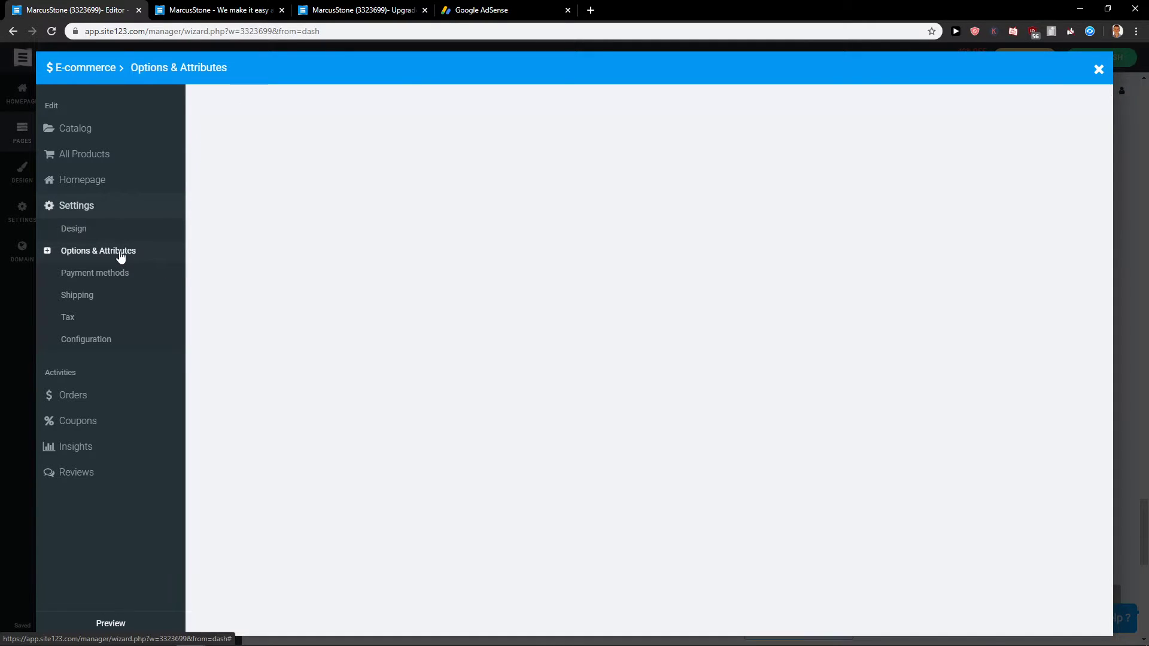
click(82, 402)
click(103, 155)
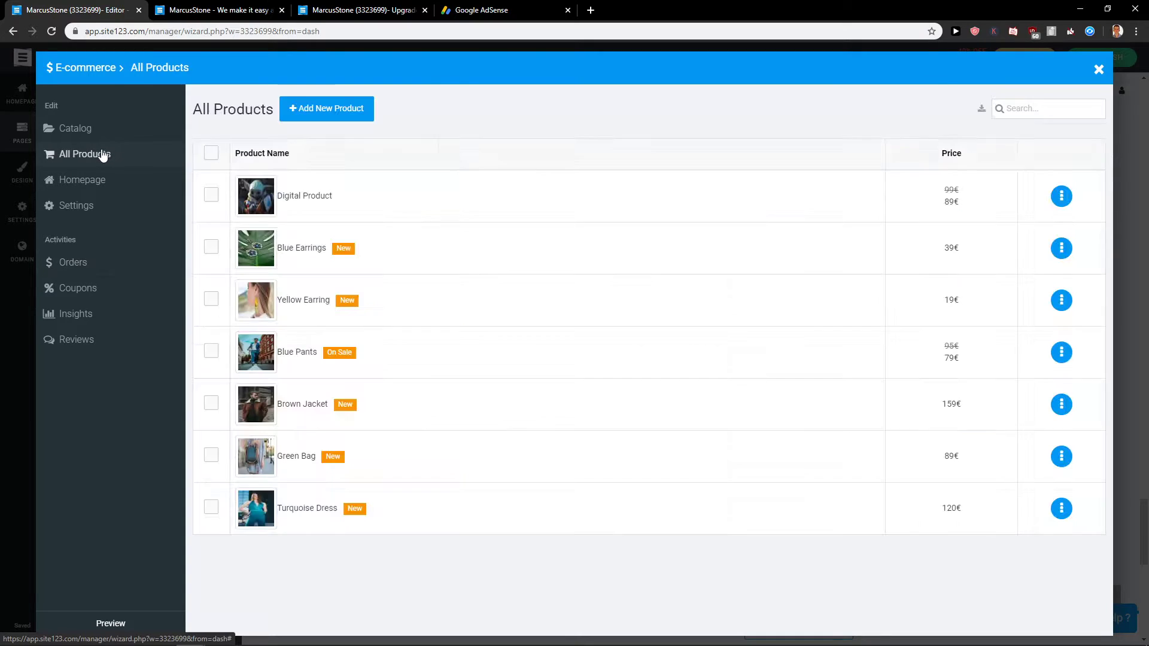
click(99, 139)
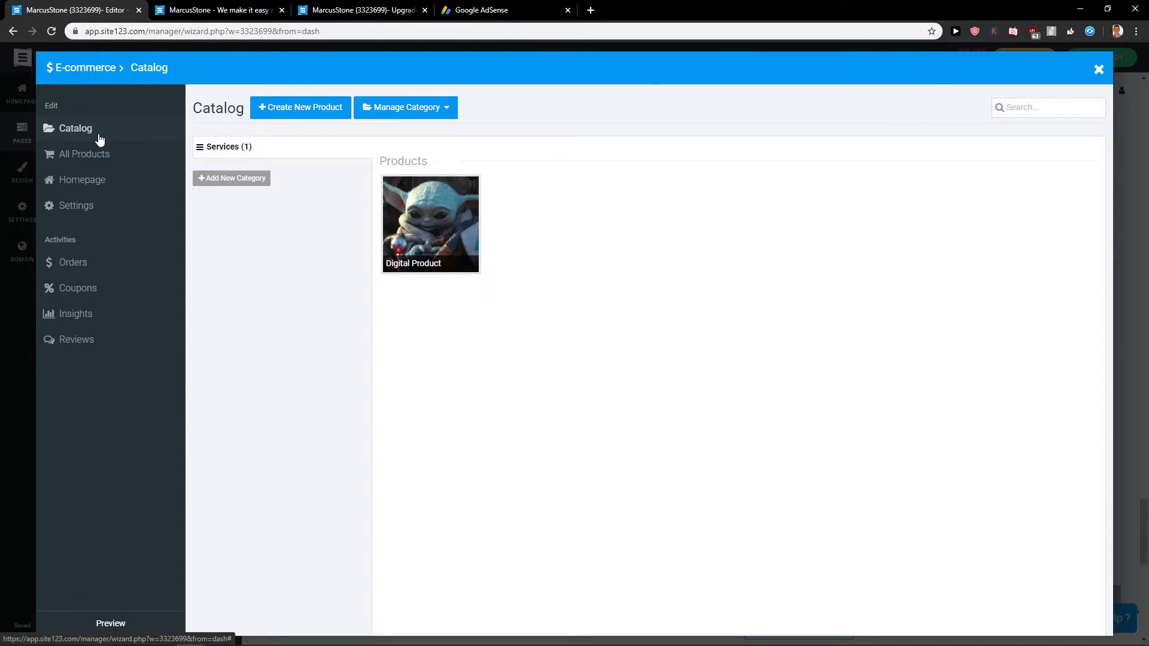
Step: Create a new product named 'Shoes Nike' with the short description 'Shoes'
click(301, 110)
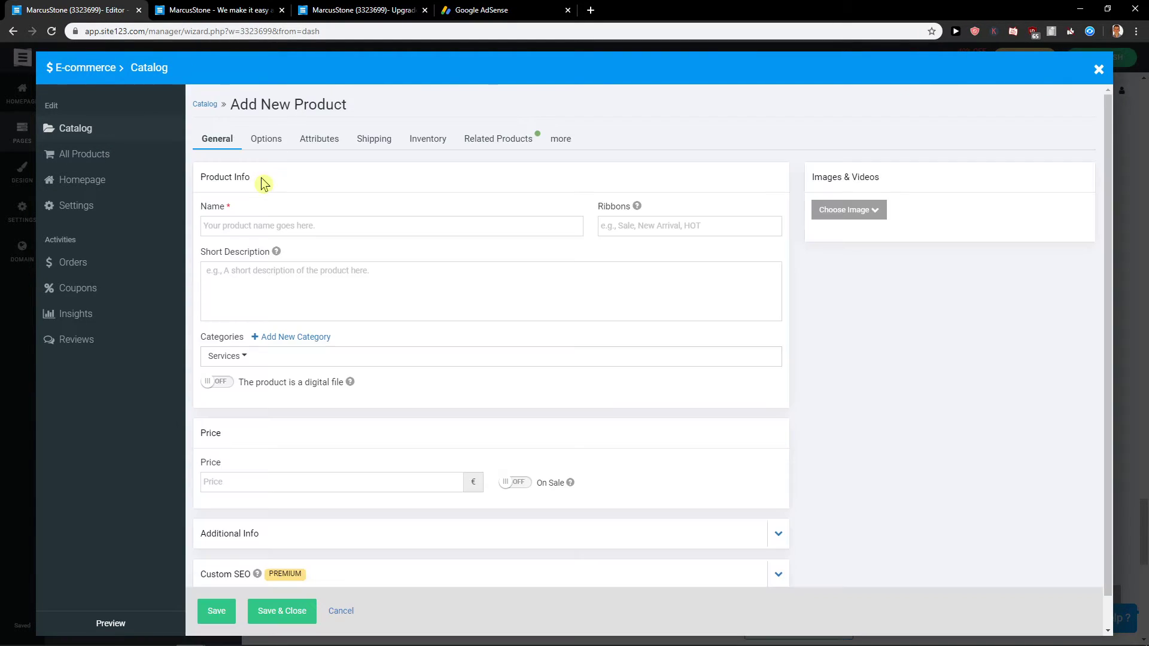
click(233, 219)
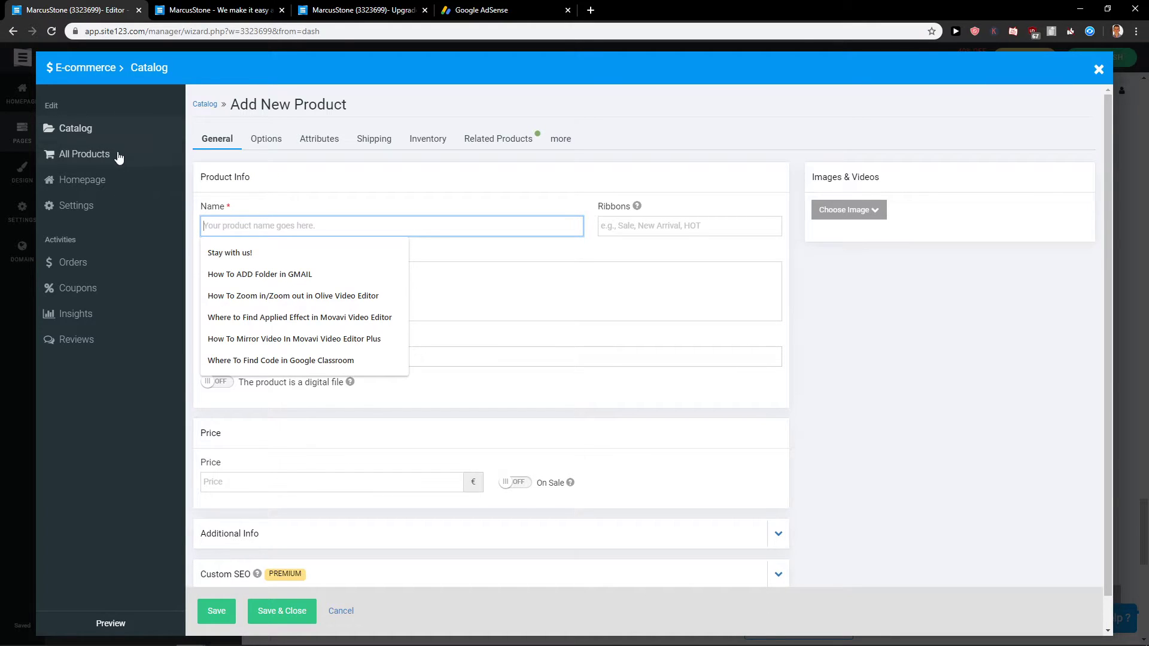
text(Shoes)
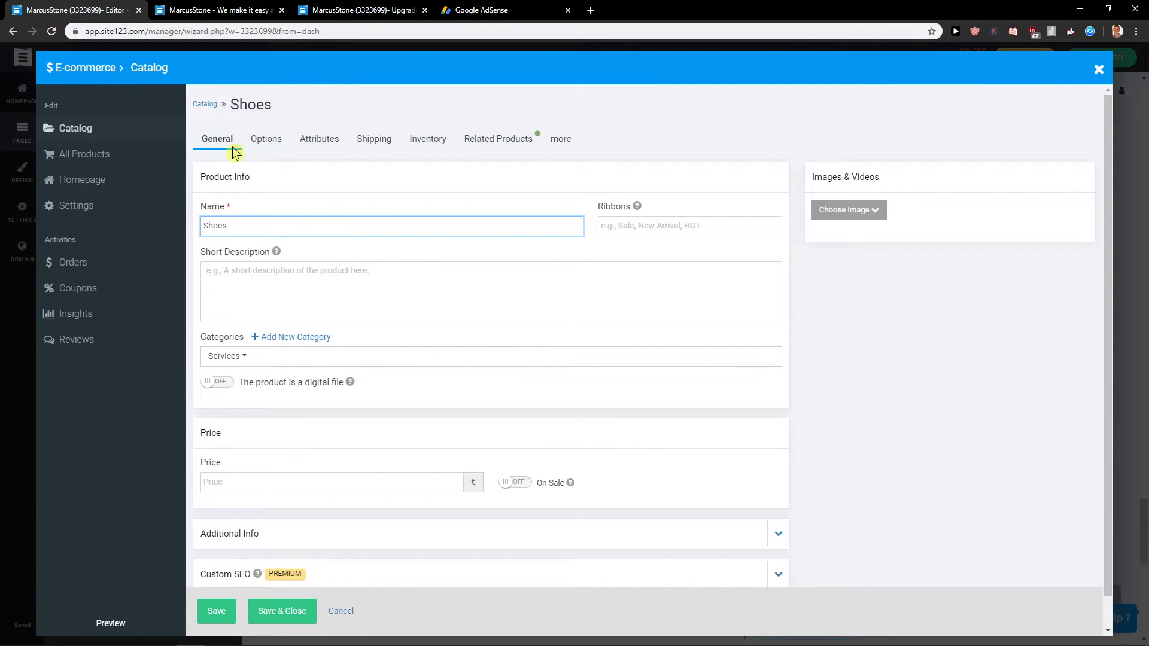
click(231, 273)
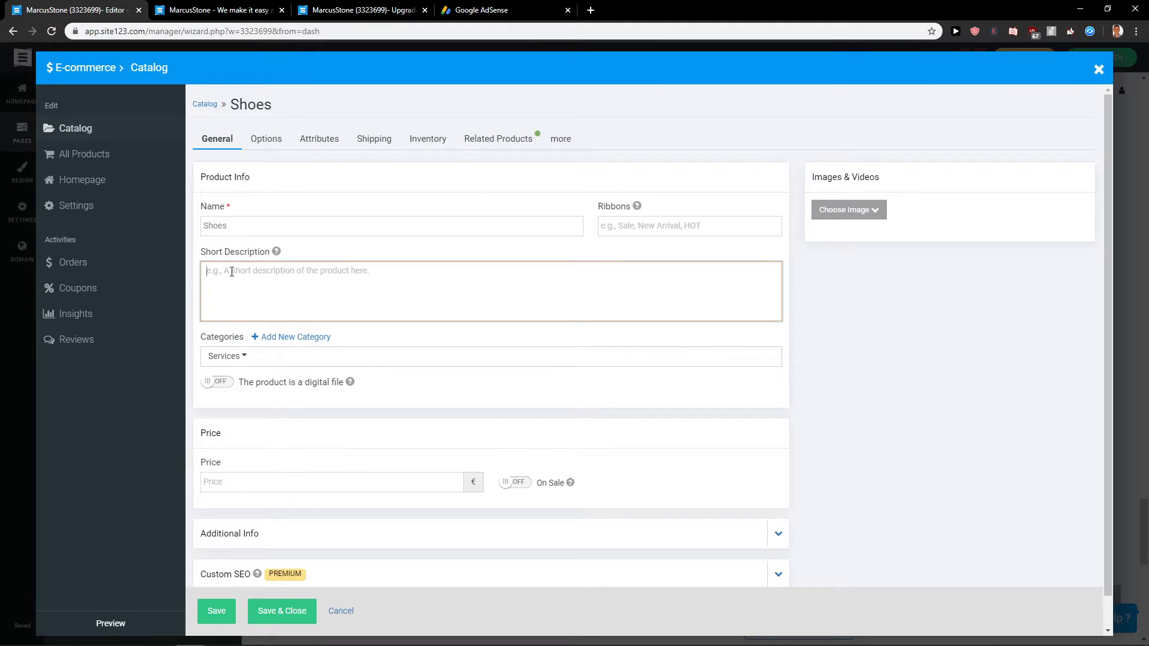
text(Shoes)
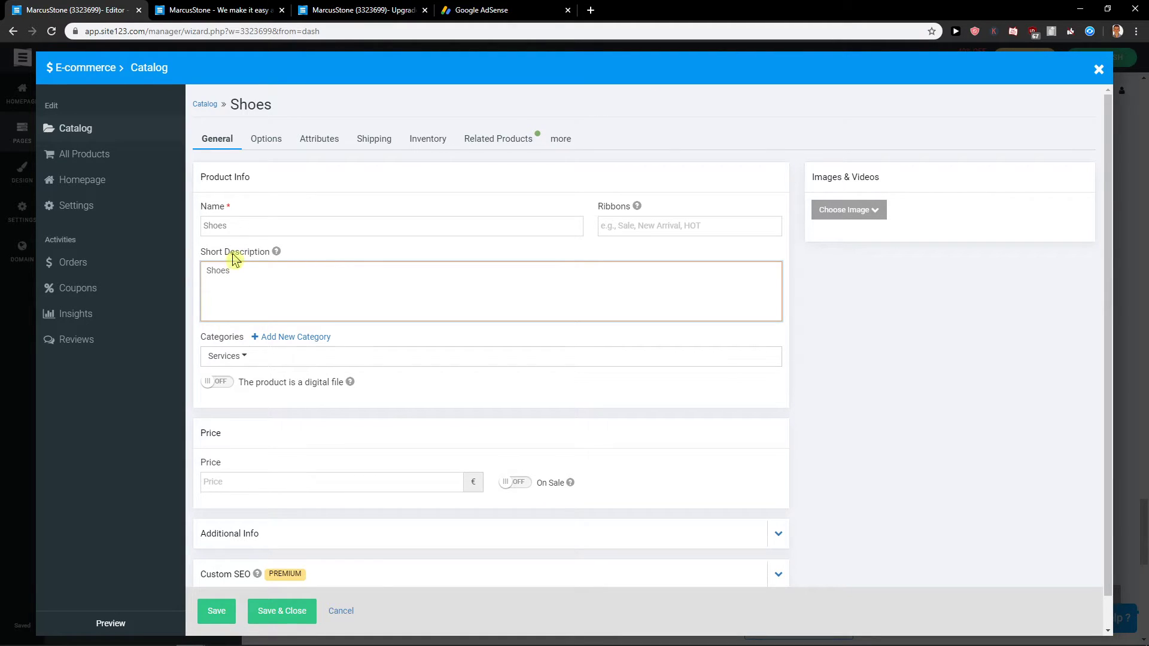
click(245, 232)
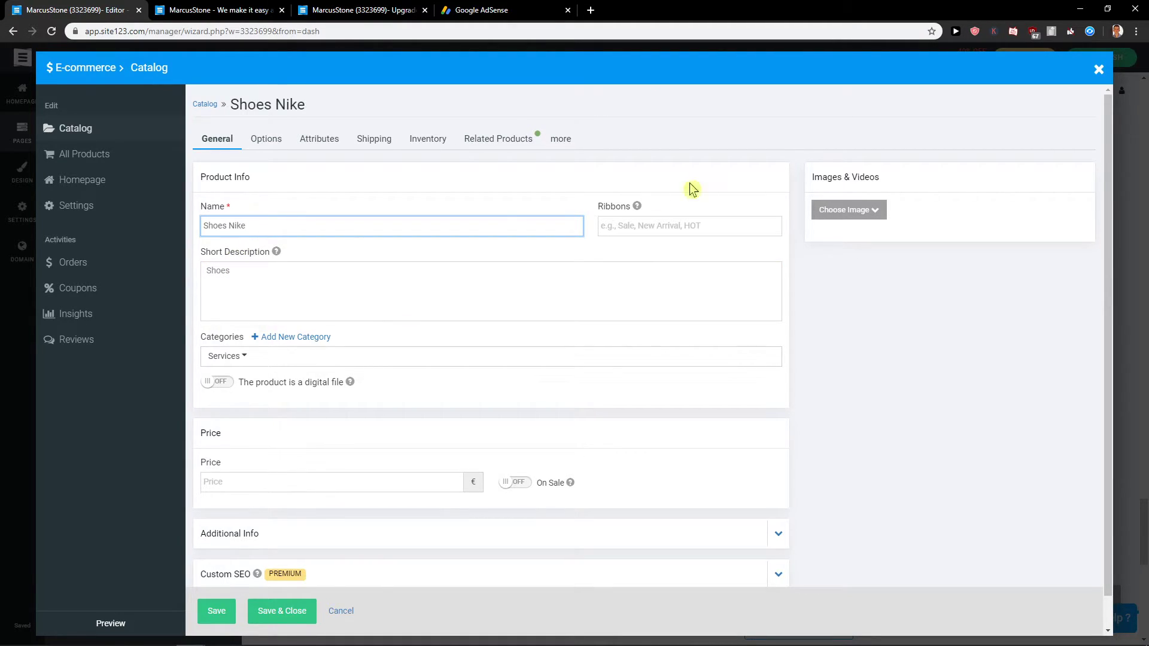
Step: Upload the shoe picture from the computer as the product image
click(848, 209)
click(843, 231)
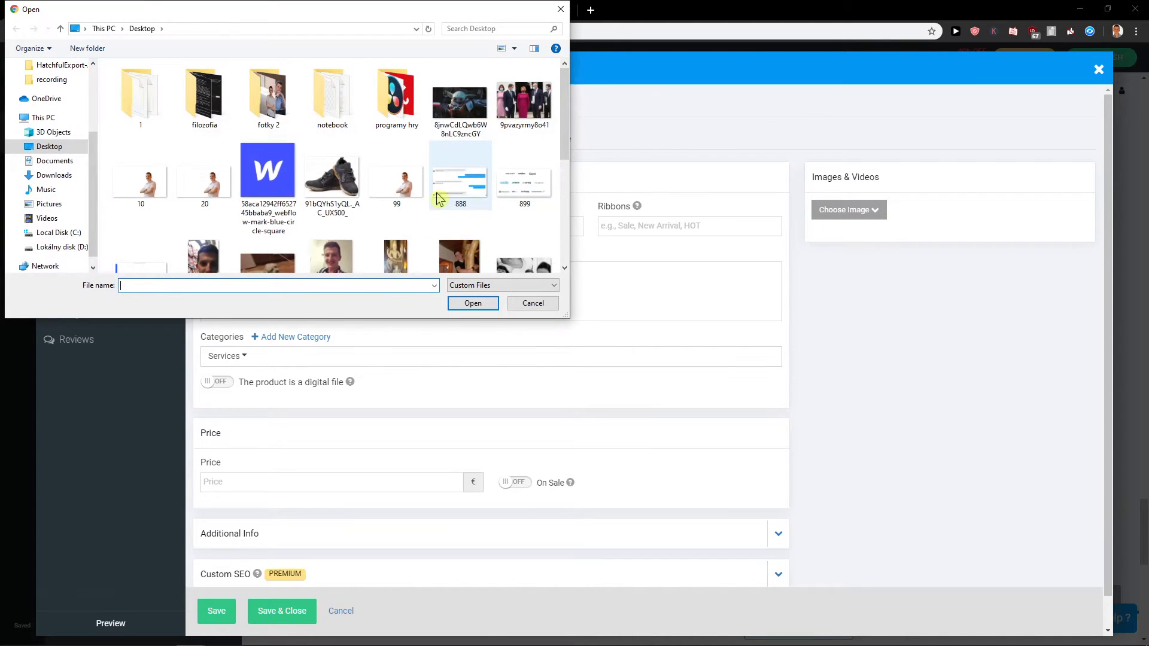
click(332, 179)
scroll(335, 168, down, 1)
double_click(332, 114)
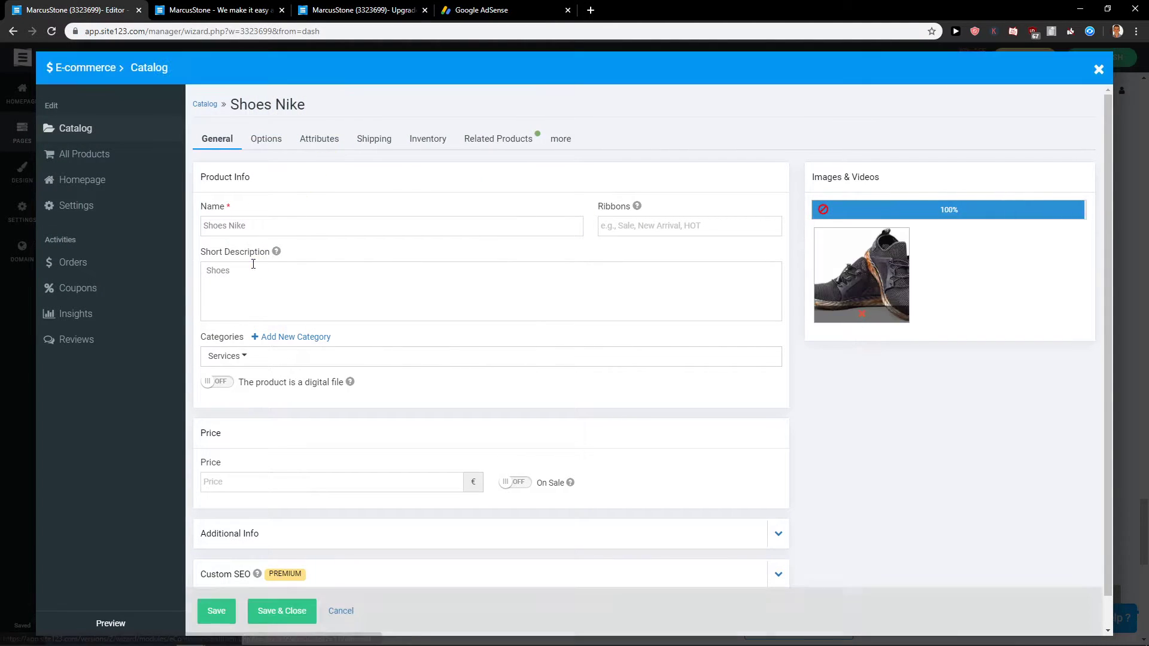
Step: Add a new 'Shoes' category to the product and tag it with the New ribbon
click(277, 339)
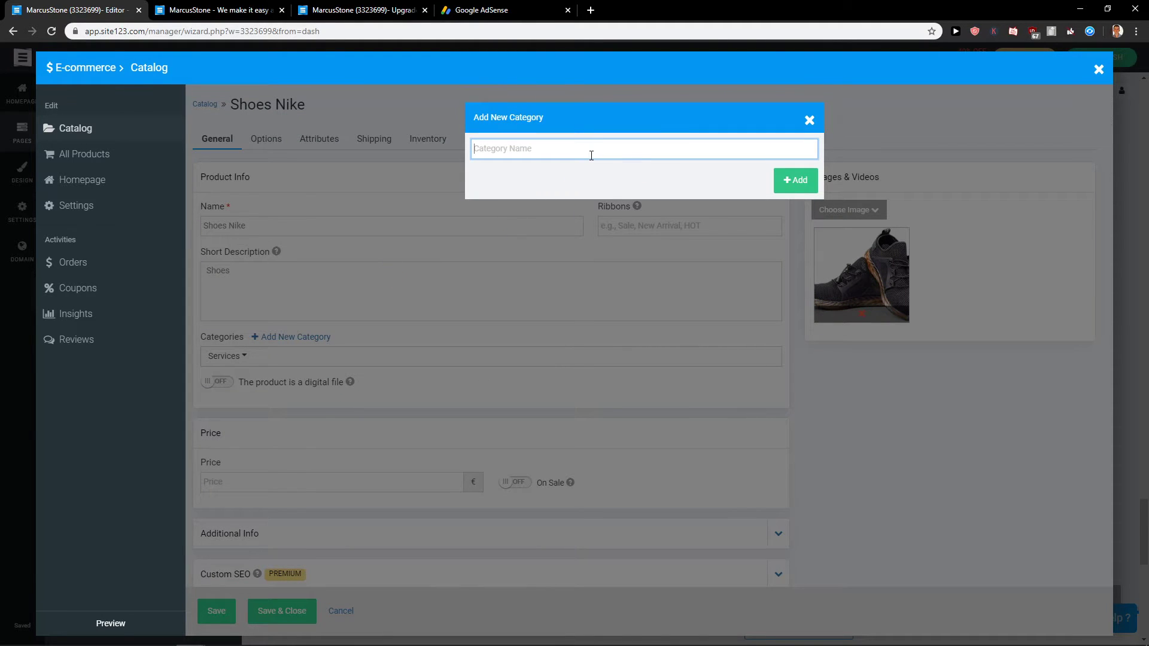
text(Shoes)
click(790, 182)
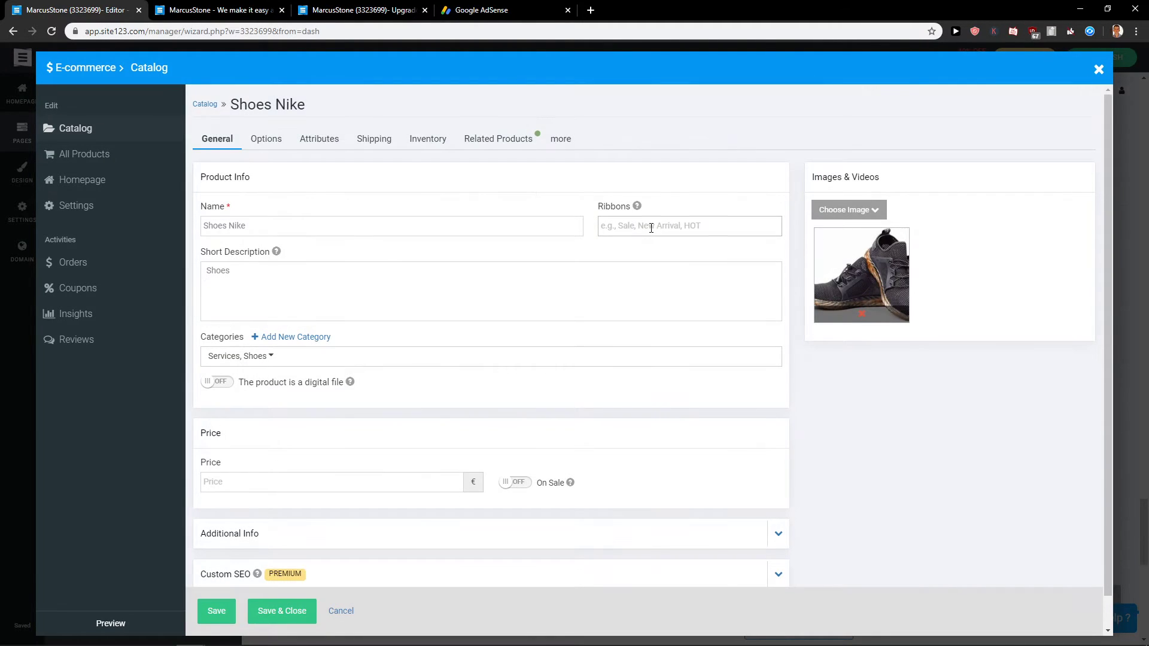
click(651, 228)
click(632, 250)
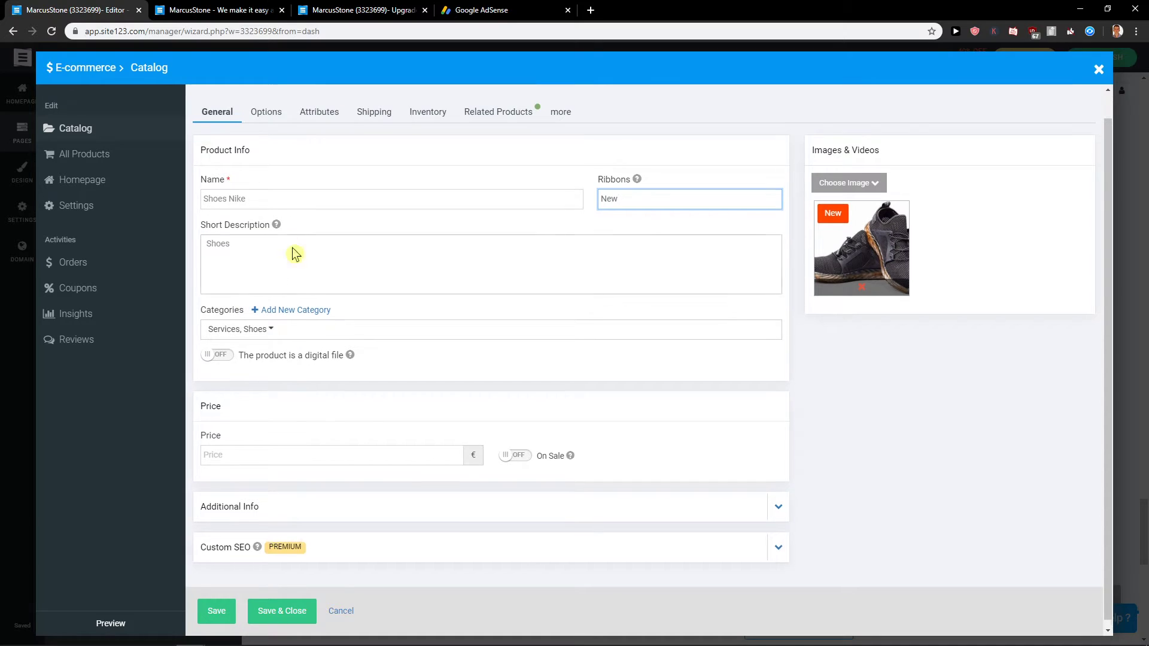
drag(266, 197, 252, 152)
click(267, 141)
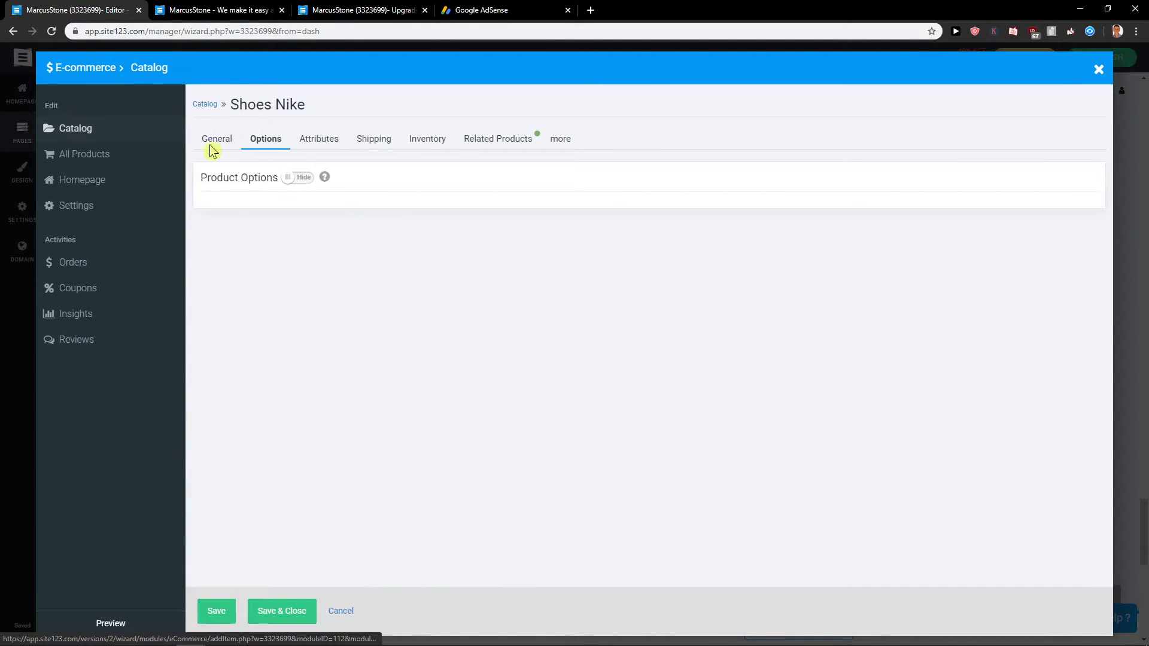
Step: Turn on product options and add Color and Size options to Shoes Nike
click(290, 179)
click(250, 226)
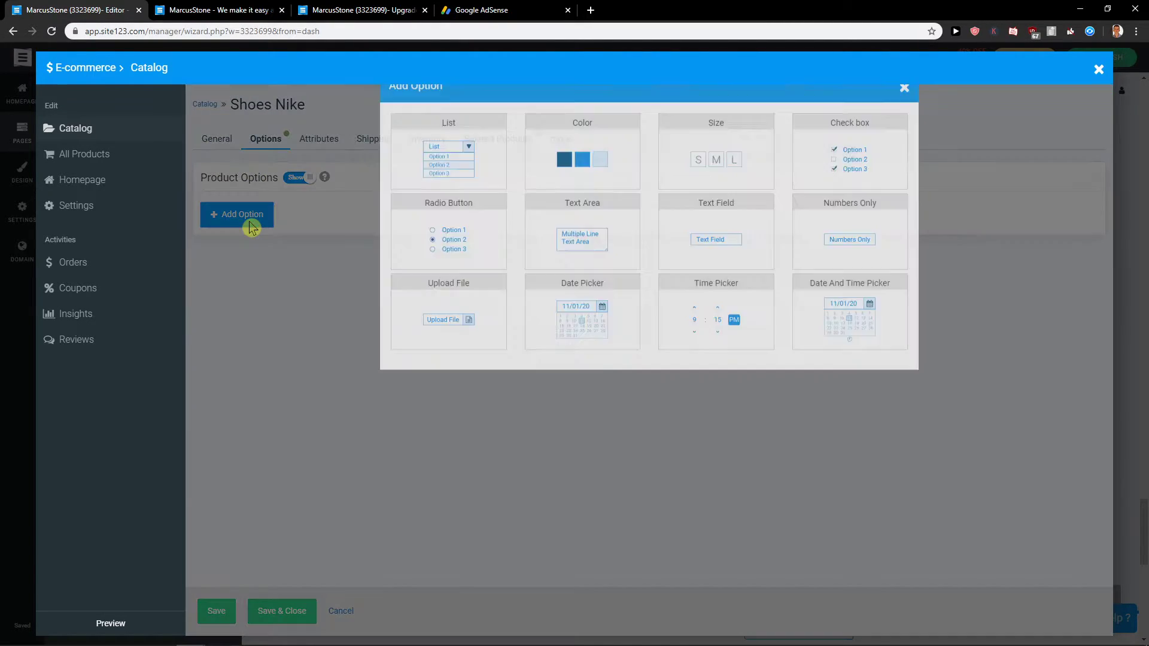
click(599, 223)
click(265, 266)
click(685, 193)
click(442, 269)
click(459, 323)
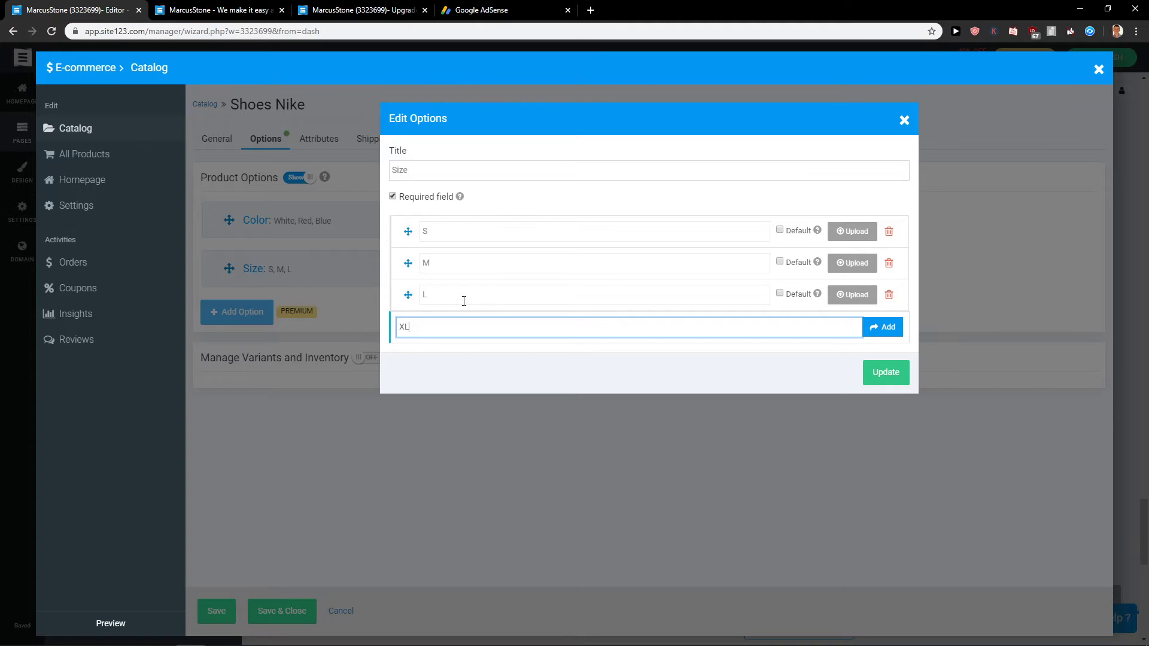
Step: Switch Product Attributes to show, review shipping, inventory and related settings, then save
click(885, 373)
click(317, 146)
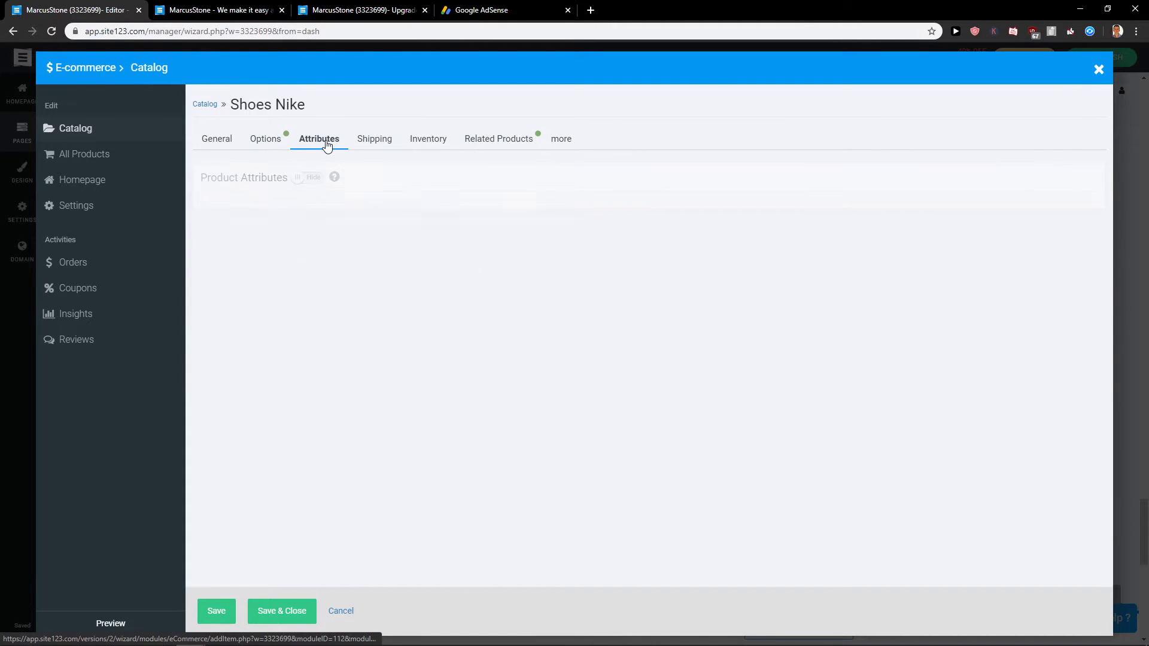
click(301, 178)
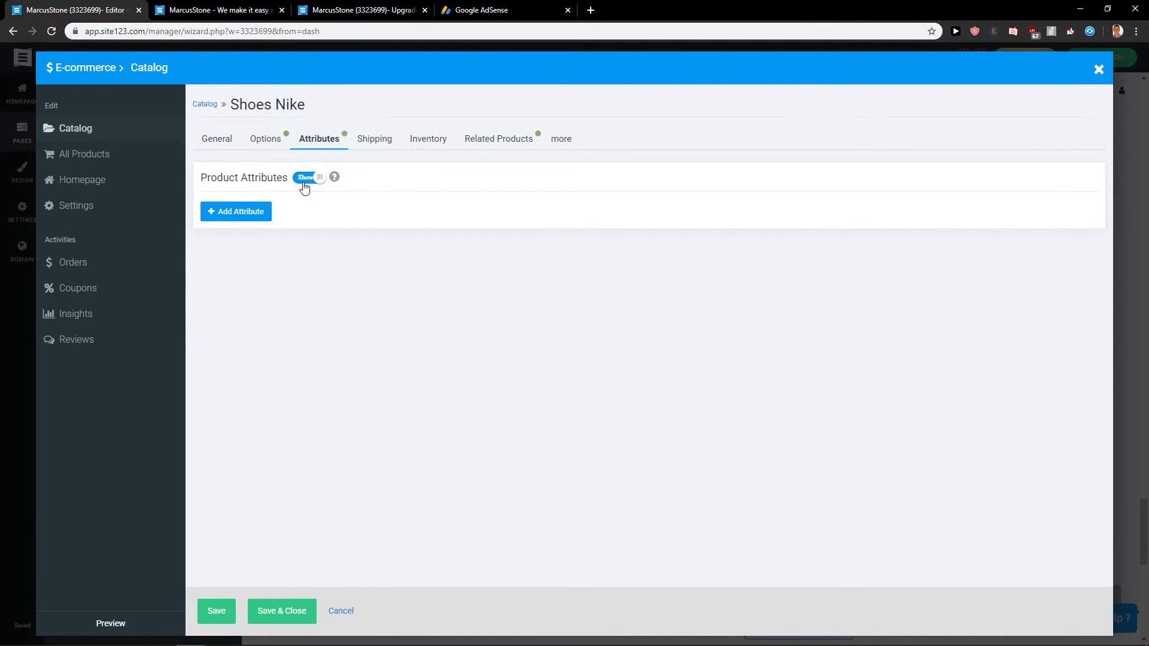
click(379, 146)
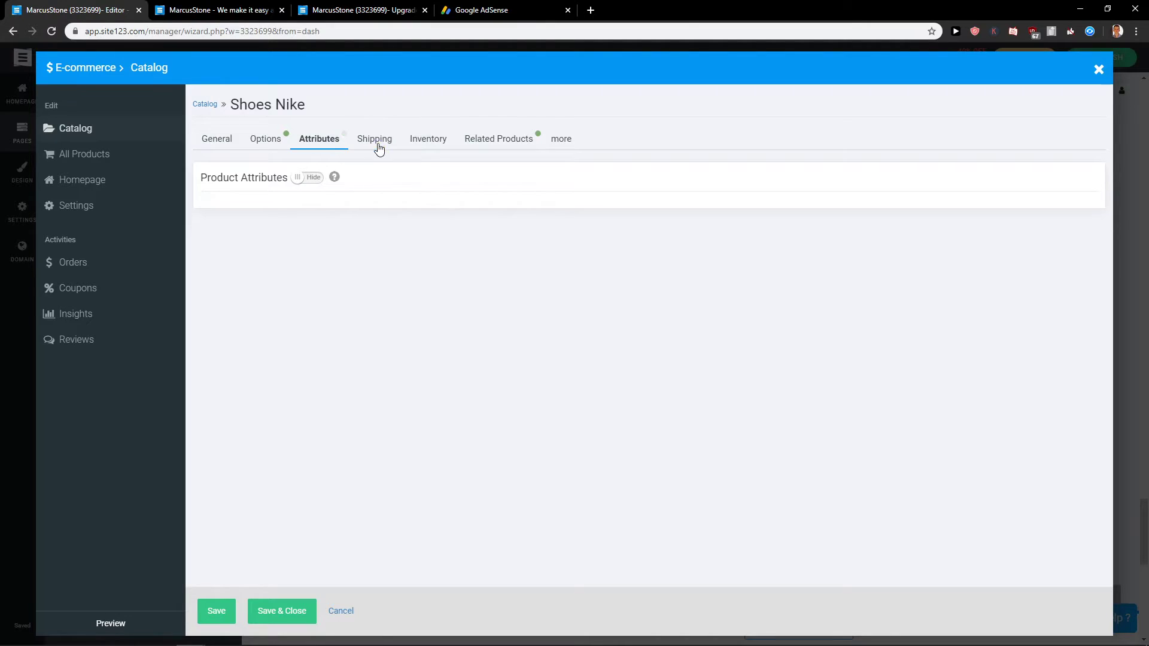
click(435, 142)
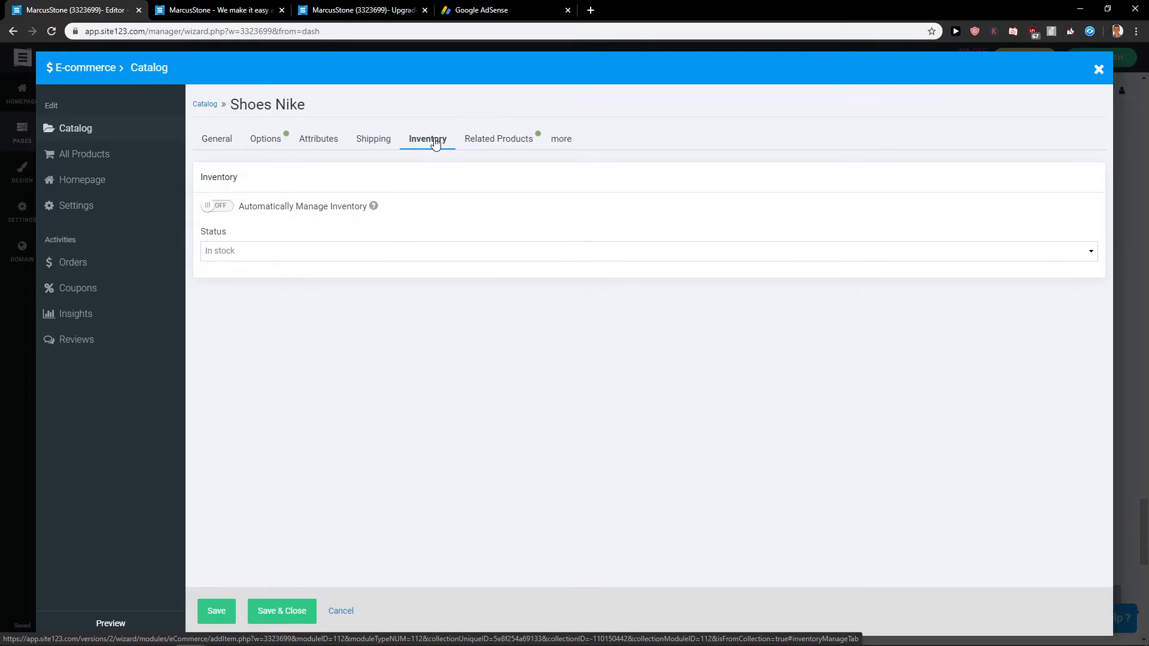
click(508, 143)
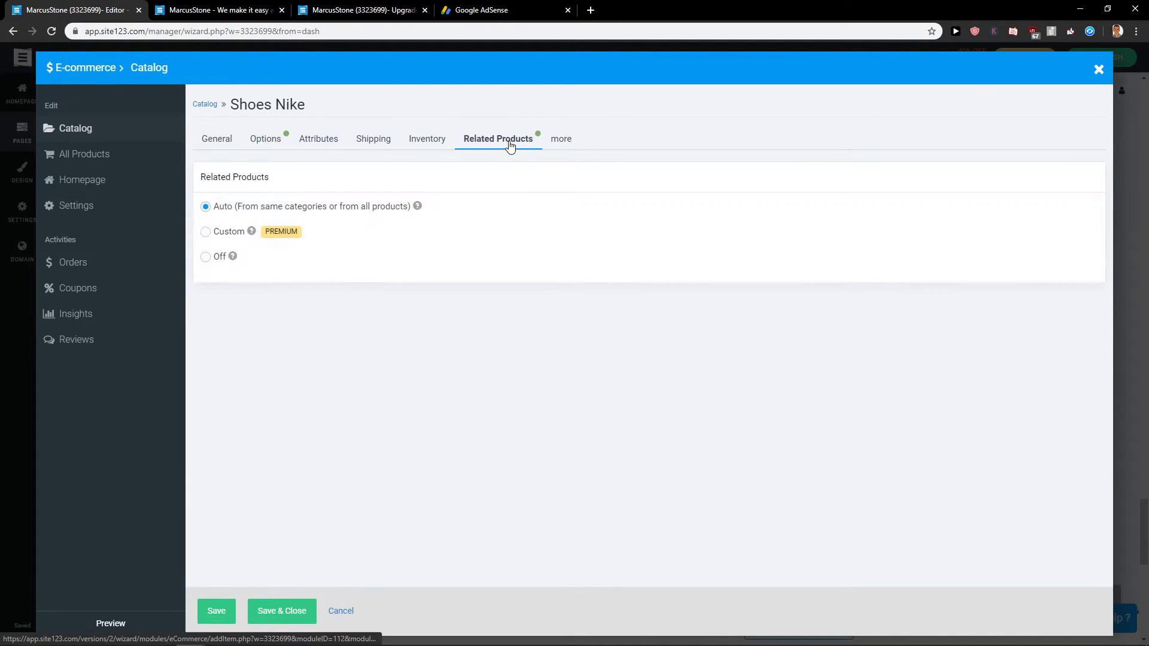
click(544, 141)
click(404, 222)
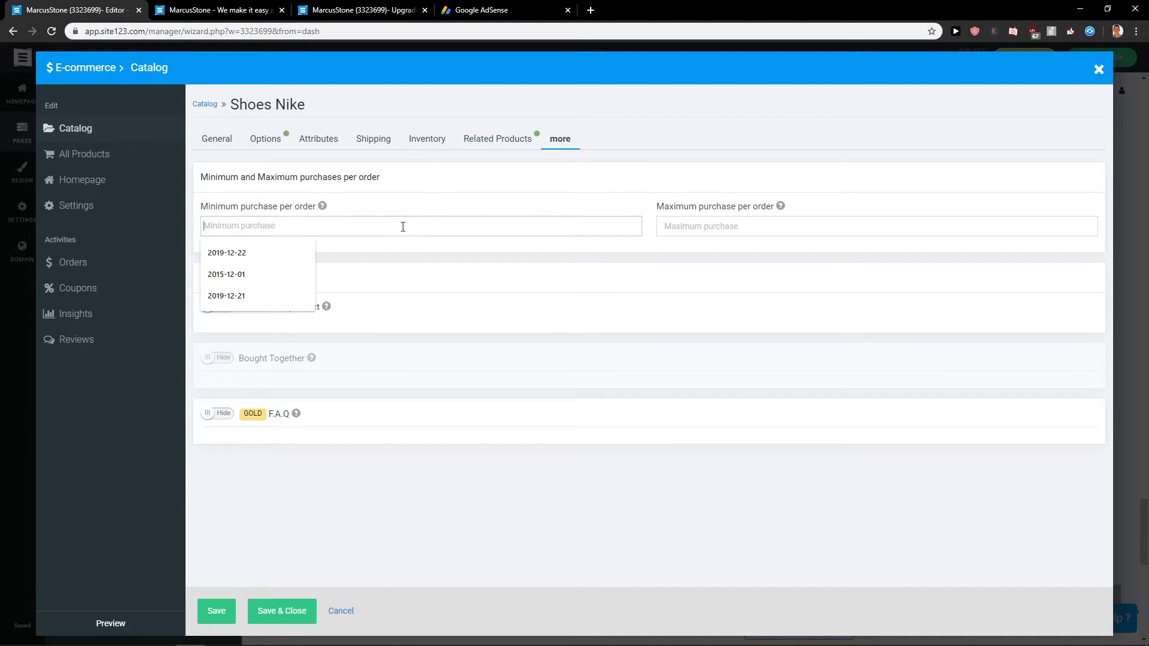
click(337, 246)
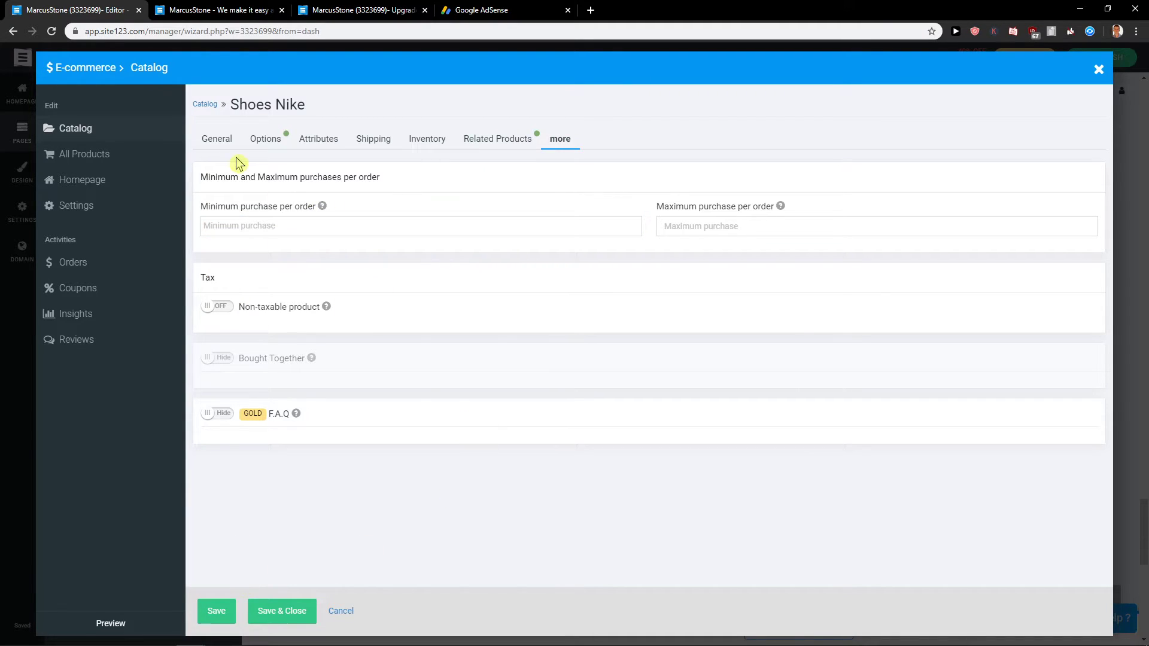
click(215, 611)
Step: Add Brown Jacket and Blue Pants to the Shoes category from the catalog
click(75, 129)
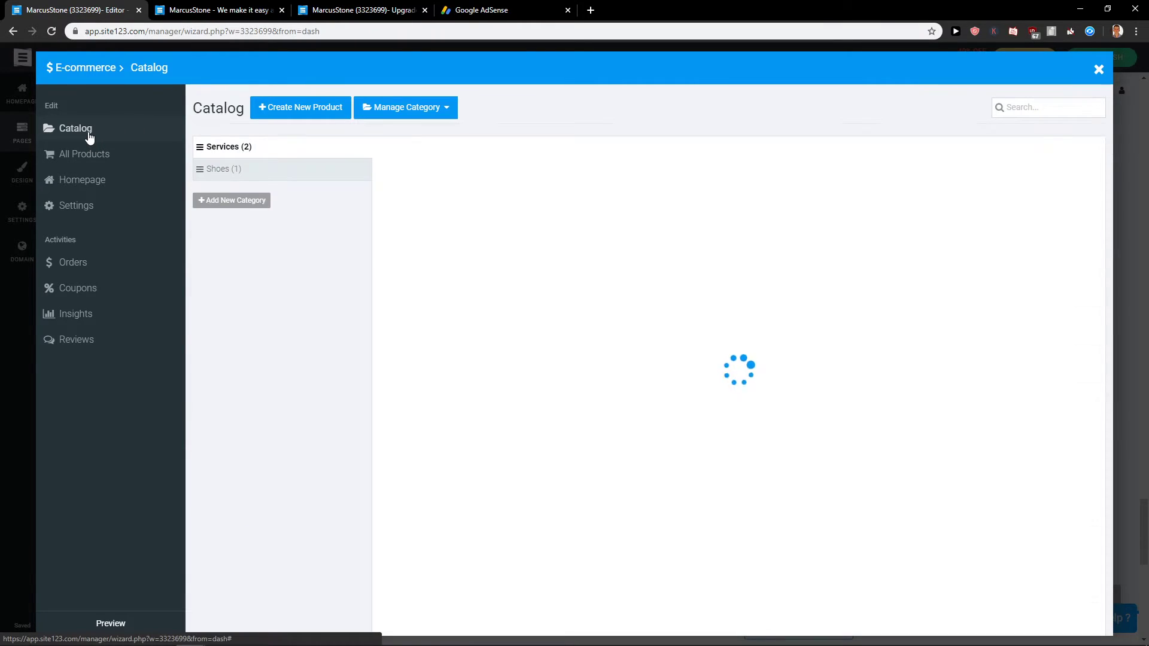
click(261, 175)
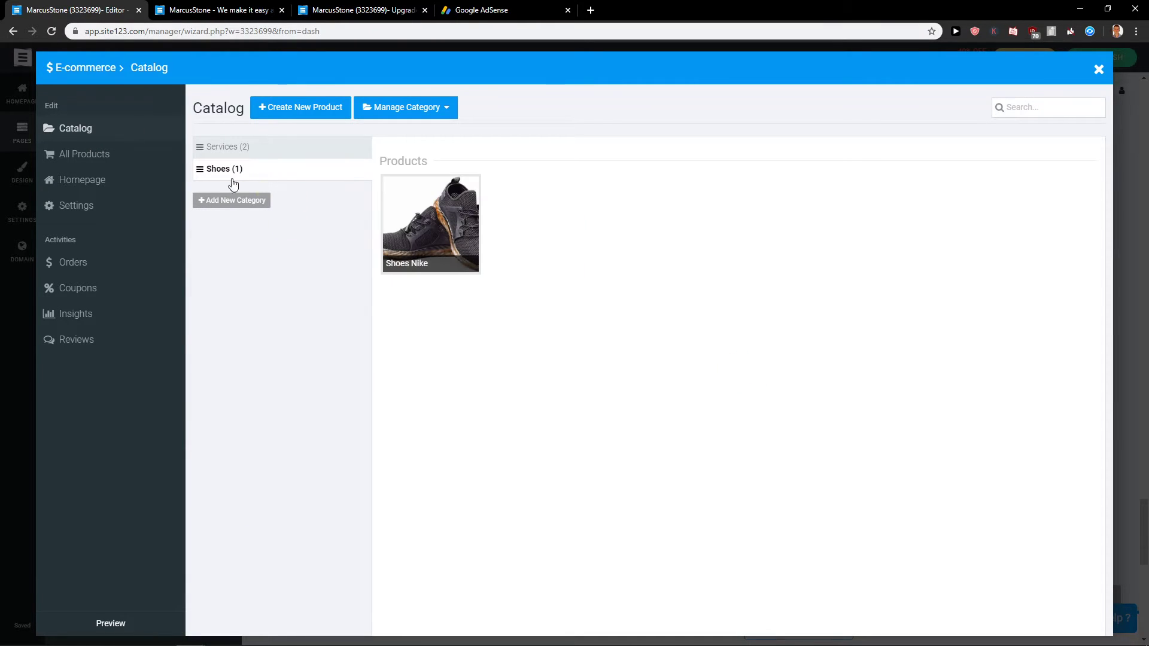
click(419, 106)
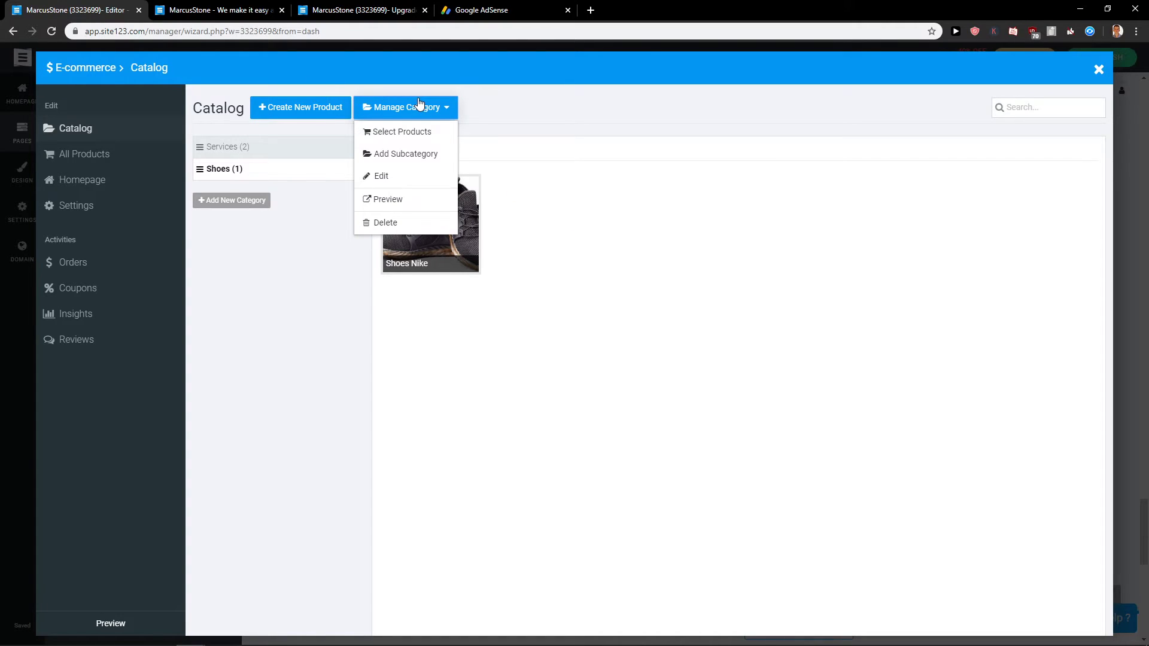
click(441, 134)
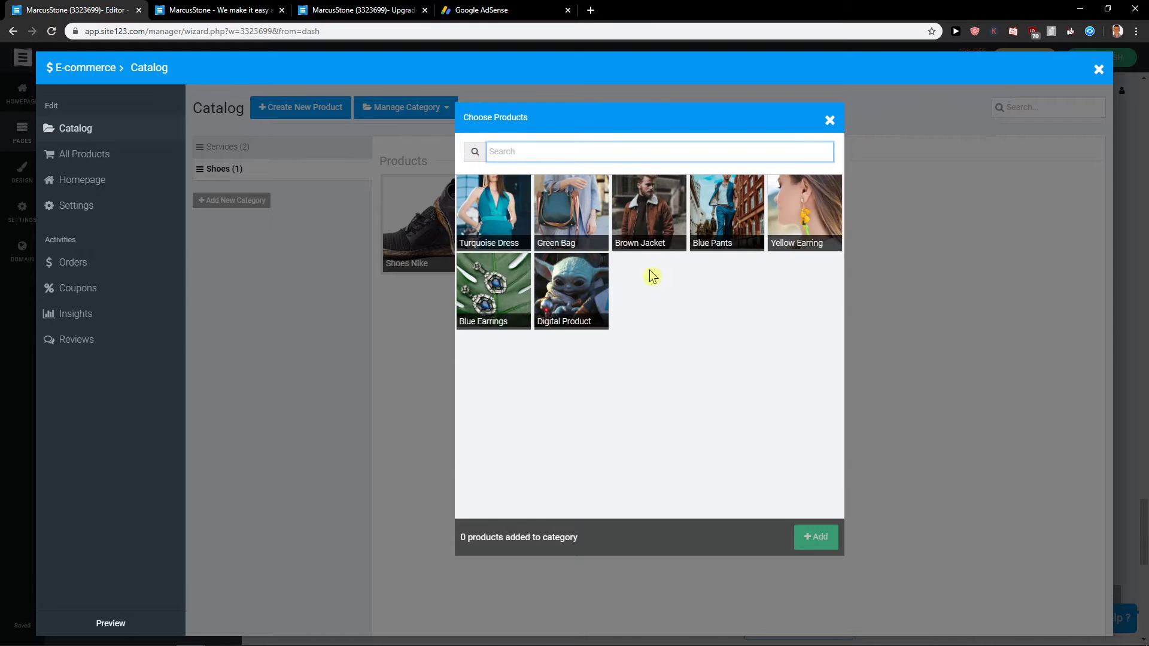
click(658, 229)
click(725, 225)
click(804, 542)
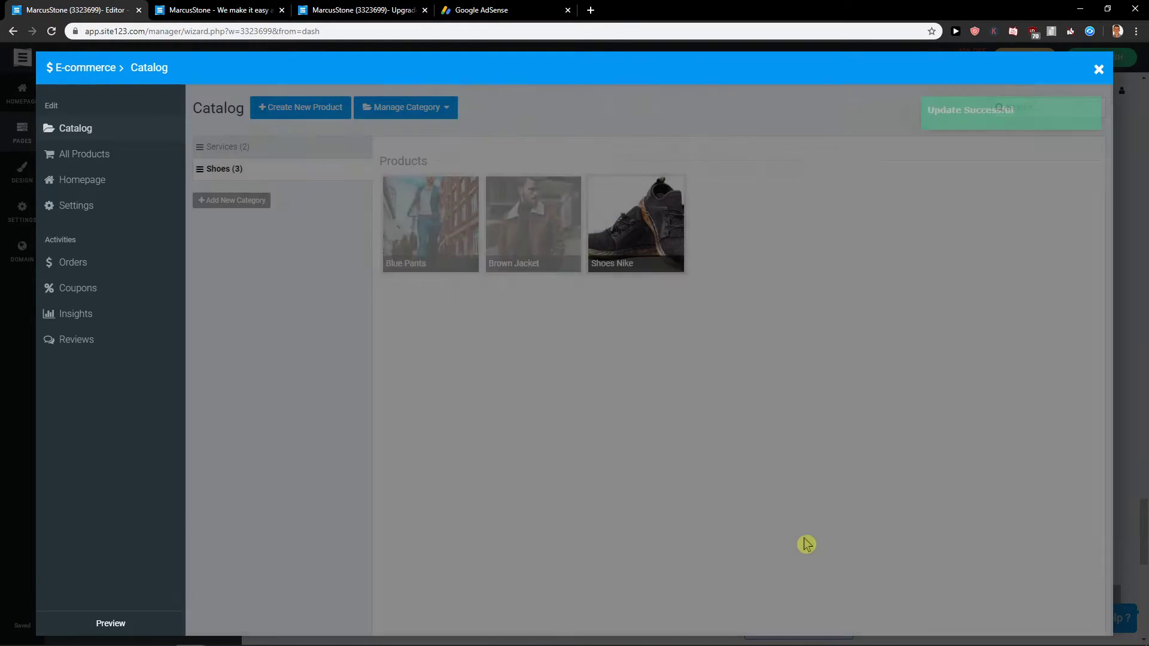
click(410, 107)
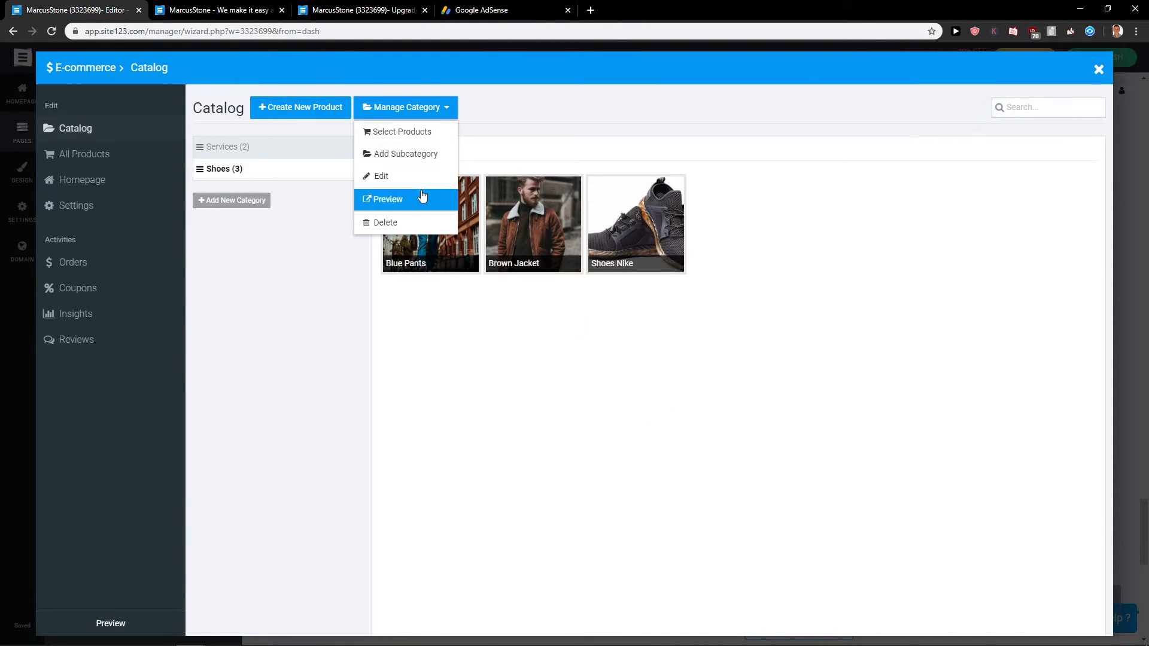
Step: Browse the store's Payment methods settings, then head to Shipping
click(84, 154)
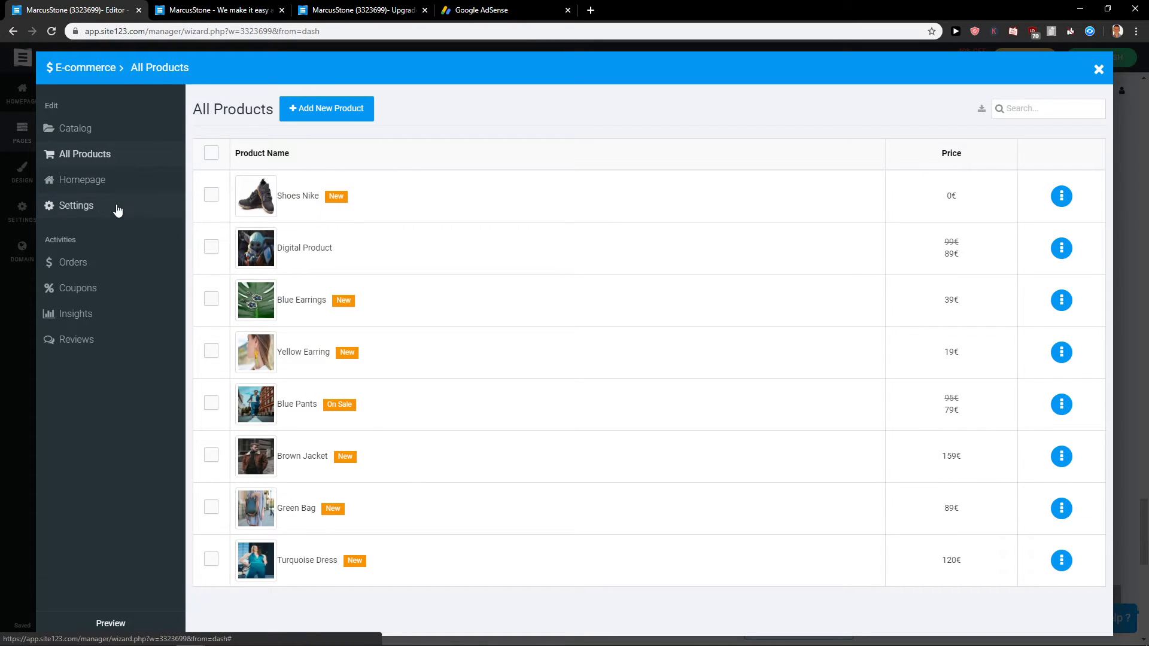
click(118, 209)
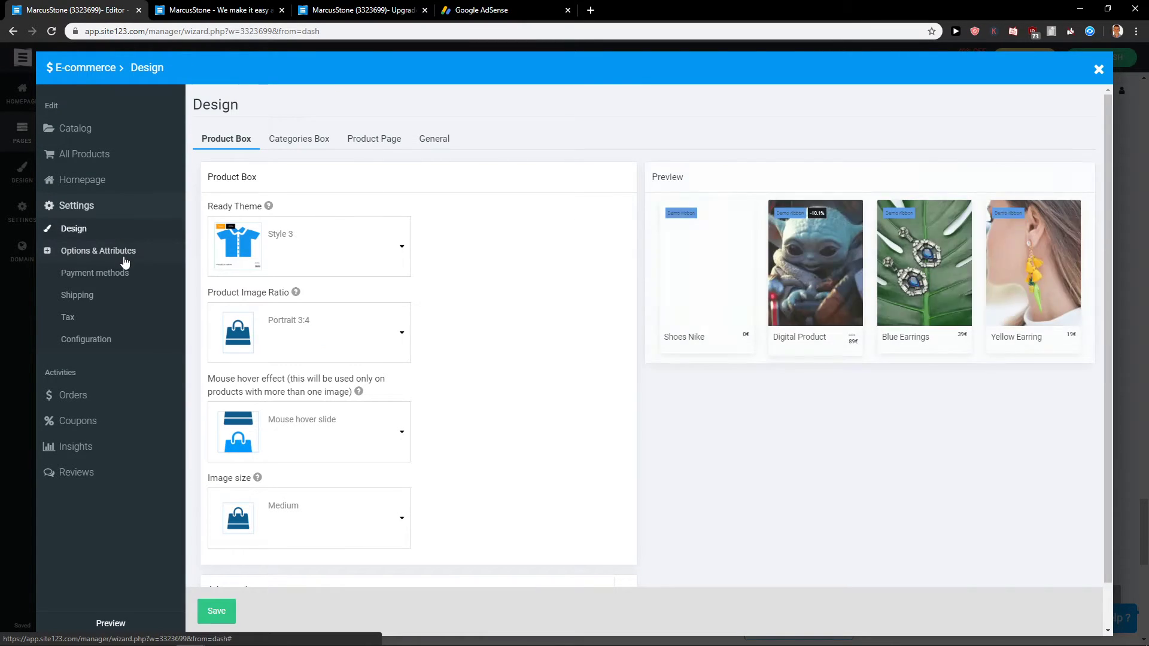
click(125, 274)
scroll(438, 229, down, 6)
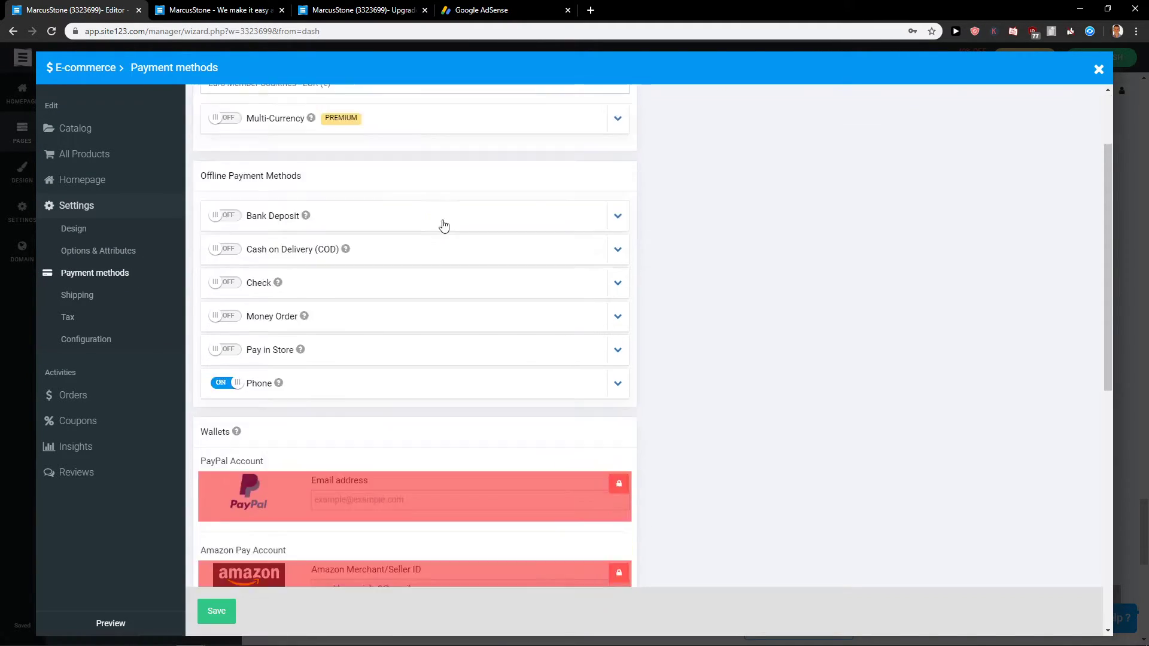
scroll(458, 231, up, 6)
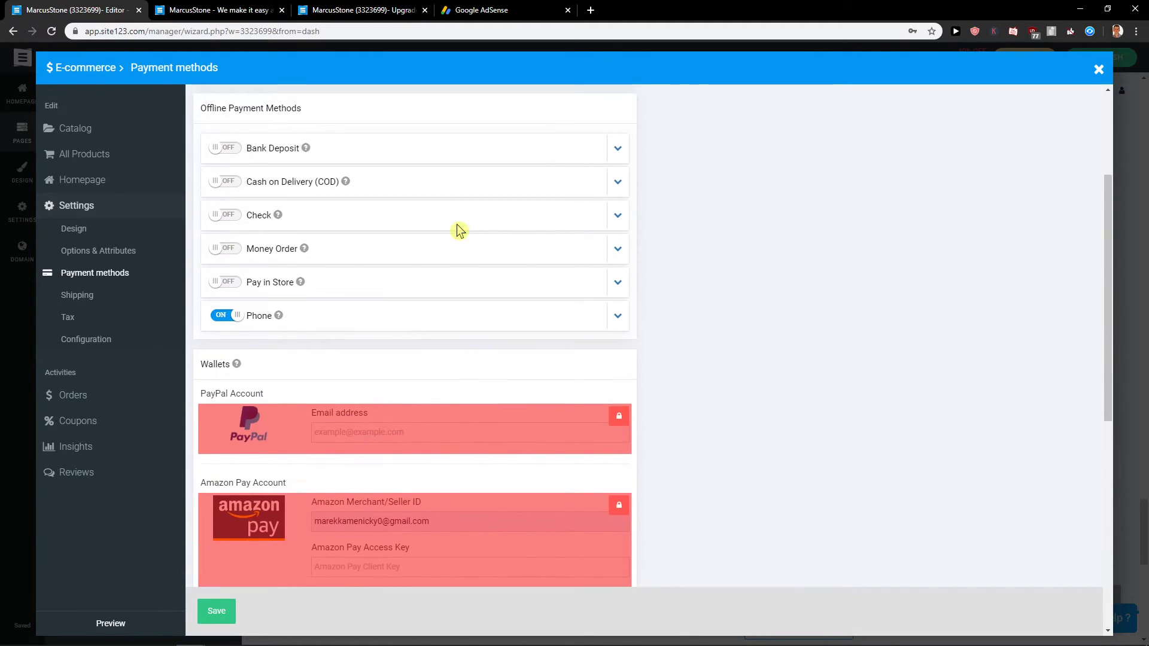
scroll(457, 228, down, 6)
scroll(312, 353, down, 3)
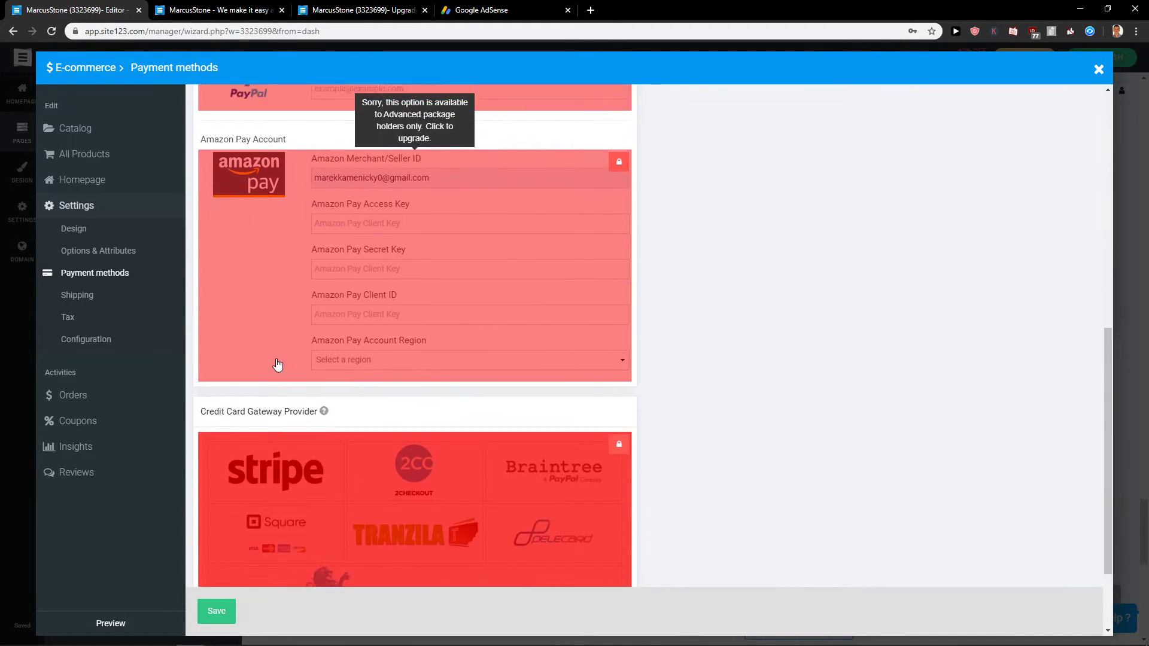
scroll(287, 368, up, 8)
scroll(312, 353, up, 1)
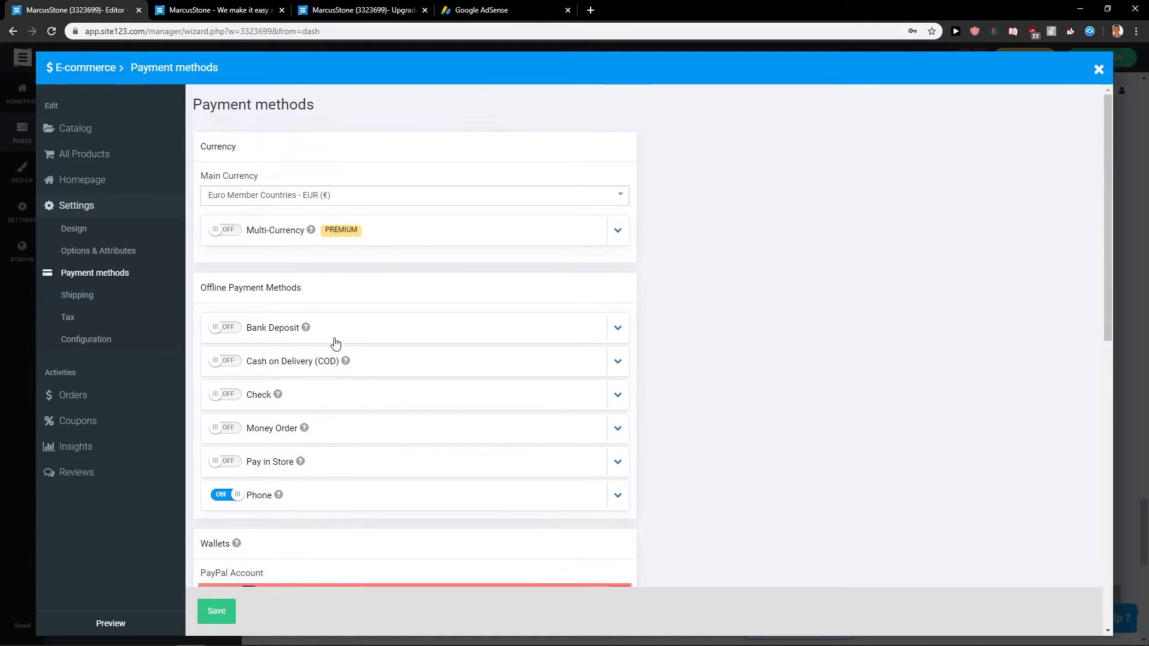
click(110, 298)
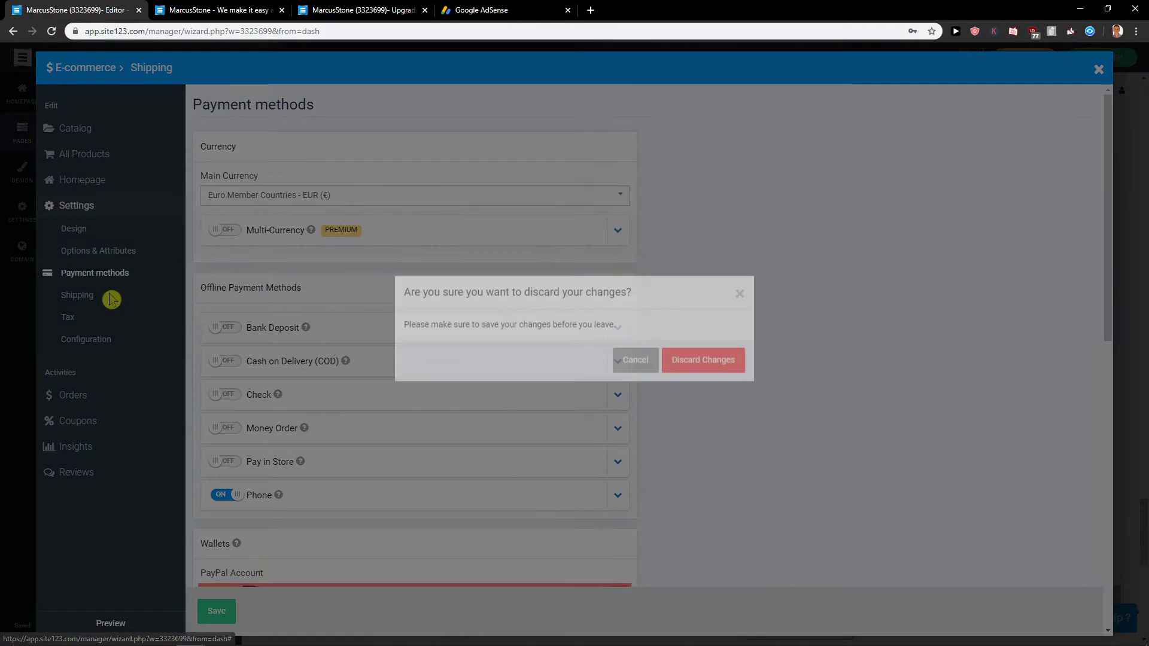
Step: Discard payment changes and start a new shipping region named Czech covering Czech Republic
click(106, 297)
click(105, 296)
click(703, 371)
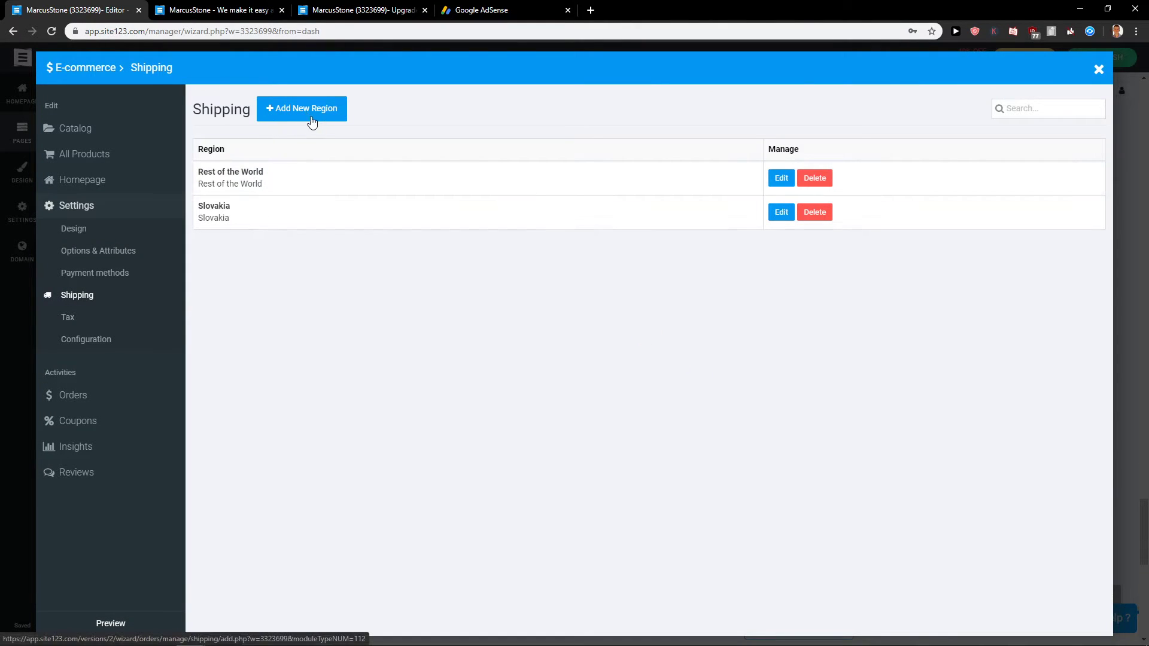
click(325, 119)
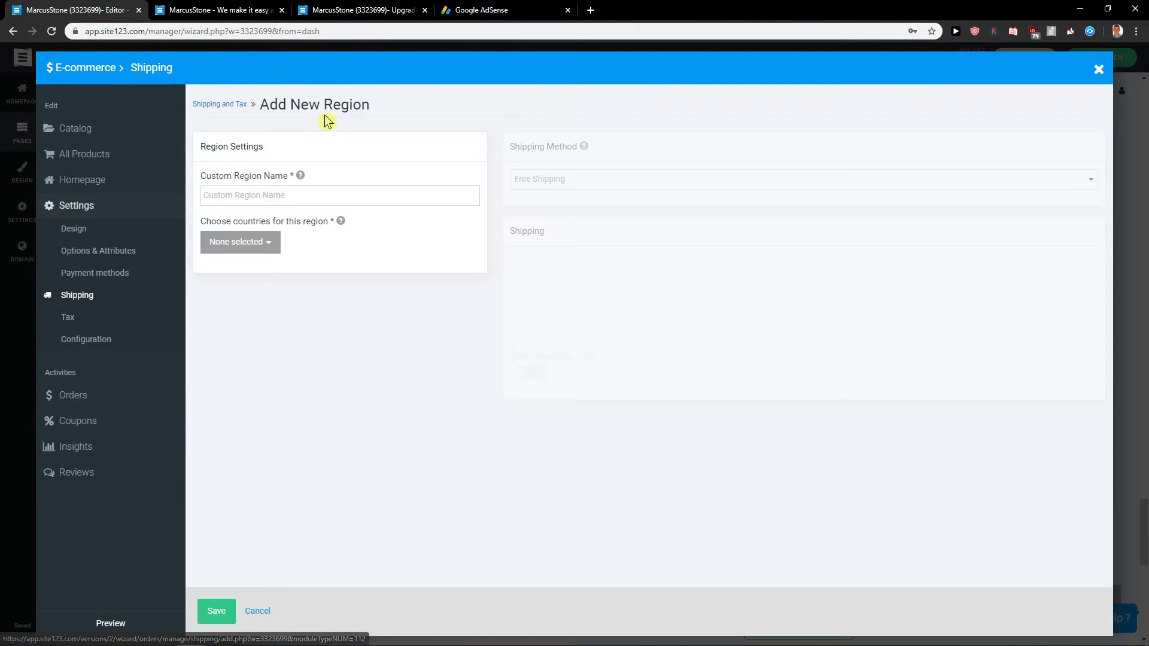
click(298, 193)
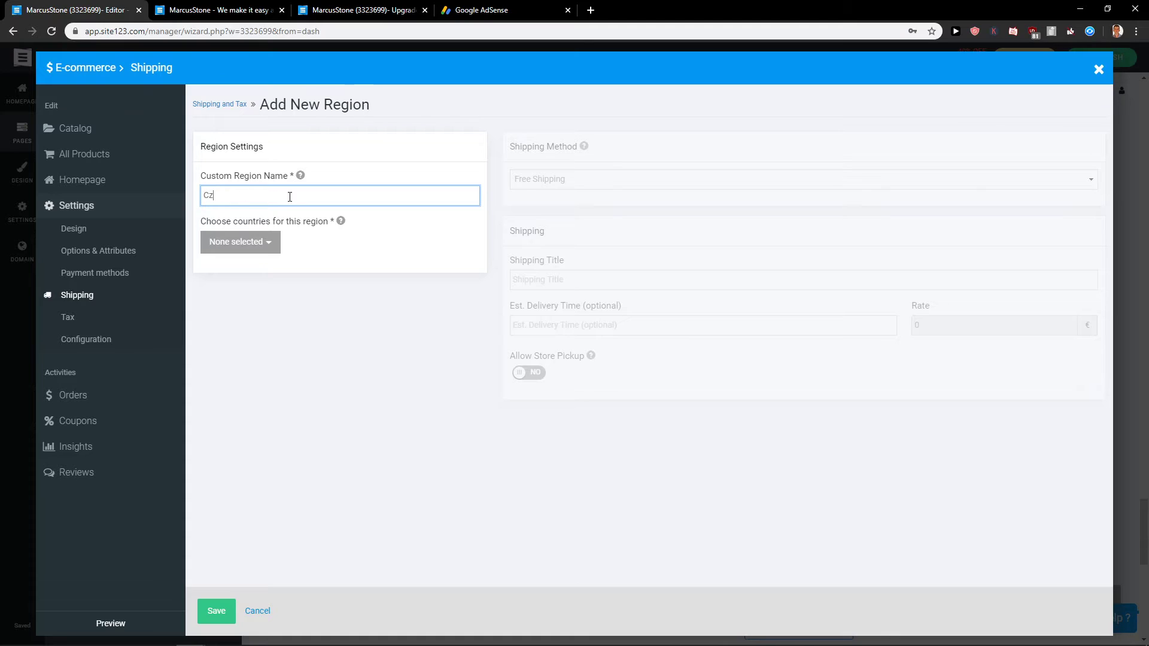
click(259, 242)
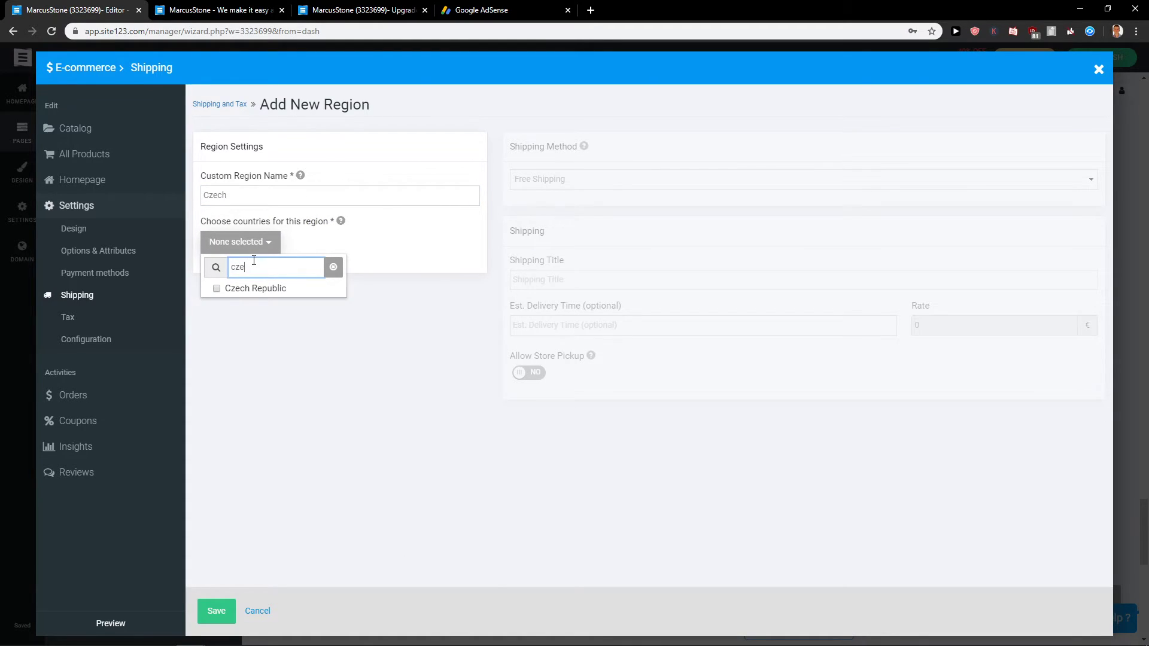
click(218, 289)
click(421, 324)
Step: Check the shipping method choices, then discard the unsaved region and go to Tax settings
click(639, 180)
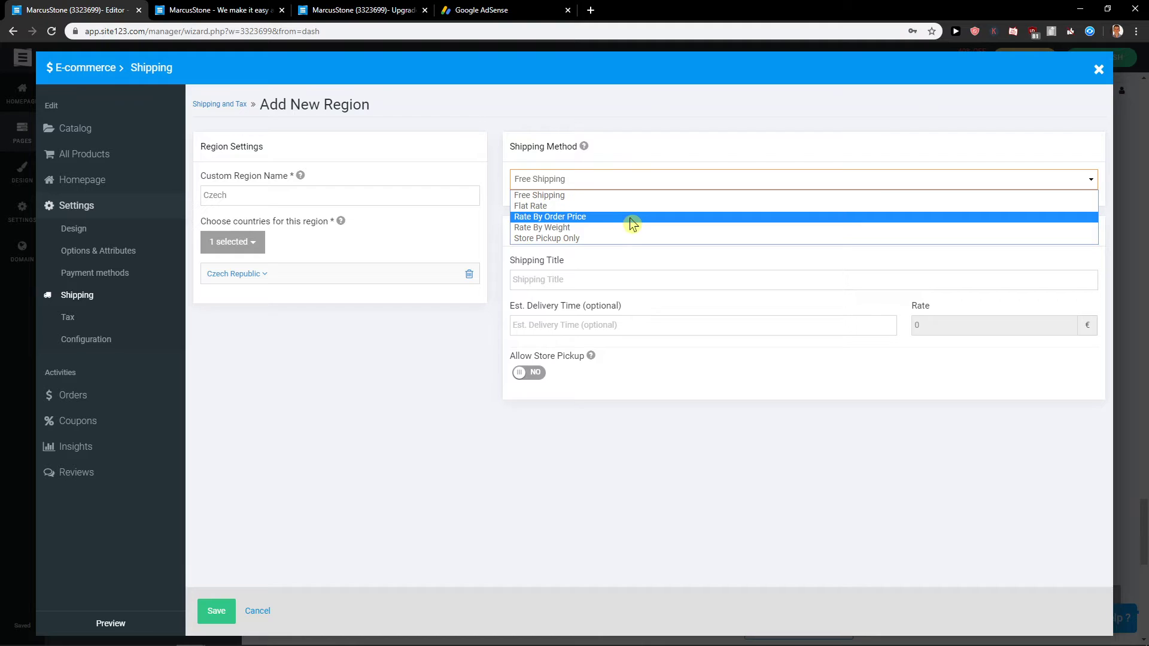
click(609, 223)
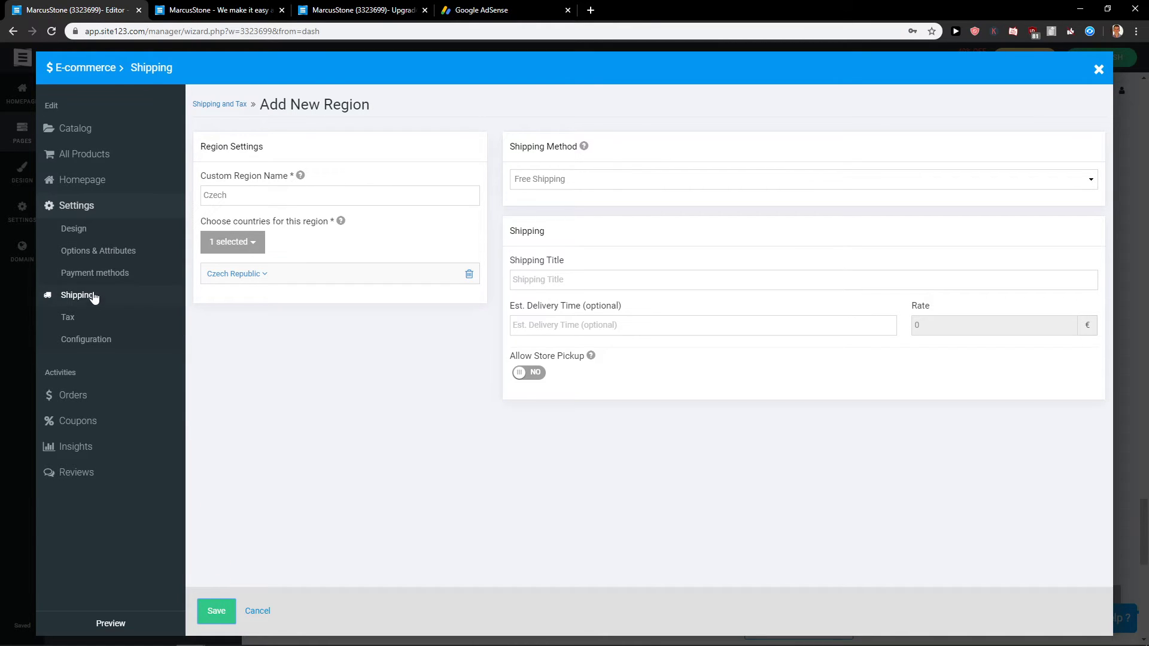
click(98, 319)
click(681, 371)
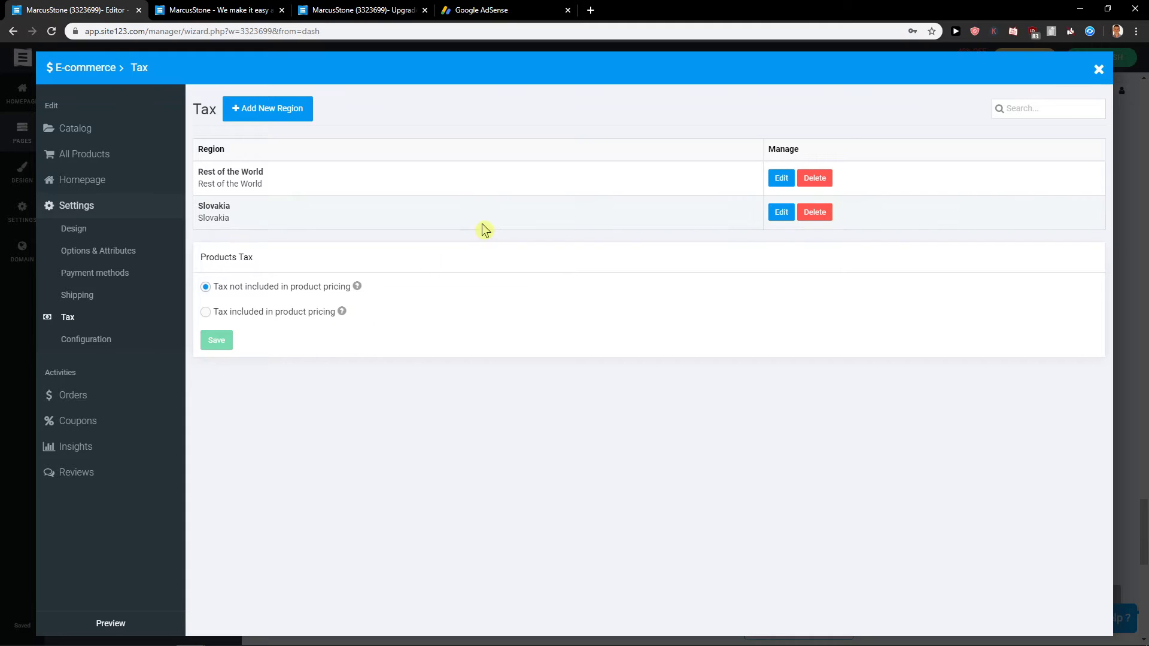
Step: Review coupons, product reviews and orders, then close the store manager
click(114, 427)
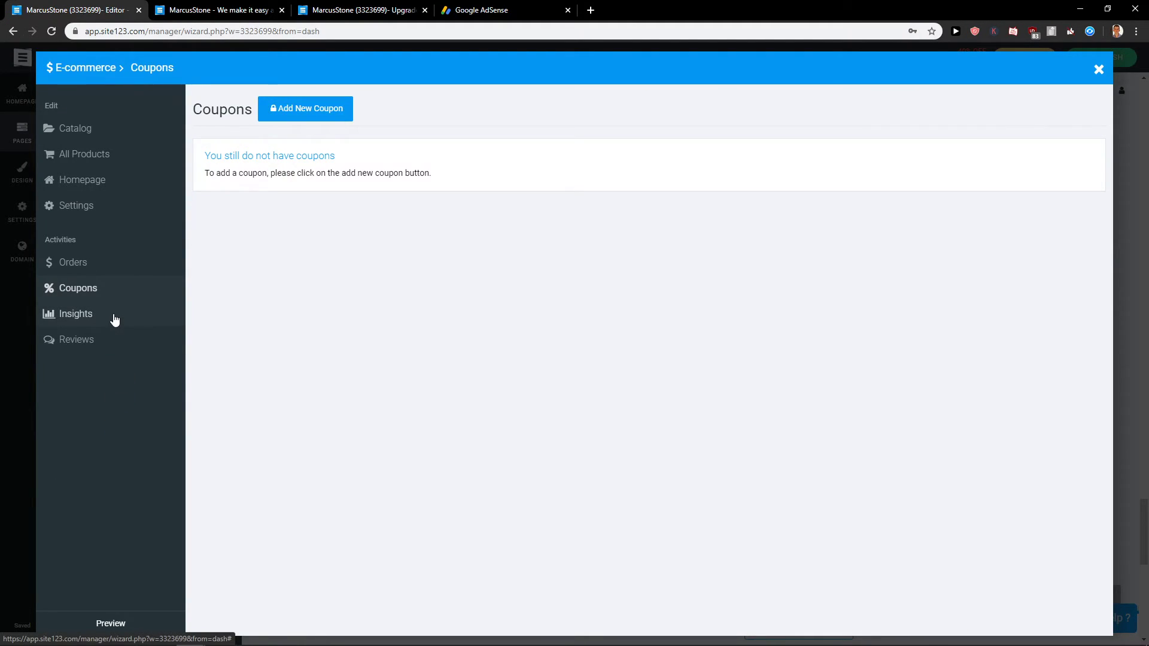
click(295, 110)
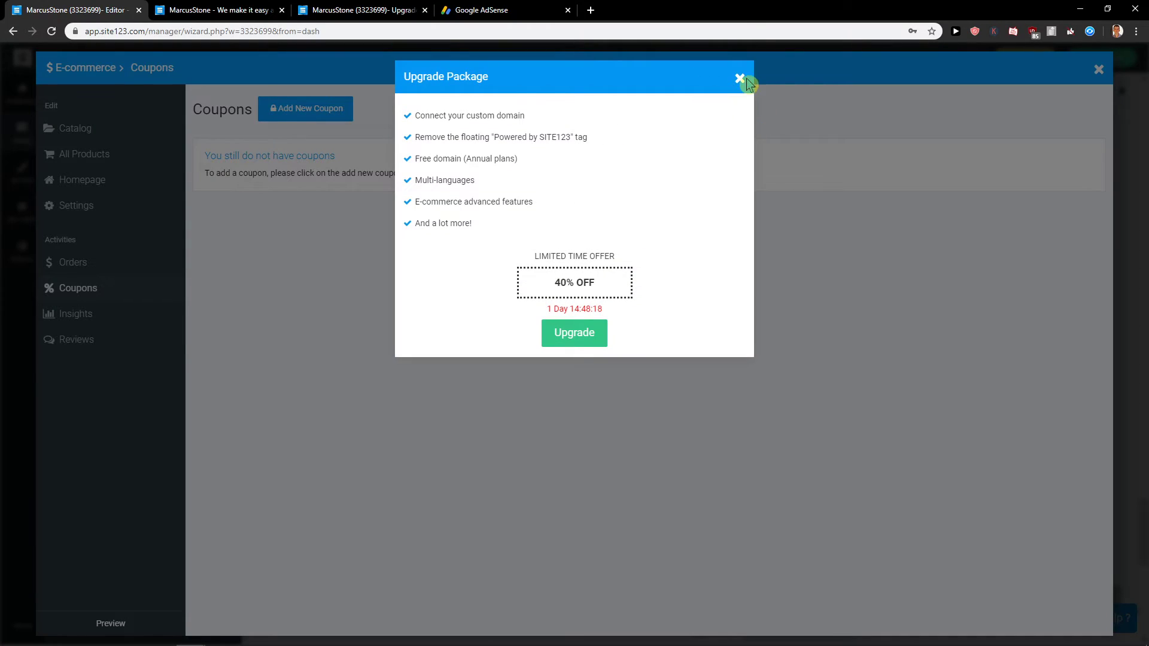
click(737, 80)
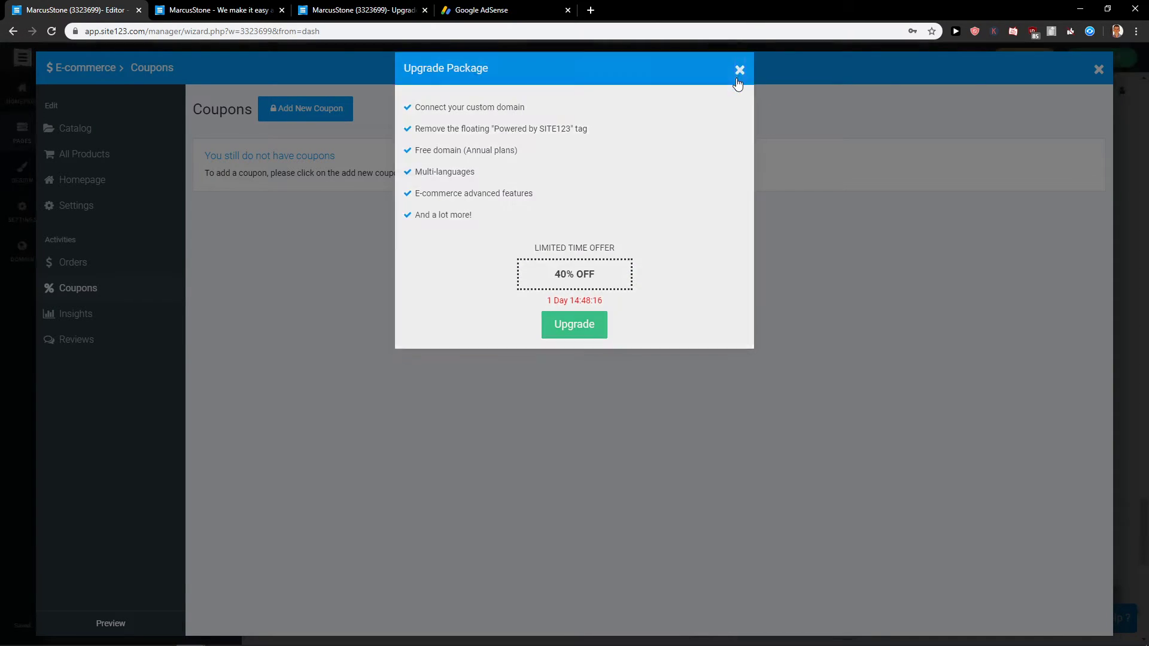
click(81, 339)
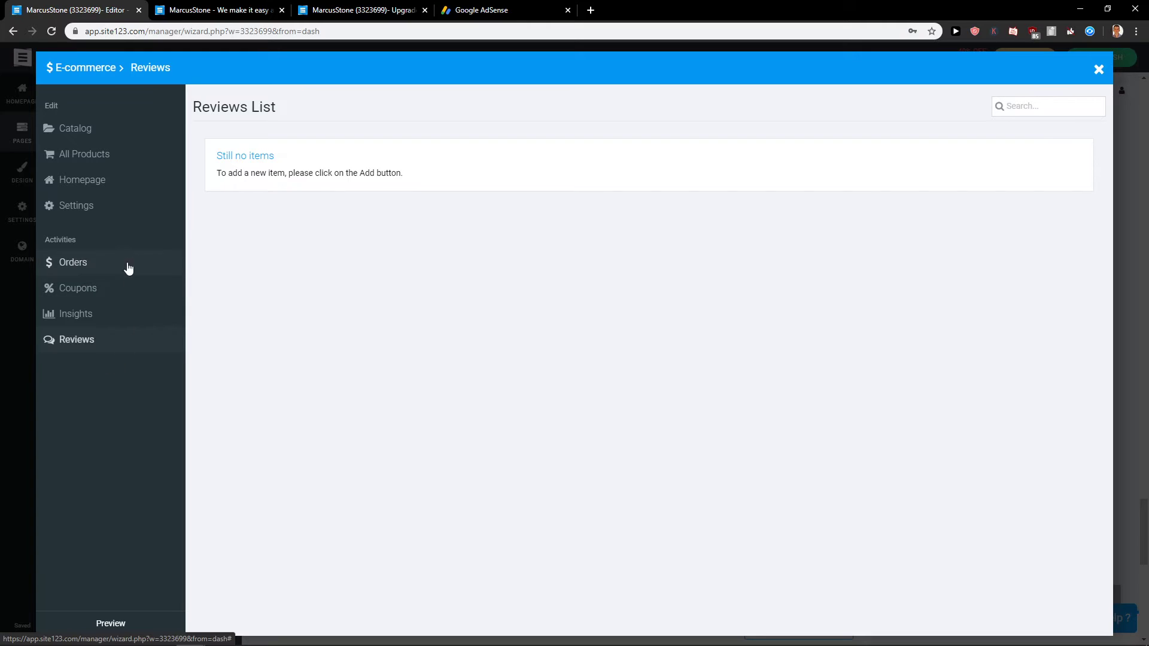
click(126, 263)
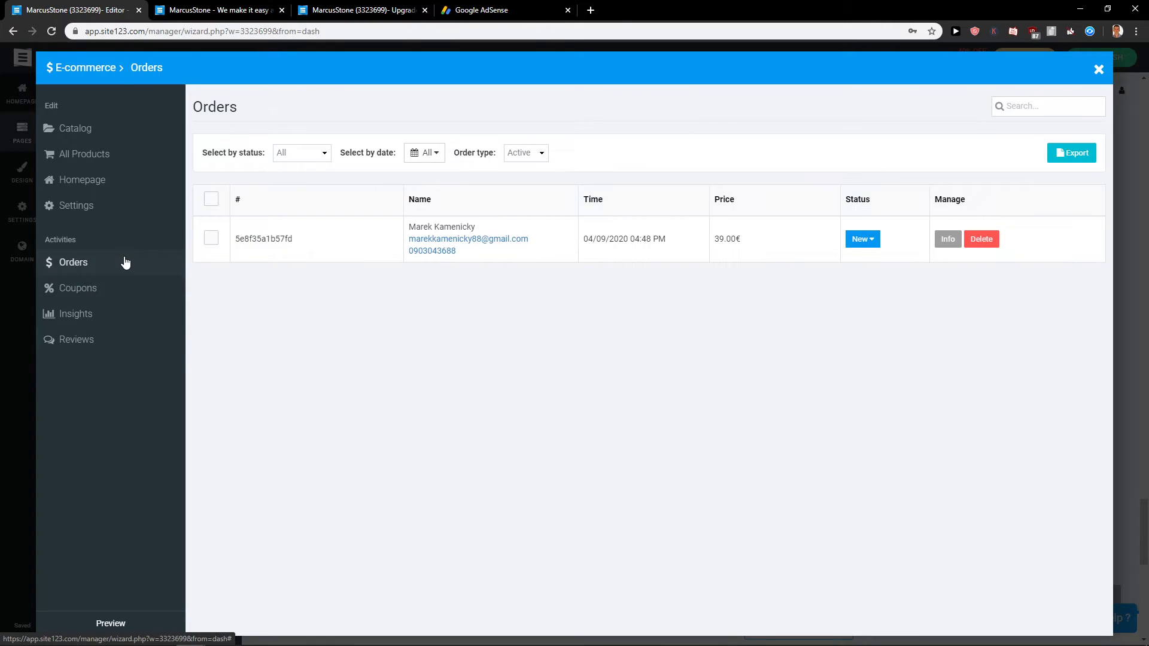
click(1098, 70)
Step: Add a Pricing Table page from the Sales templates, placed after E-commerce
scroll(462, 436, down, 10)
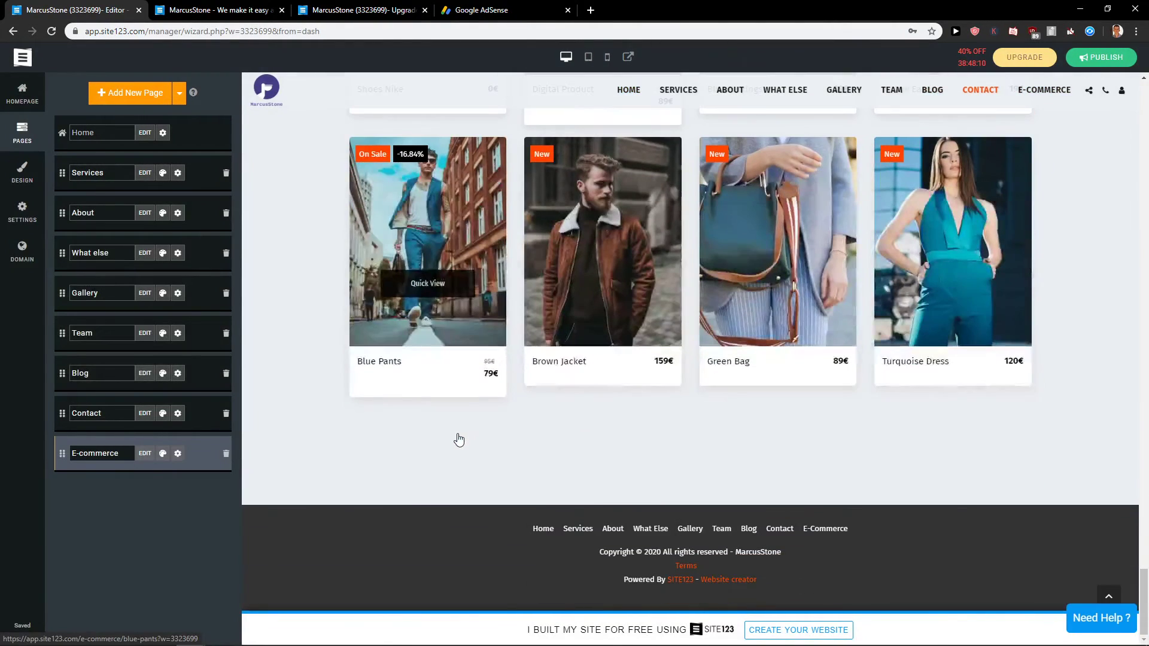
scroll(460, 441, up, 10)
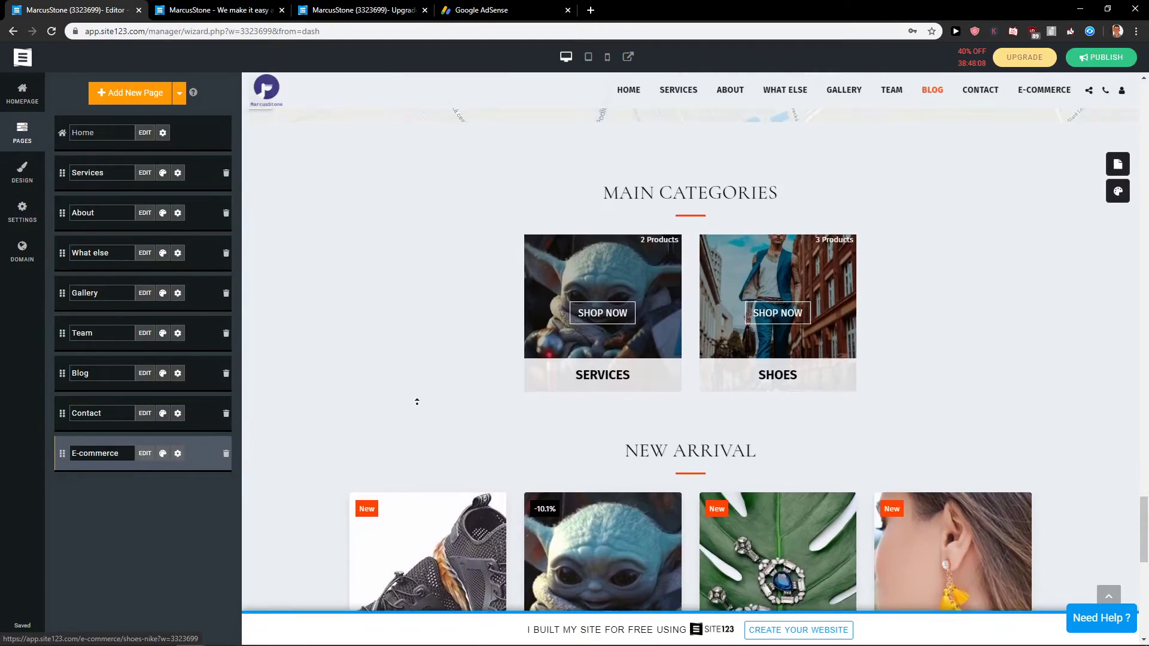
scroll(417, 404, up, 3)
scroll(418, 403, down, 4)
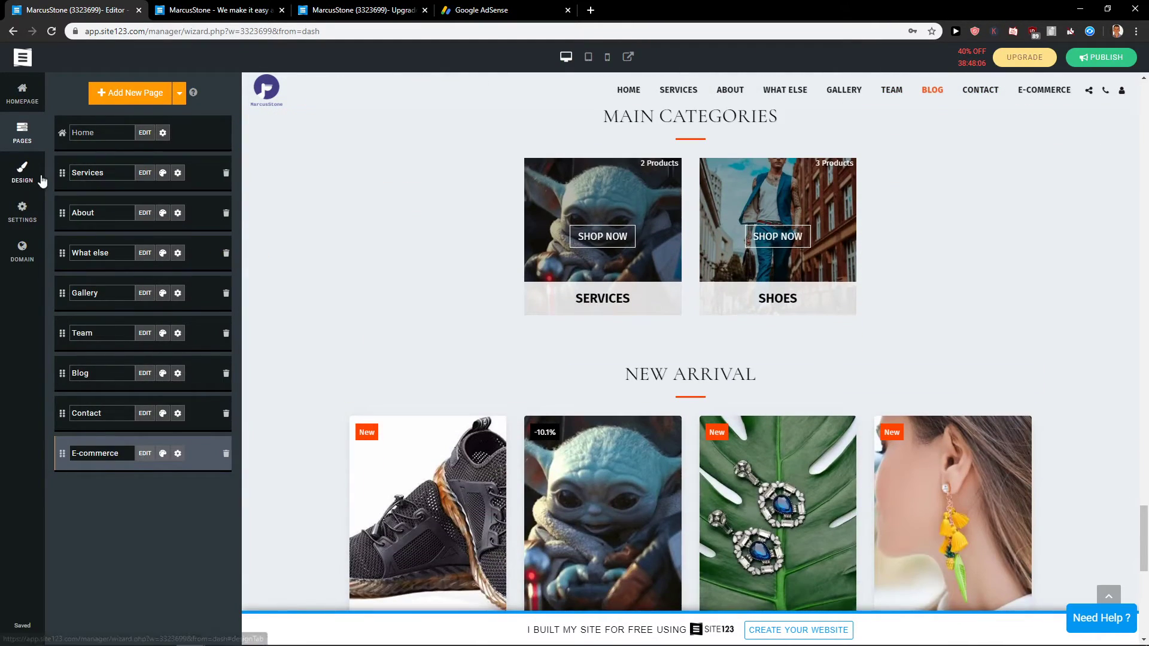
click(115, 91)
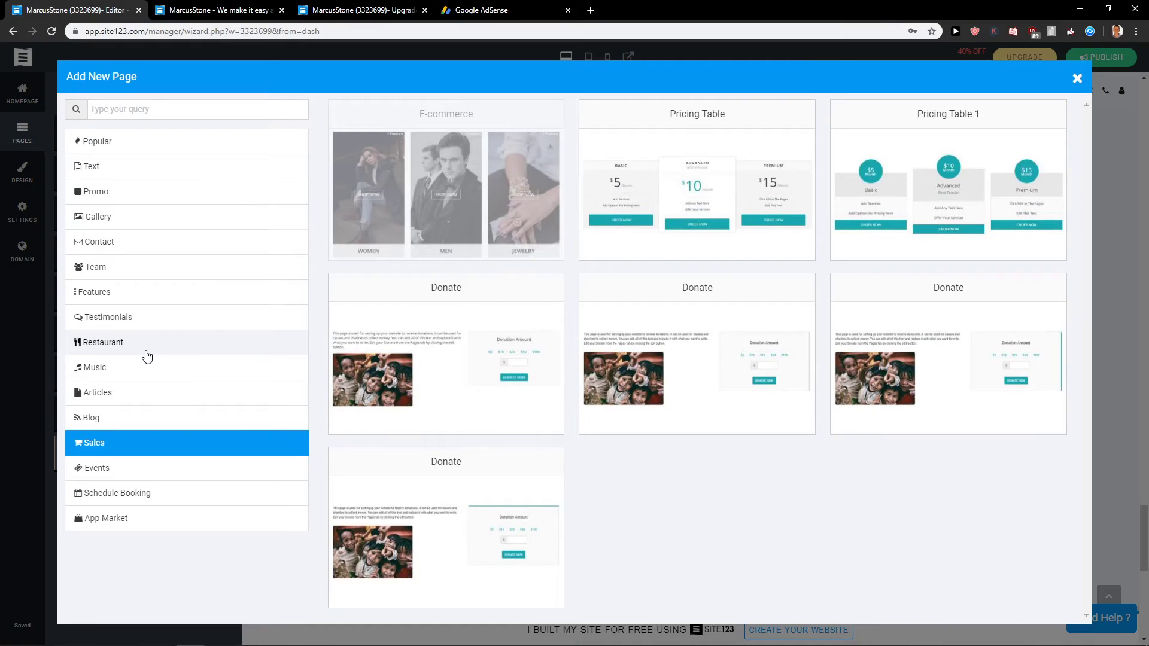
click(728, 252)
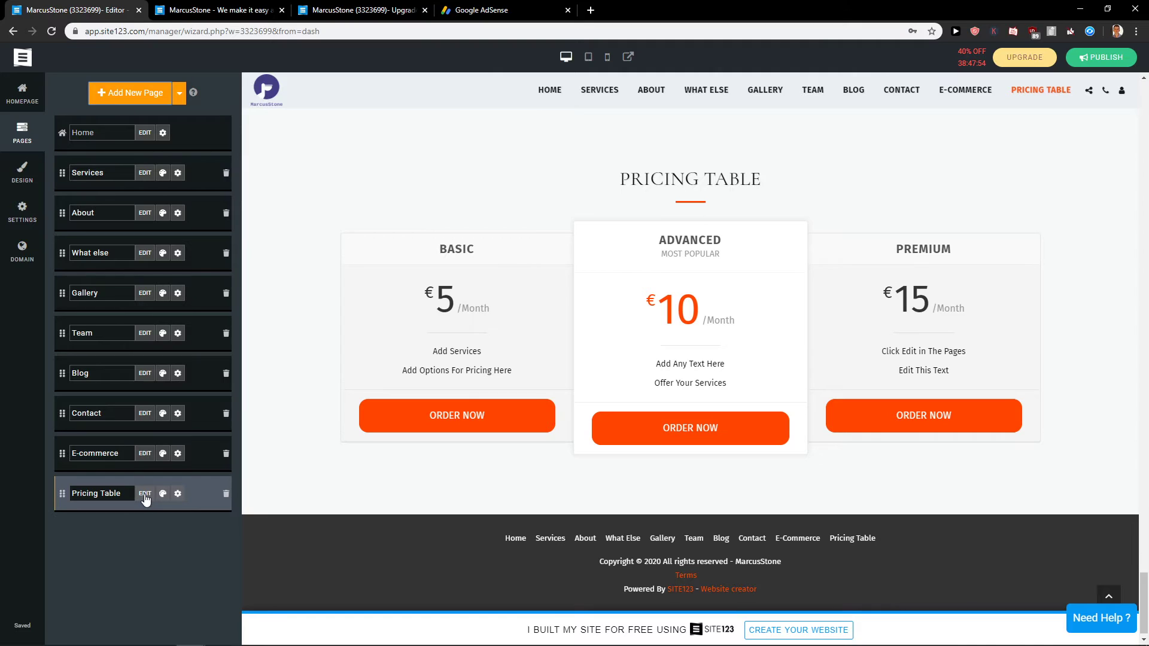
Step: Open the Advanced plan in the item manager, keeping Month billing and Internal Order System
click(145, 494)
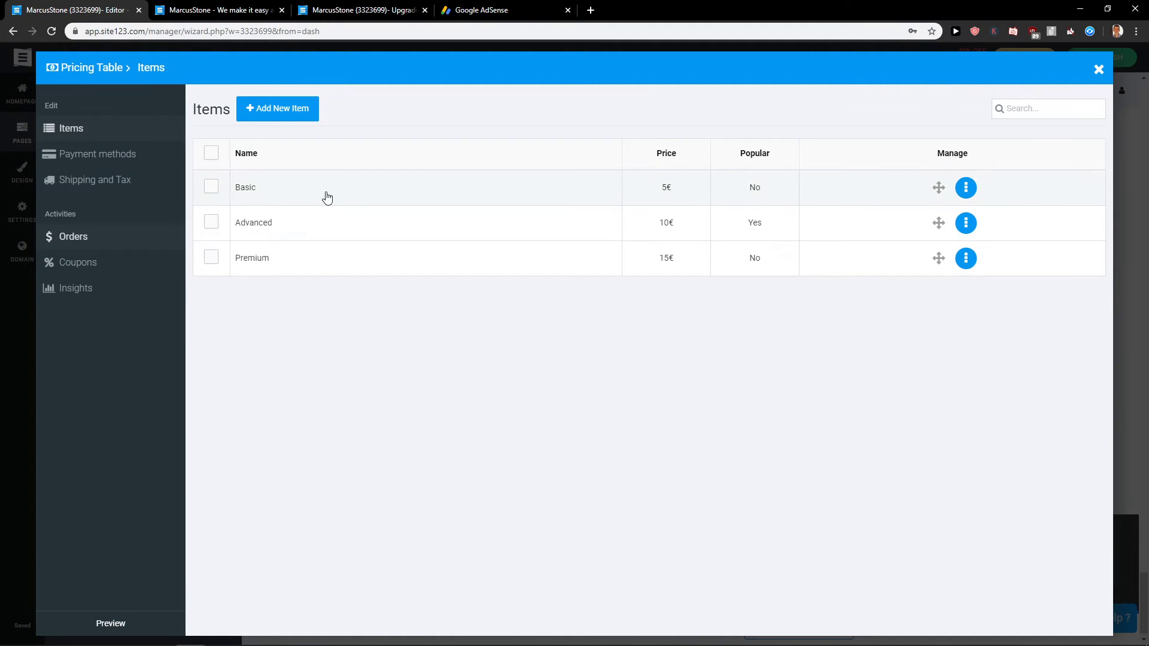
click(343, 226)
double_click(249, 172)
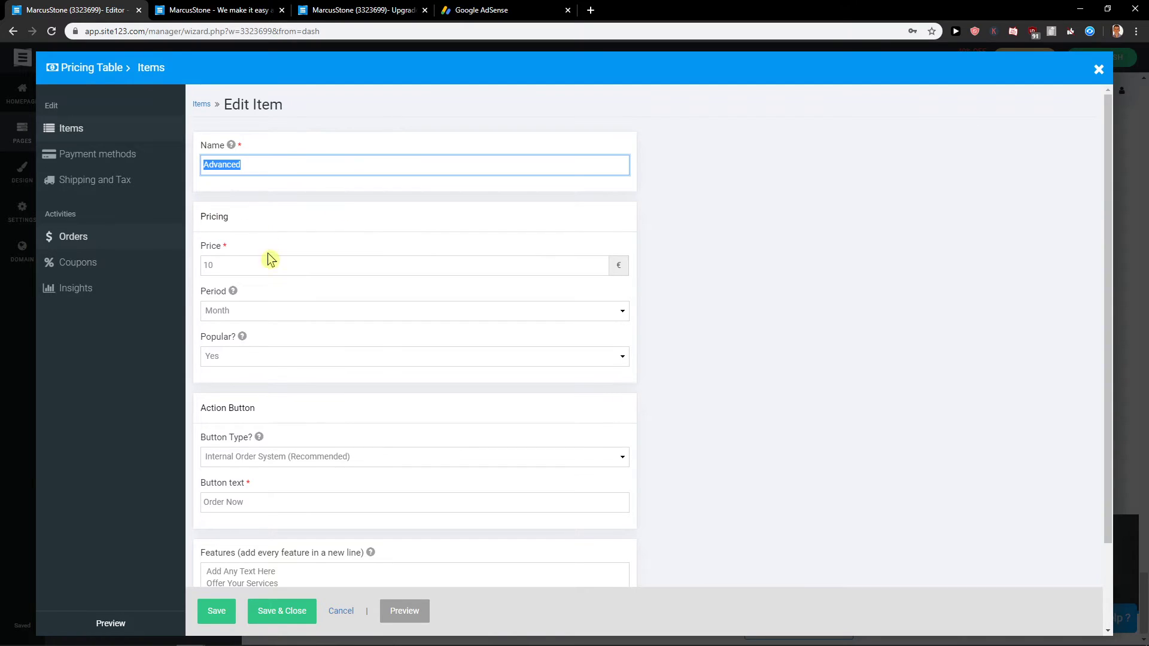
scroll(267, 290, down, 1)
drag(285, 198, 161, 207)
click(281, 251)
click(280, 277)
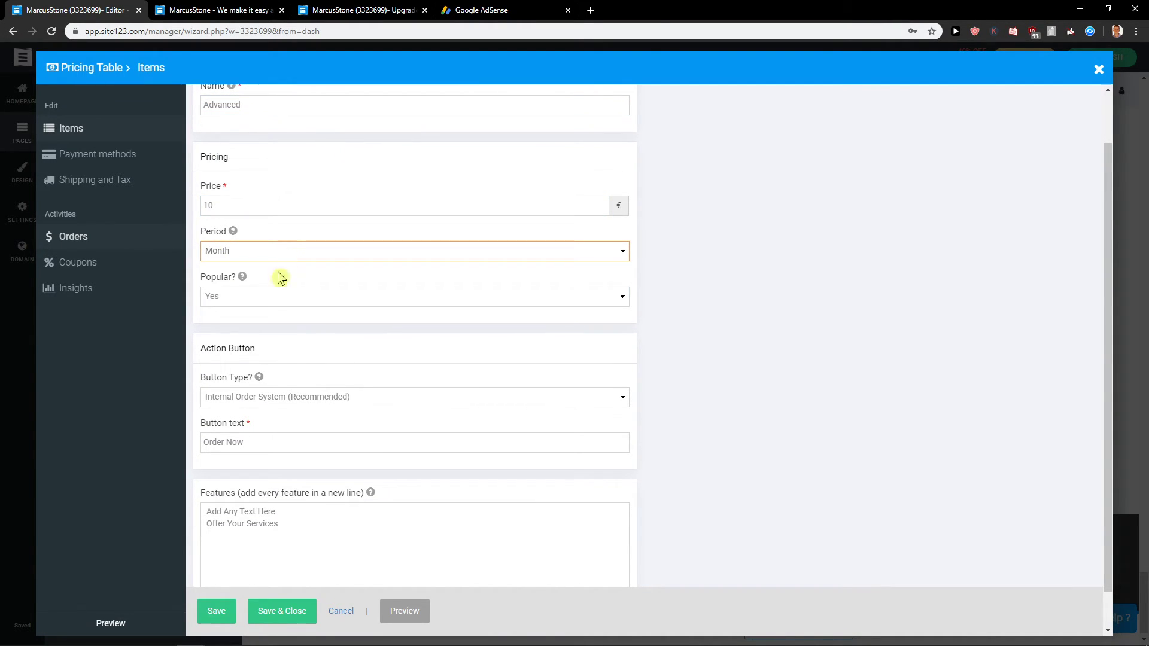
click(299, 399)
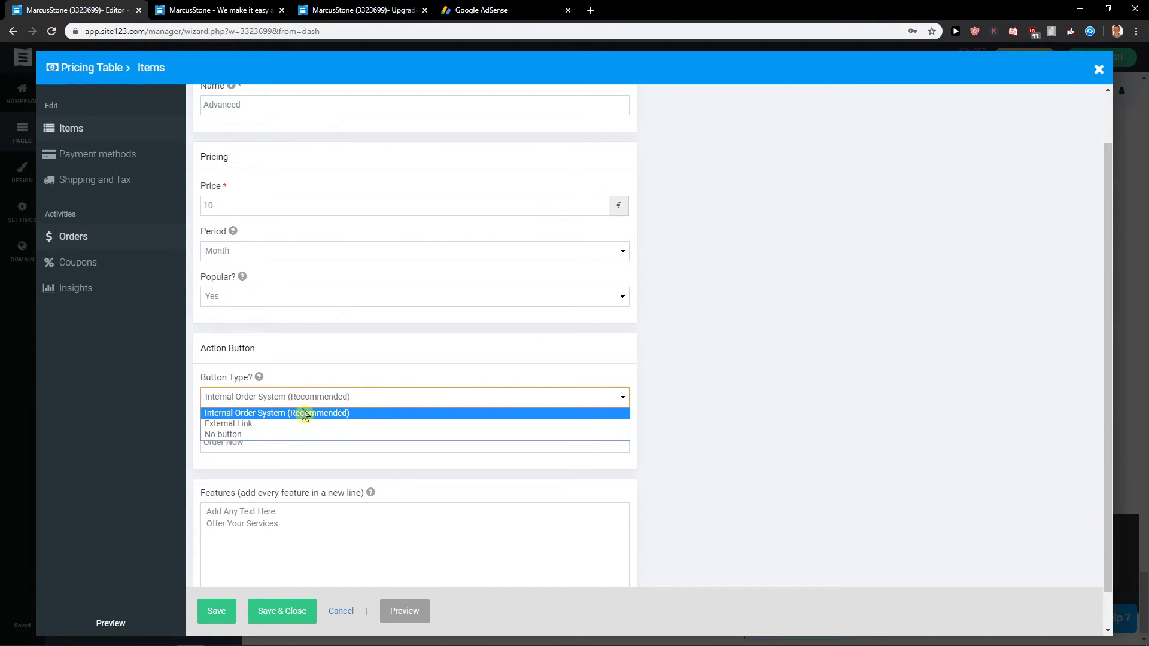
click(301, 414)
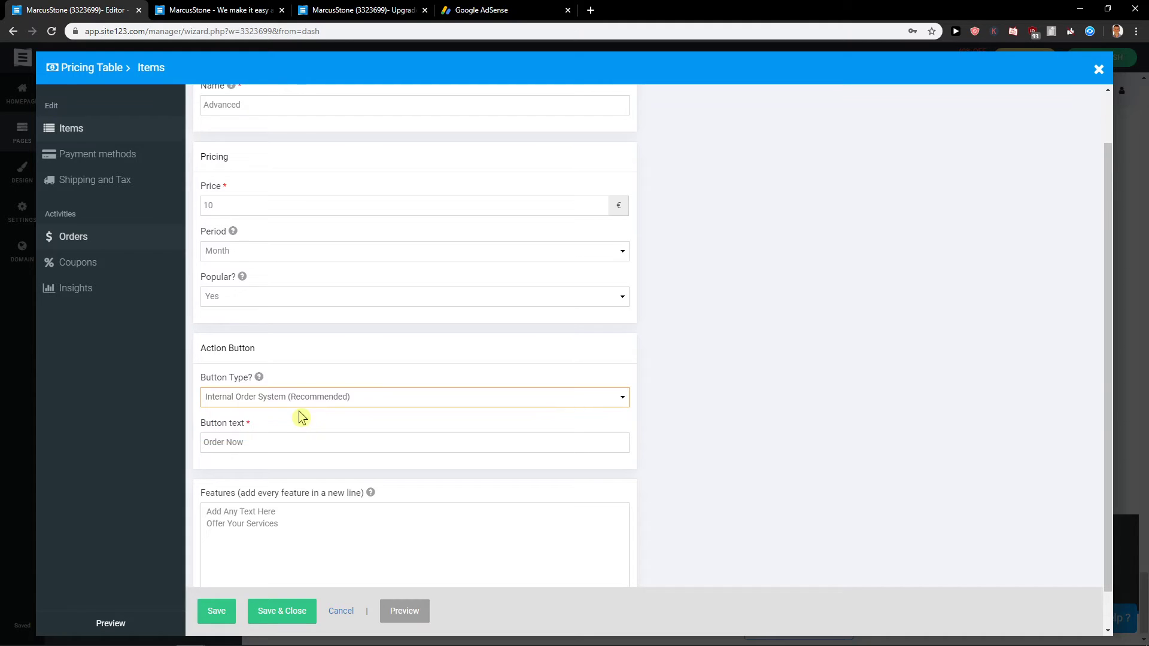
scroll(331, 503, down, 1)
Step: Browse Coupons, Shipping and Tax, and Payment methods, then discard the plan changes
click(95, 259)
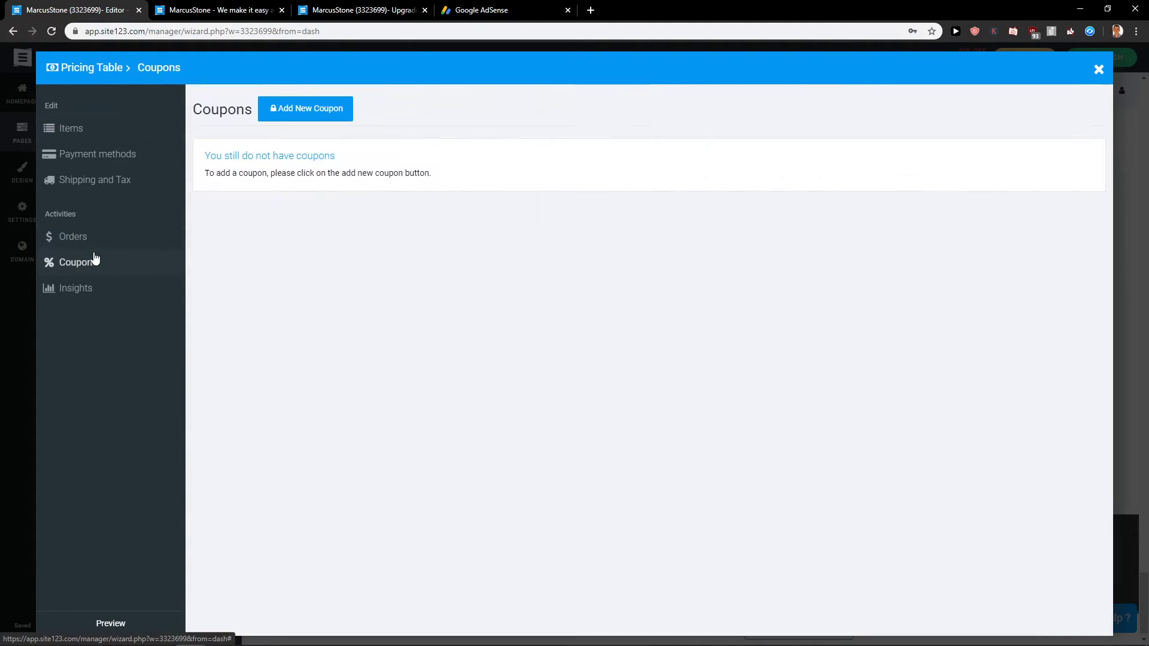
click(108, 181)
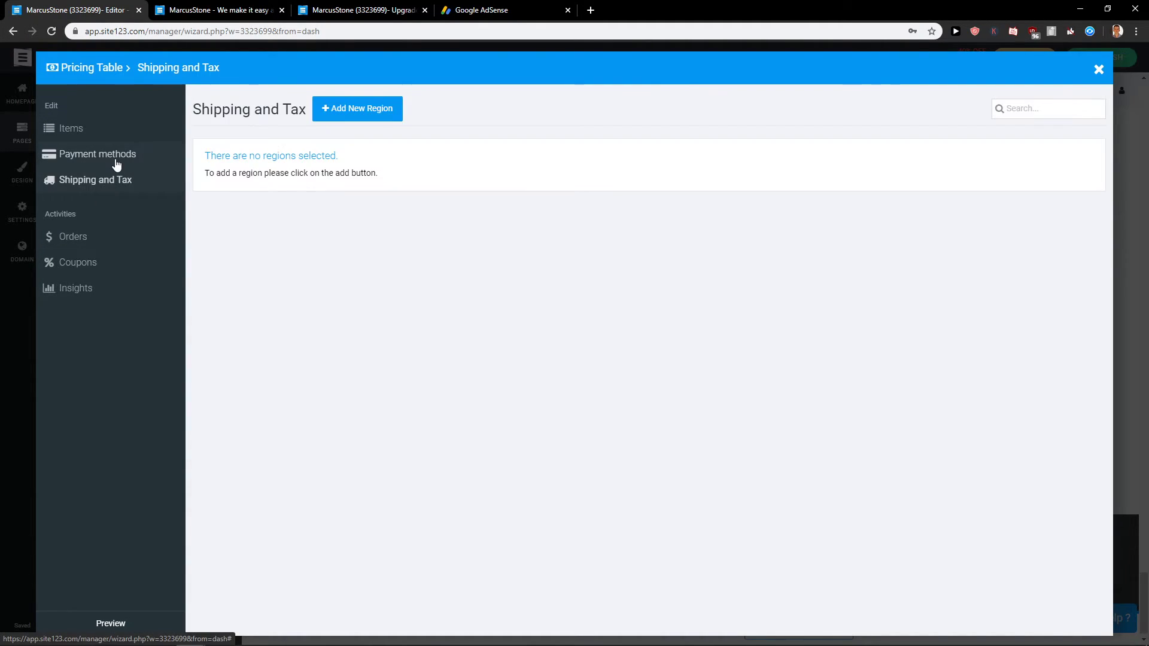
click(116, 163)
scroll(192, 241, down, 3)
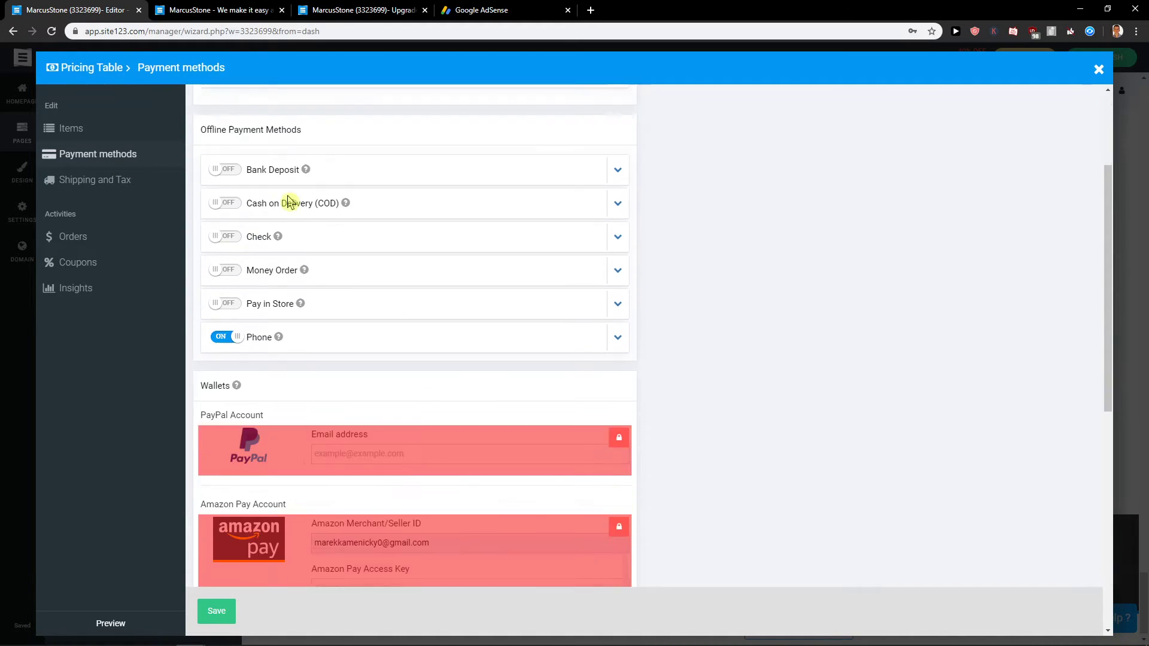
scroll(282, 197, up, 3)
scroll(282, 285, down, 5)
scroll(308, 341, down, 5)
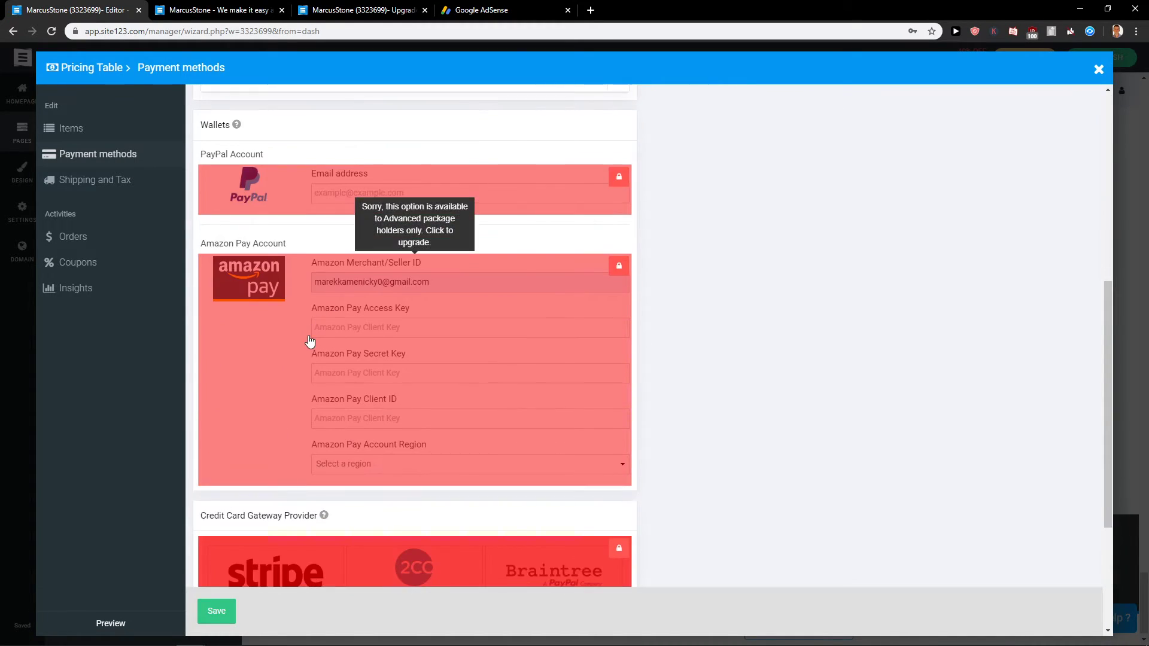
click(96, 133)
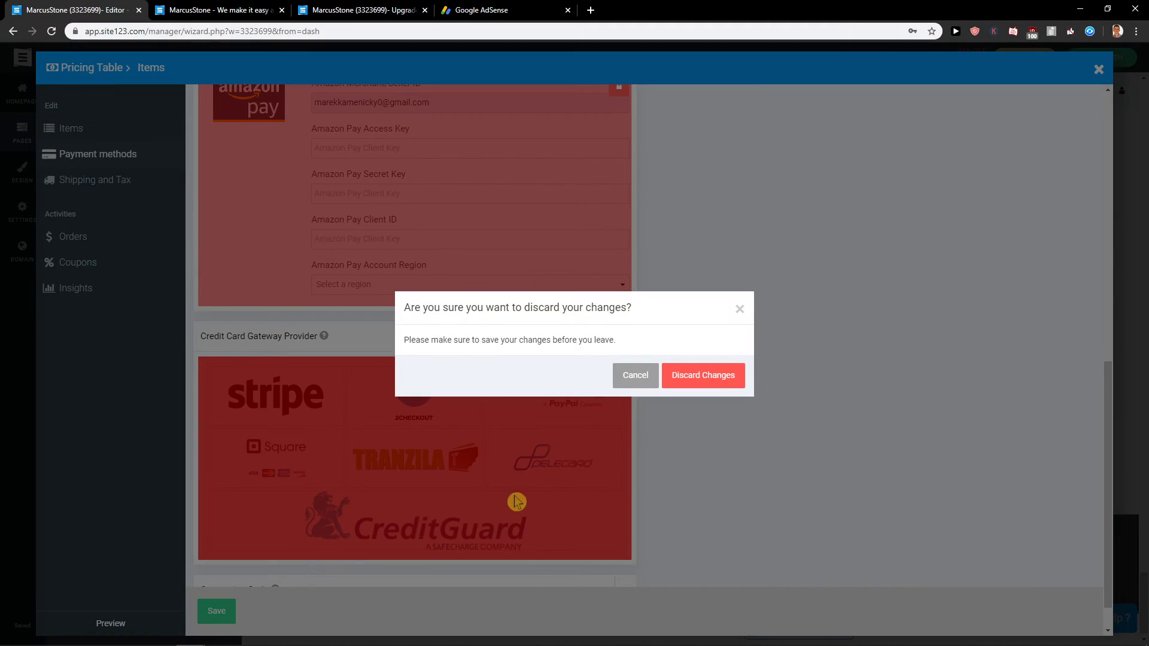
click(735, 378)
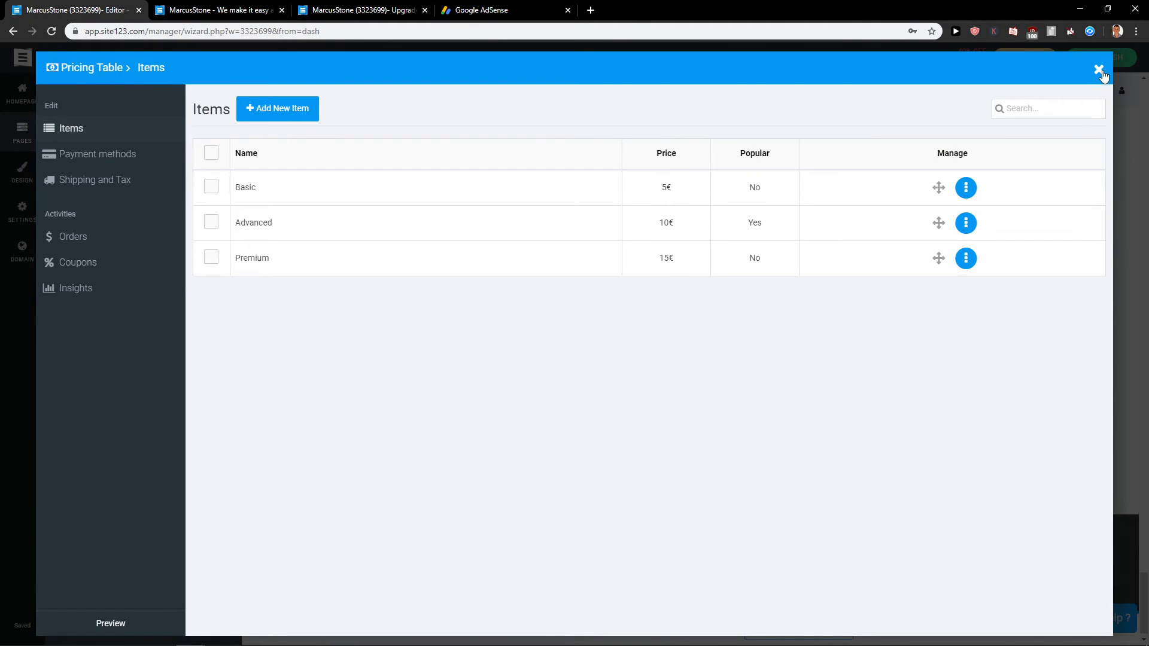
Step: Start a test order of the Advanced plan and autofill the buyer's details
click(1098, 70)
scroll(913, 300, up, 3)
scroll(912, 299, down, 3)
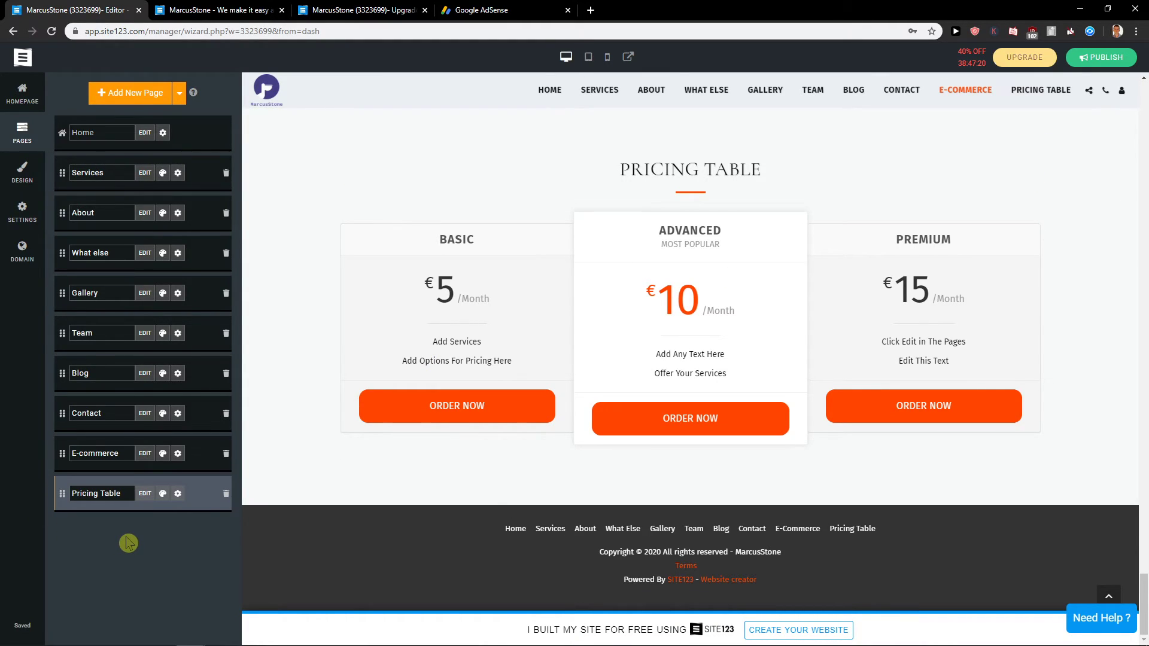
click(691, 418)
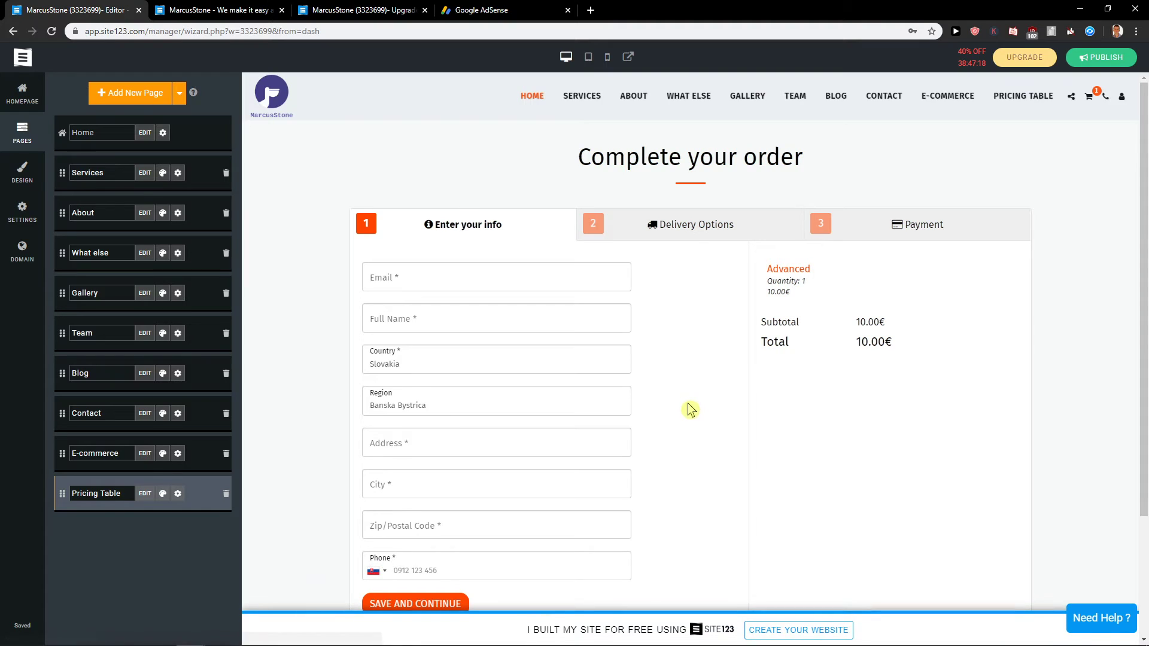
scroll(691, 409, down, 1)
click(582, 216)
click(515, 257)
Step: Continue with free shipping to the 10.00€ payment step, then return to Pricing Table
click(400, 545)
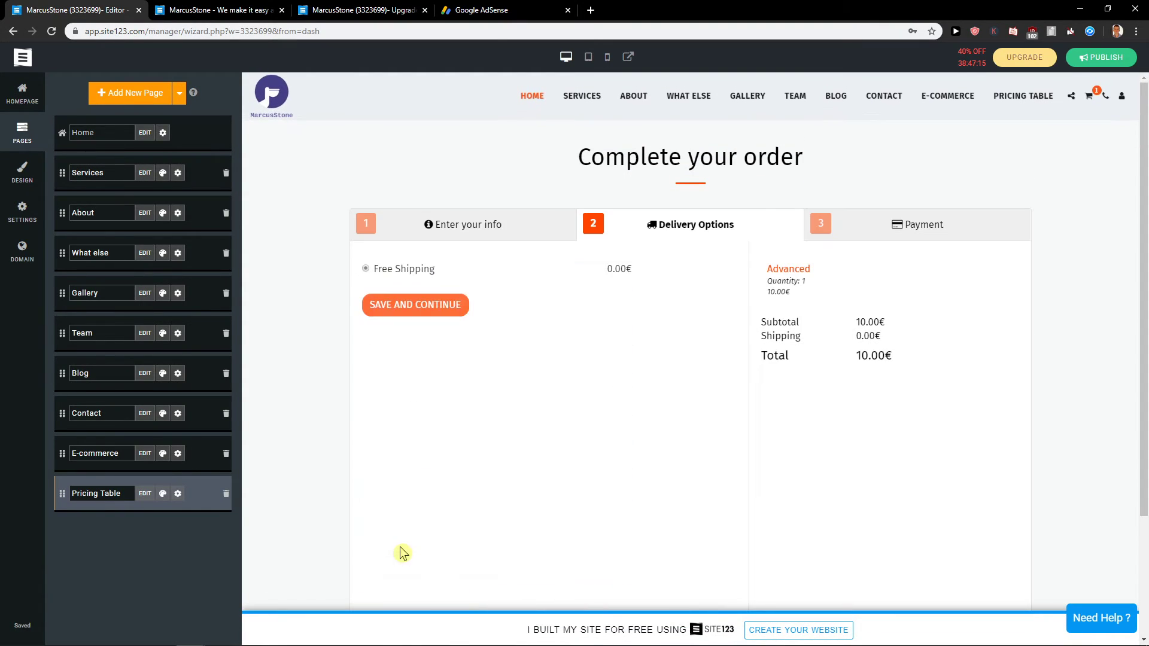
click(438, 311)
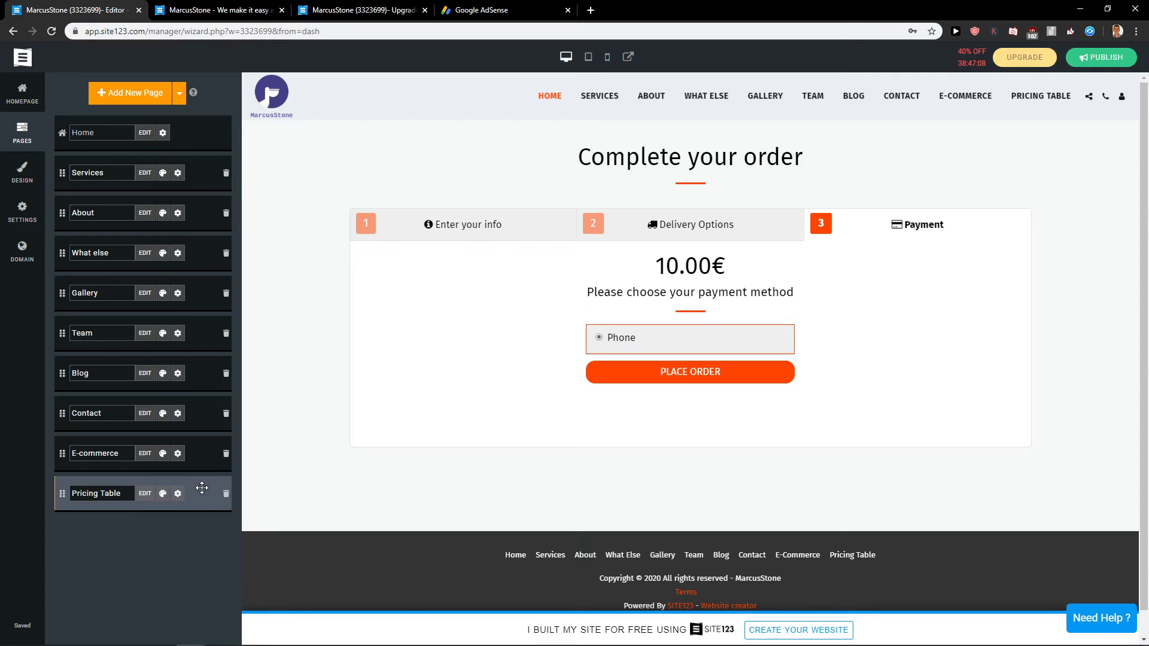
click(202, 489)
Step: Add the first Events page template and toggle between past and upcoming events
click(131, 92)
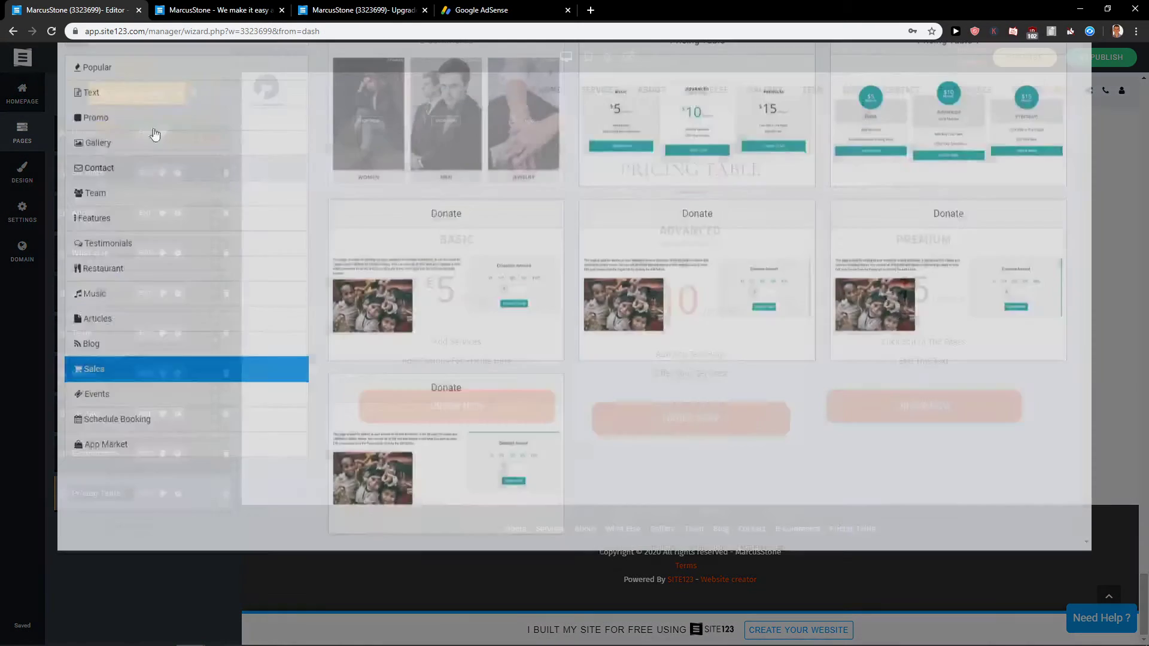
click(105, 471)
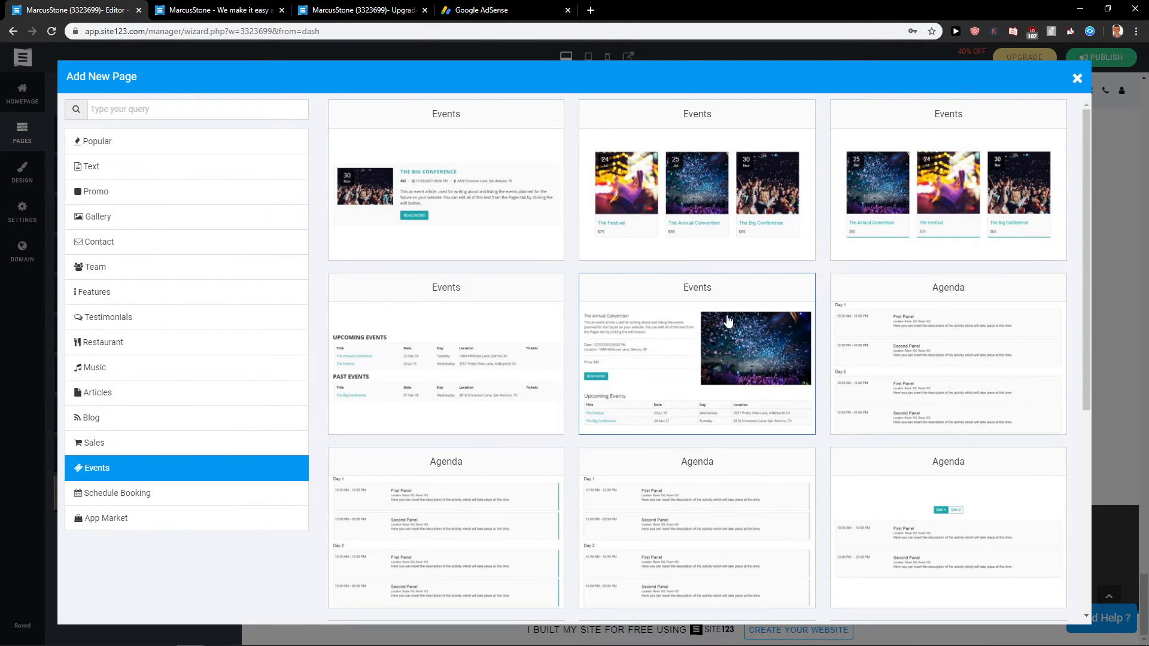
scroll(686, 269, down, 2)
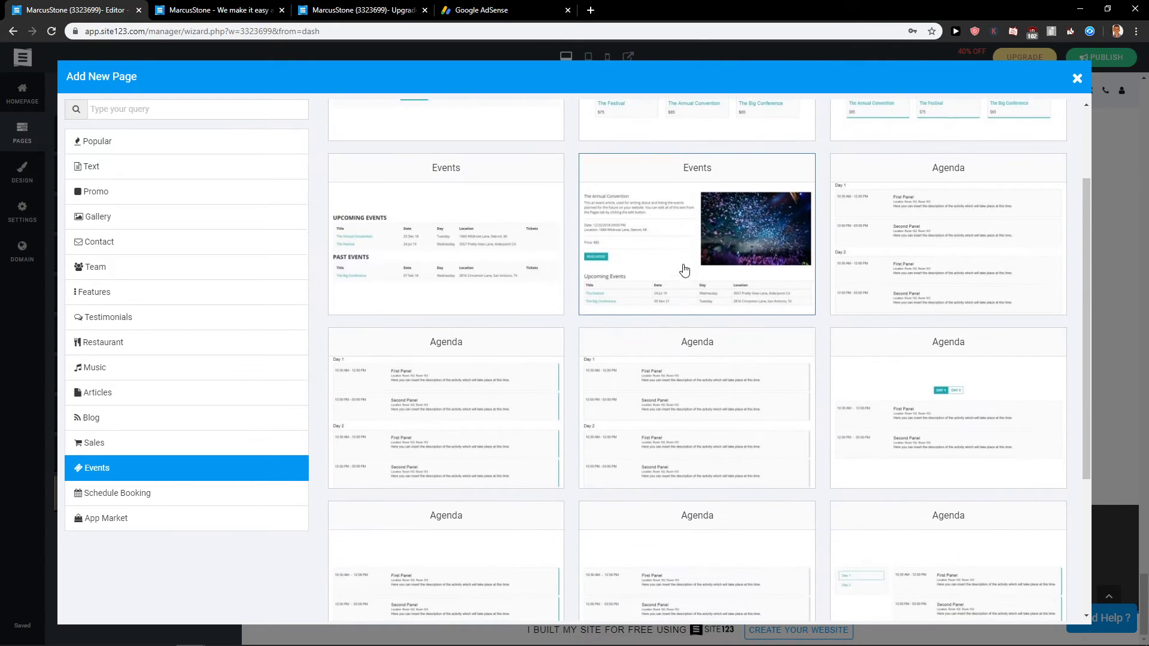
scroll(856, 277, down, 2)
scroll(850, 277, up, 4)
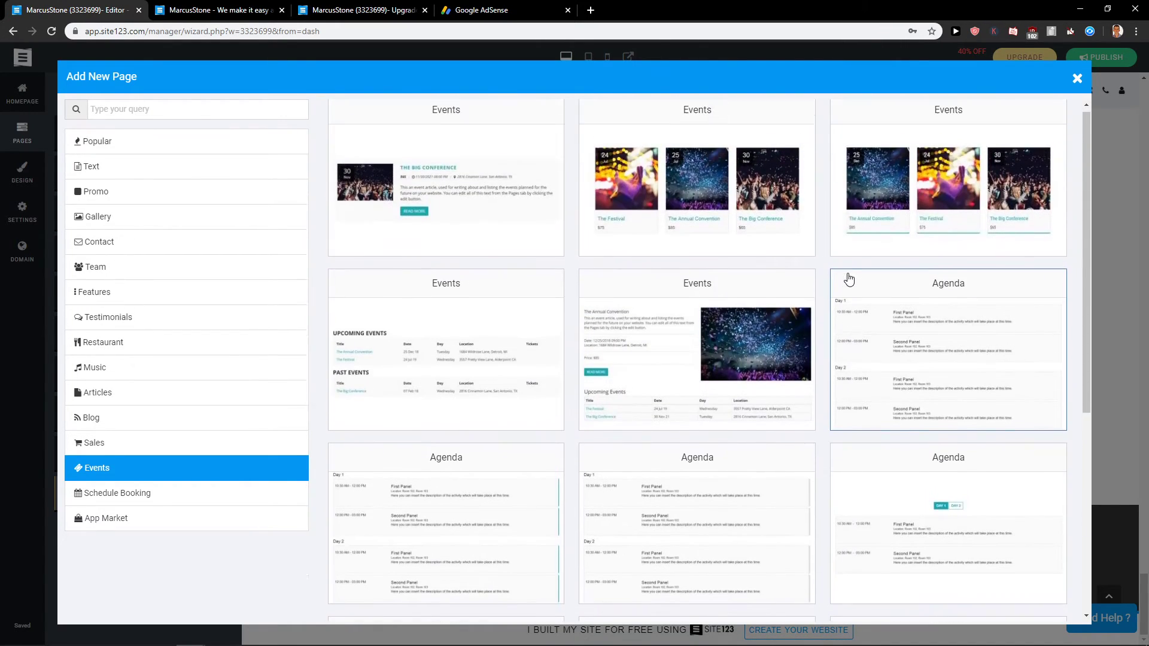
click(685, 253)
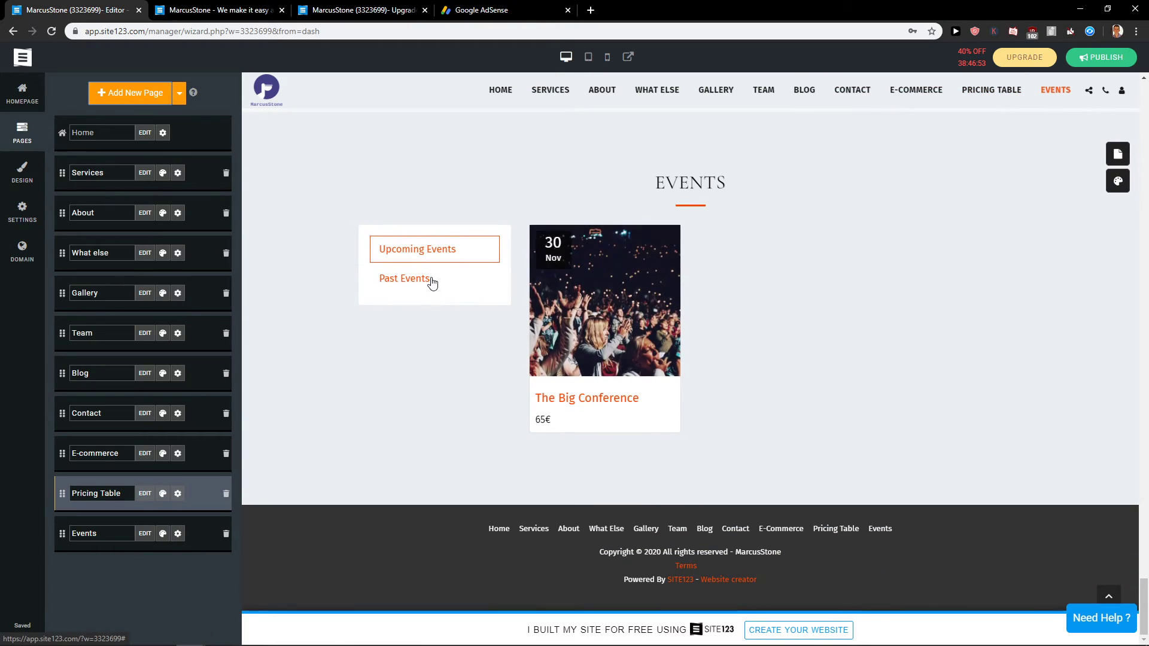
click(431, 279)
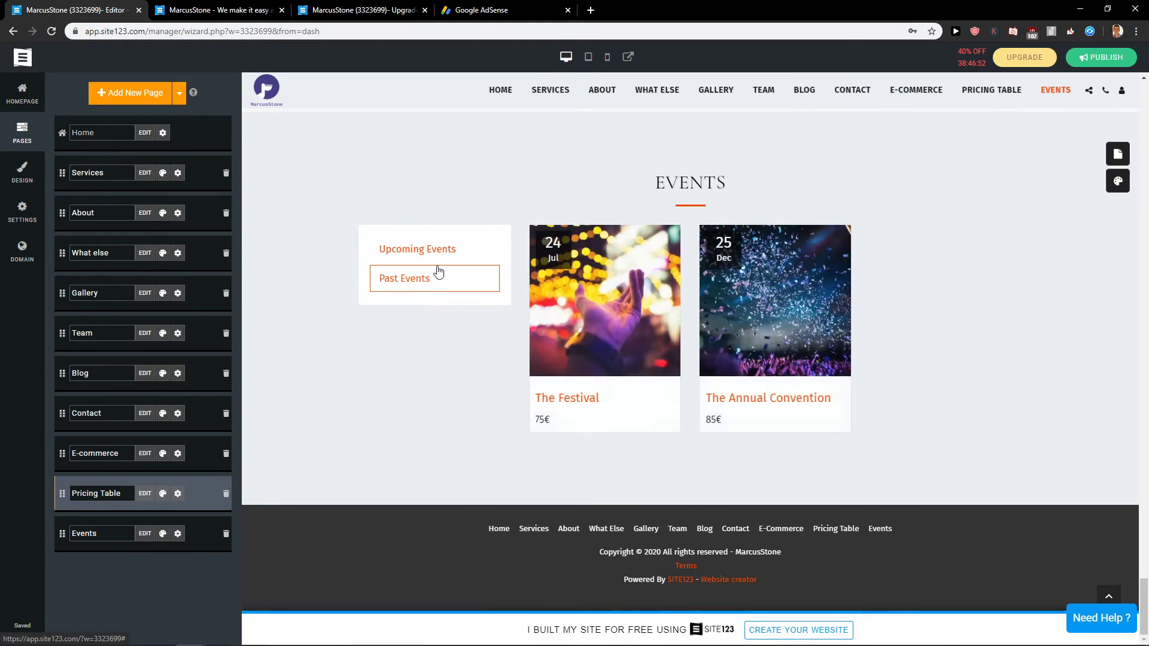
click(448, 250)
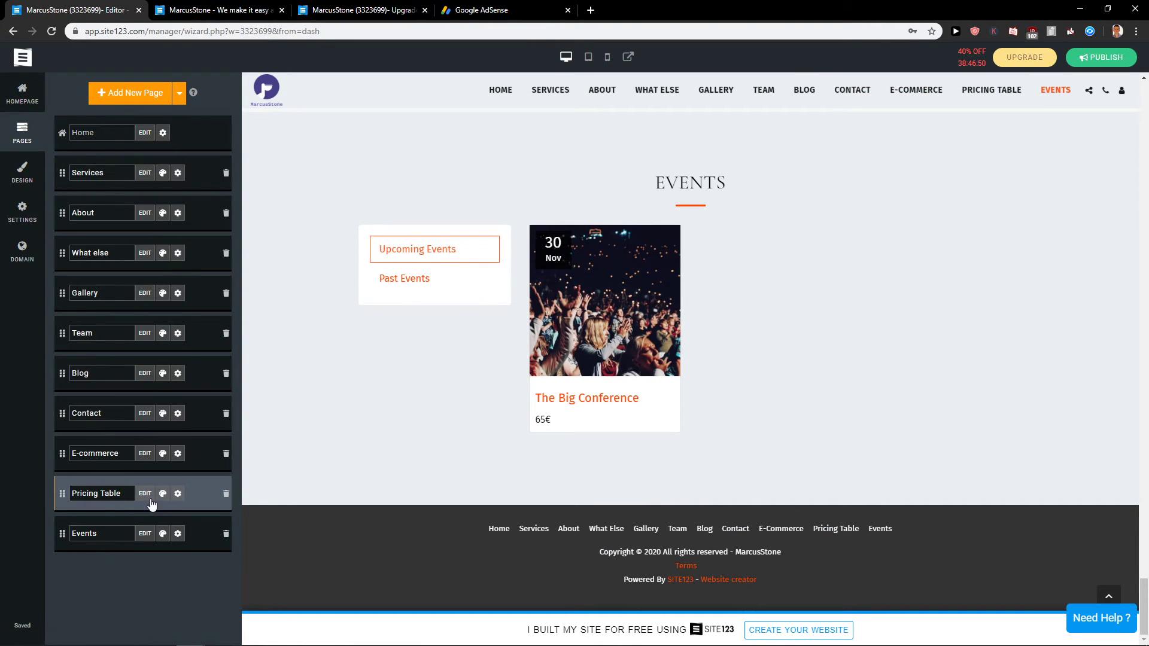
Step: Open The Big Conference in the event manager, leaving registration status as Open
click(146, 534)
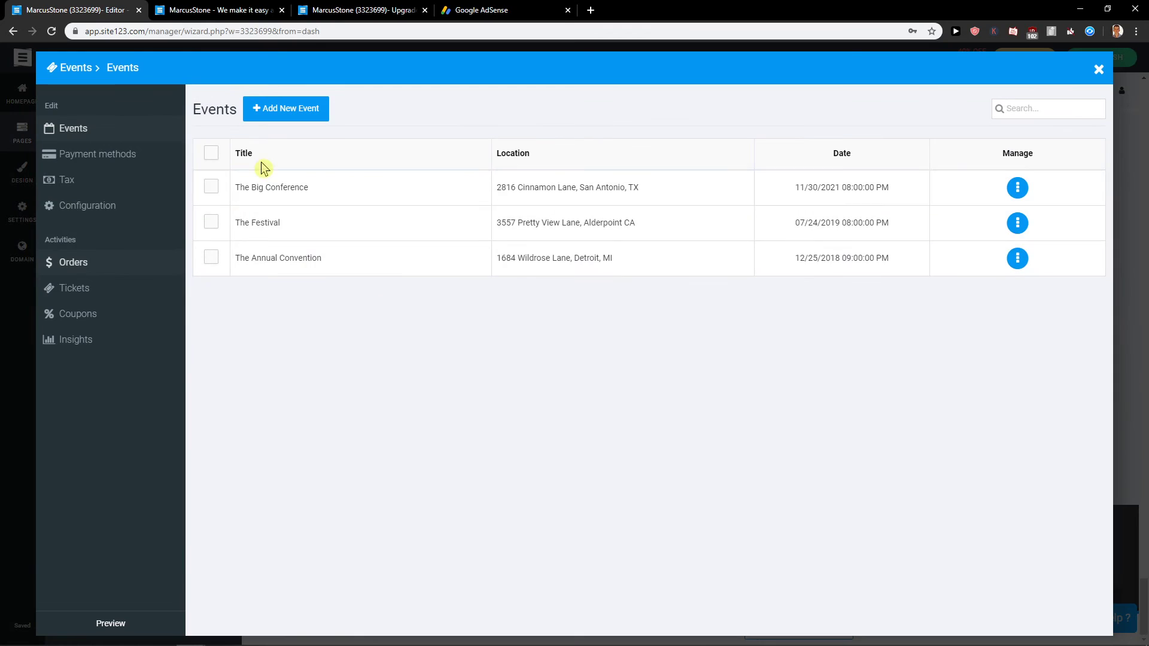
click(396, 201)
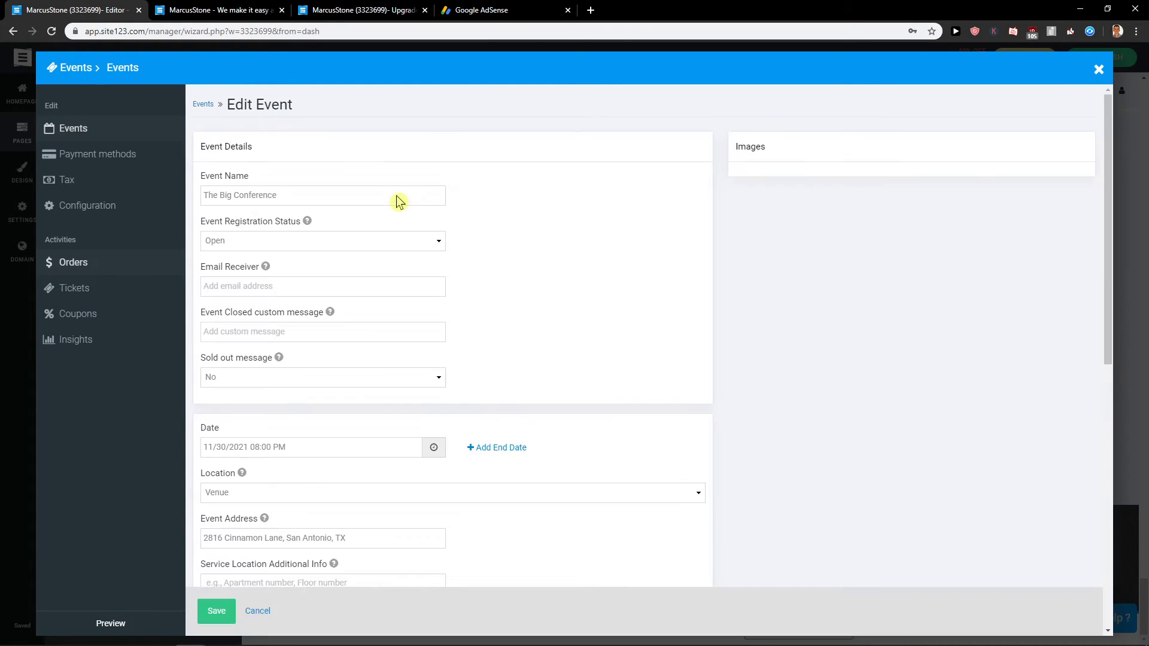
triple_click(285, 195)
click(262, 242)
click(263, 242)
click(265, 248)
click(265, 247)
Step: Autofill the event's registration e-mail receiver with the suggested address
click(382, 292)
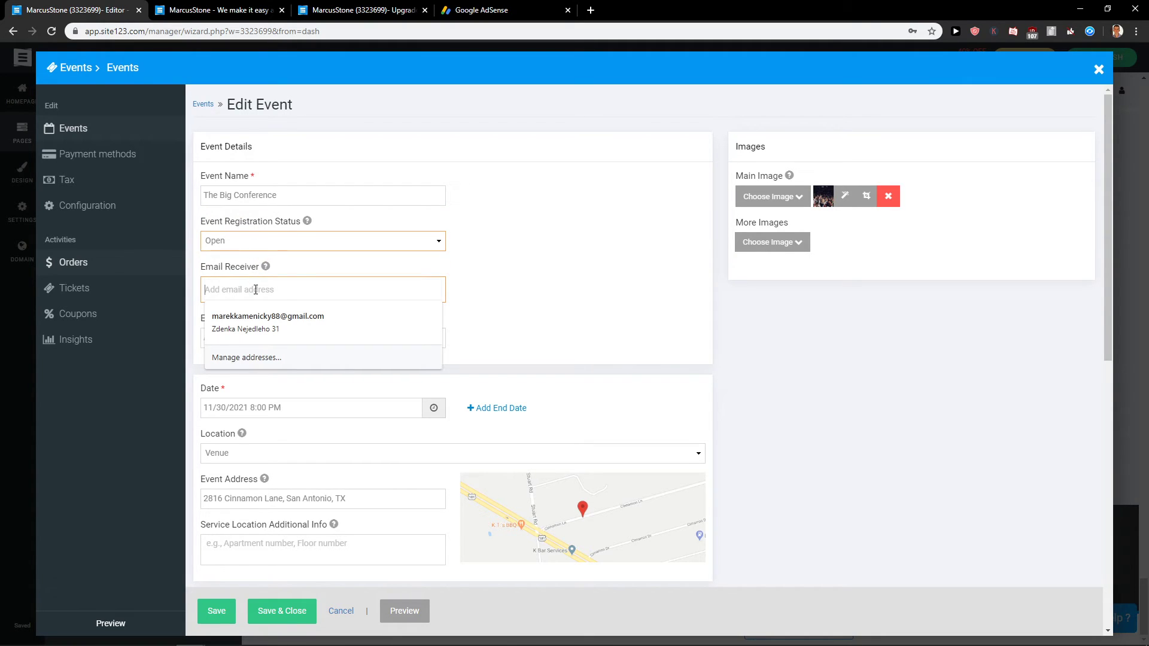
scroll(360, 280, down, 1)
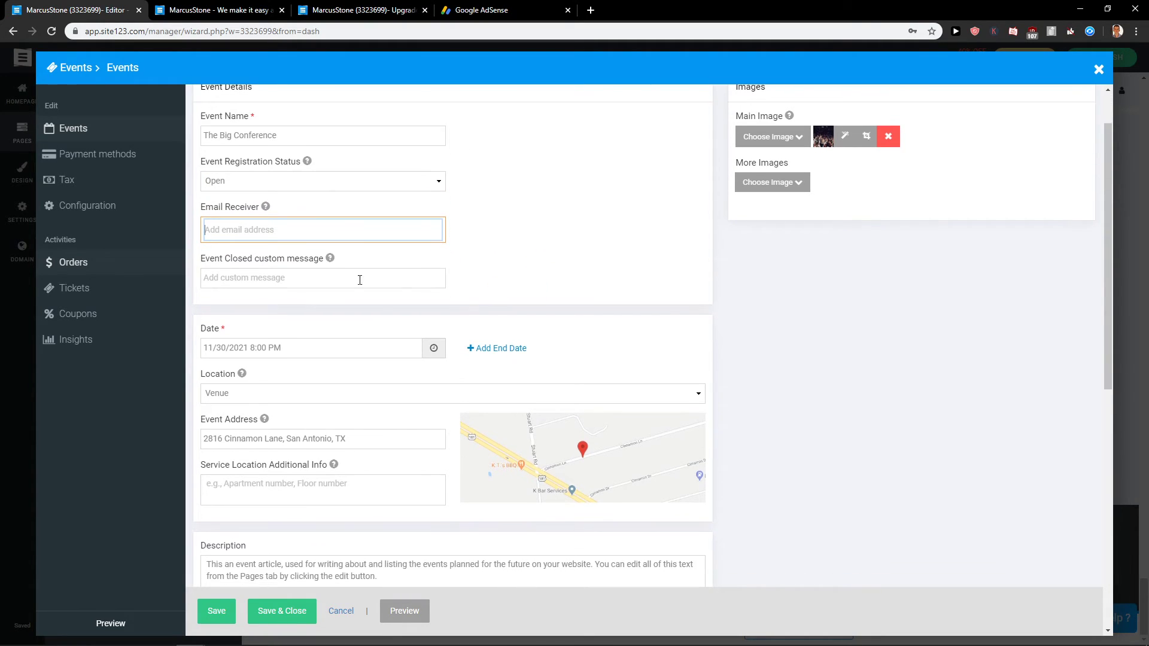
click(298, 236)
click(290, 263)
click(268, 286)
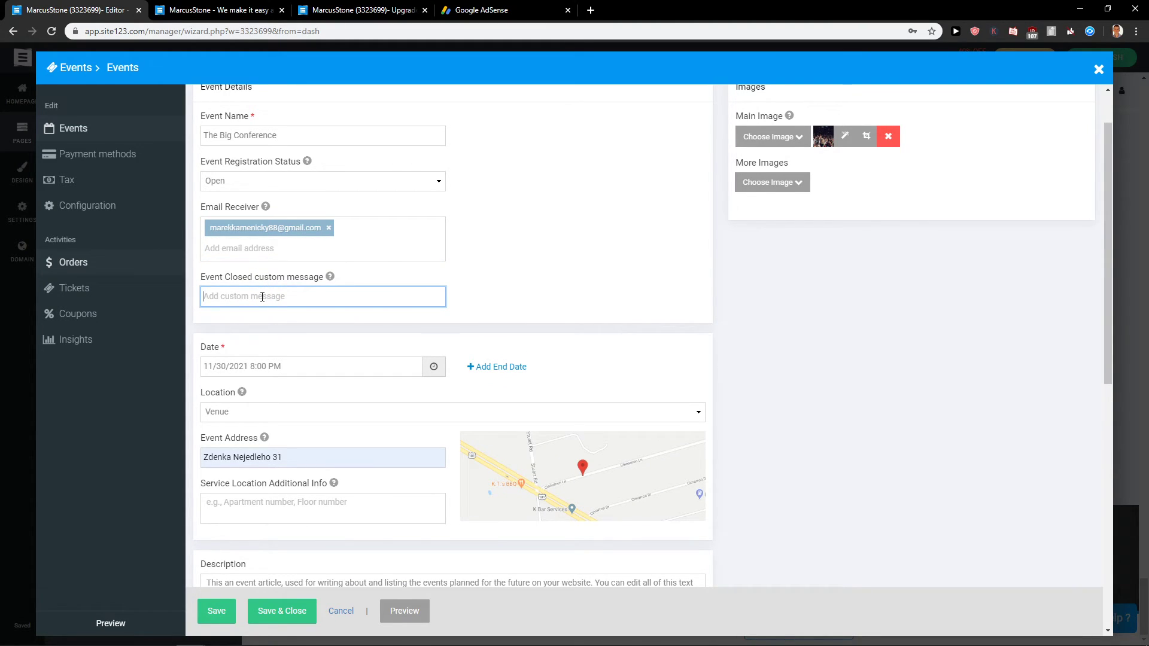
Step: Keep Venue as location and External Link for tickets, then cancel the edits unsaved
scroll(296, 359, down, 2)
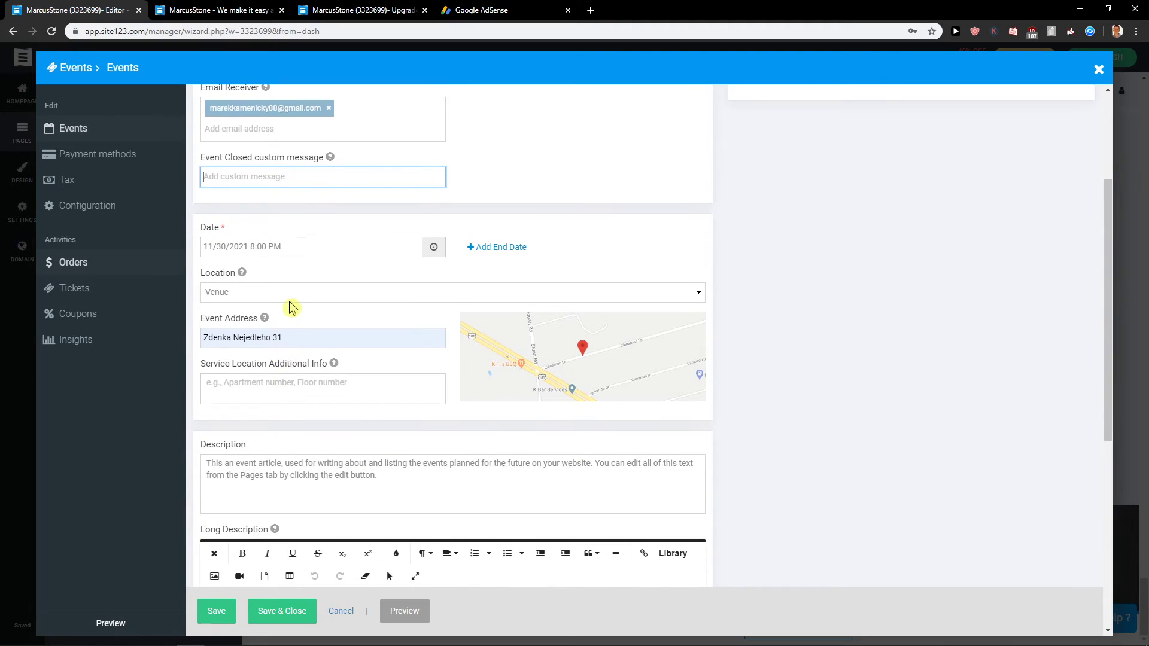
click(290, 301)
click(291, 305)
scroll(301, 285, down, 6)
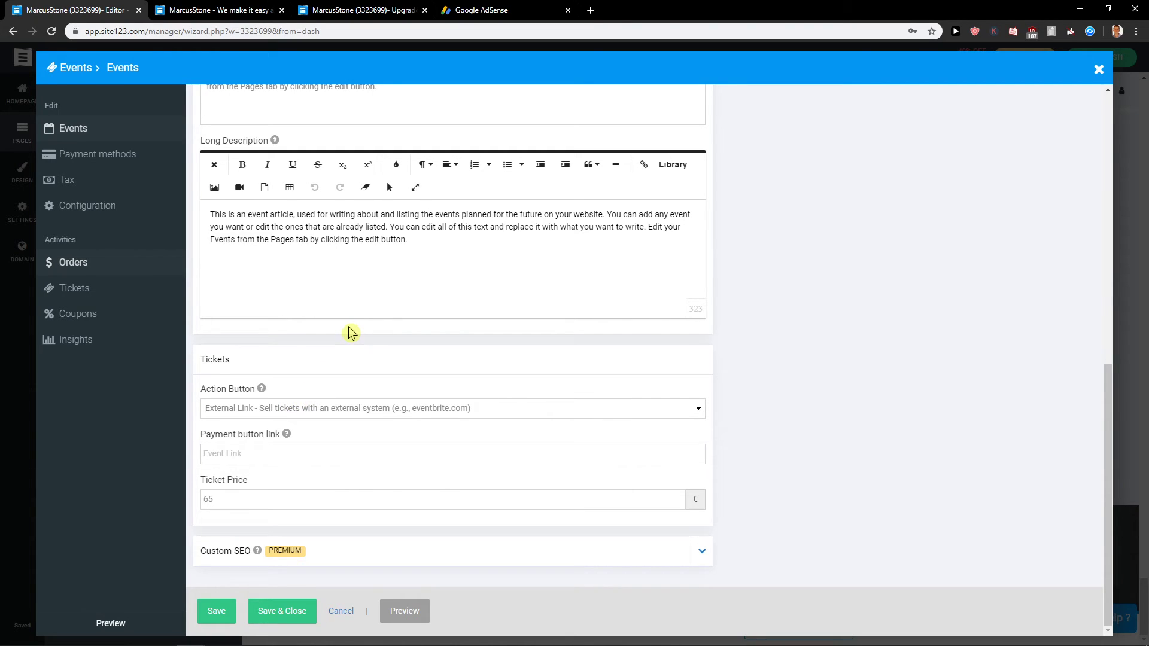
click(301, 409)
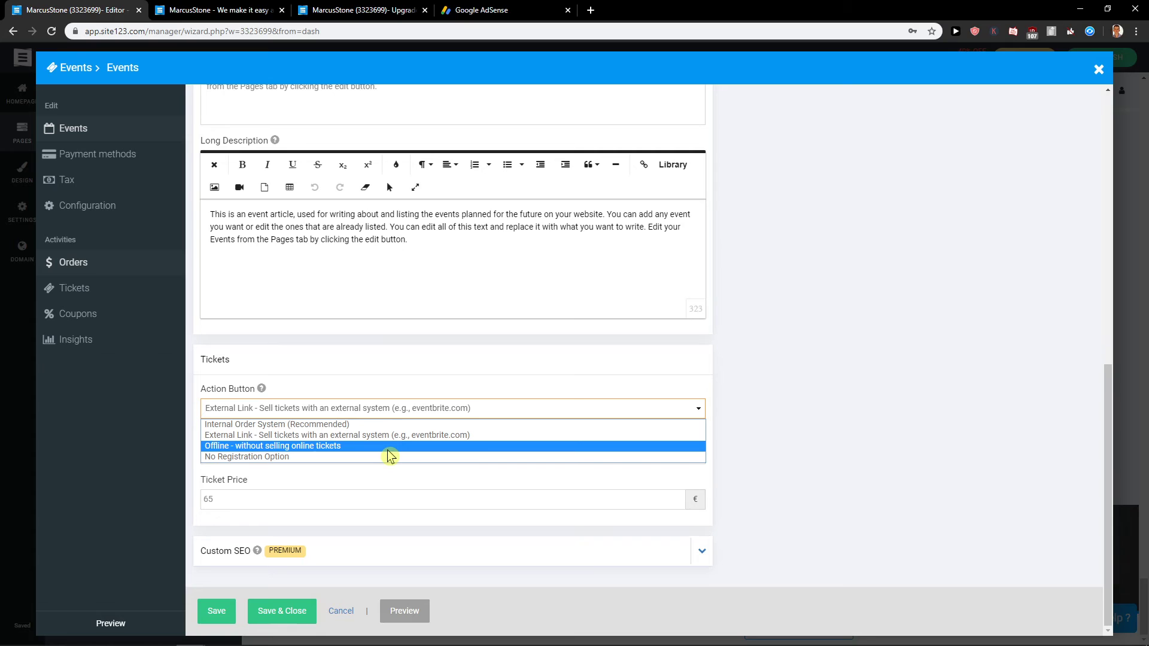
key(Escape)
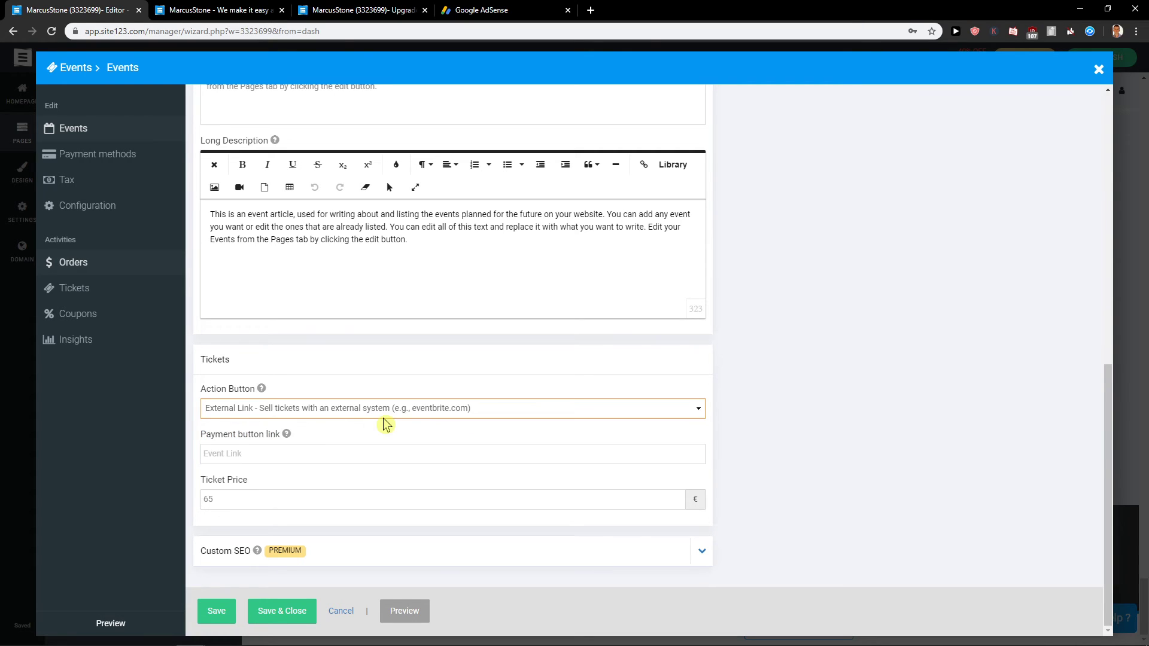
click(342, 611)
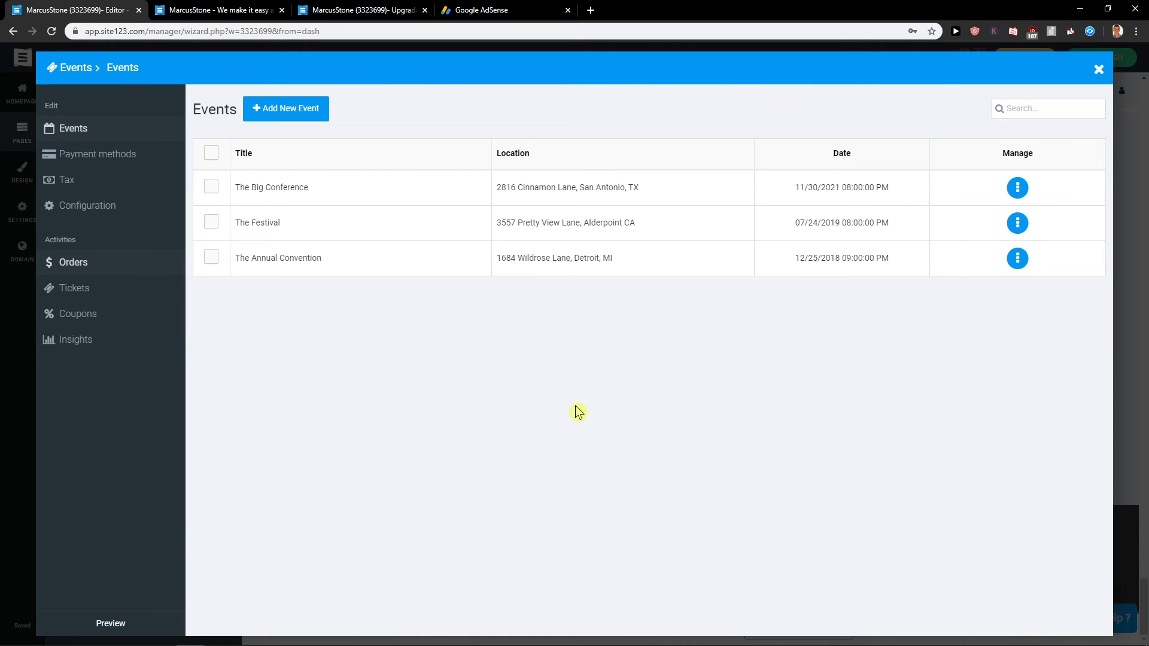
Step: Close the events manager and drag the Contact page below Events in the page list
click(1098, 69)
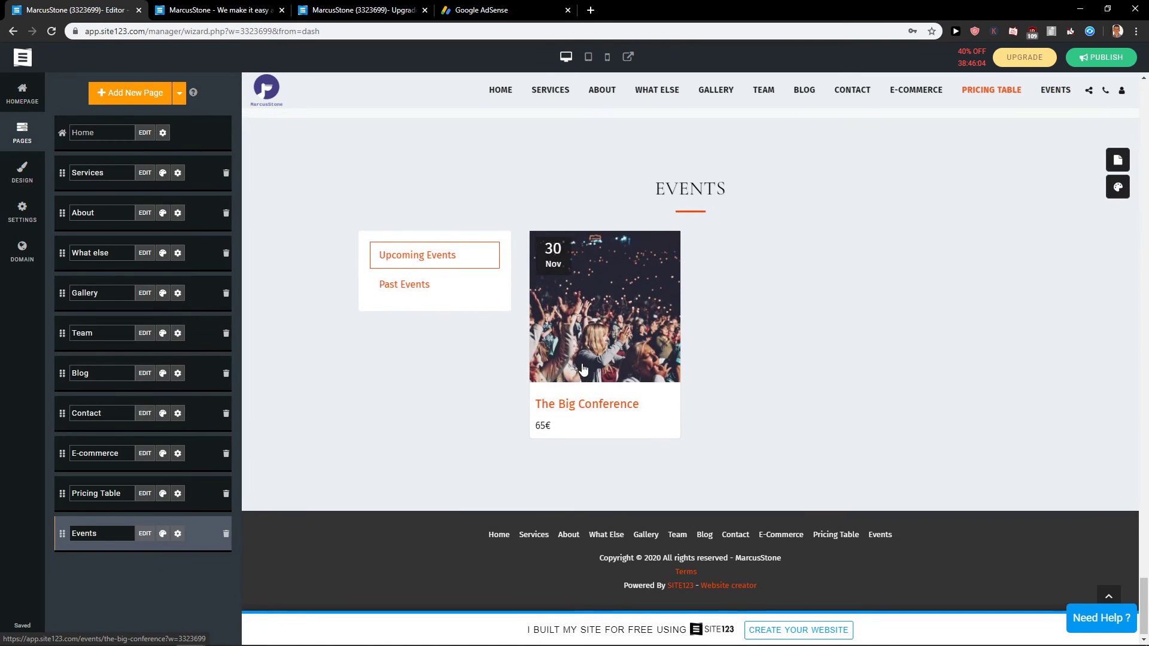
scroll(430, 372, up, 5)
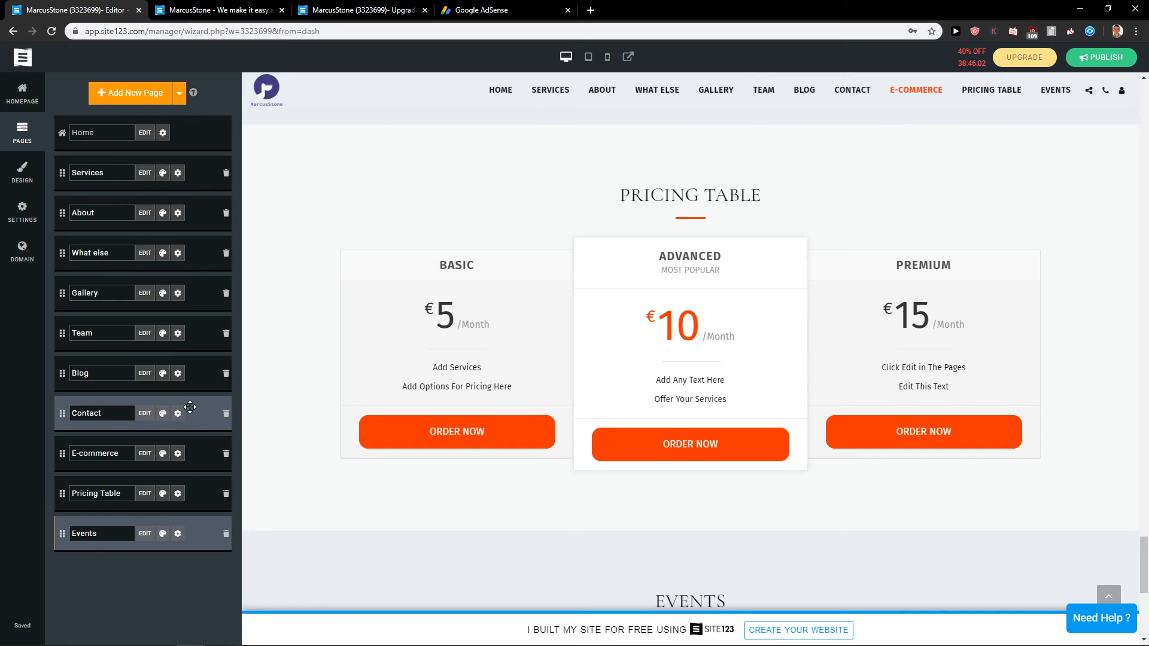
drag(191, 408, 428, 481)
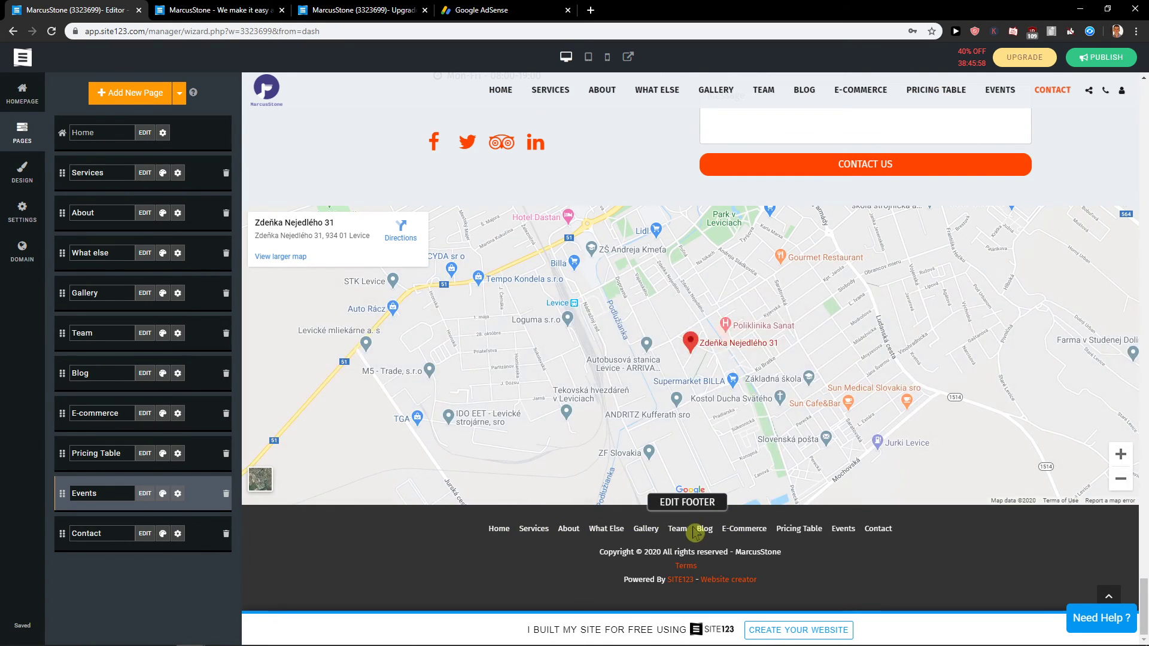
Step: Bring up the footer options via EDIT FOOTER
click(693, 506)
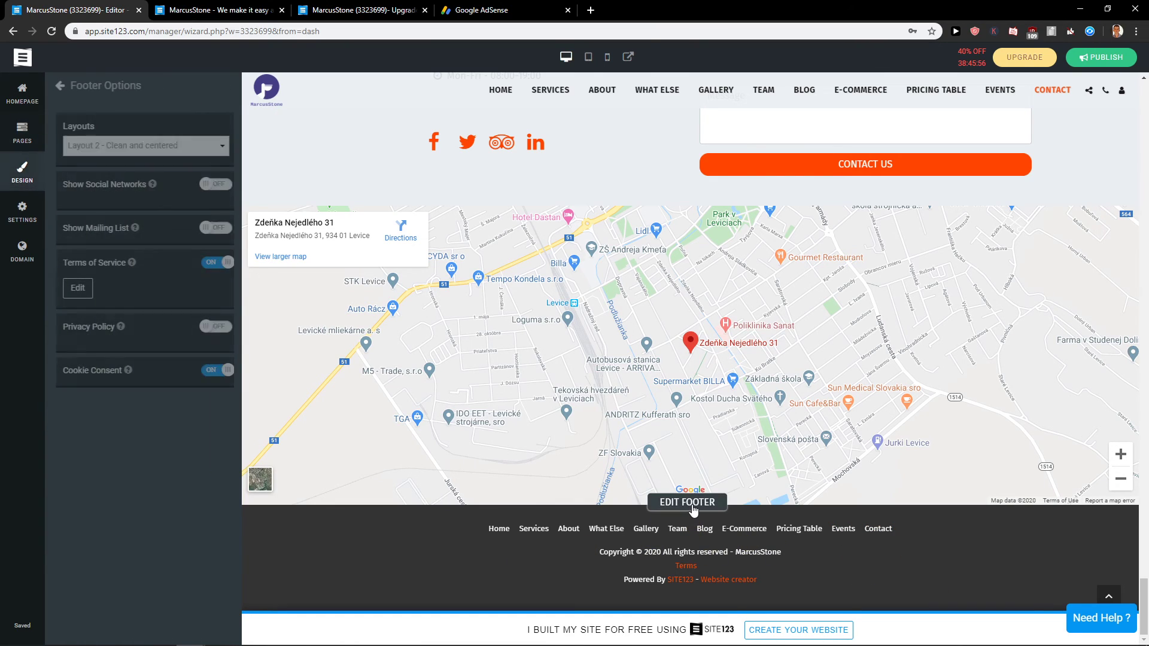
scroll(500, 416, up, 15)
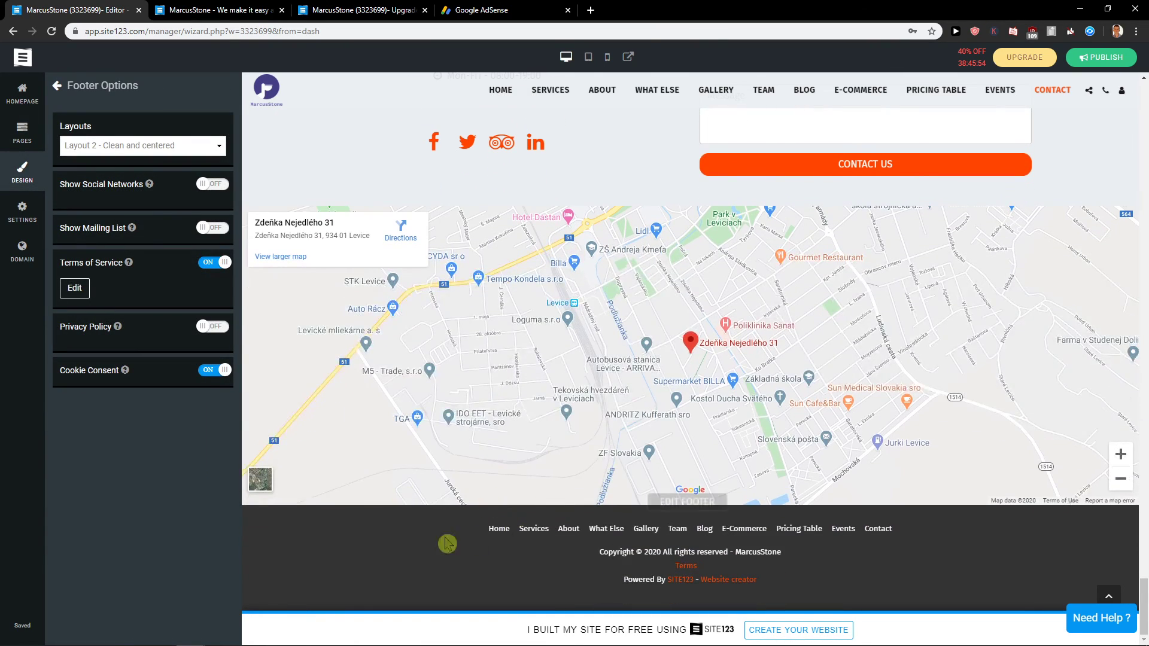
scroll(370, 473, up, 12)
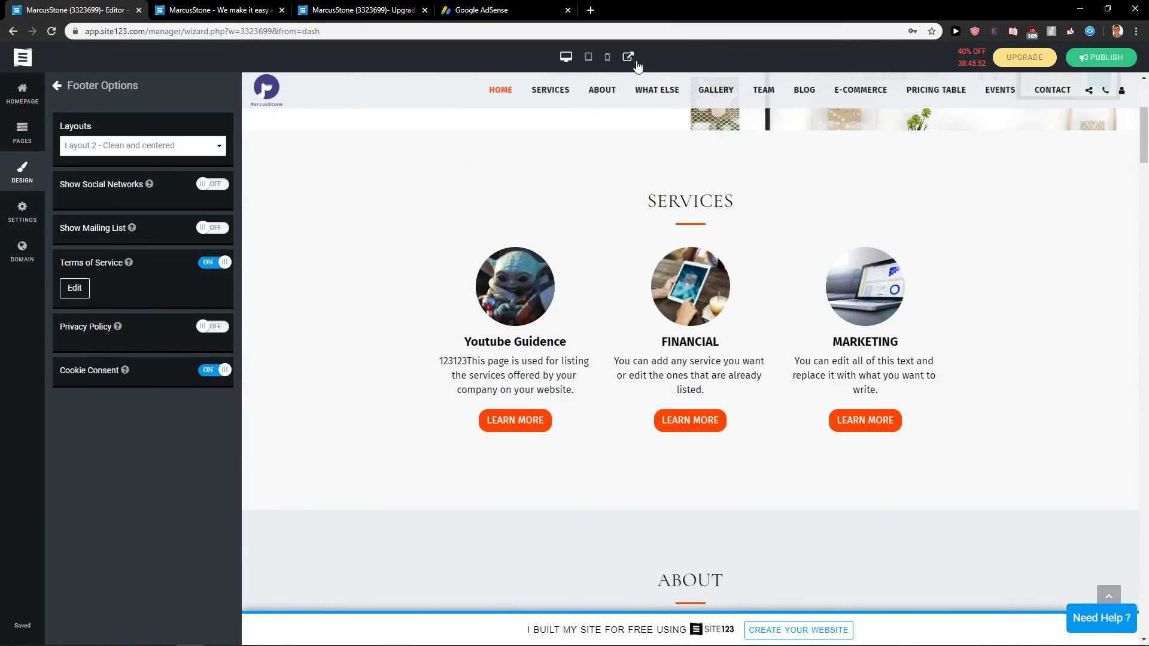
Step: Preview the live site in a new tab, scrolling from the hero to Contact and back up
click(627, 57)
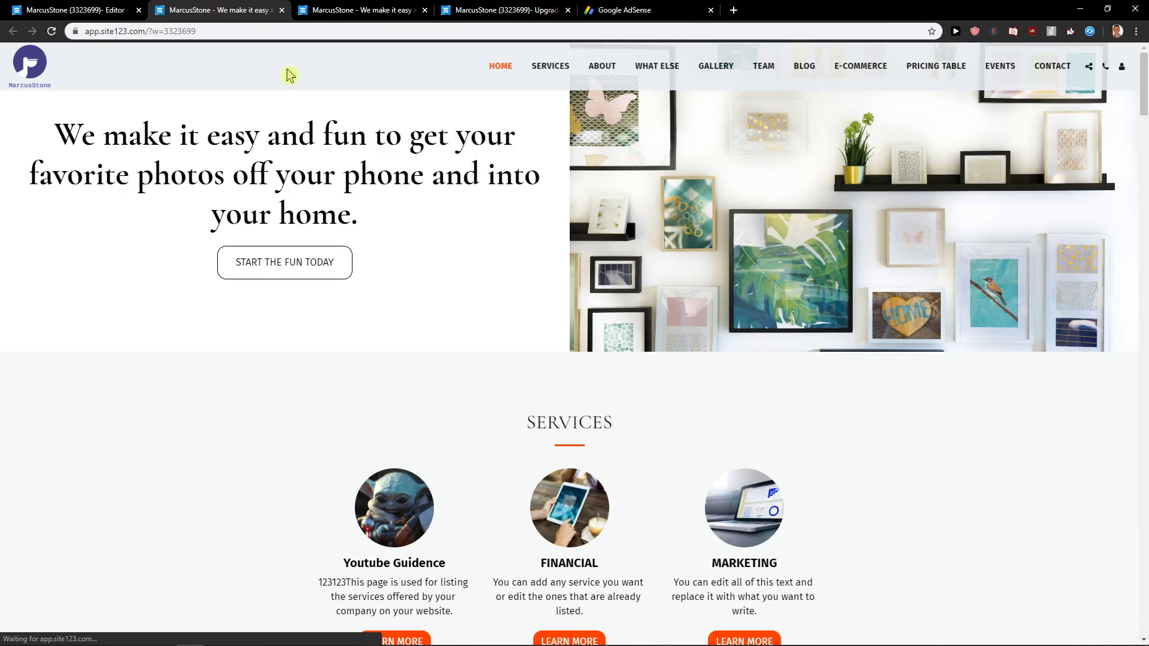
scroll(45, 307, down, 2)
scroll(45, 306, down, 15)
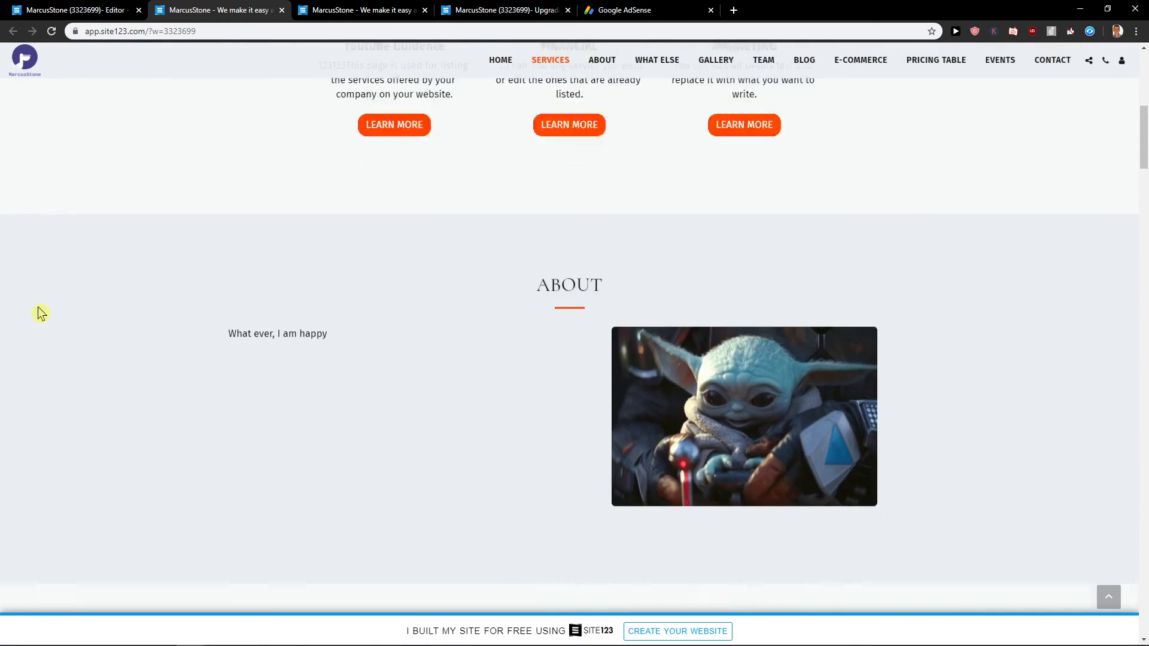
scroll(40, 313, down, 15)
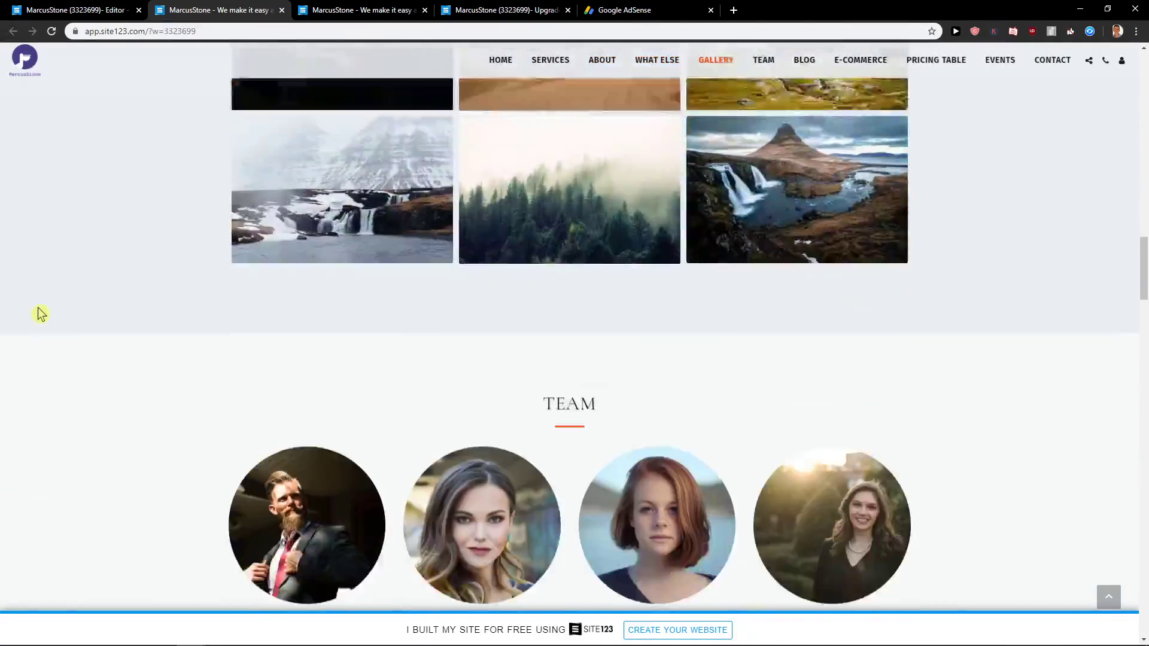
scroll(39, 314, down, 15)
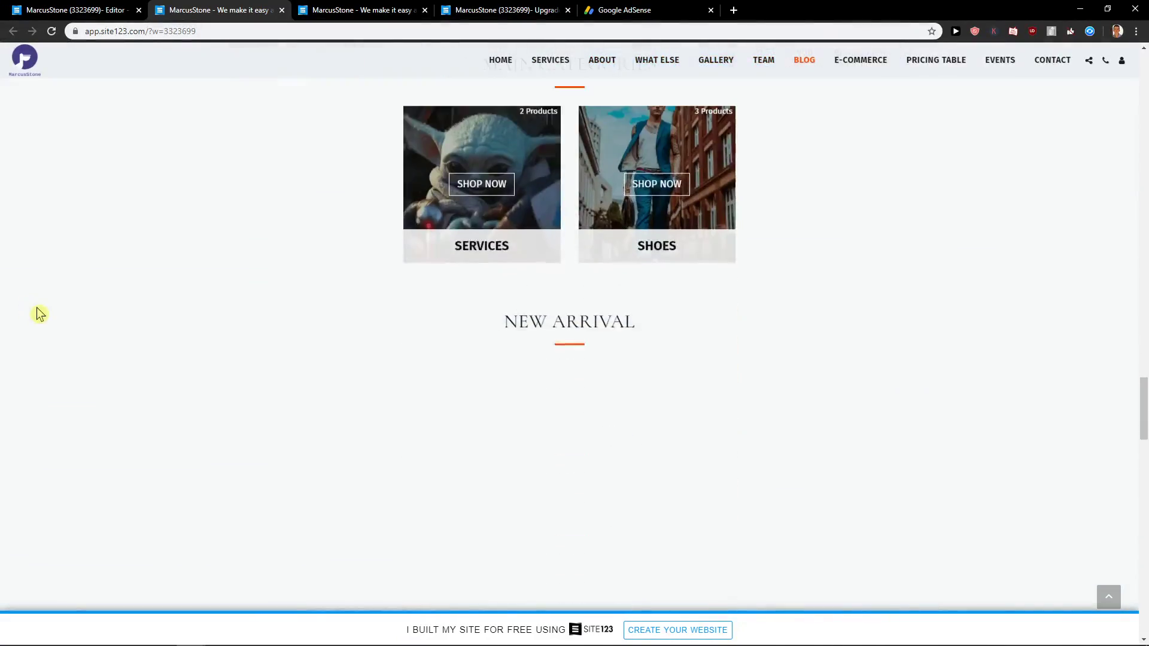
scroll(39, 314, down, 15)
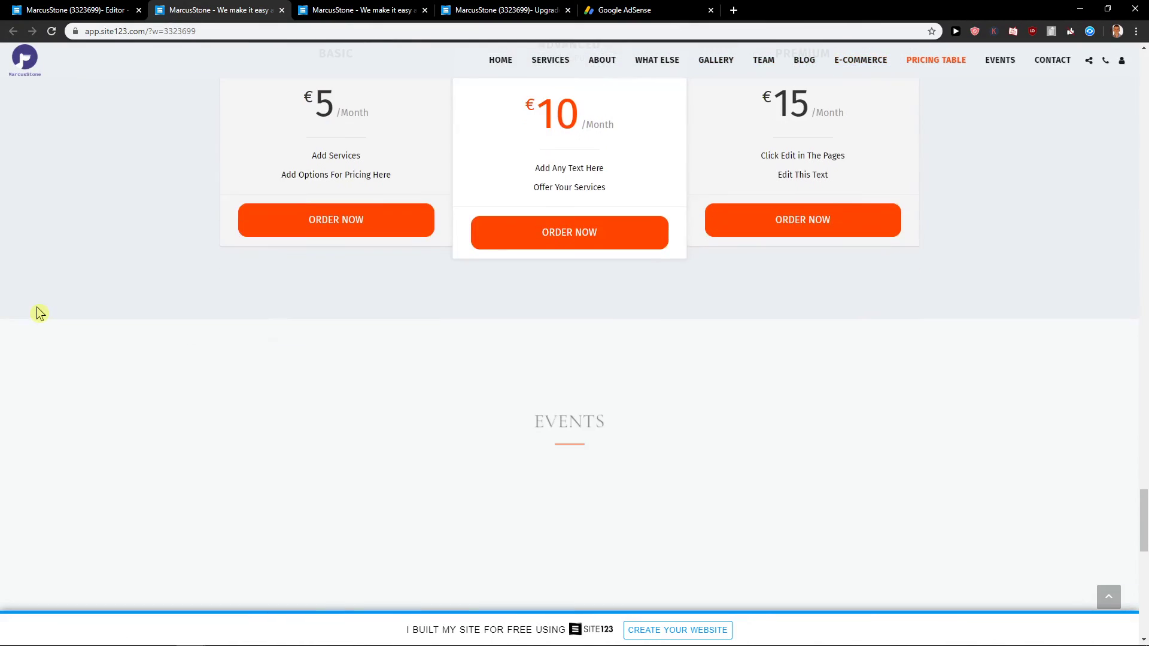
scroll(39, 312, down, 3)
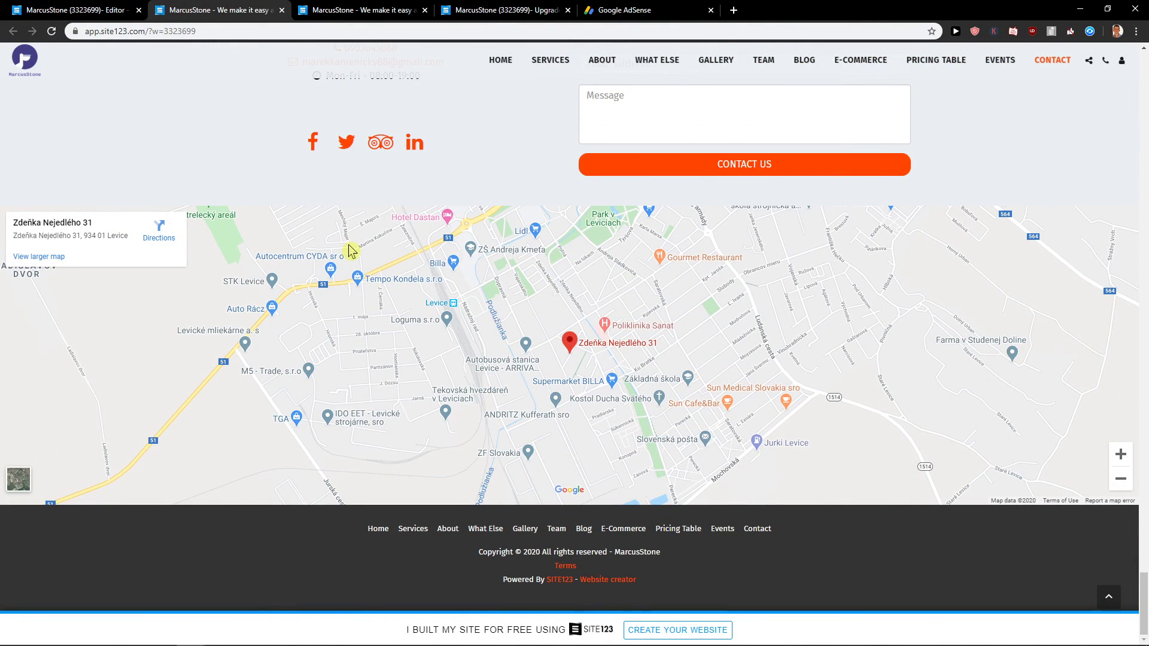
scroll(325, 513, up, 20)
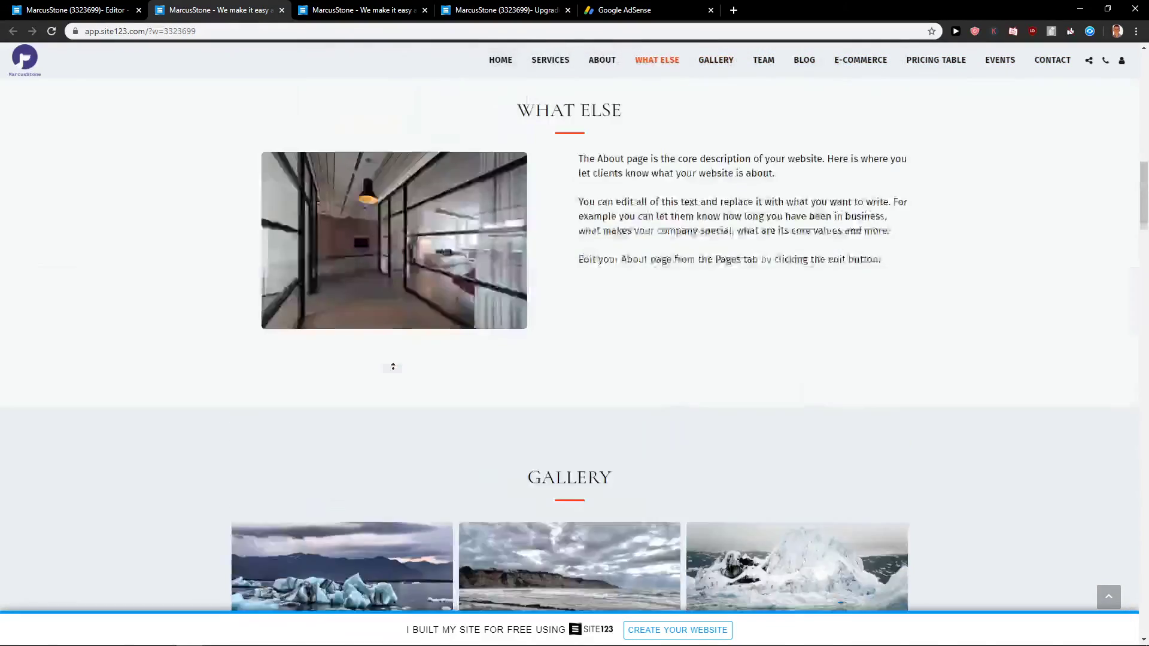
scroll(393, 367, up, 15)
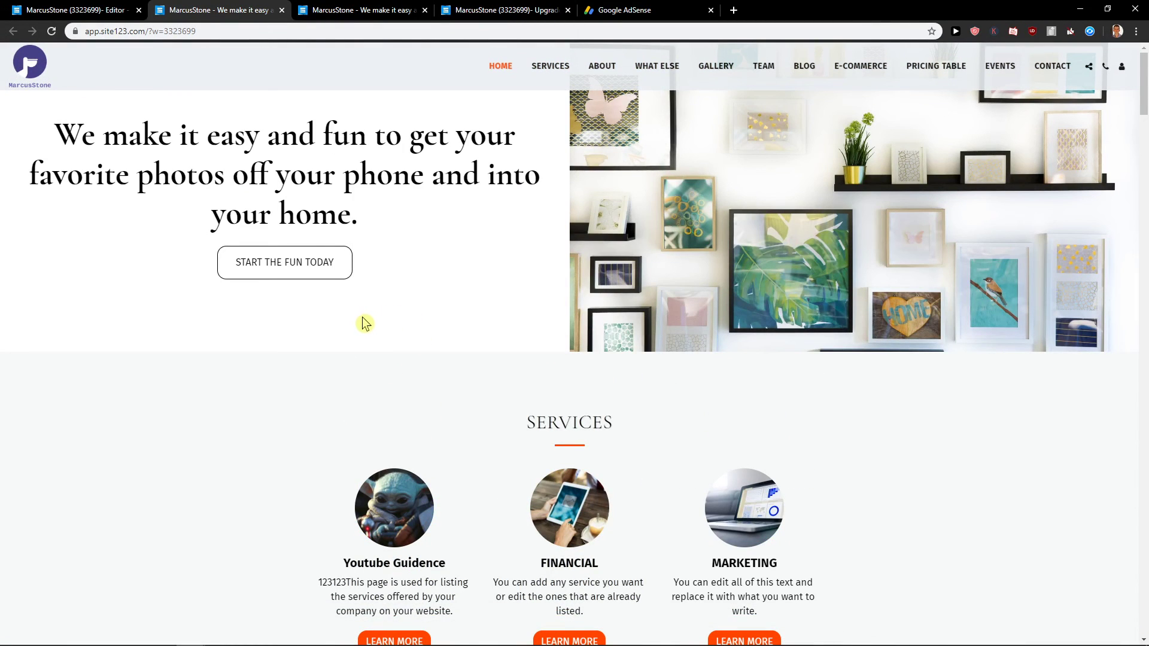
Step: Publish the site's changes from the editor and confirm with Yes
click(90, 11)
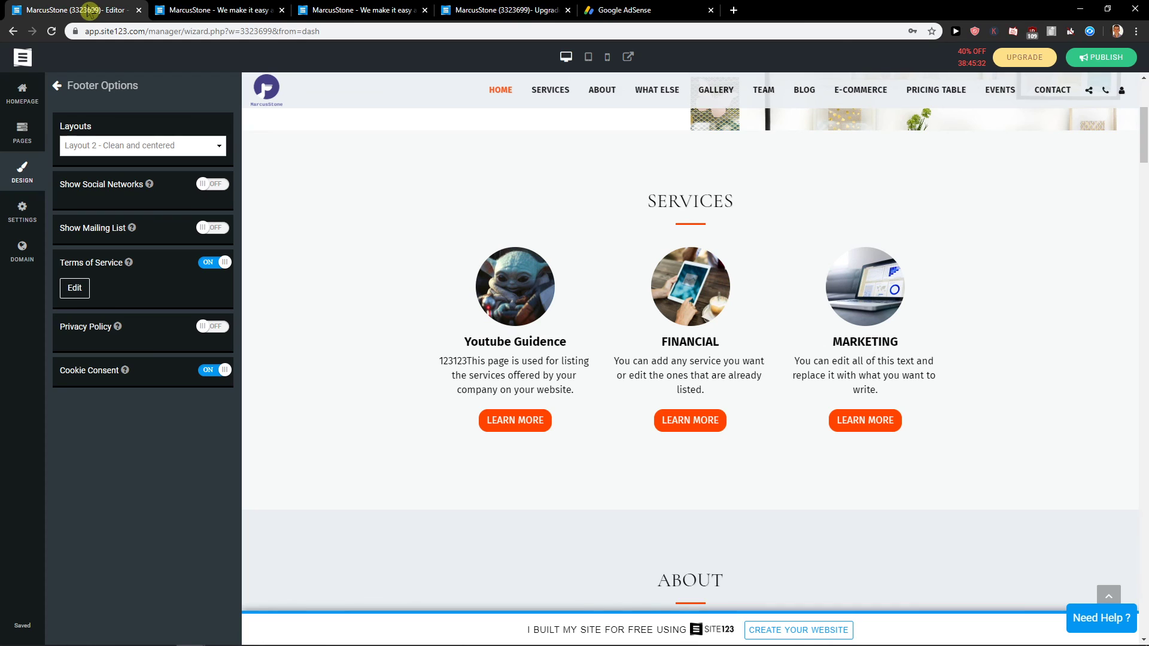
click(1099, 60)
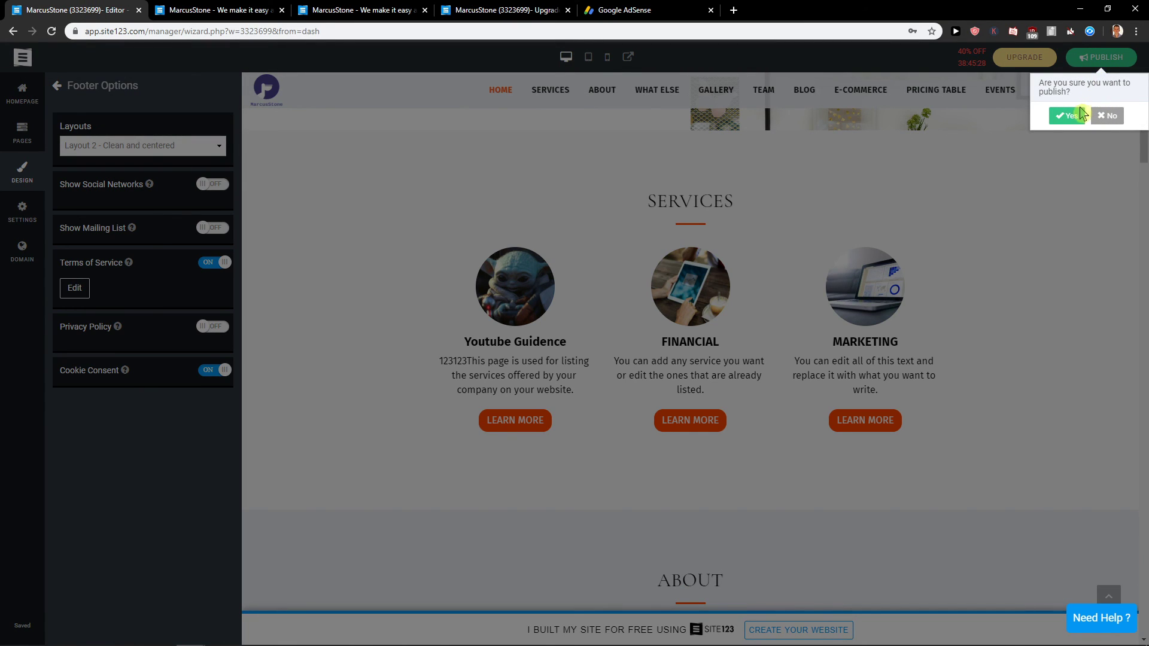
click(1079, 115)
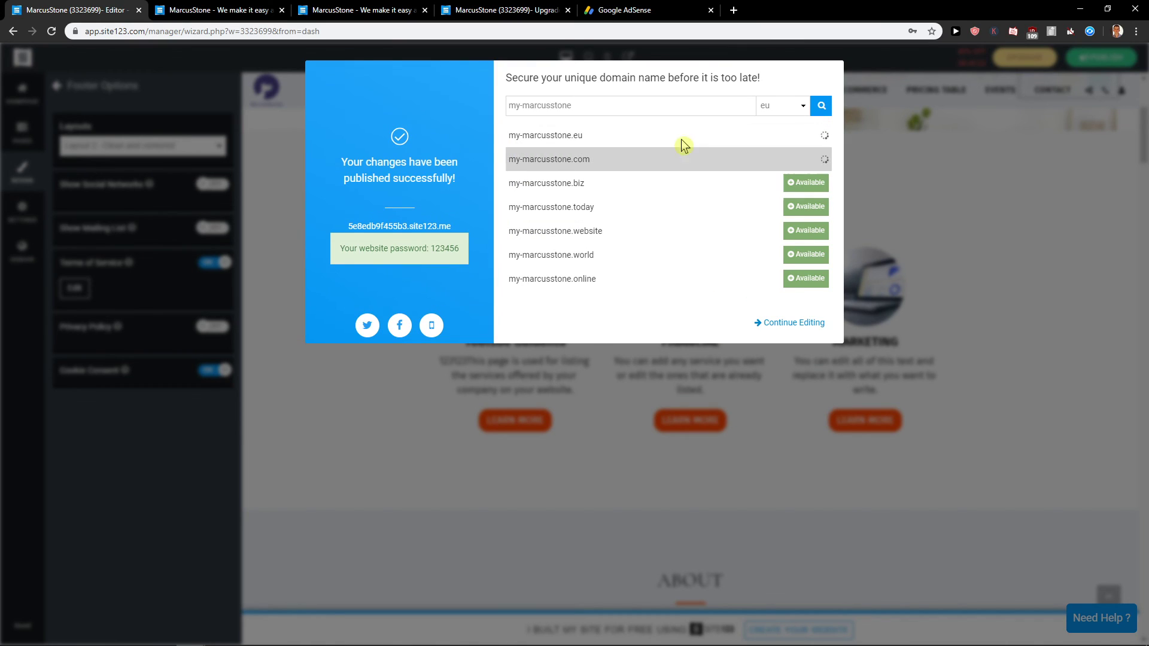
Step: Glance at the upgrade plans tab, then return to the editor's Pages list
click(470, 8)
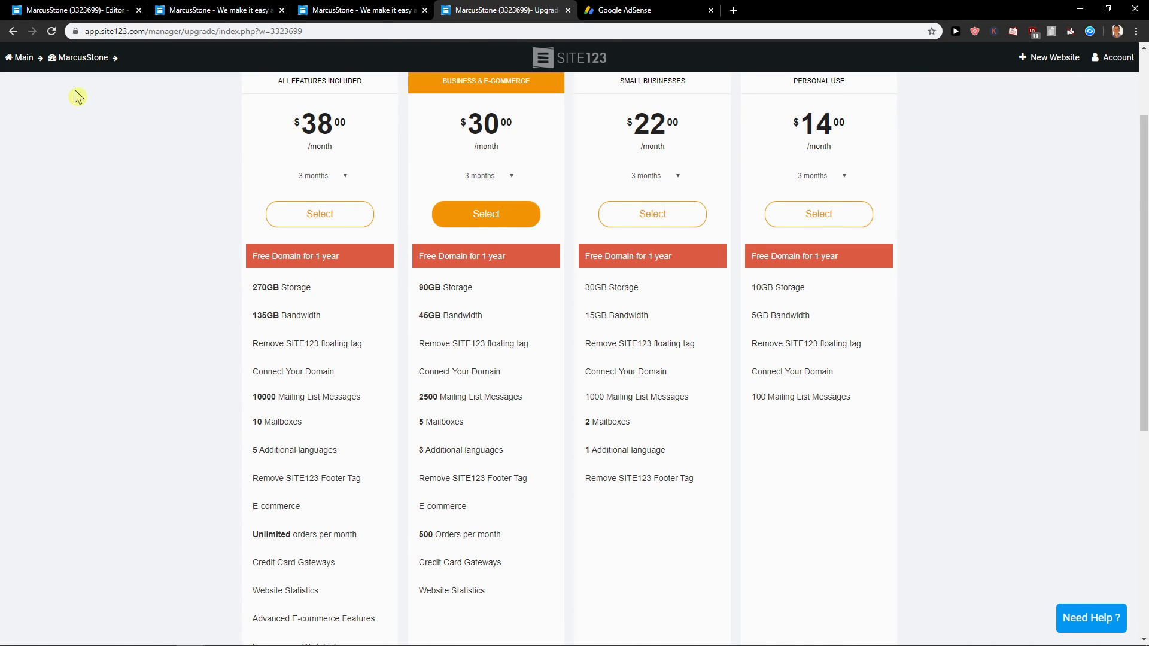
click(77, 10)
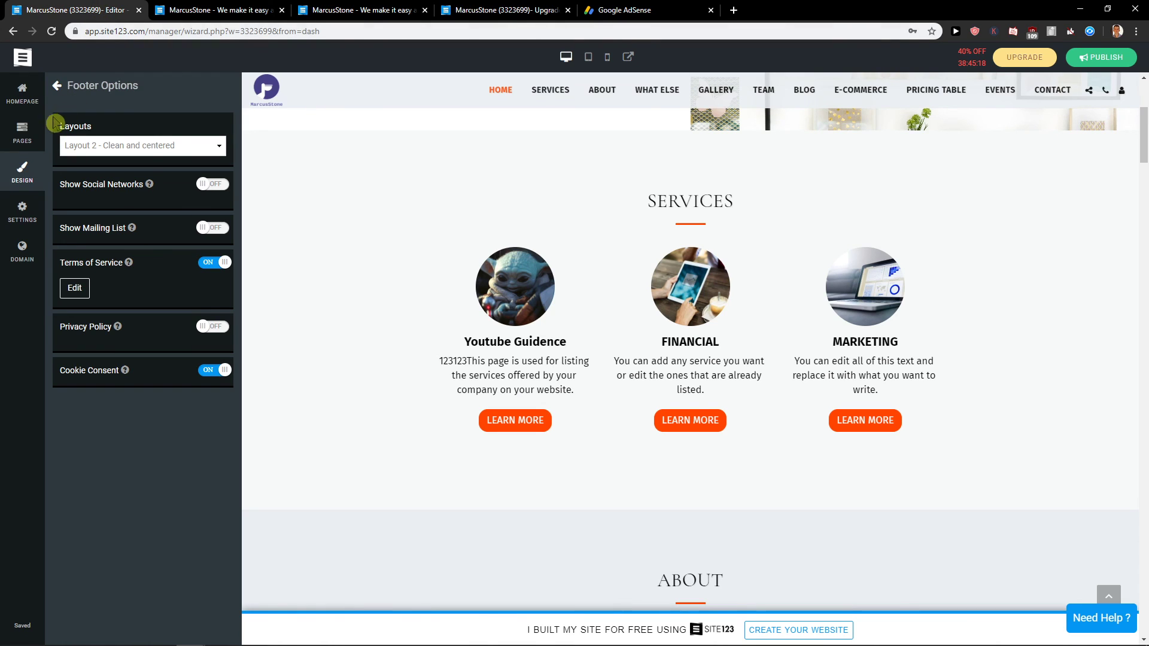
click(33, 136)
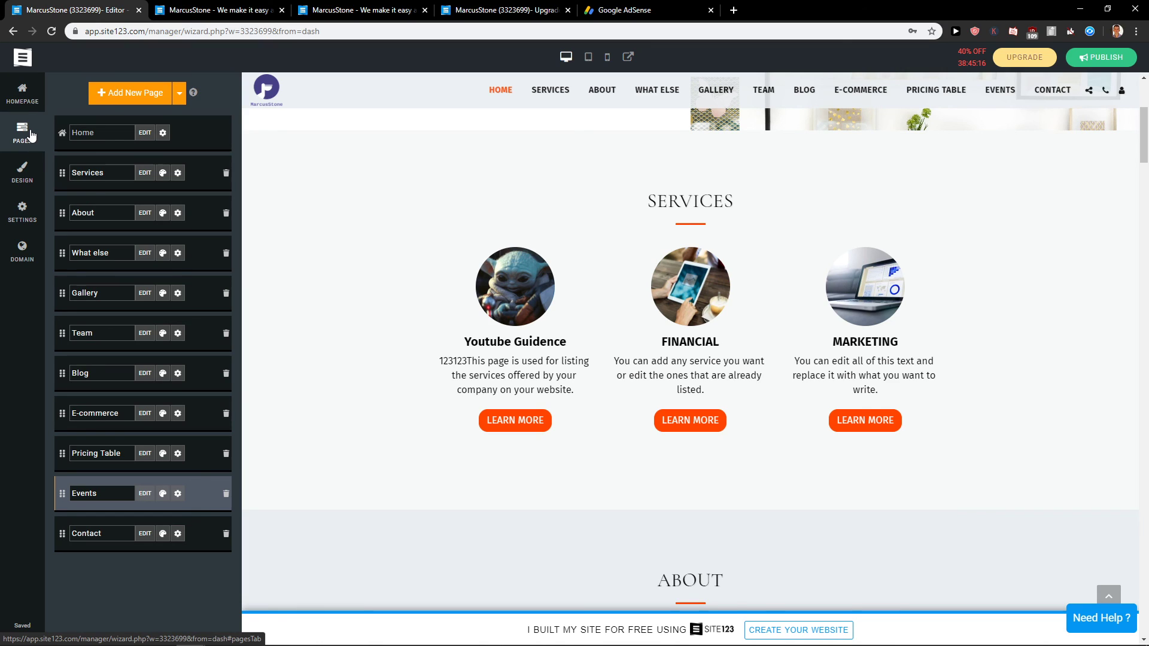